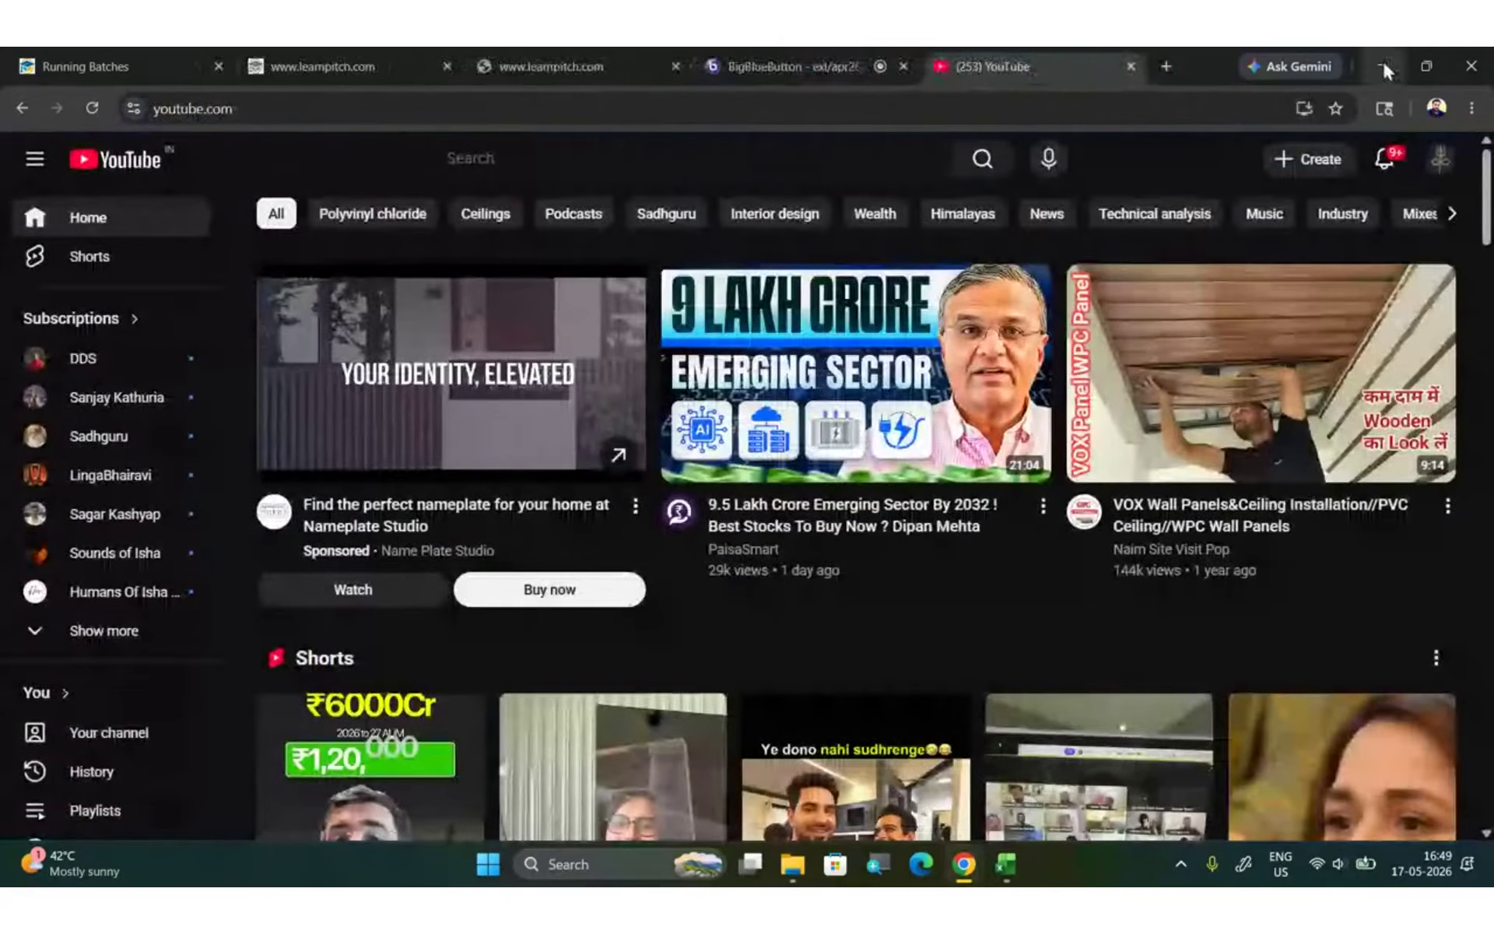
- Check the BigBlueButton class session in Chrome and return to the Employee Demographic workbook in Excel
click(1383, 64)
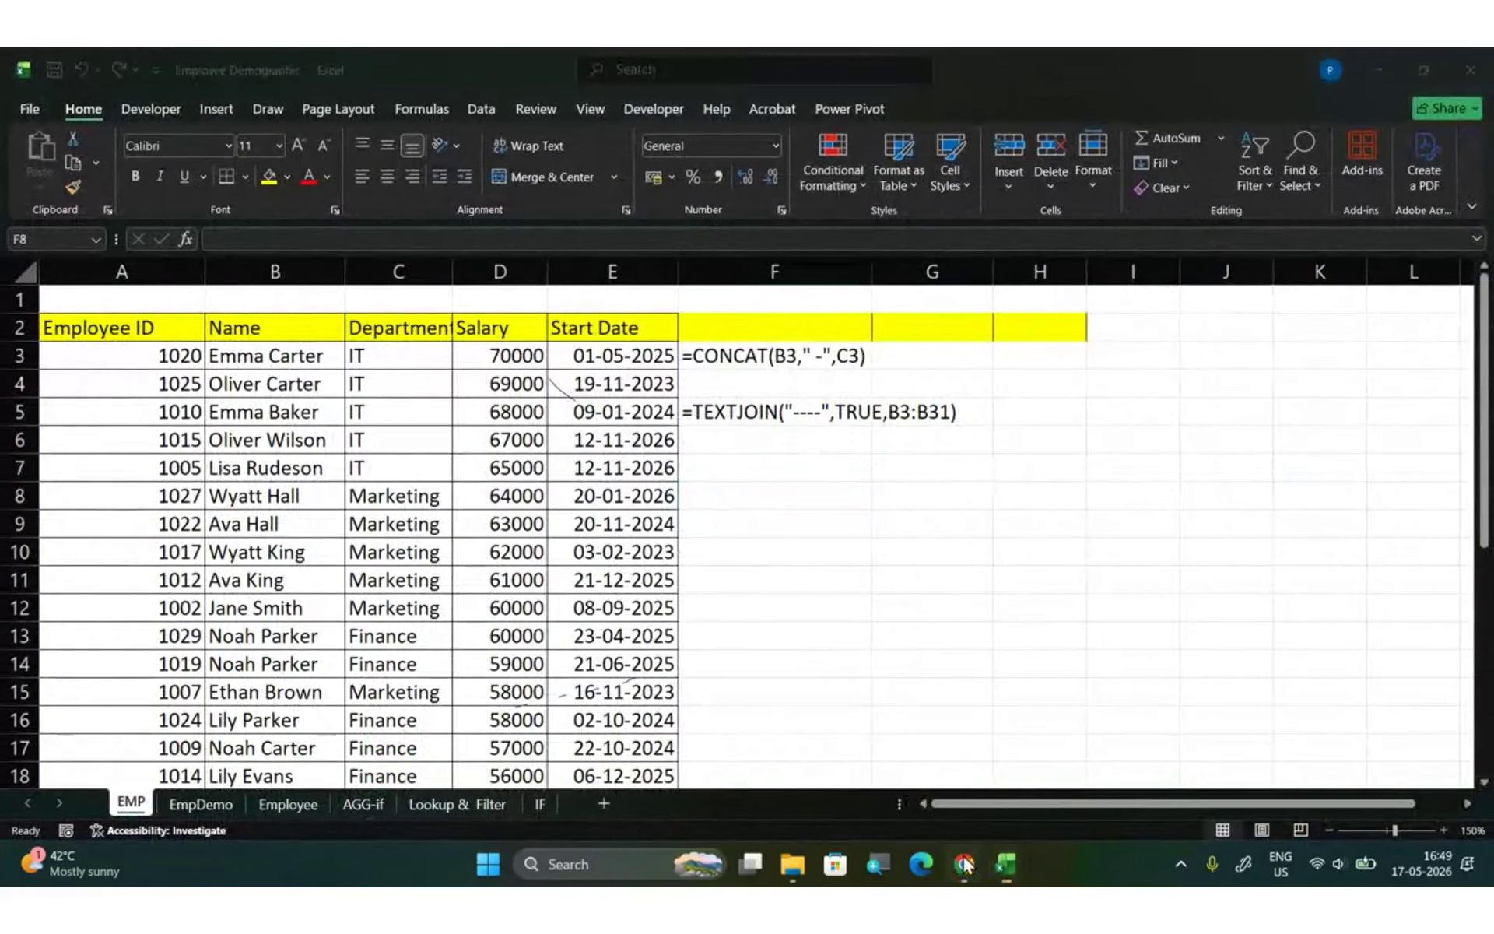
mouse_move(963, 862)
click(861, 790)
click(576, 68)
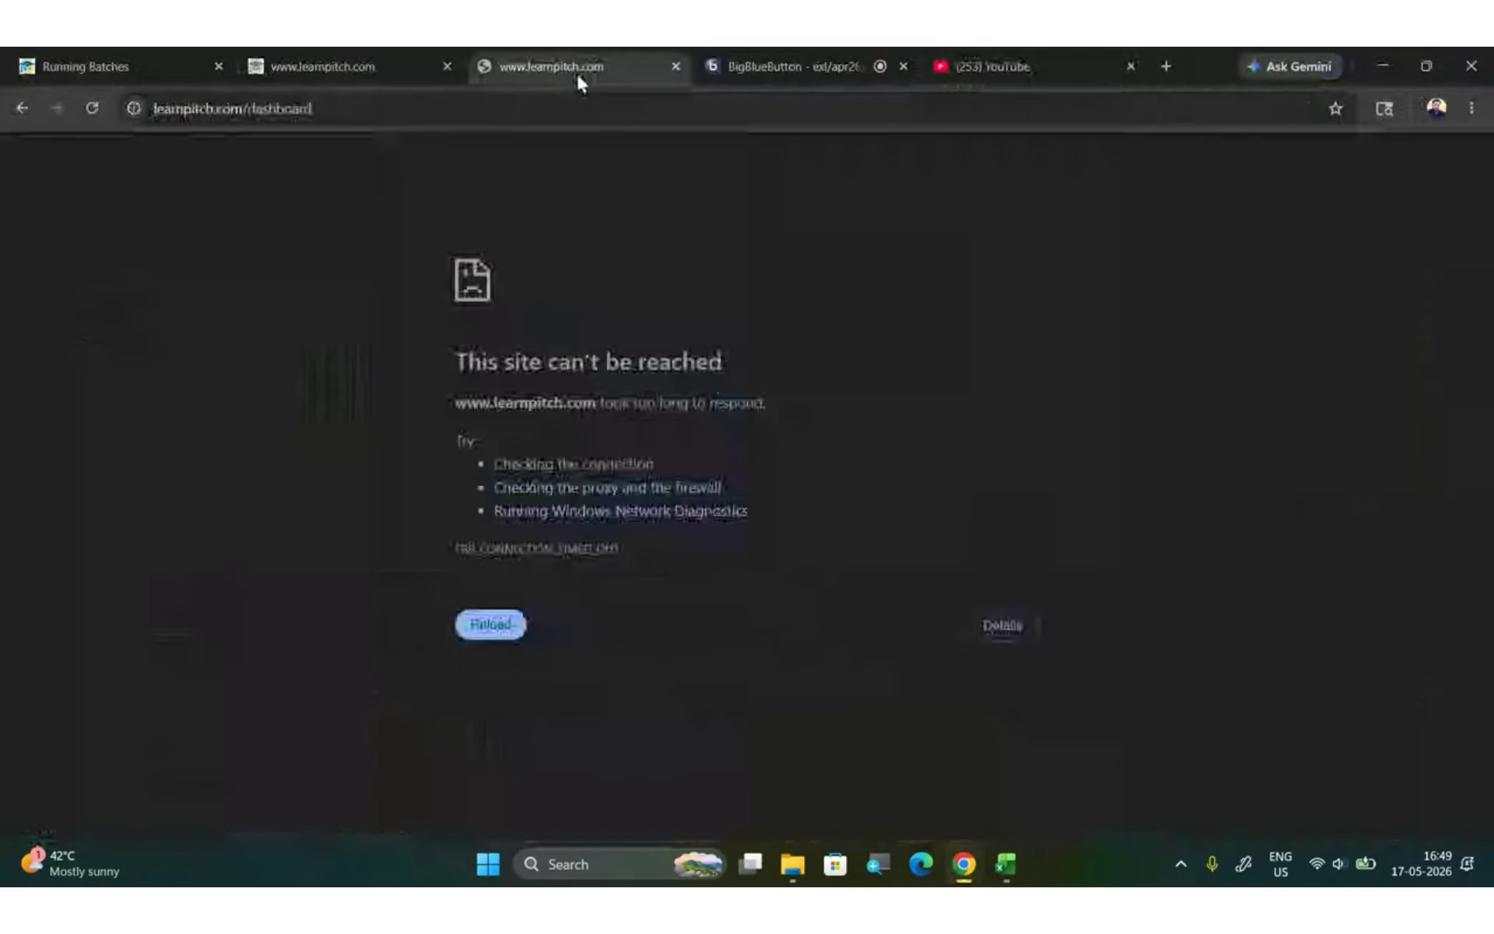
click(732, 66)
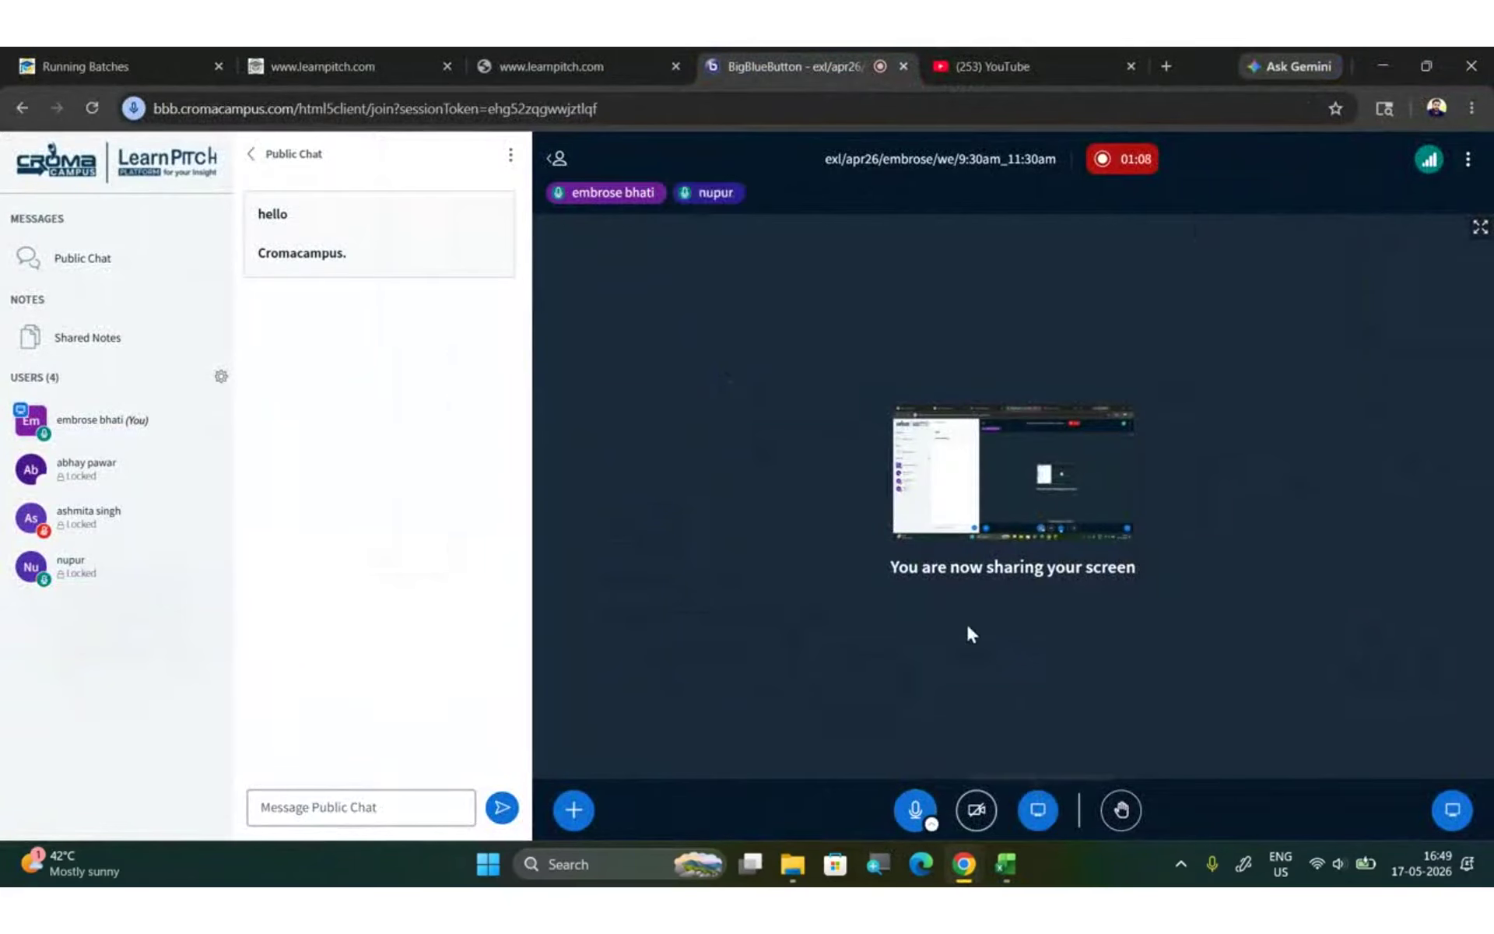
click(1390, 57)
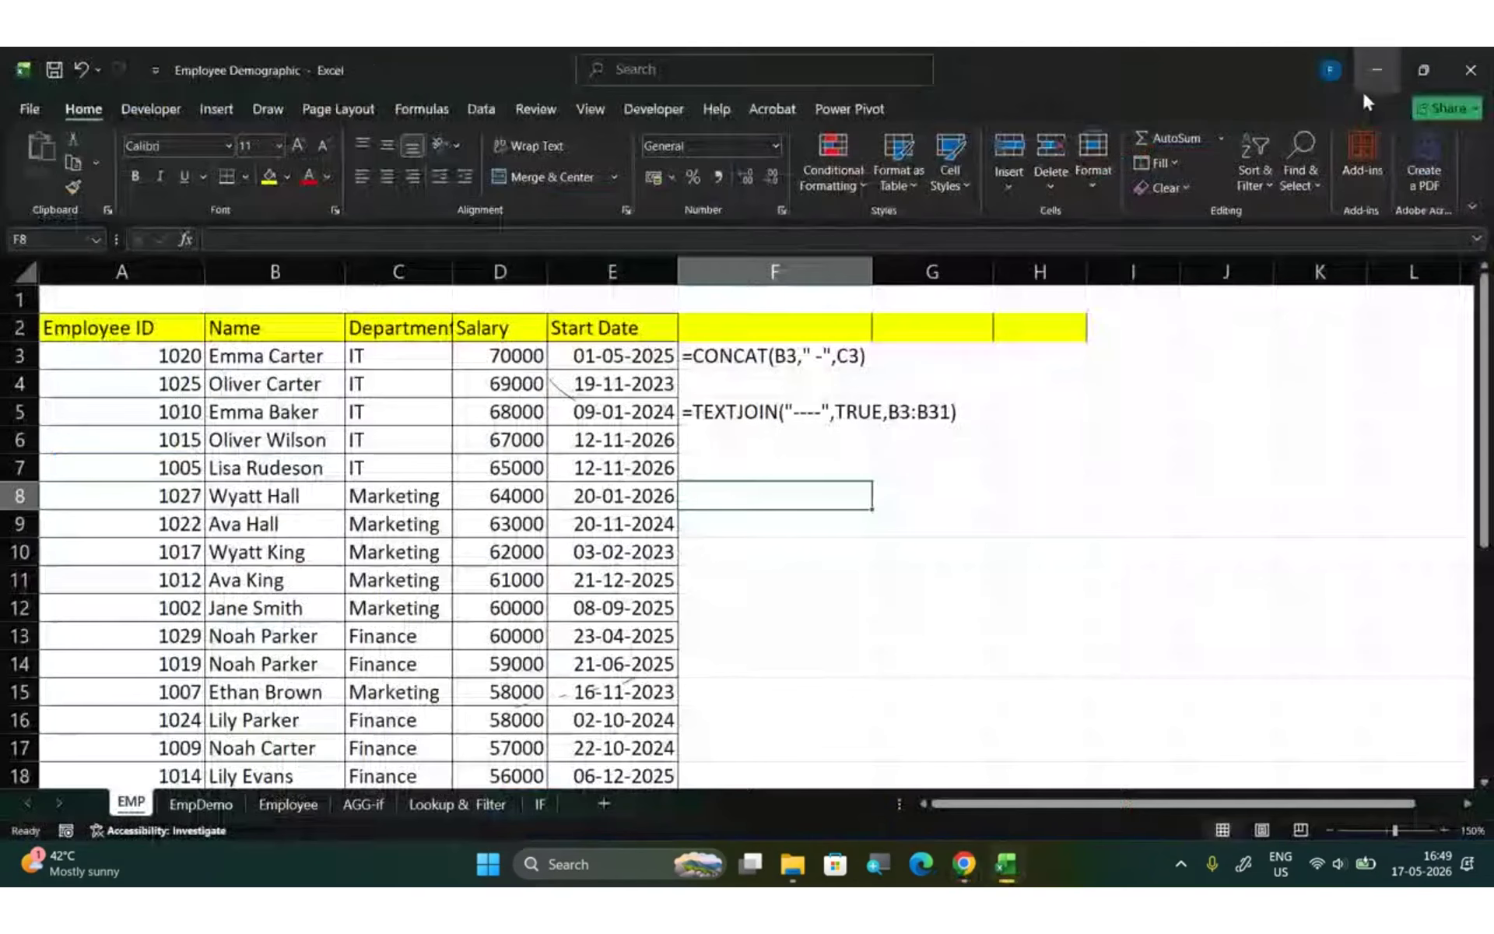
- Examine the TEXTJOIN example in F5 and the CONCAT example in F3 on the EMP sheet
click(755, 414)
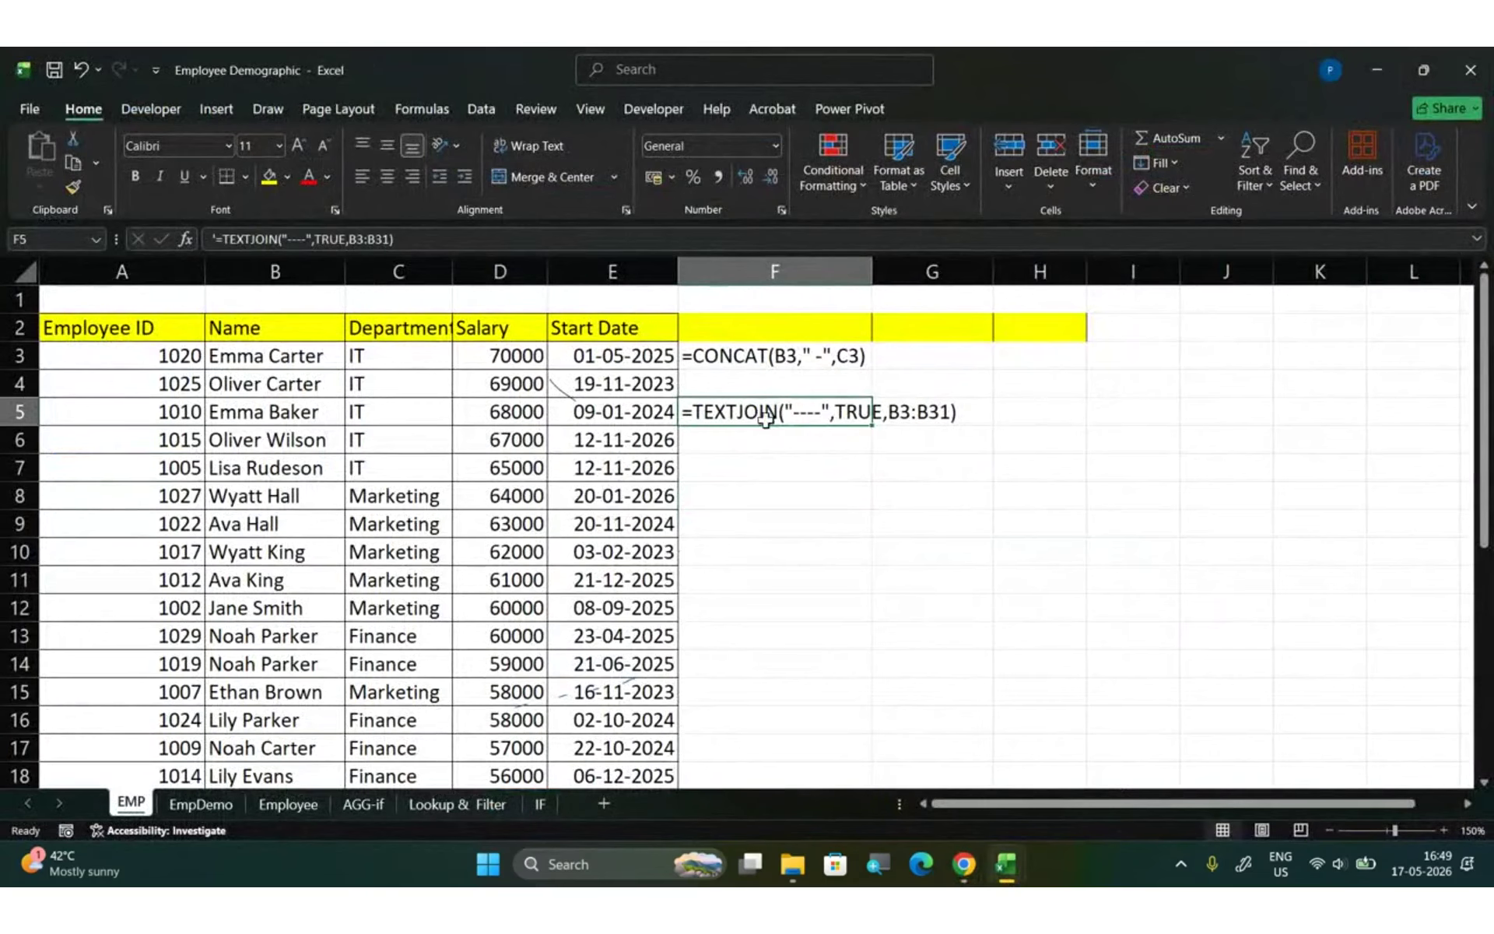
mouse_move(964, 863)
mouse_move(918, 777)
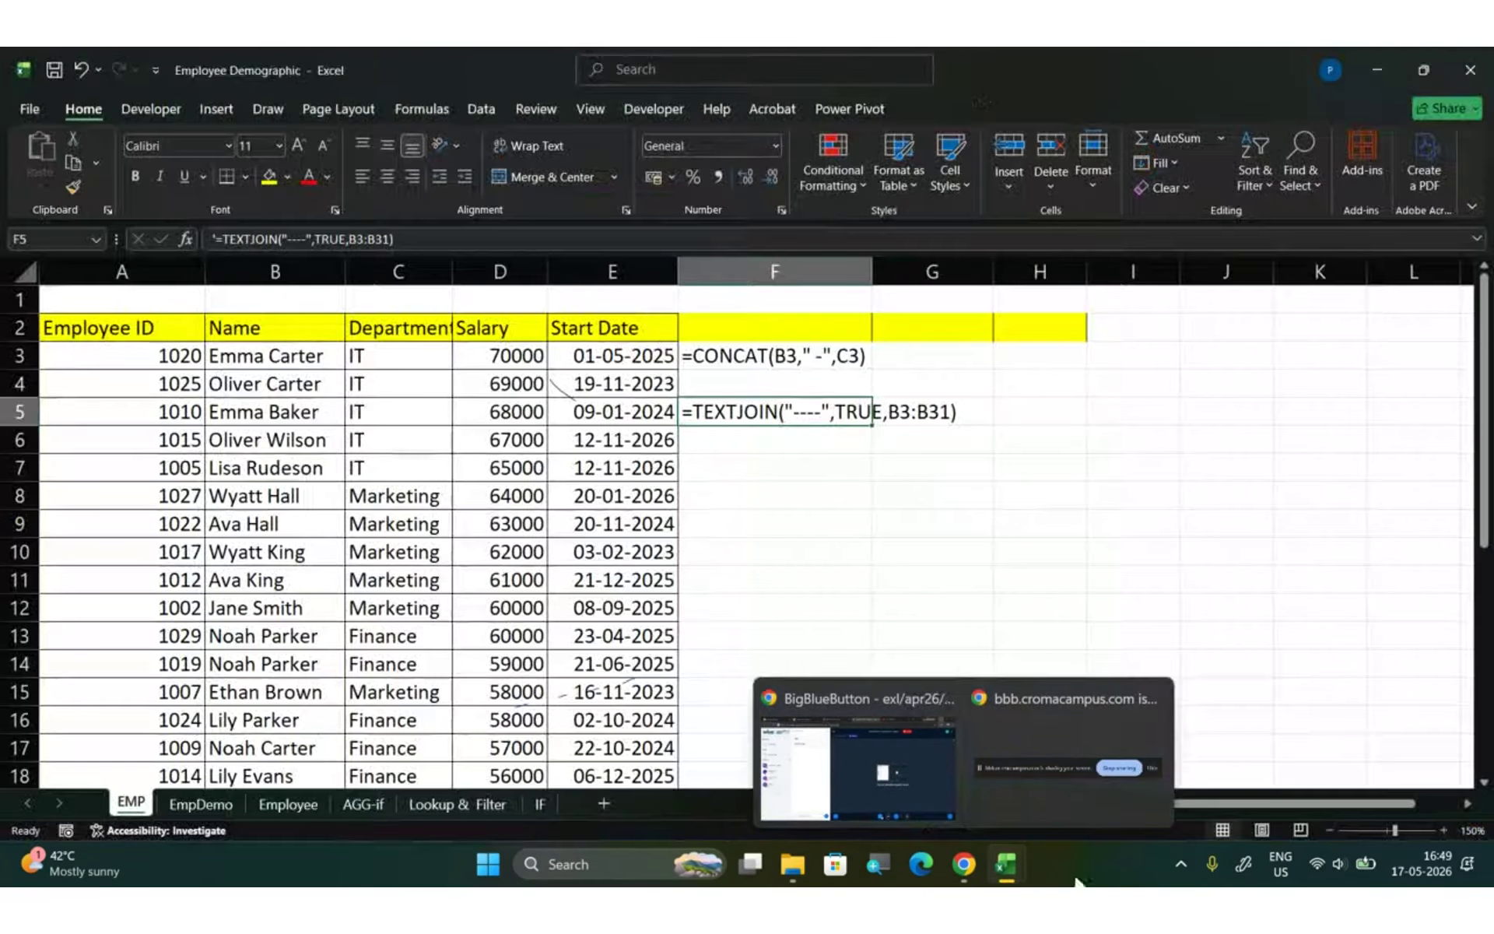
click(788, 400)
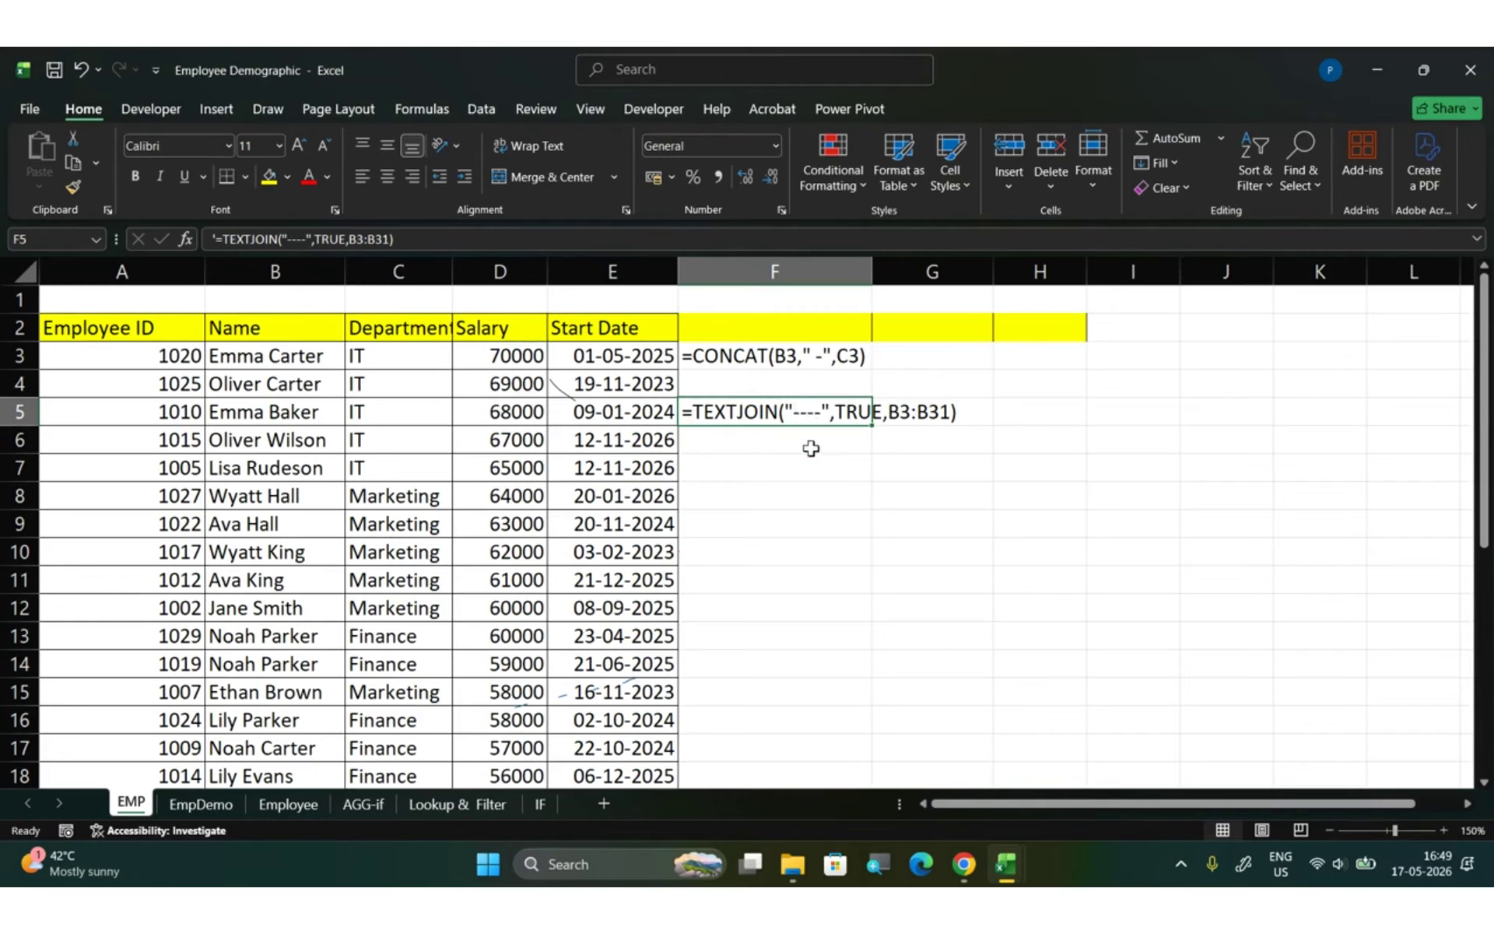
click(758, 355)
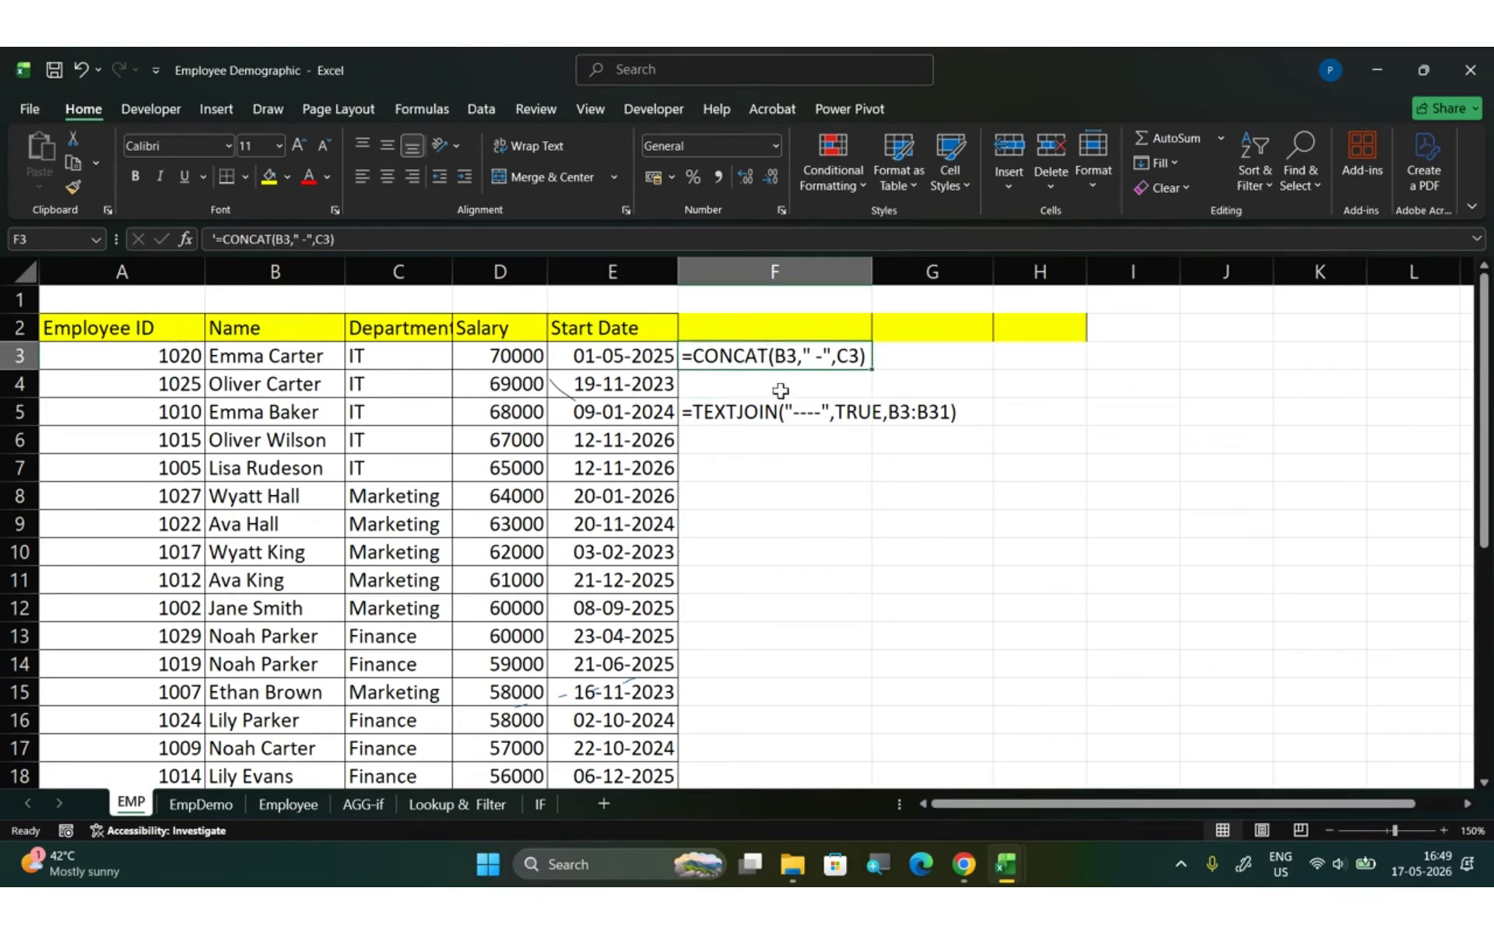
- Enter the formula =B3&B4 in cell F7 to join the first two employee names
click(771, 465)
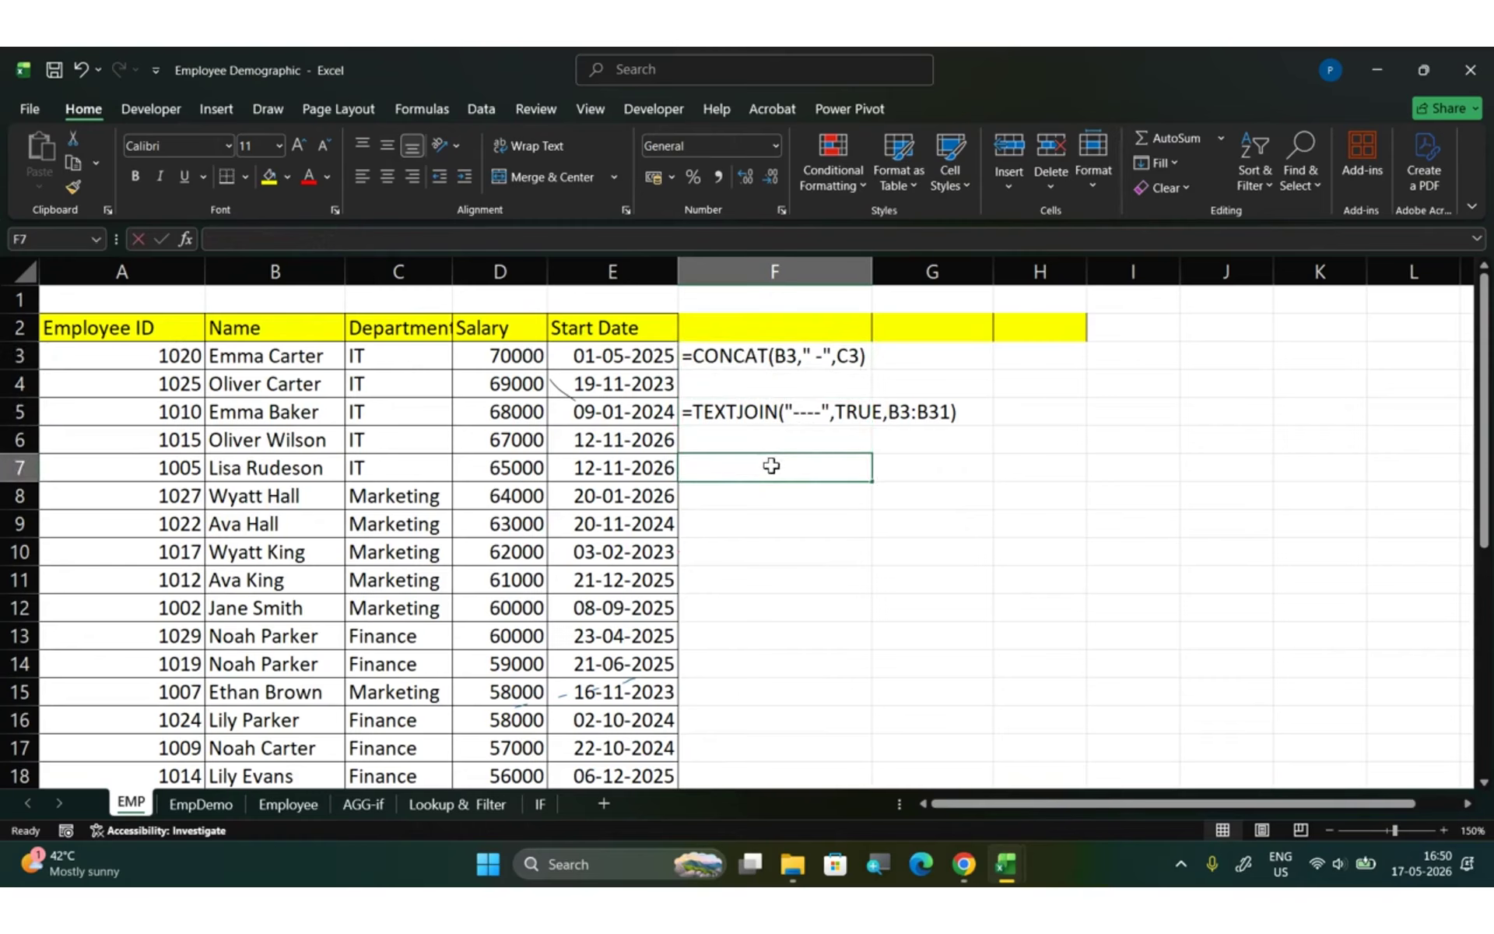
text(=)
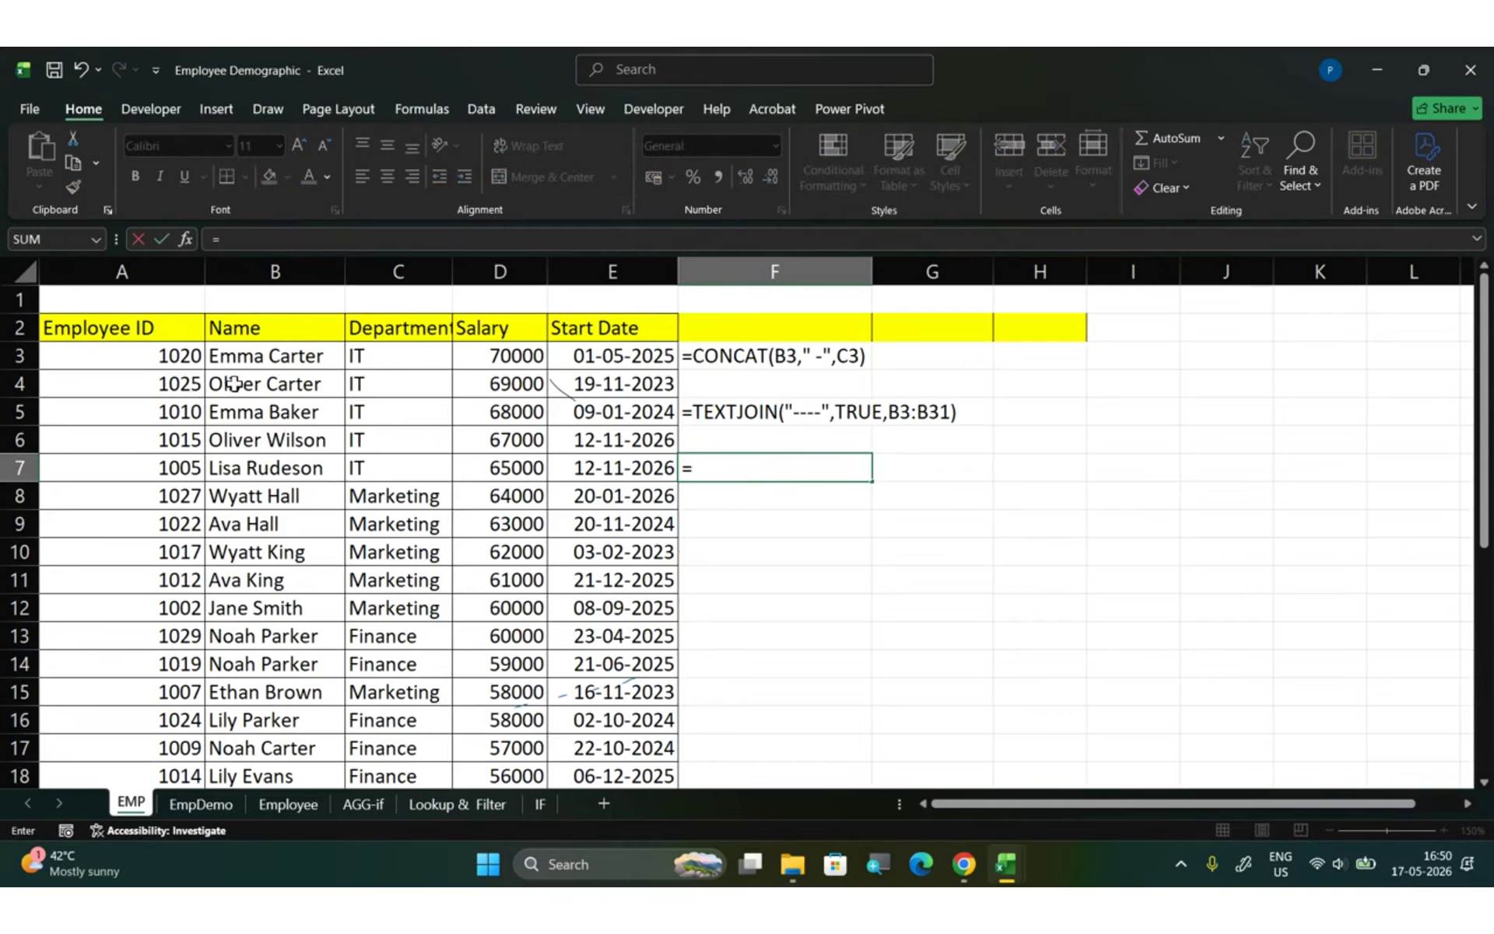
click(255, 355)
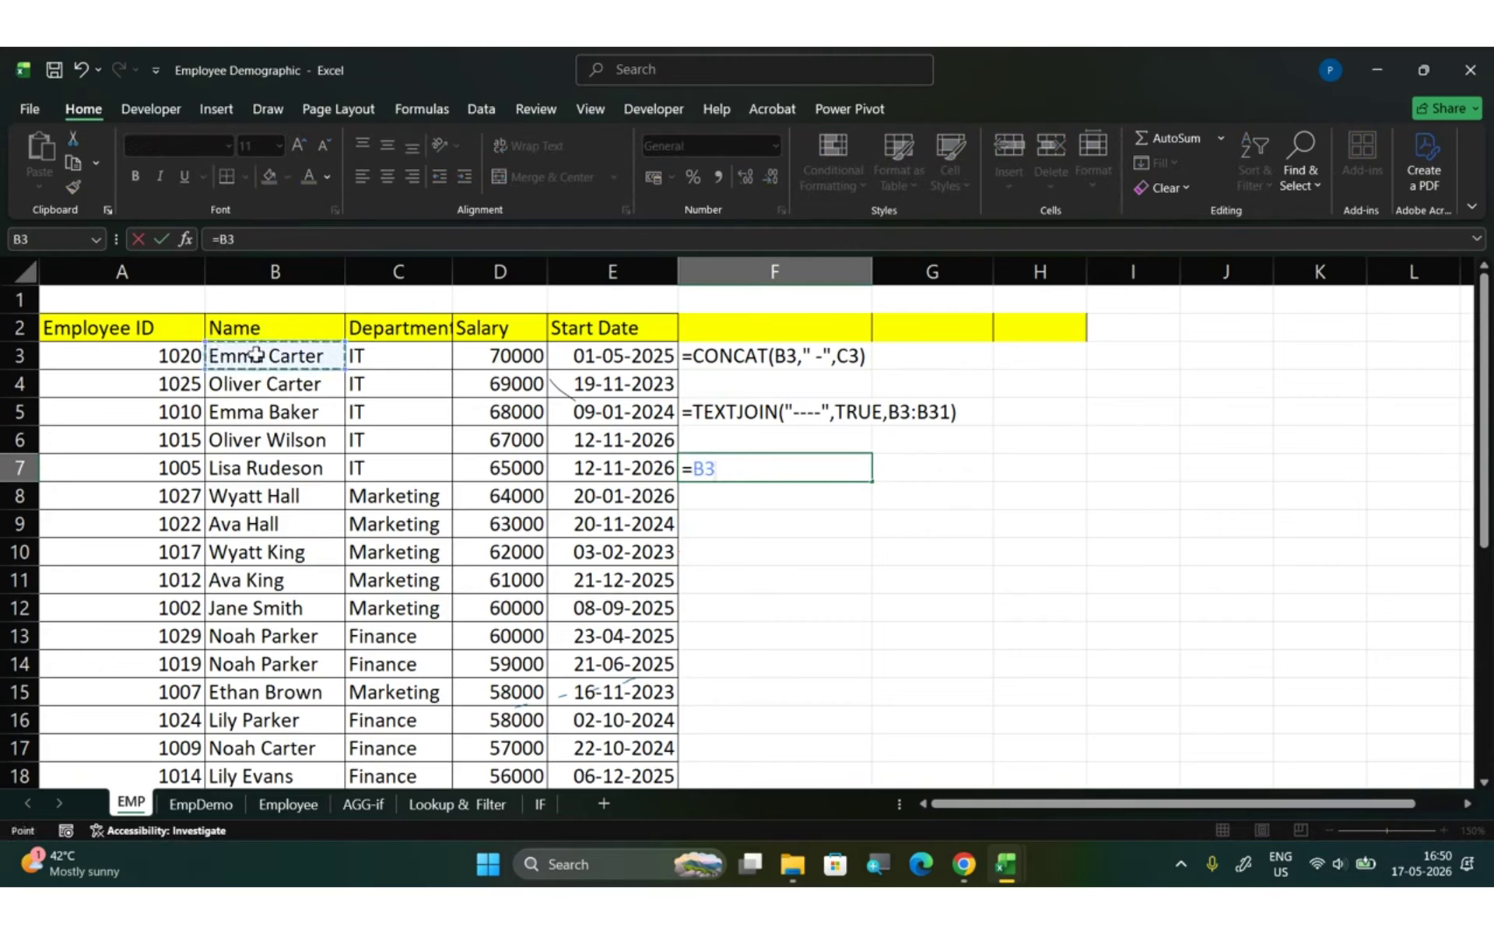
text(&)
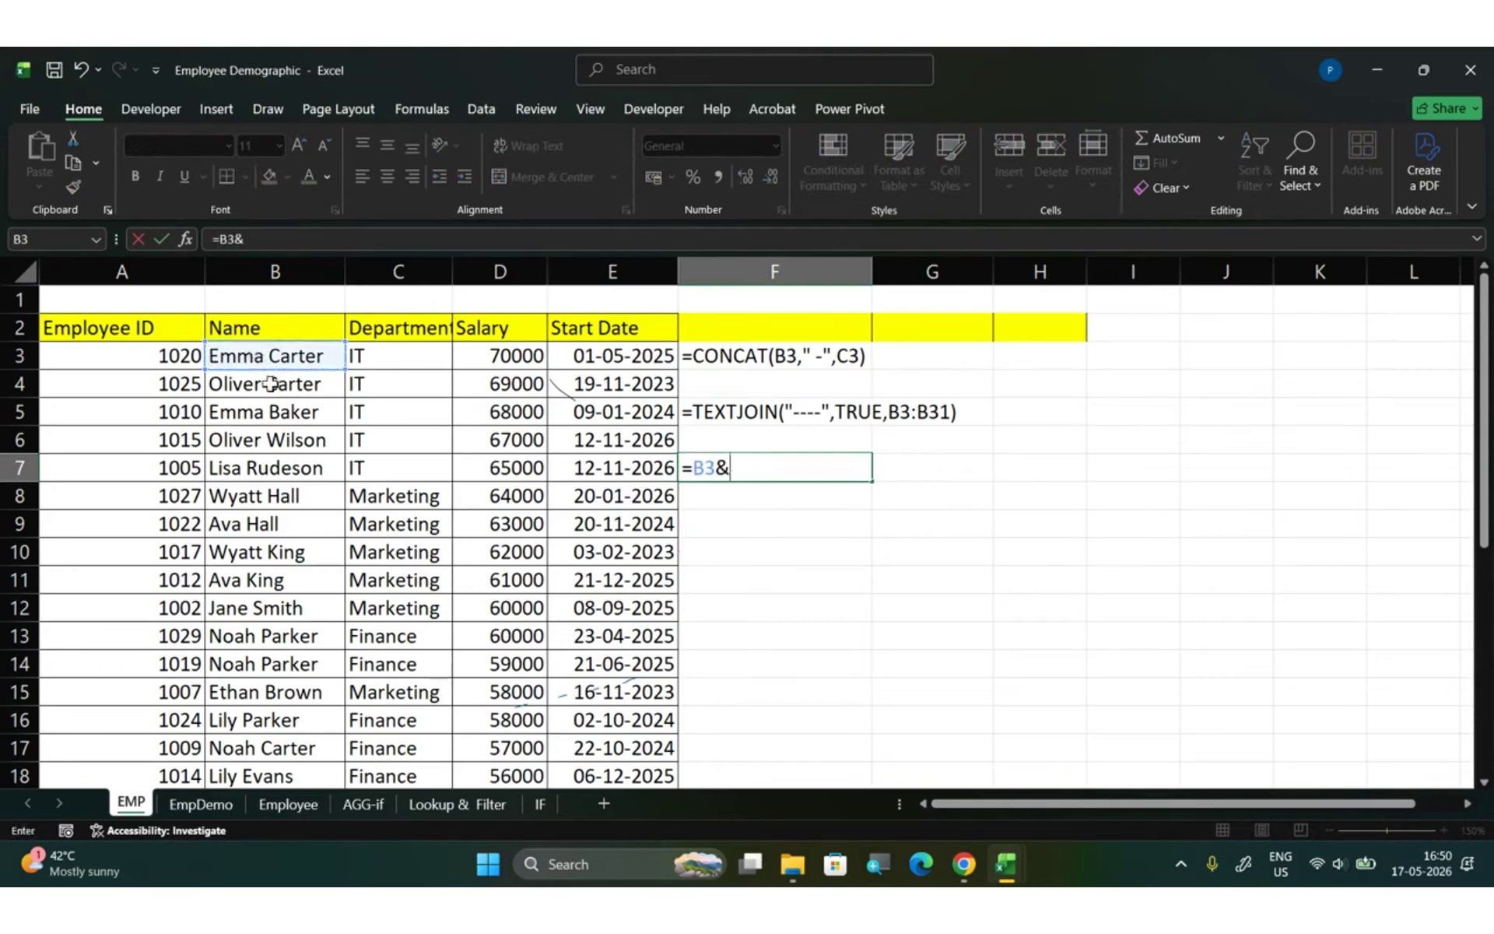
click(269, 382)
key(Return)
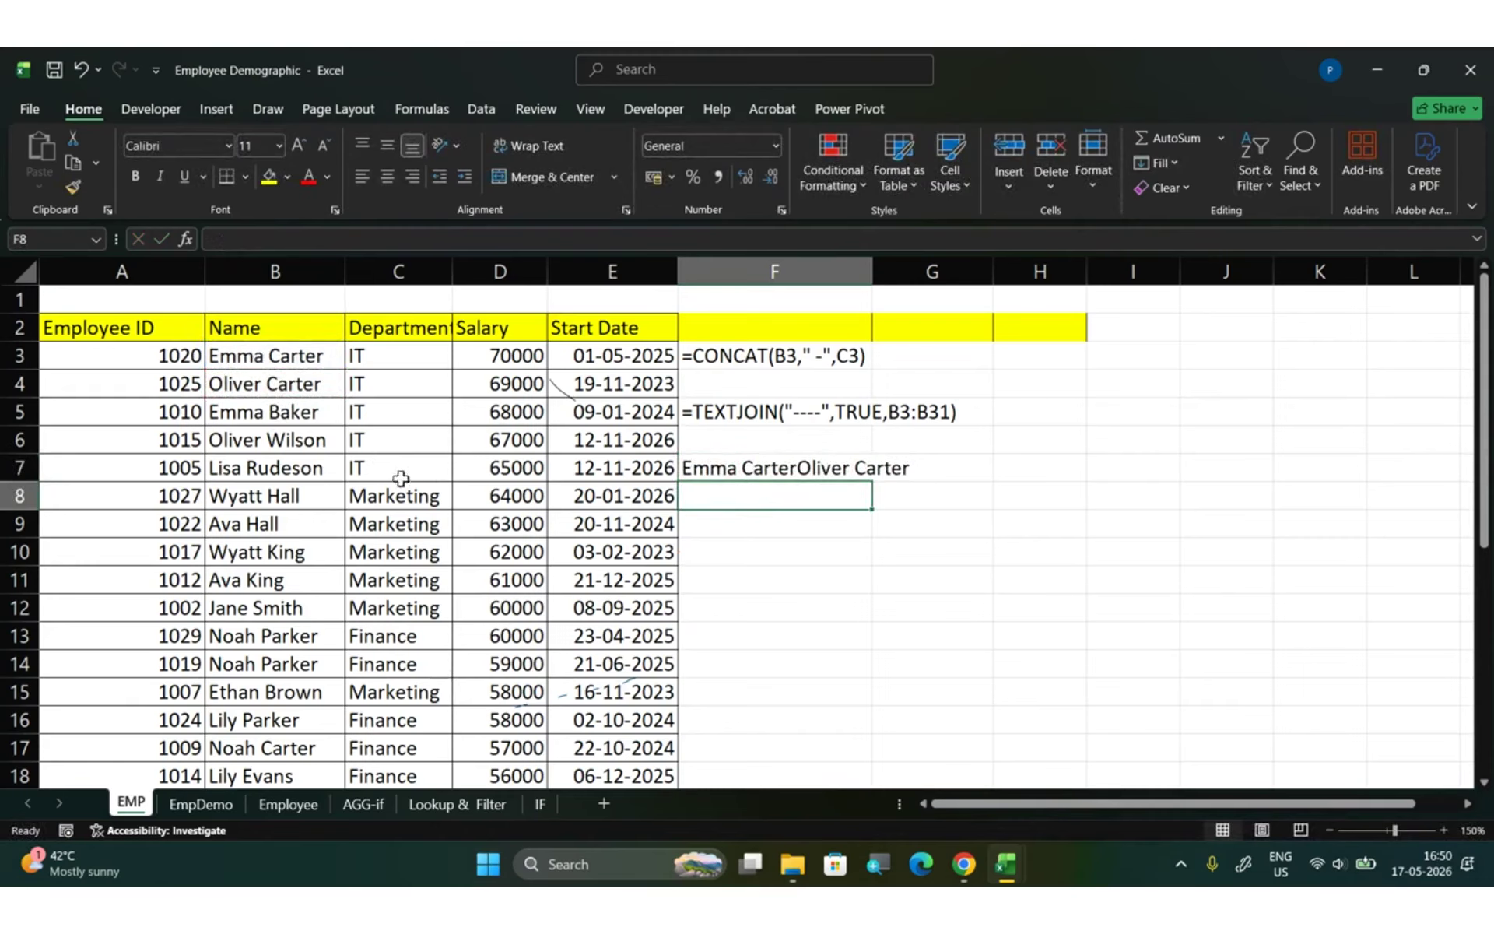
- Edit the F7 formula to =B3&" "&B4 so a space separates the two names
double_click(709, 468)
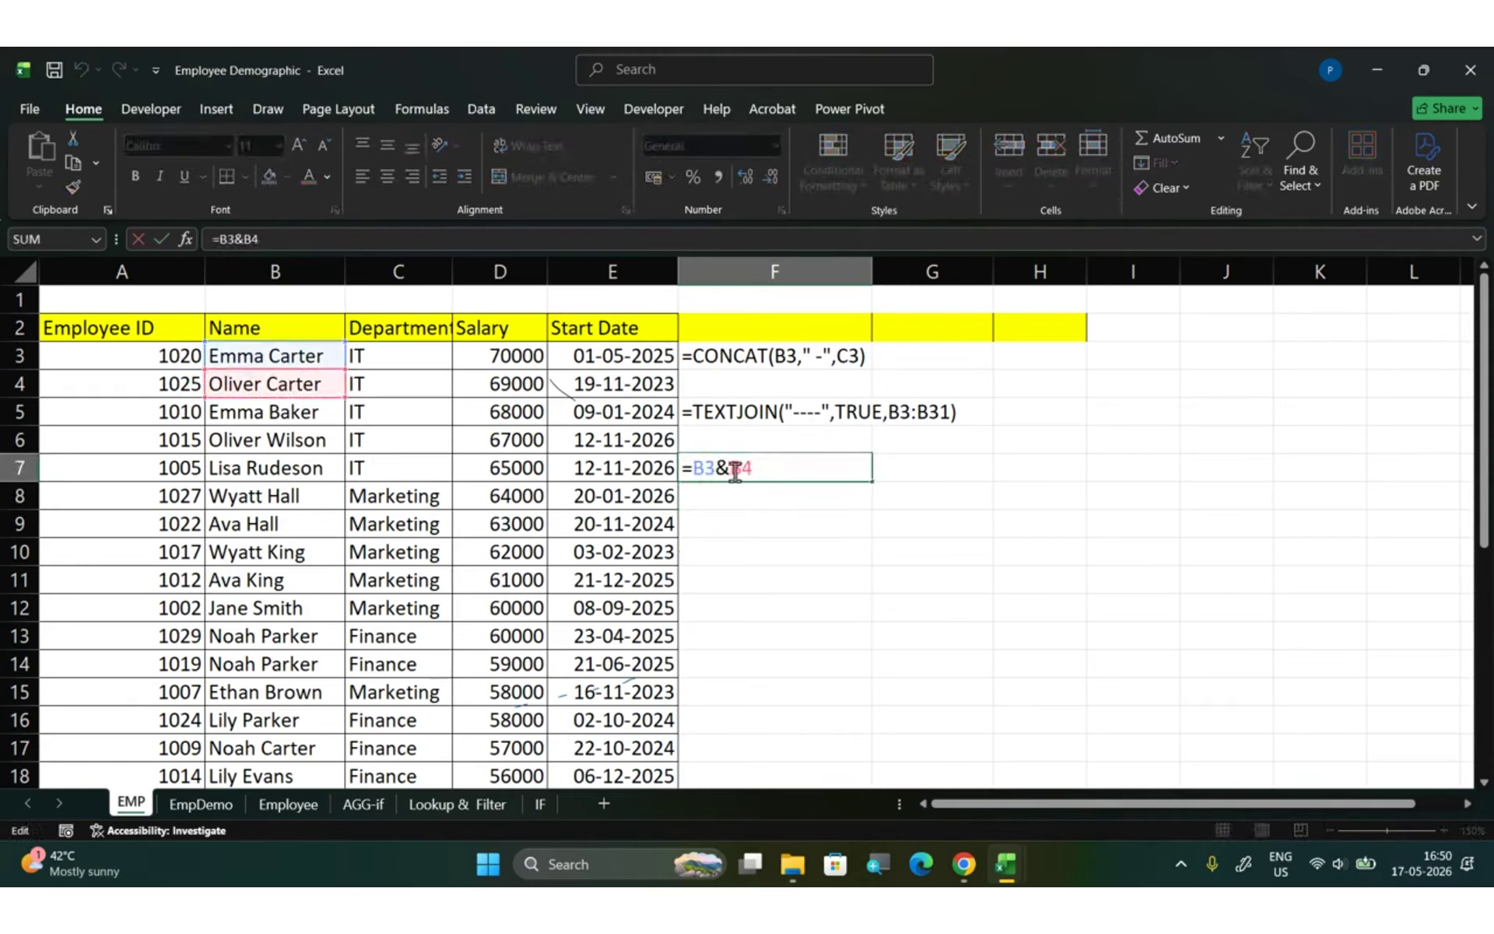
text(" ")
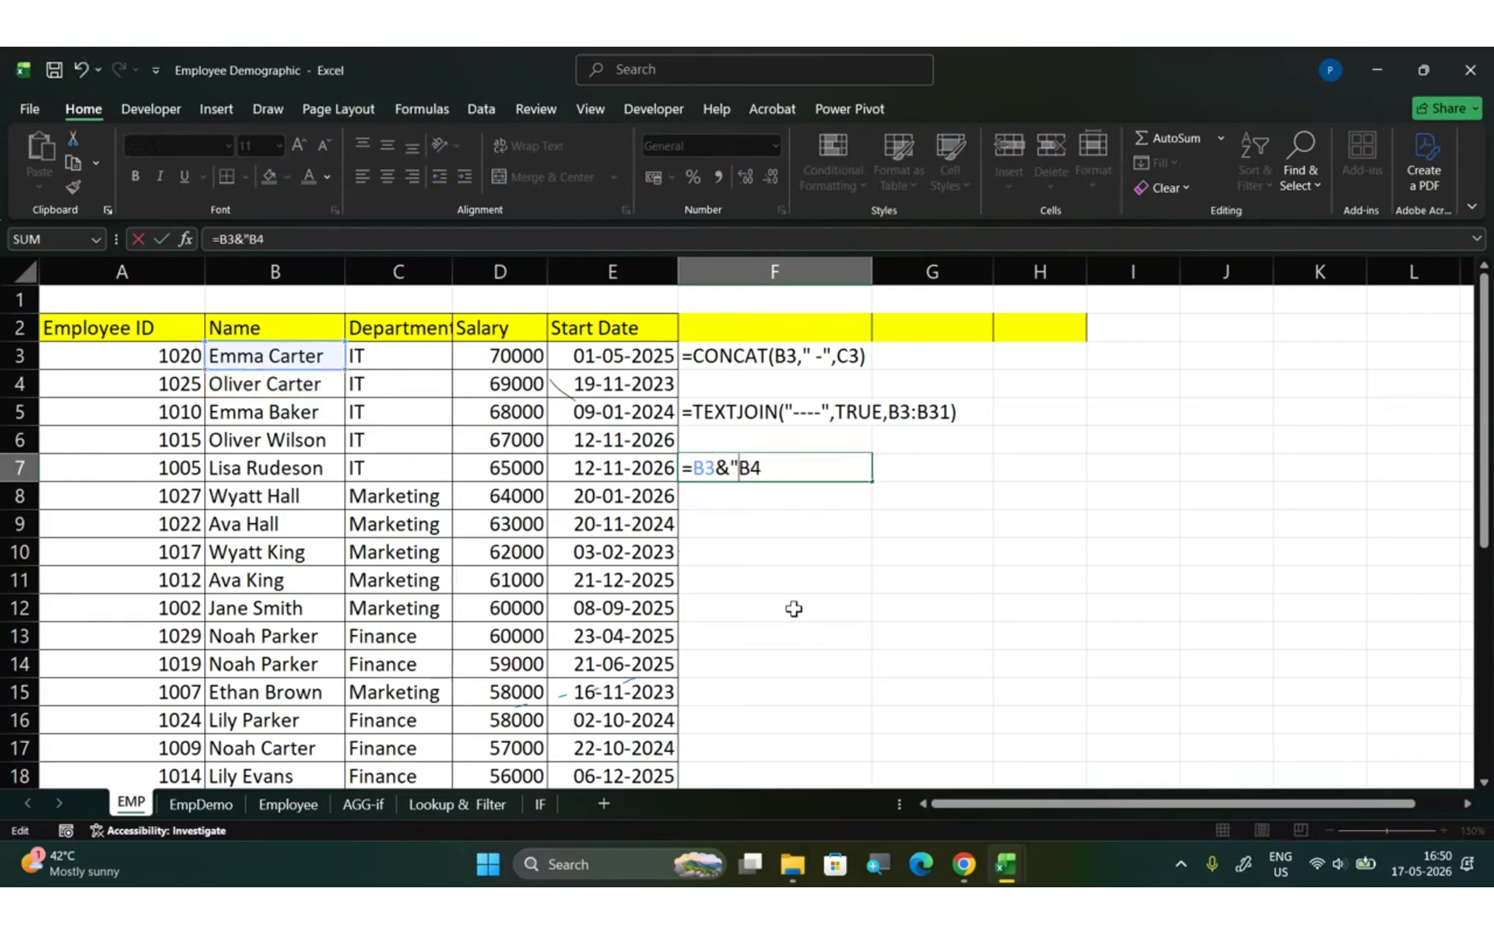
text(&)
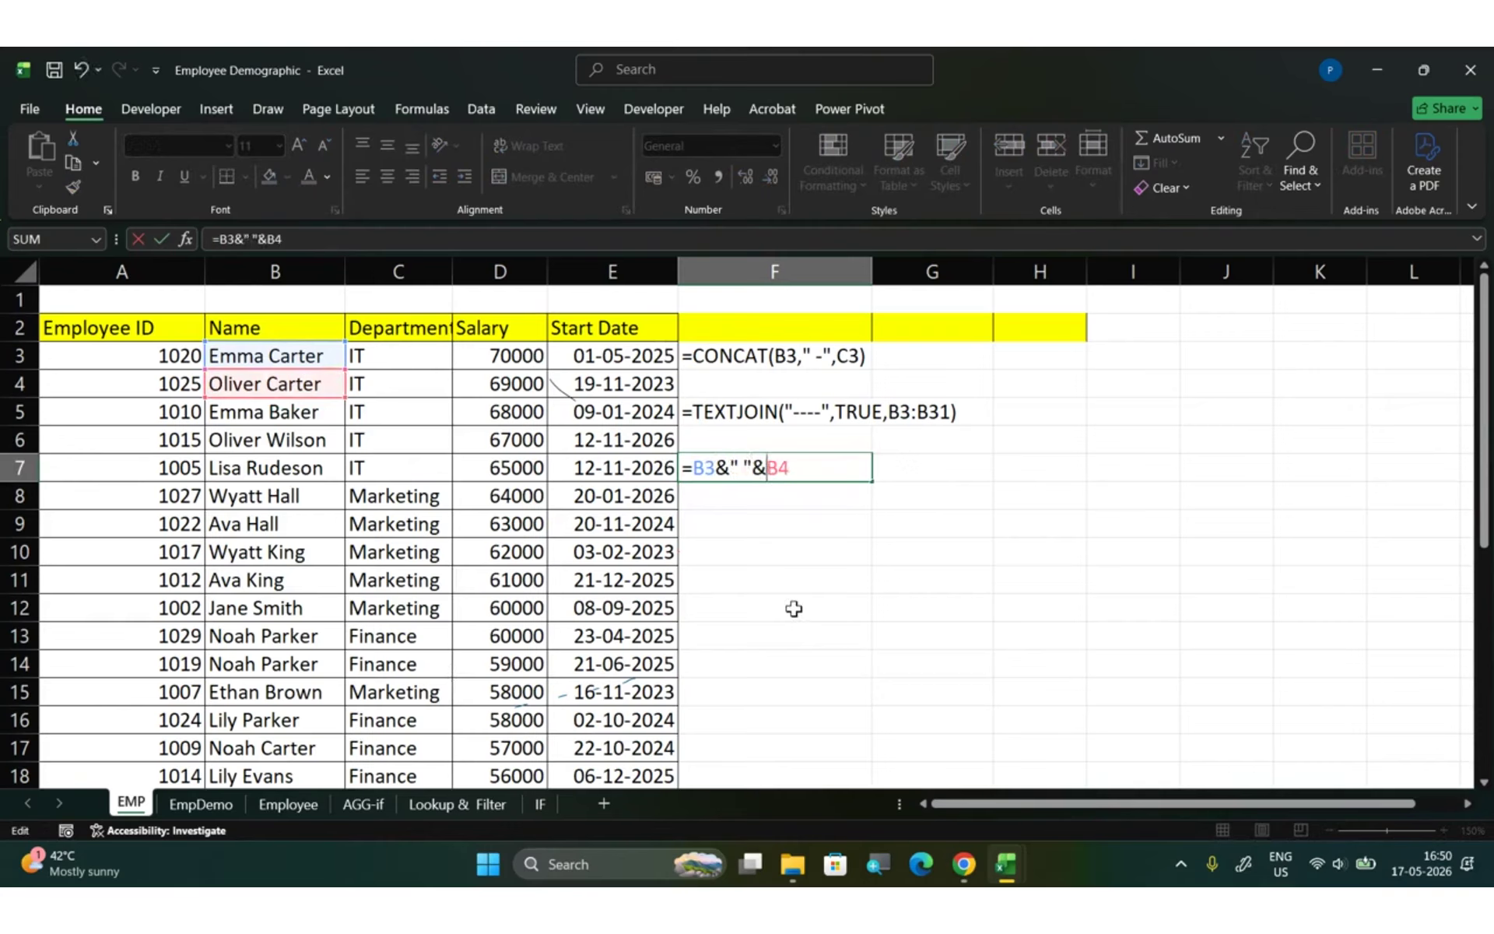
key(Return)
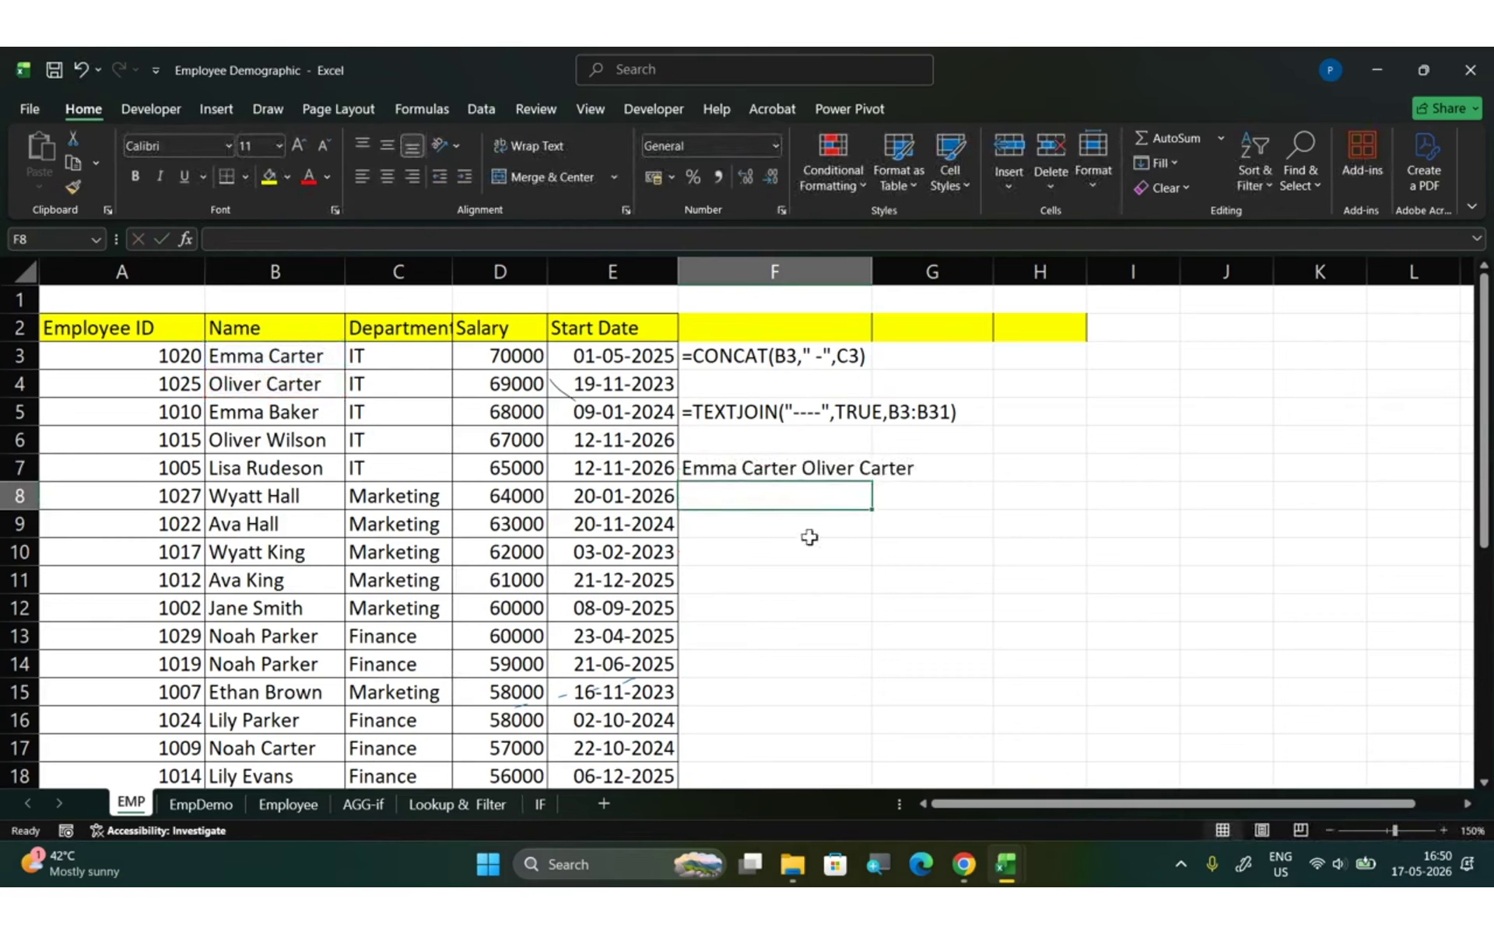
- Review the ampersand formula in F7 and remove it from the cell
double_click(838, 470)
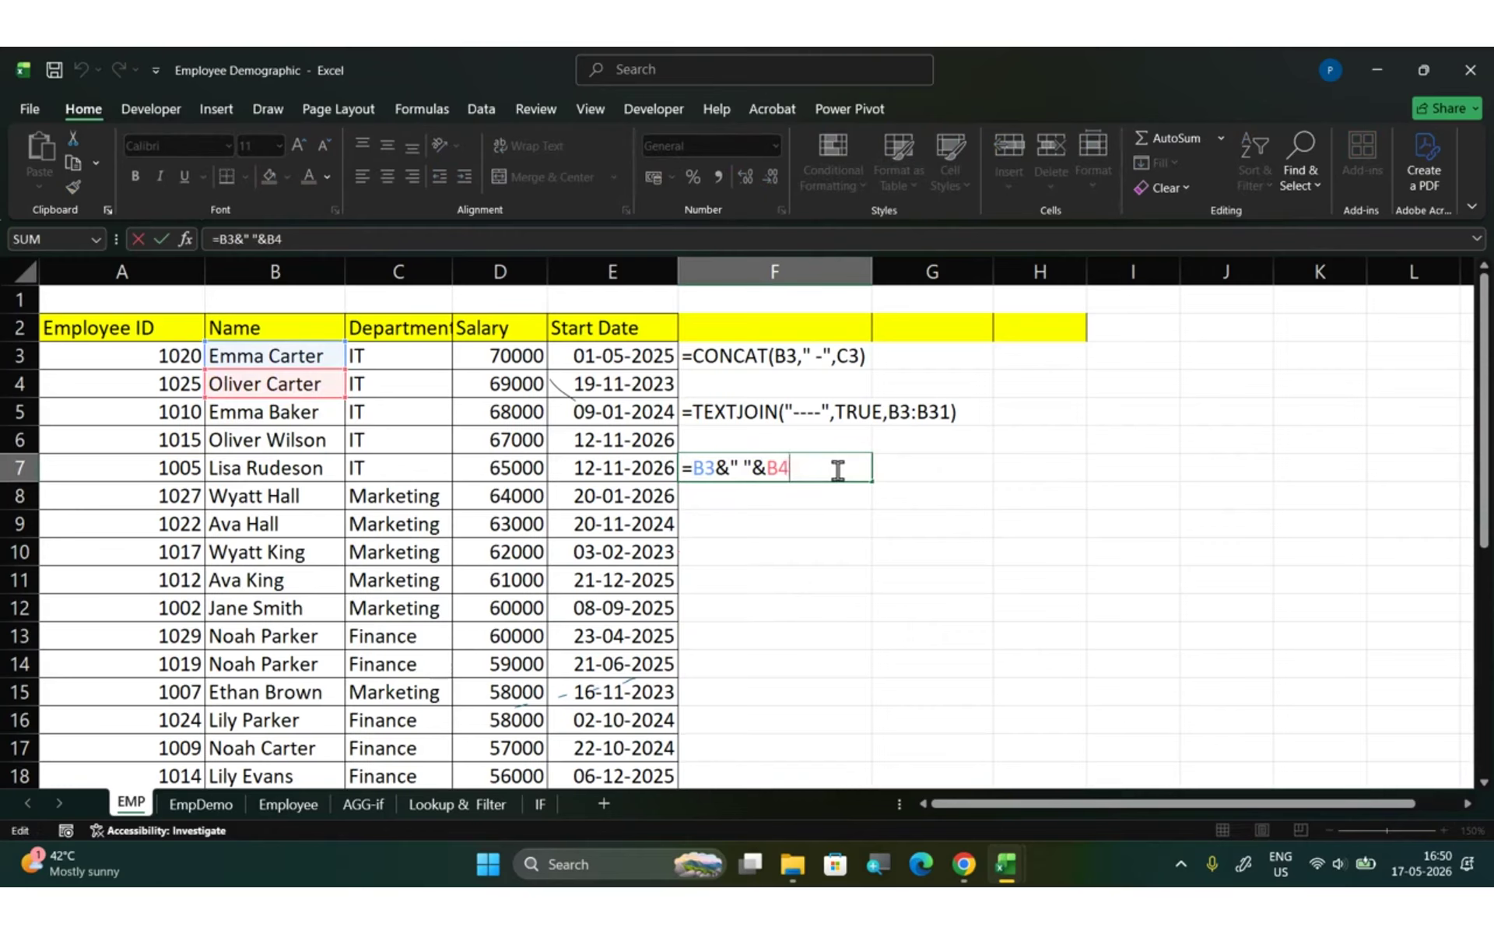
drag(817, 465, 641, 470)
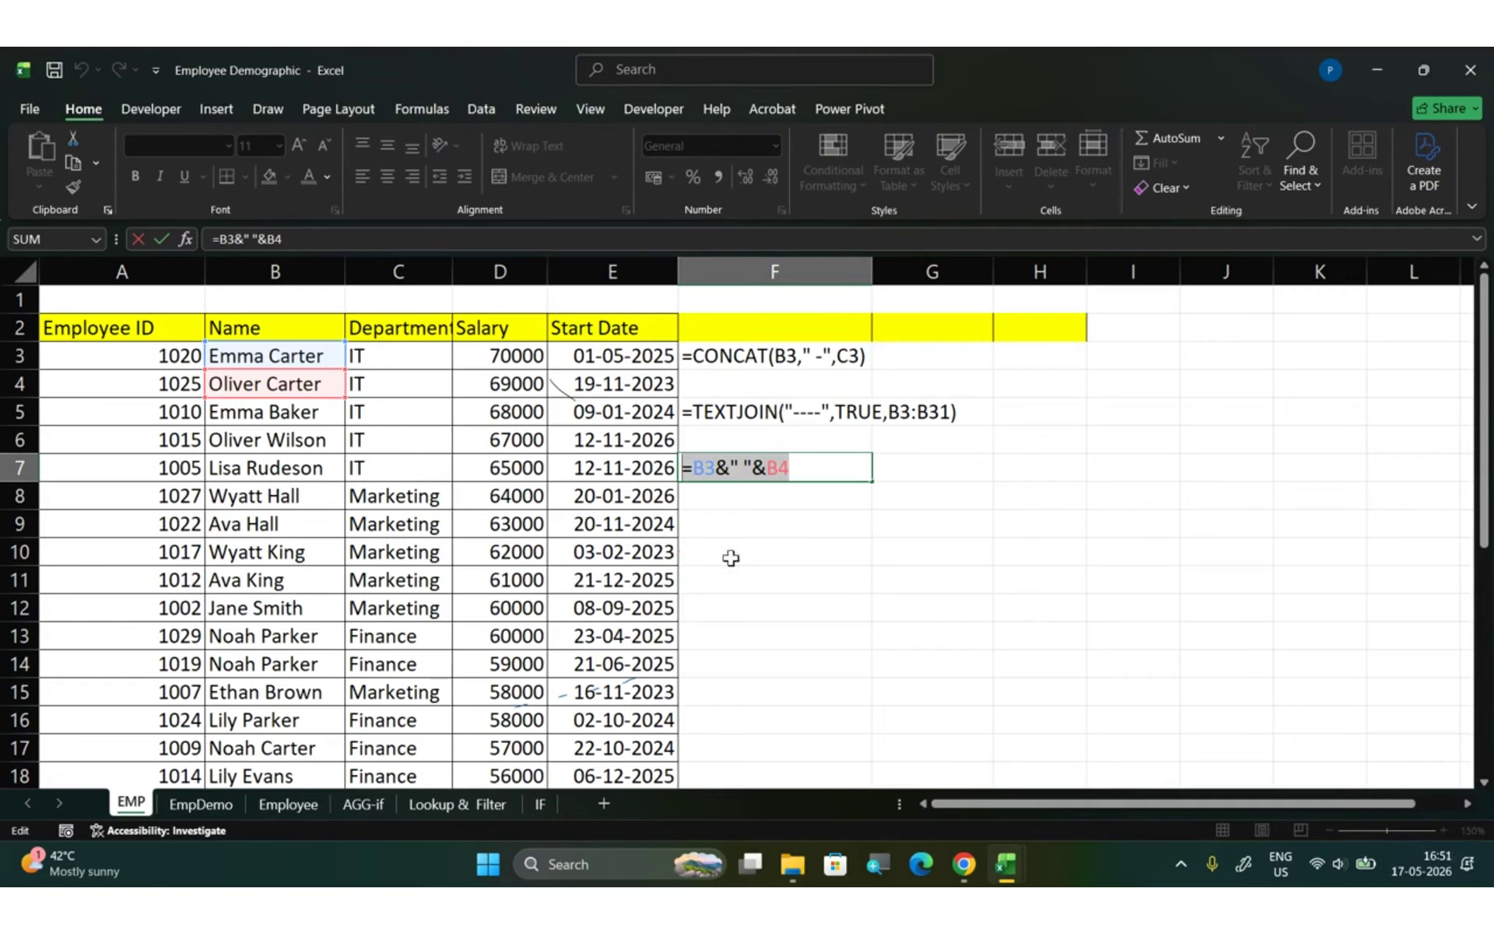
click(755, 524)
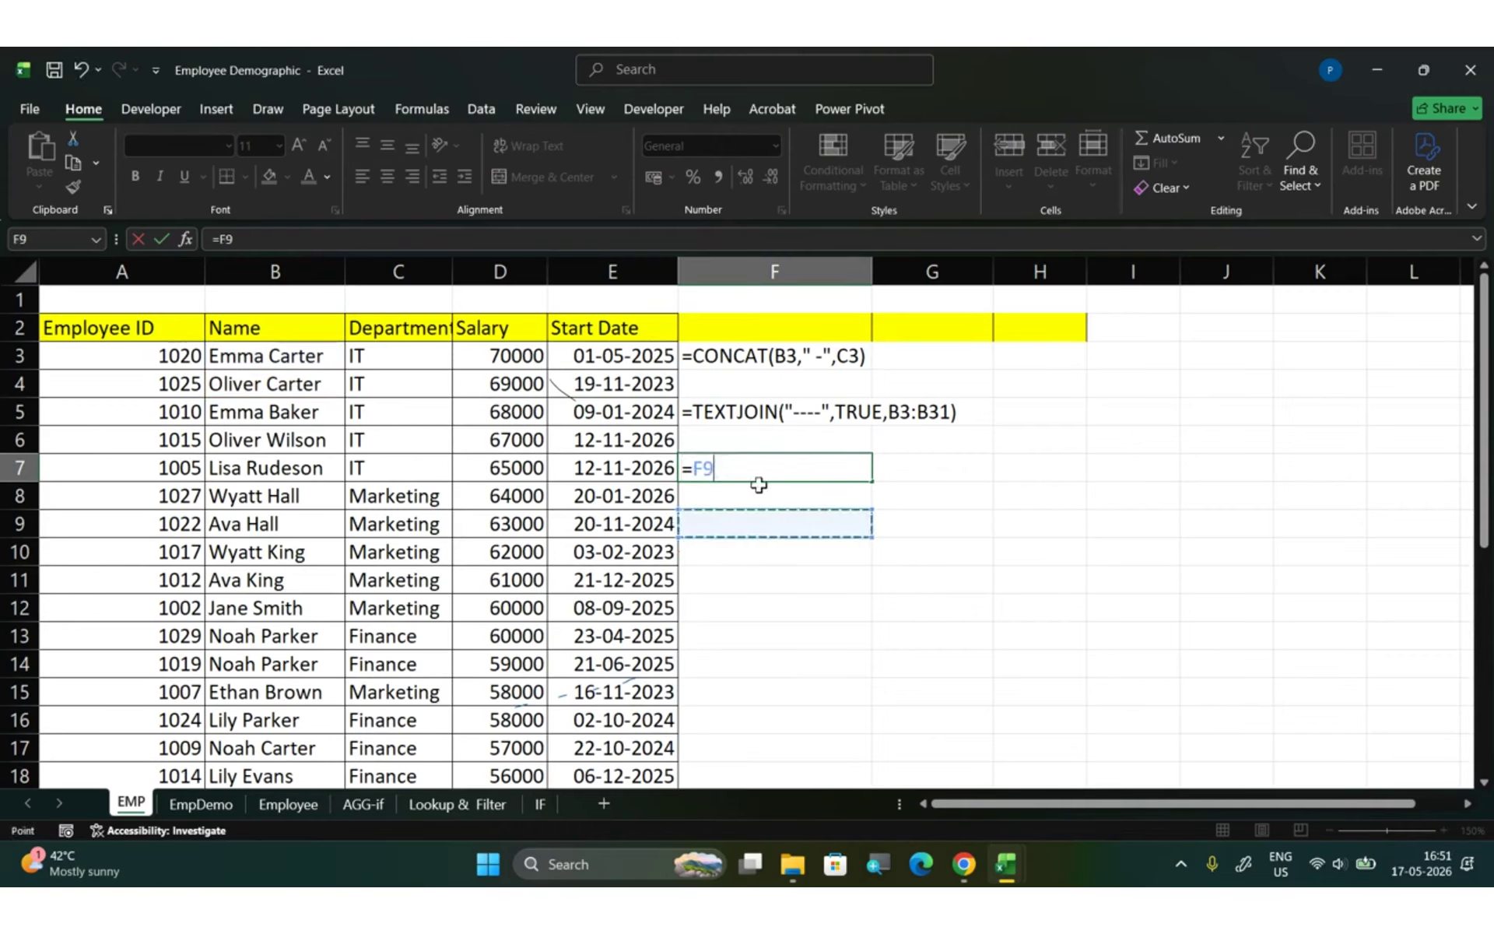
key(BackSpace)
key(BackSpace)
key(BackSpace)
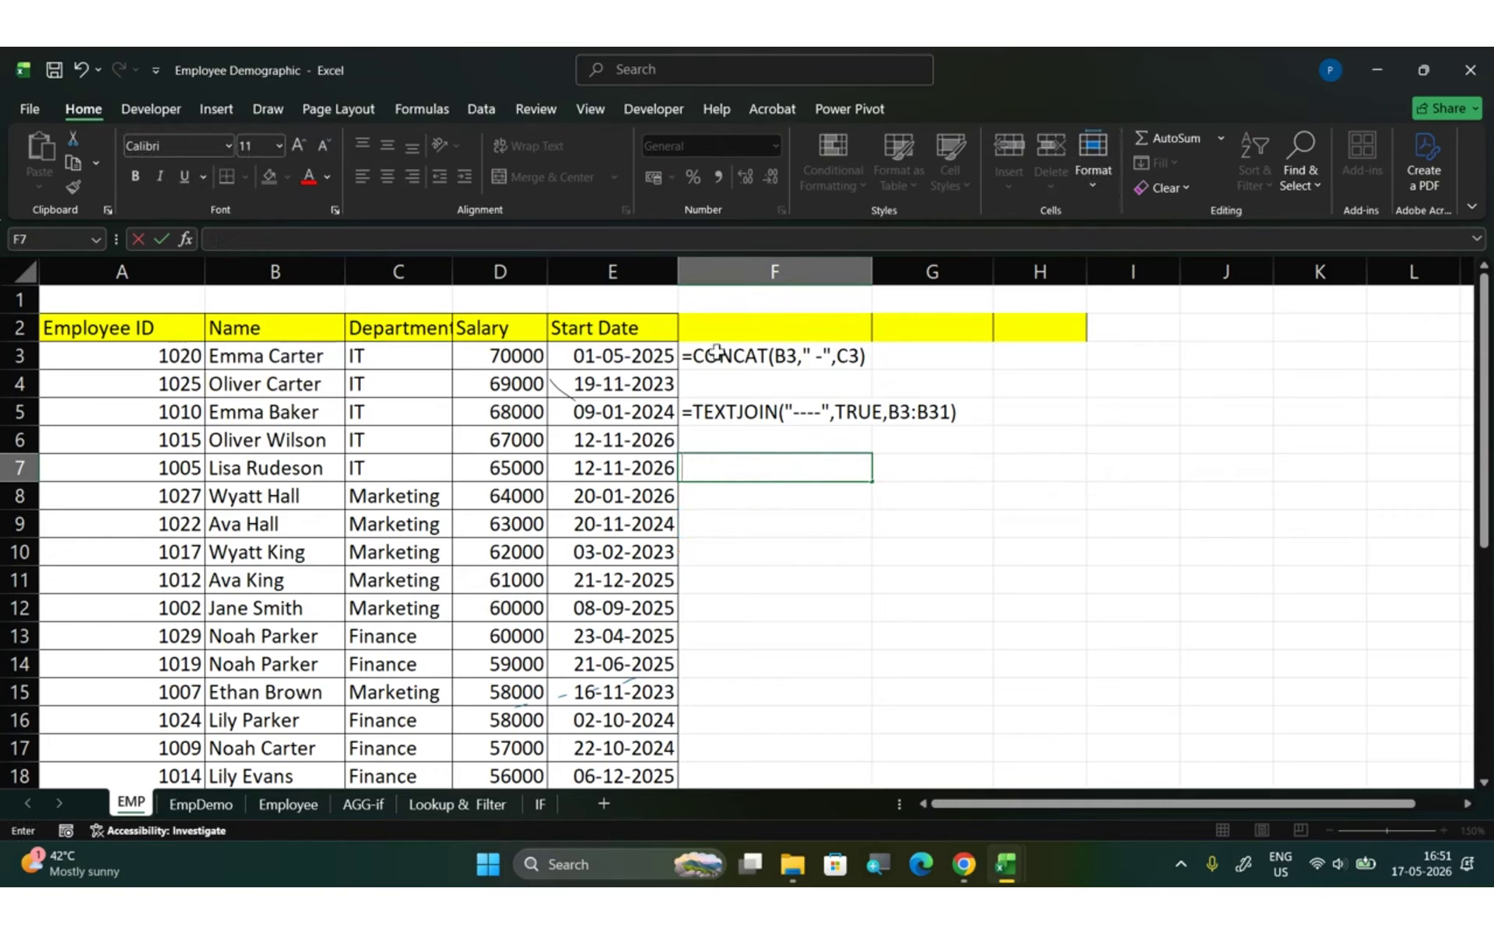
- Clear the CONCAT and TEXTJOIN examples from cells F3:G6
drag(716, 352, 901, 441)
key(Delete)
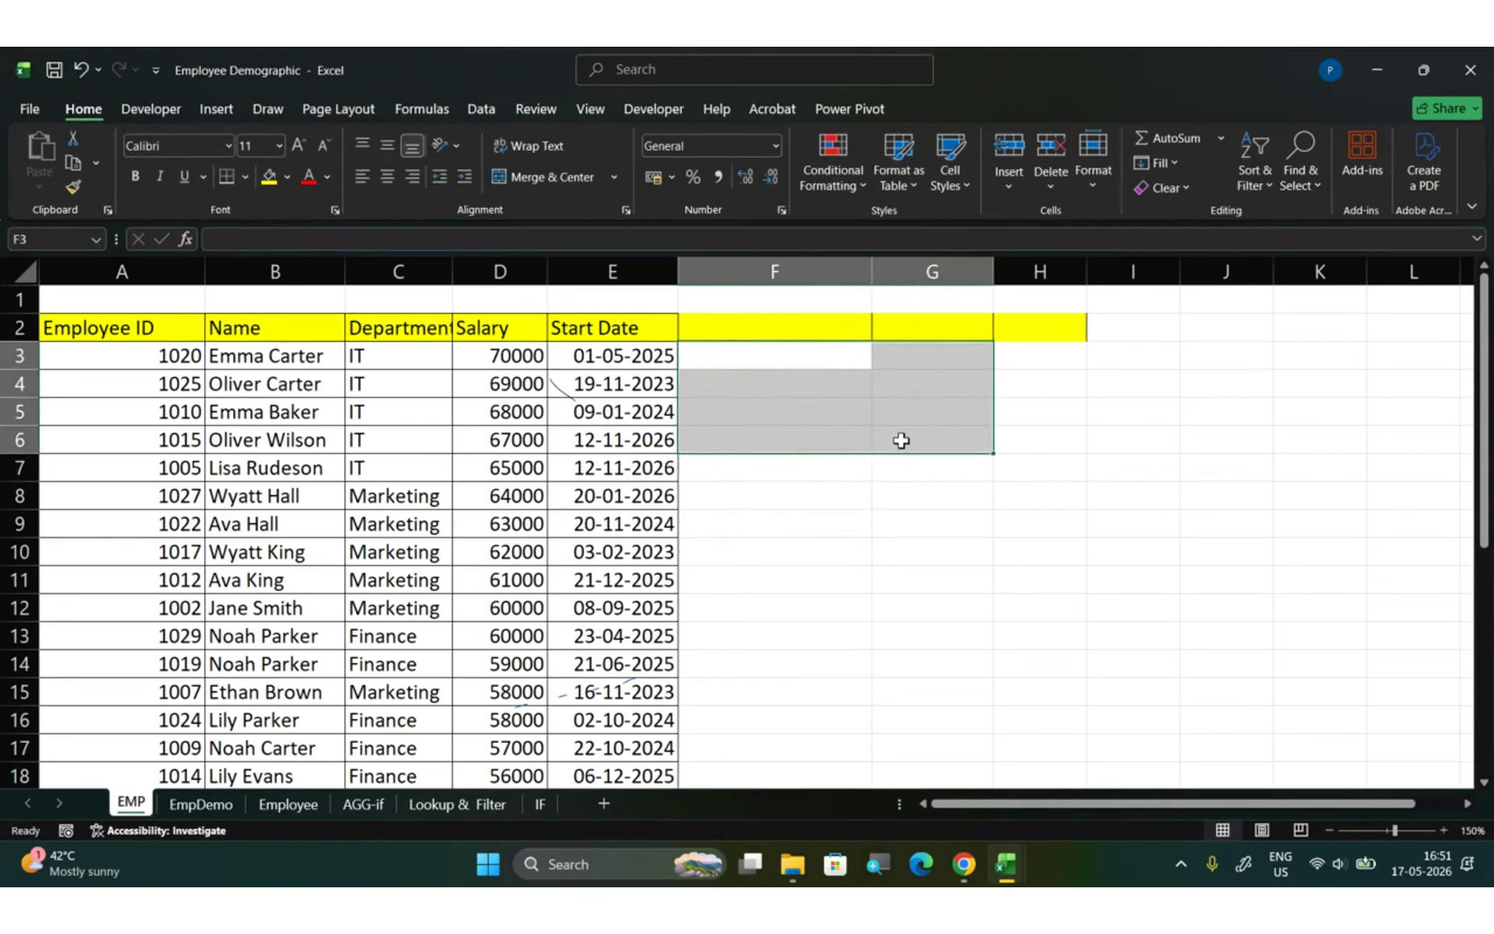
drag(853, 300, 1019, 381)
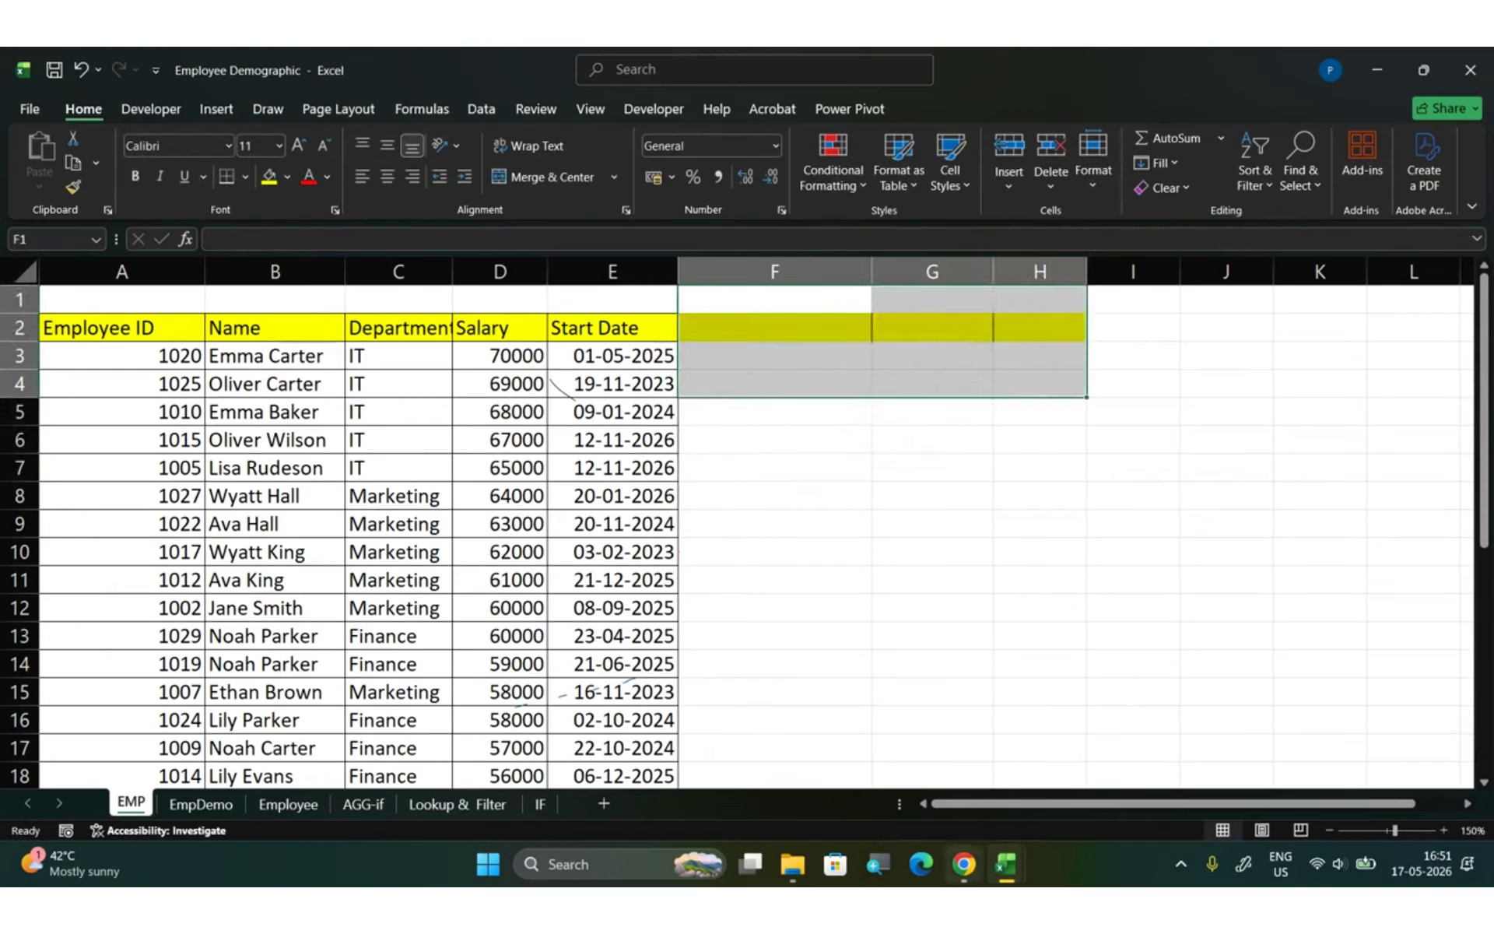
- Switch to the Formulas workbook and review the list of text-based functions on its Formulas sheet
mouse_move(1008, 871)
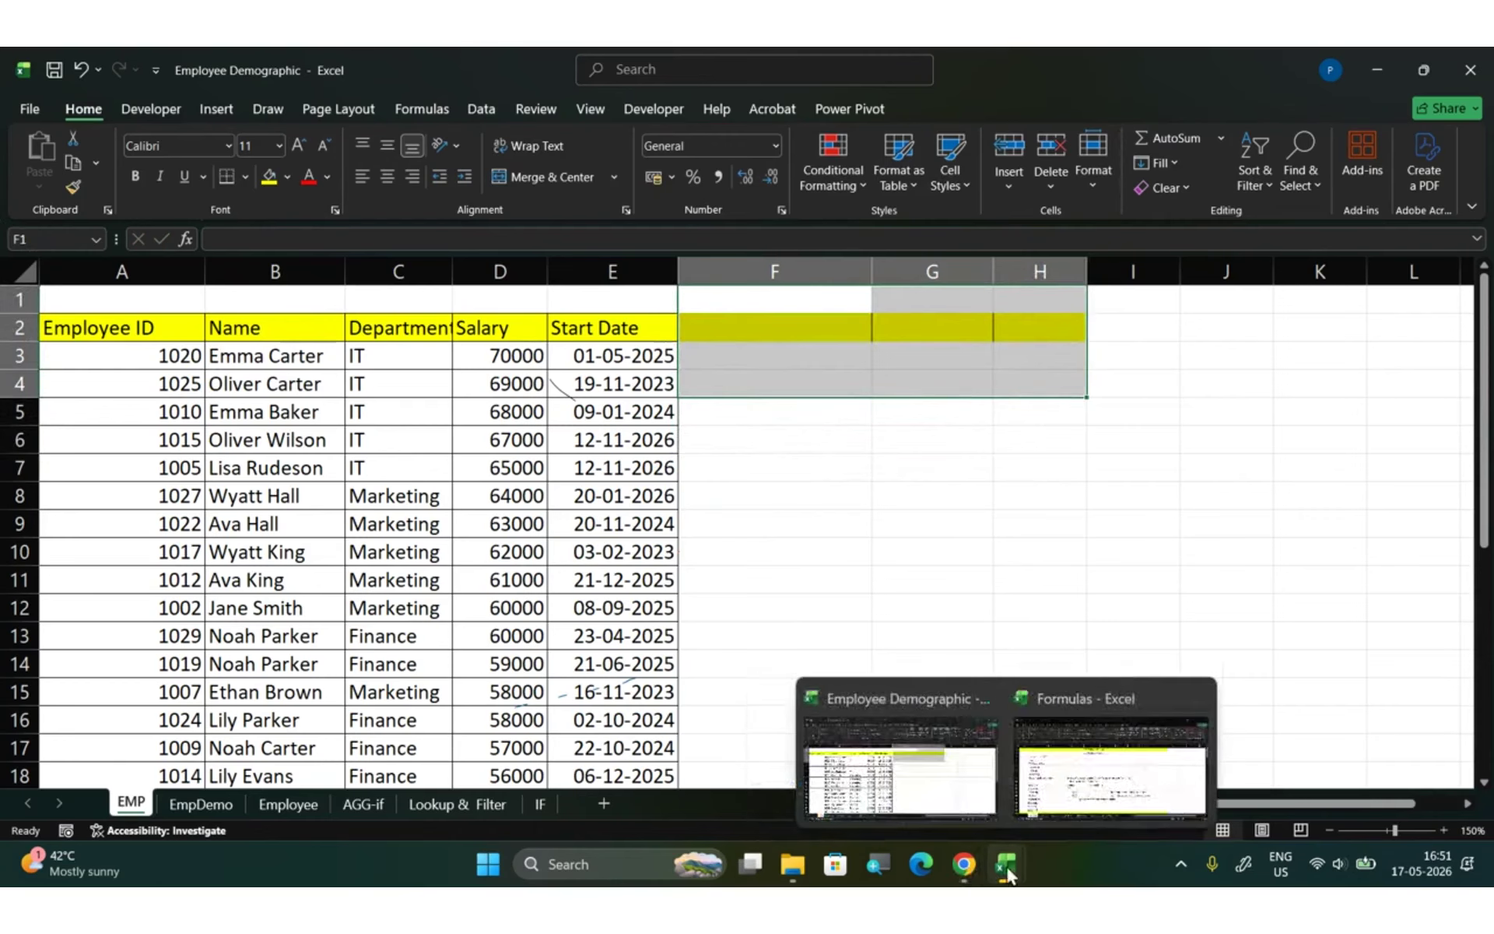
click(1053, 795)
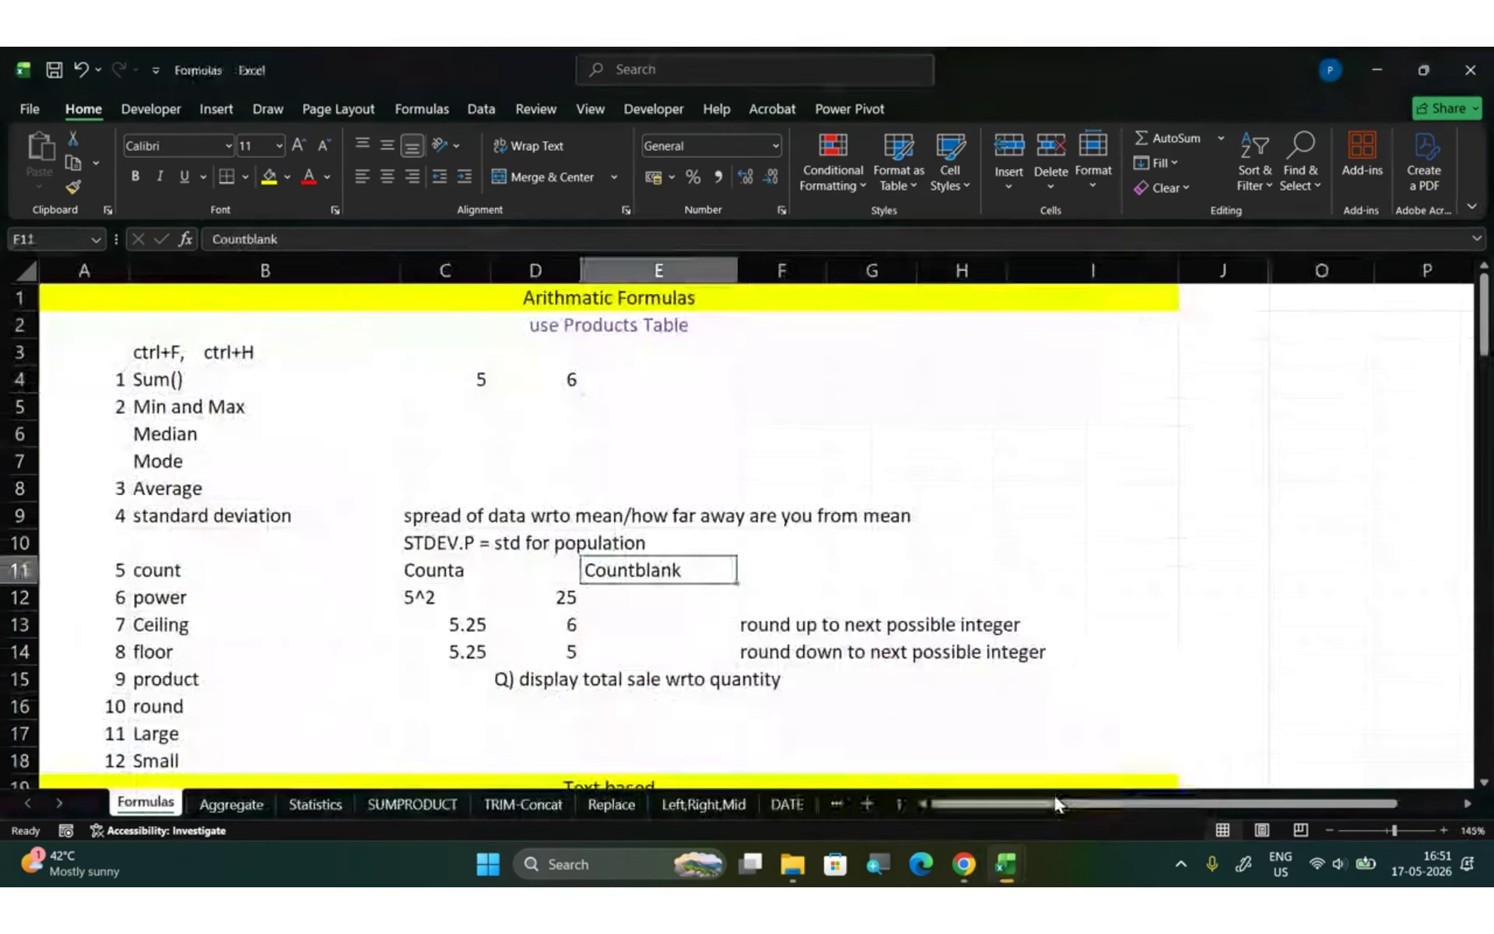
scroll(740, 590, down, 3)
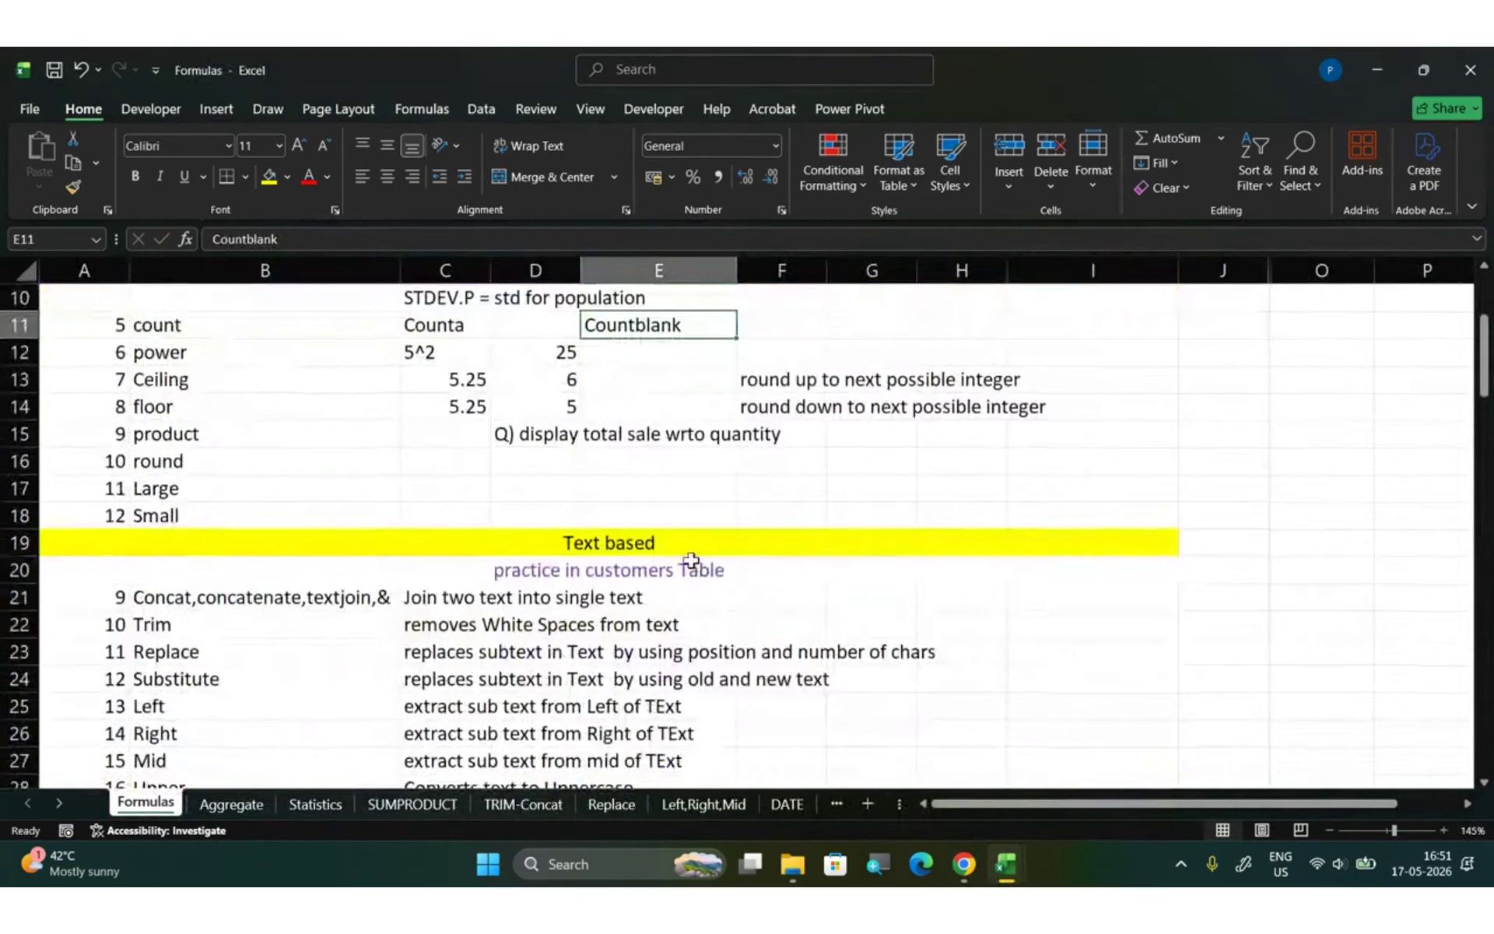
scroll(690, 558, down, 1)
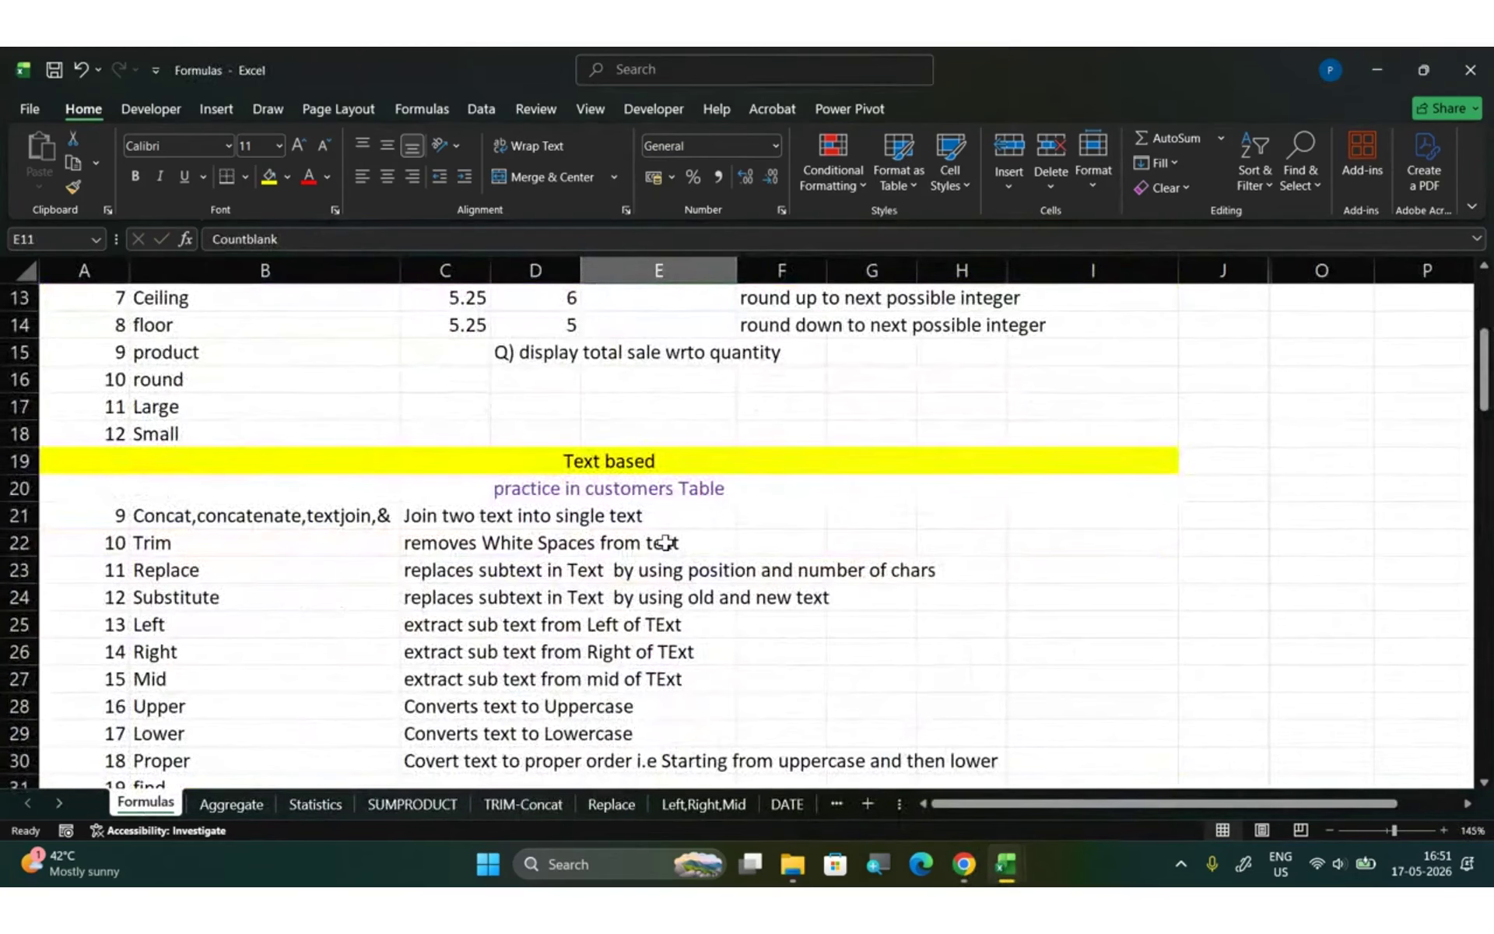
scroll(642, 539, down, 1)
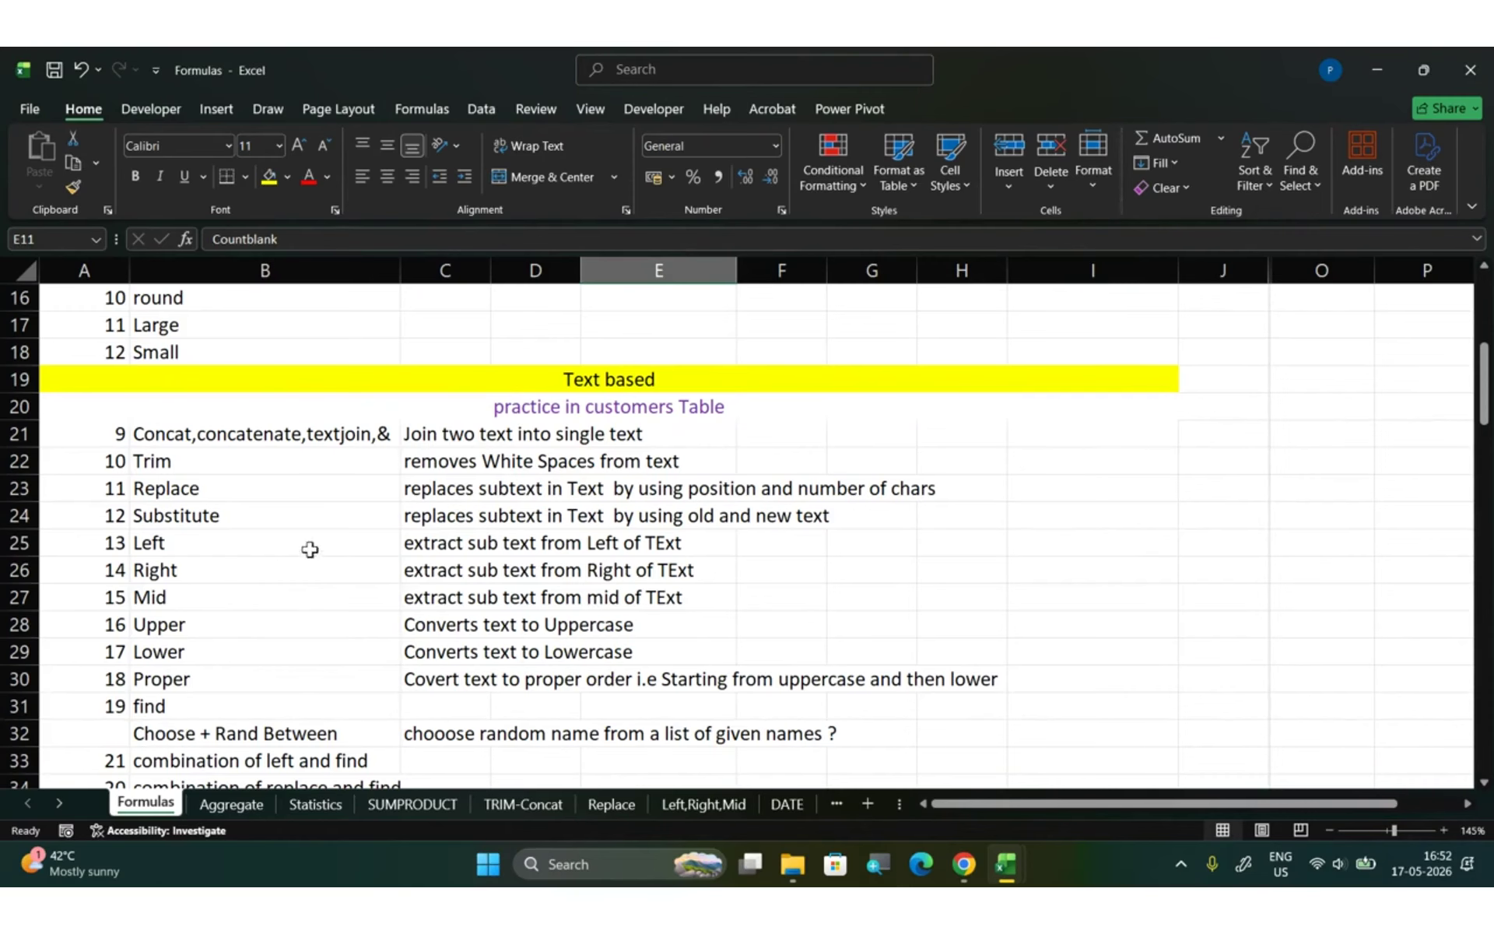
scroll(309, 545, down, 3)
scroll(308, 553, up, 2)
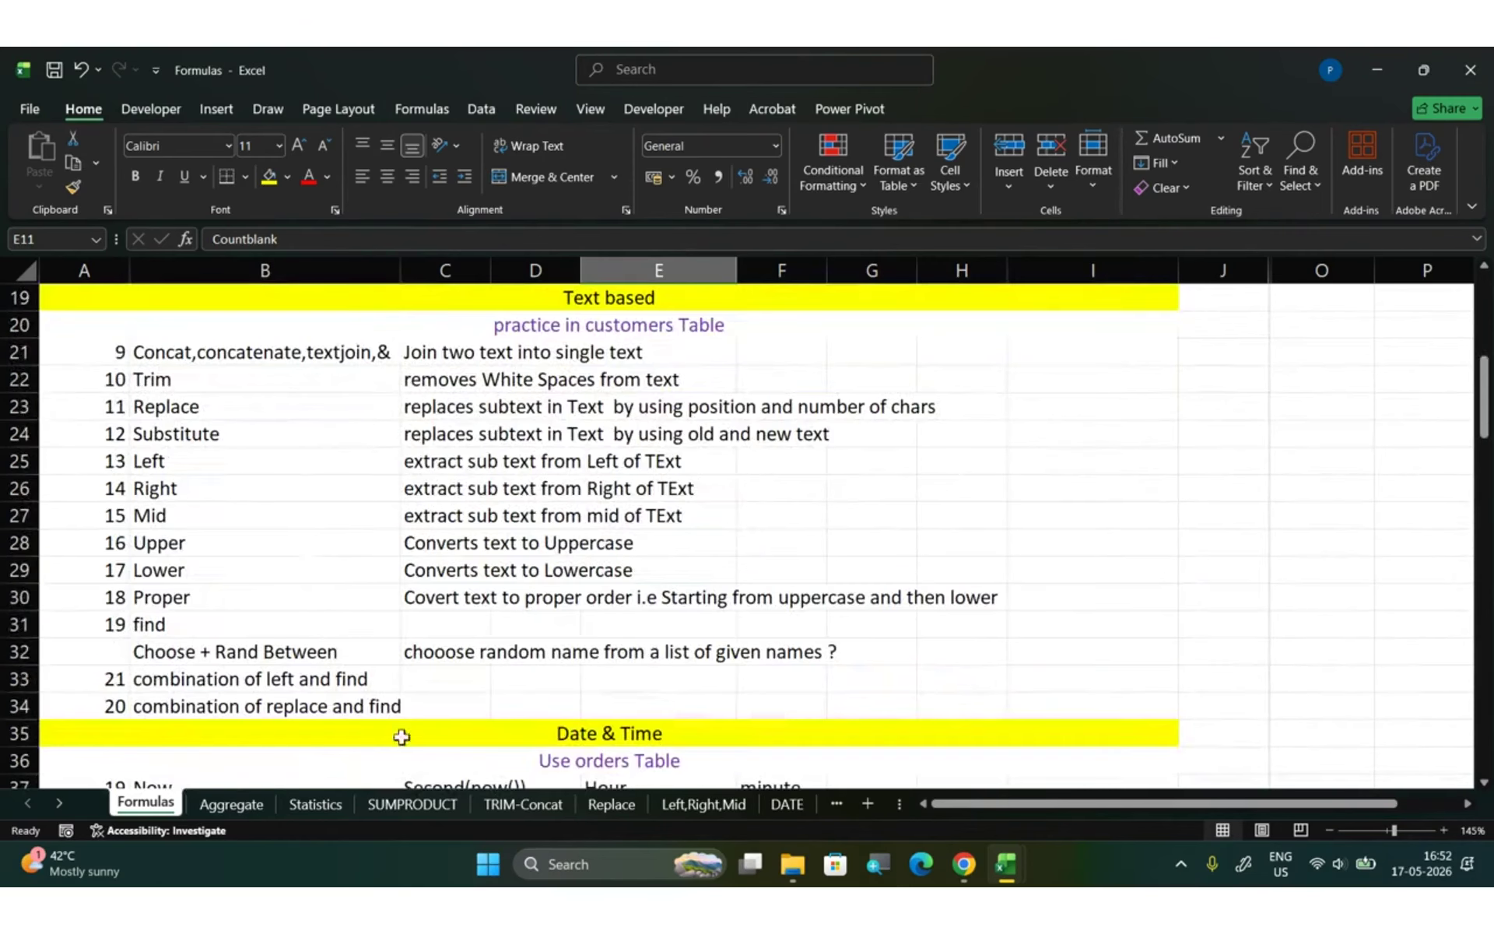
- Look through the Statistics, Aggregate and SUMPRODUCT sheets and open the TRIM-Concat sheet at its customer table
click(325, 804)
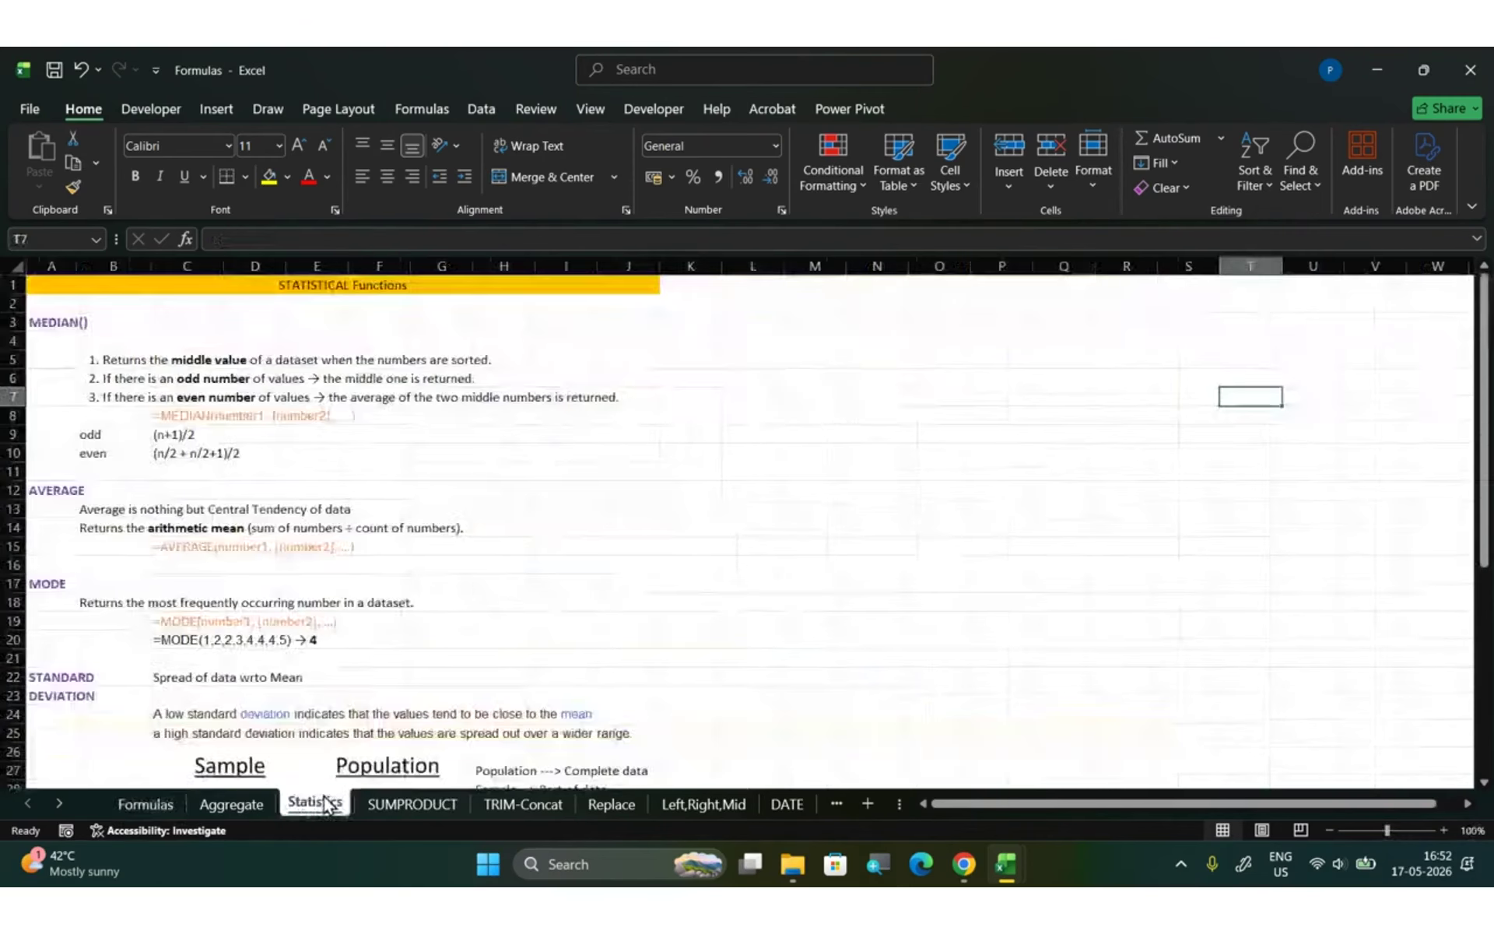
click(227, 803)
scroll(363, 654, down, 7)
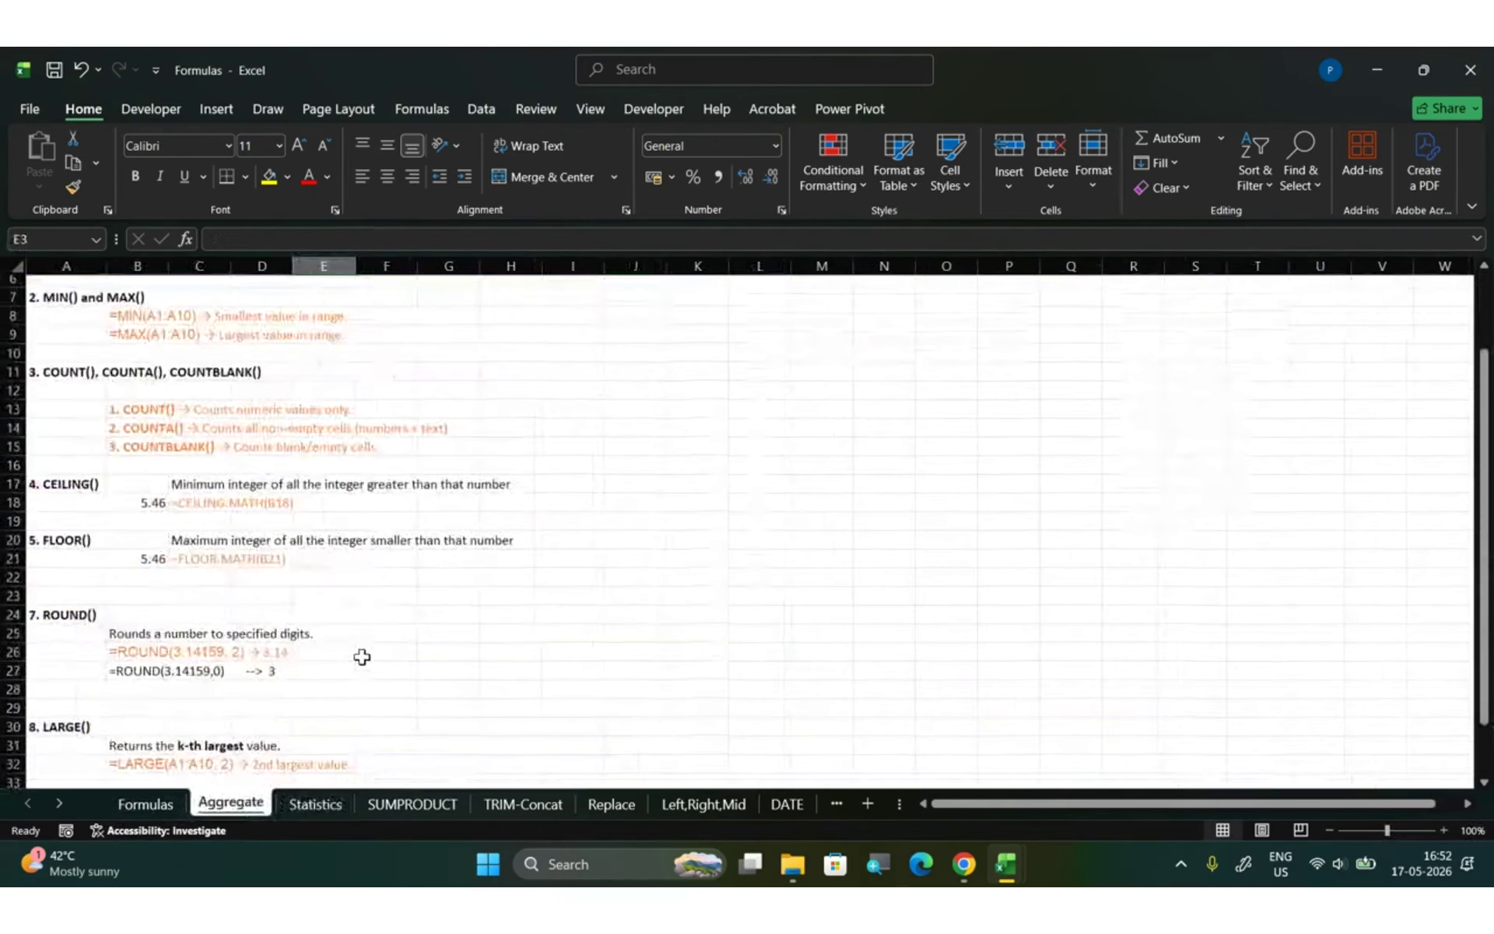
click(319, 804)
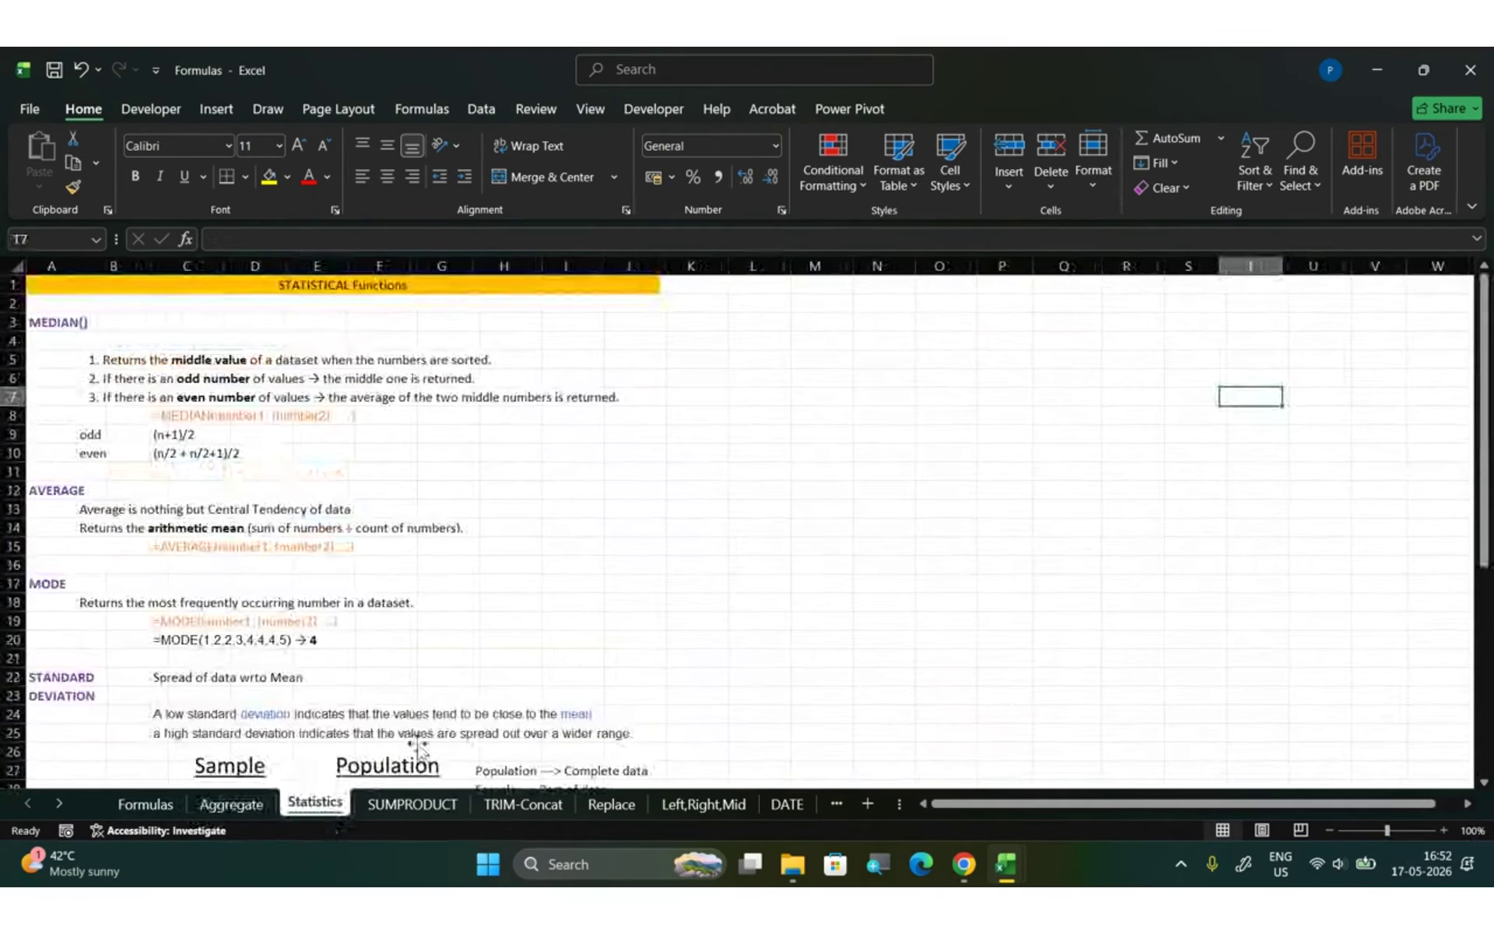
scroll(420, 700, down, 1)
click(428, 805)
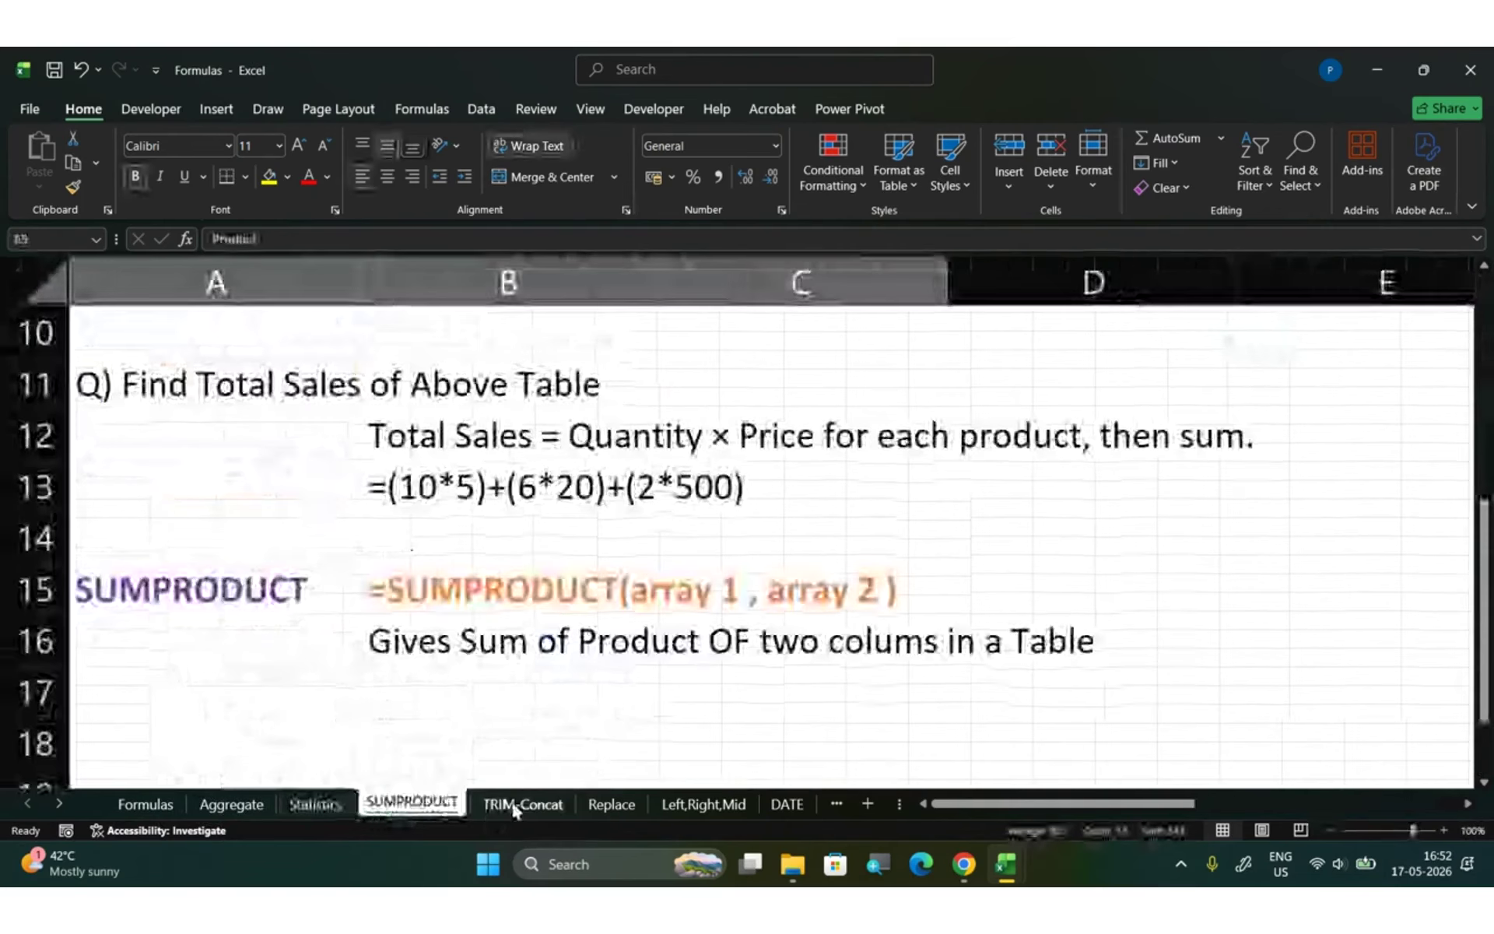
click(517, 804)
scroll(466, 637, up, 1)
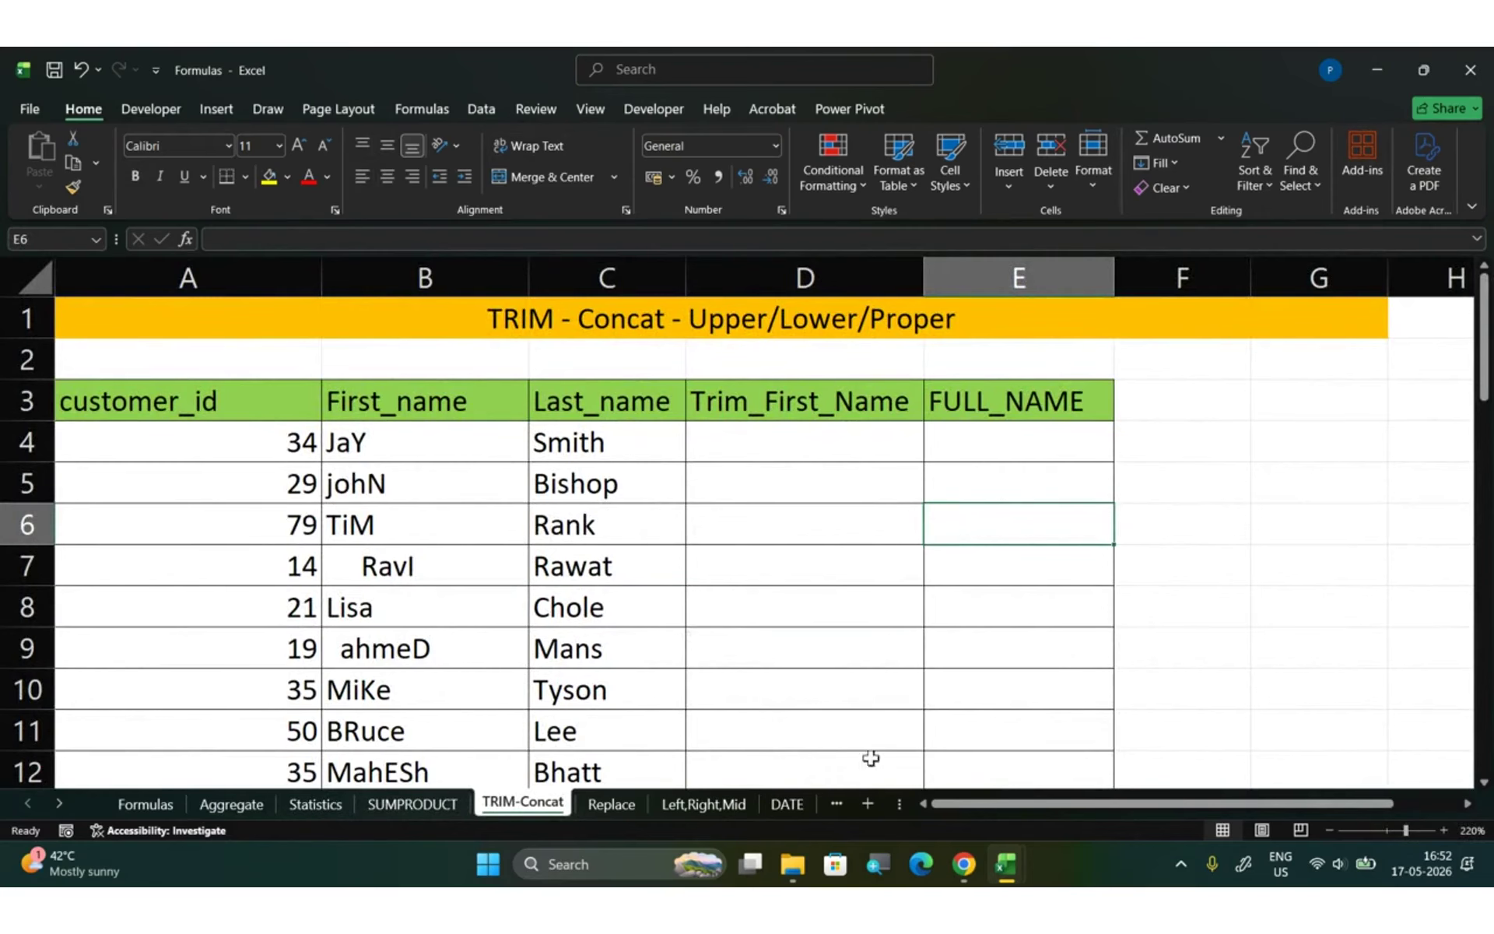
- Switch to the Employee Demographic workbook and close it without saving the changes
mouse_move(982, 879)
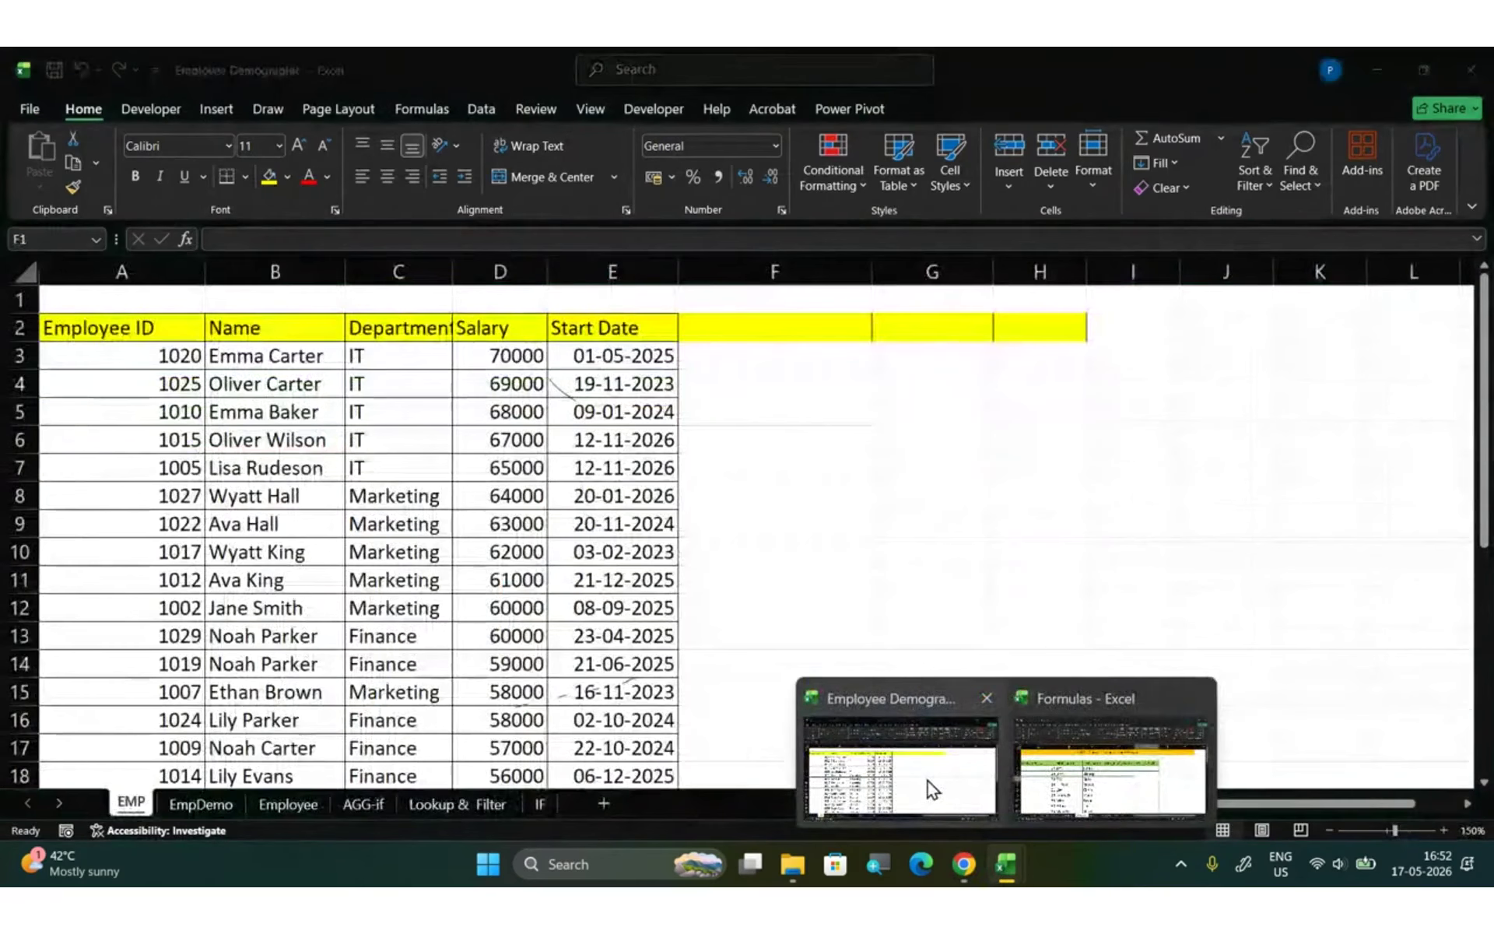
click(932, 788)
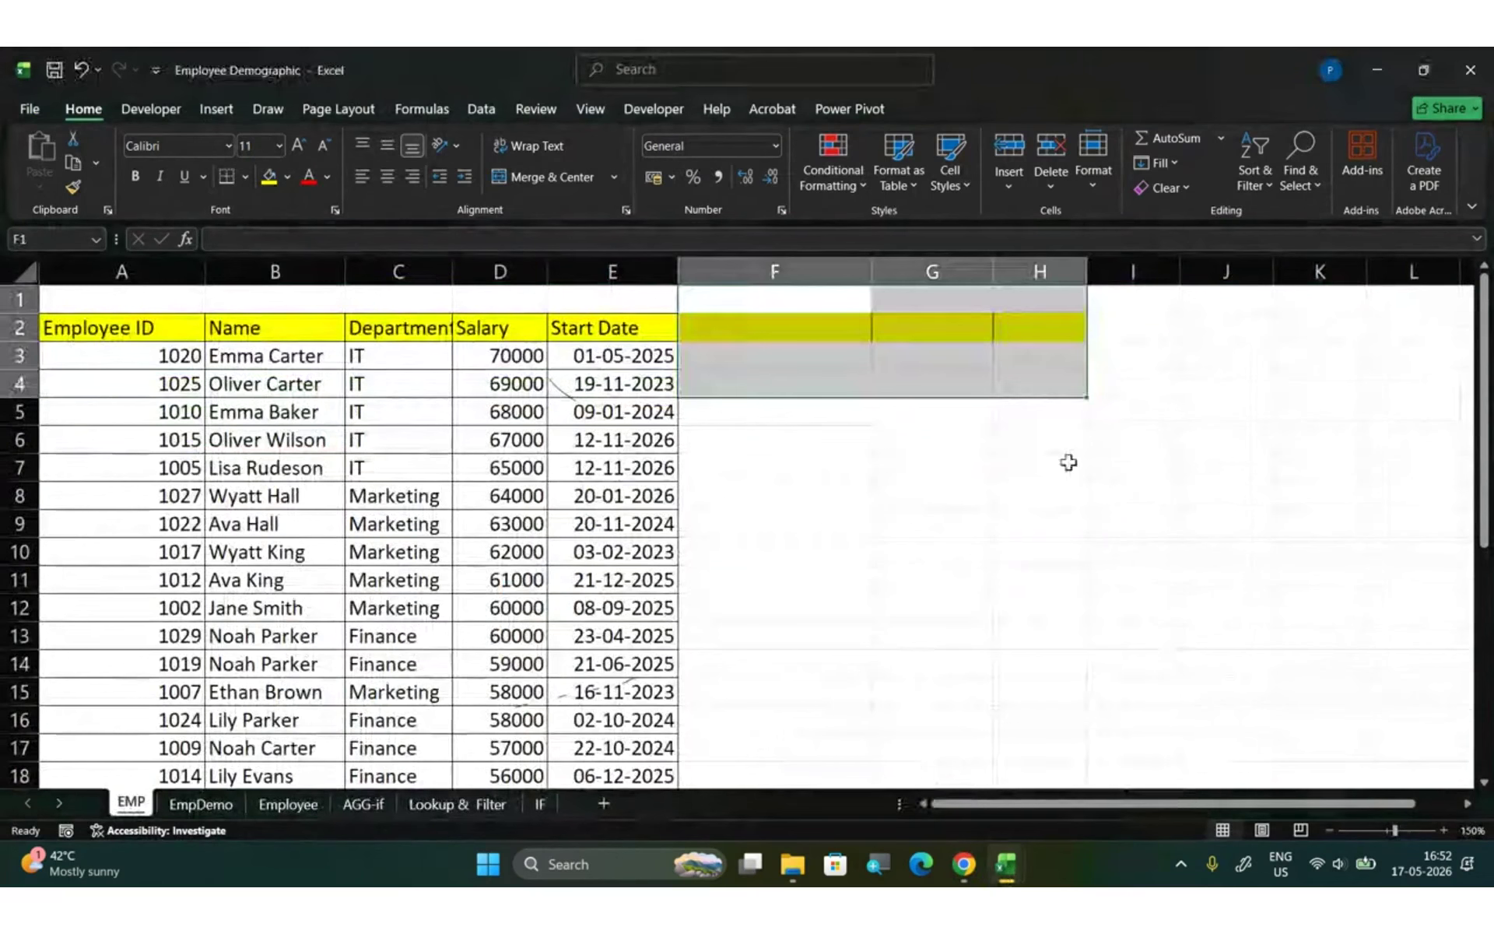
click(1470, 70)
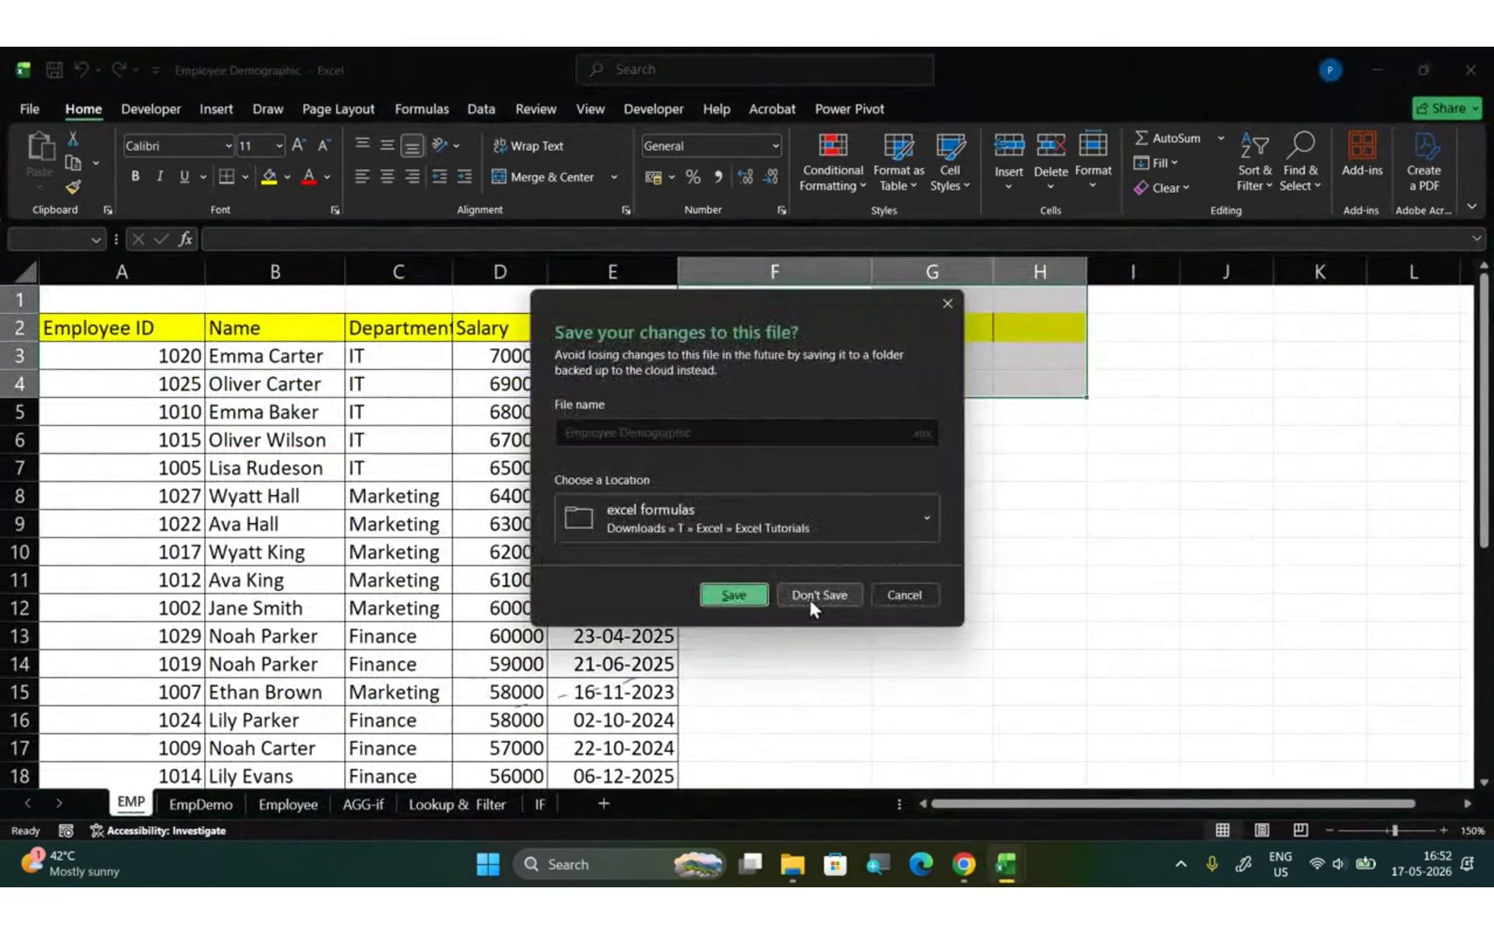
click(809, 596)
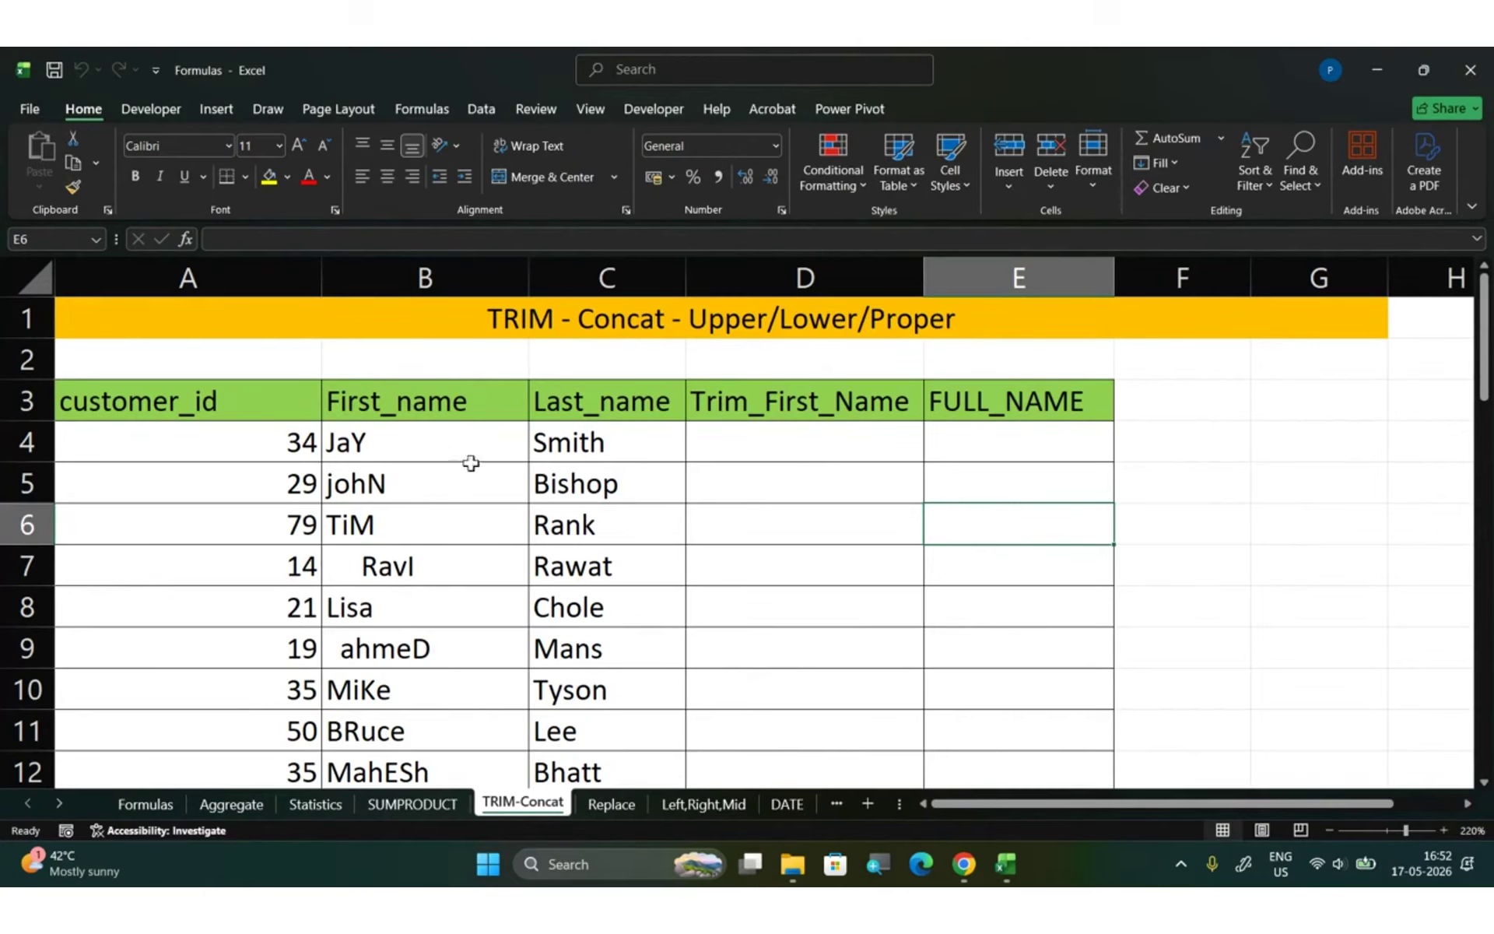
- Check the BigBlueButton class session in Chrome and return to the TRIM-Concat sheet in Excel
scroll(470, 464, down, 1)
scroll(476, 460, up, 1)
drag(1487, 333, 1489, 343)
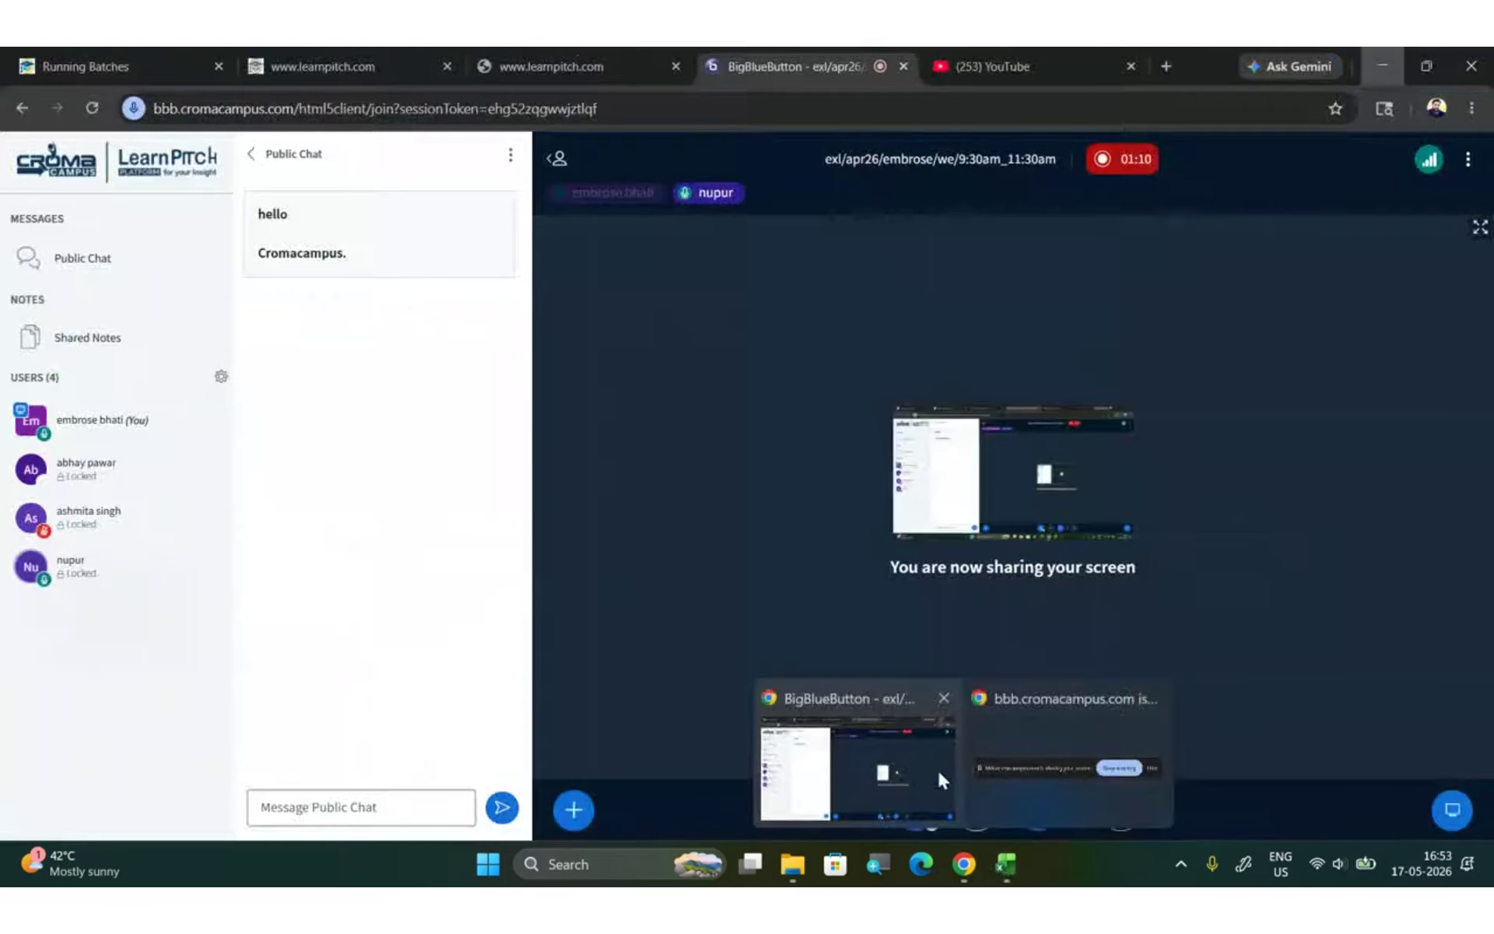
click(934, 767)
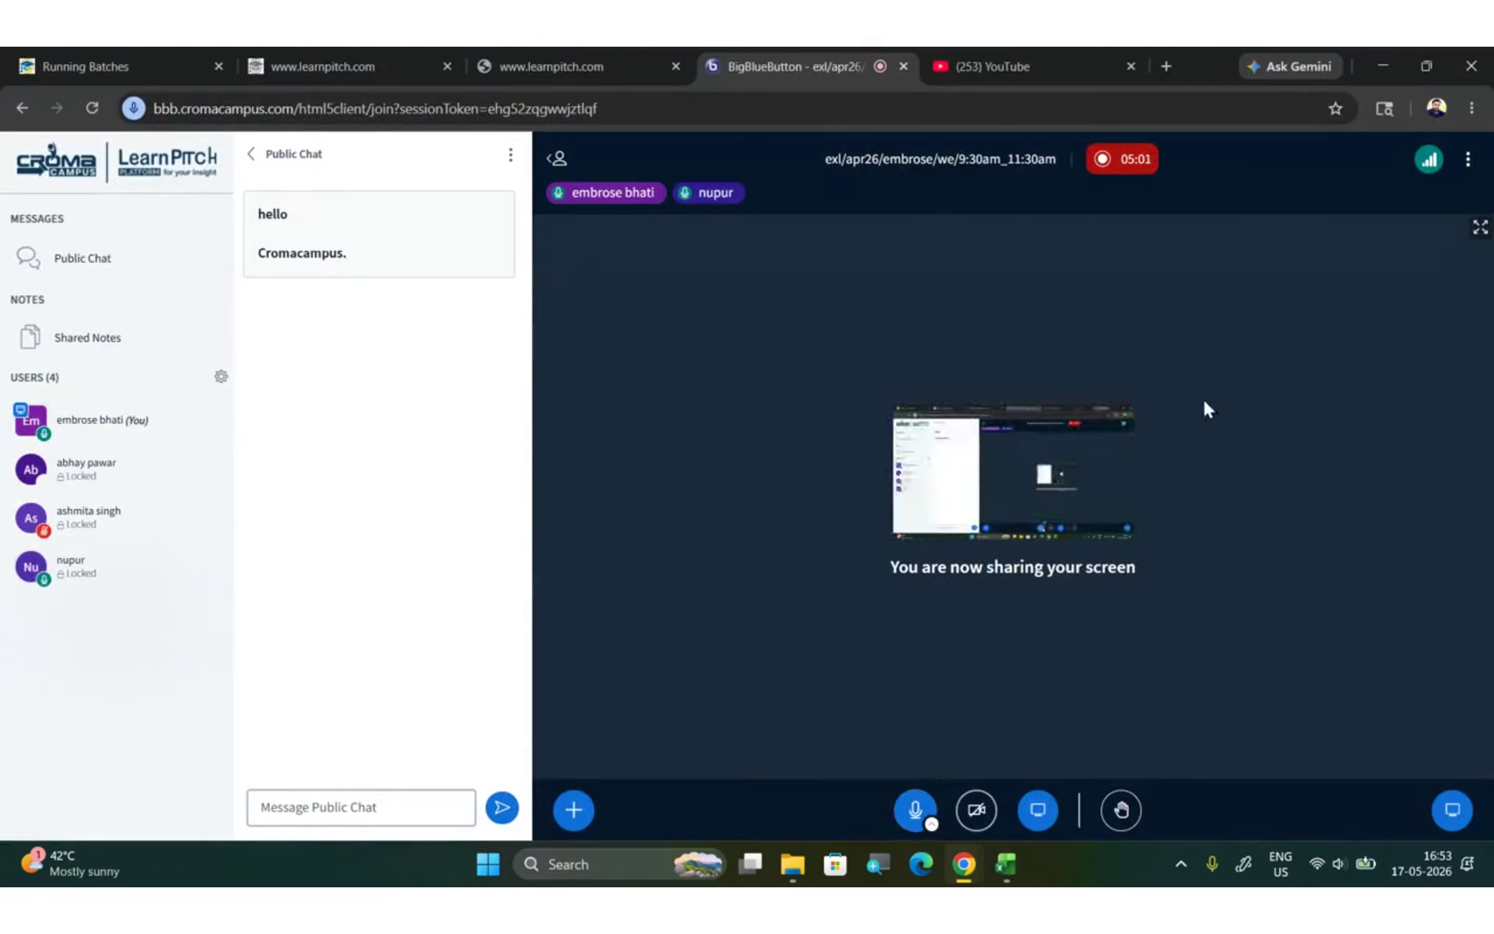
click(1386, 65)
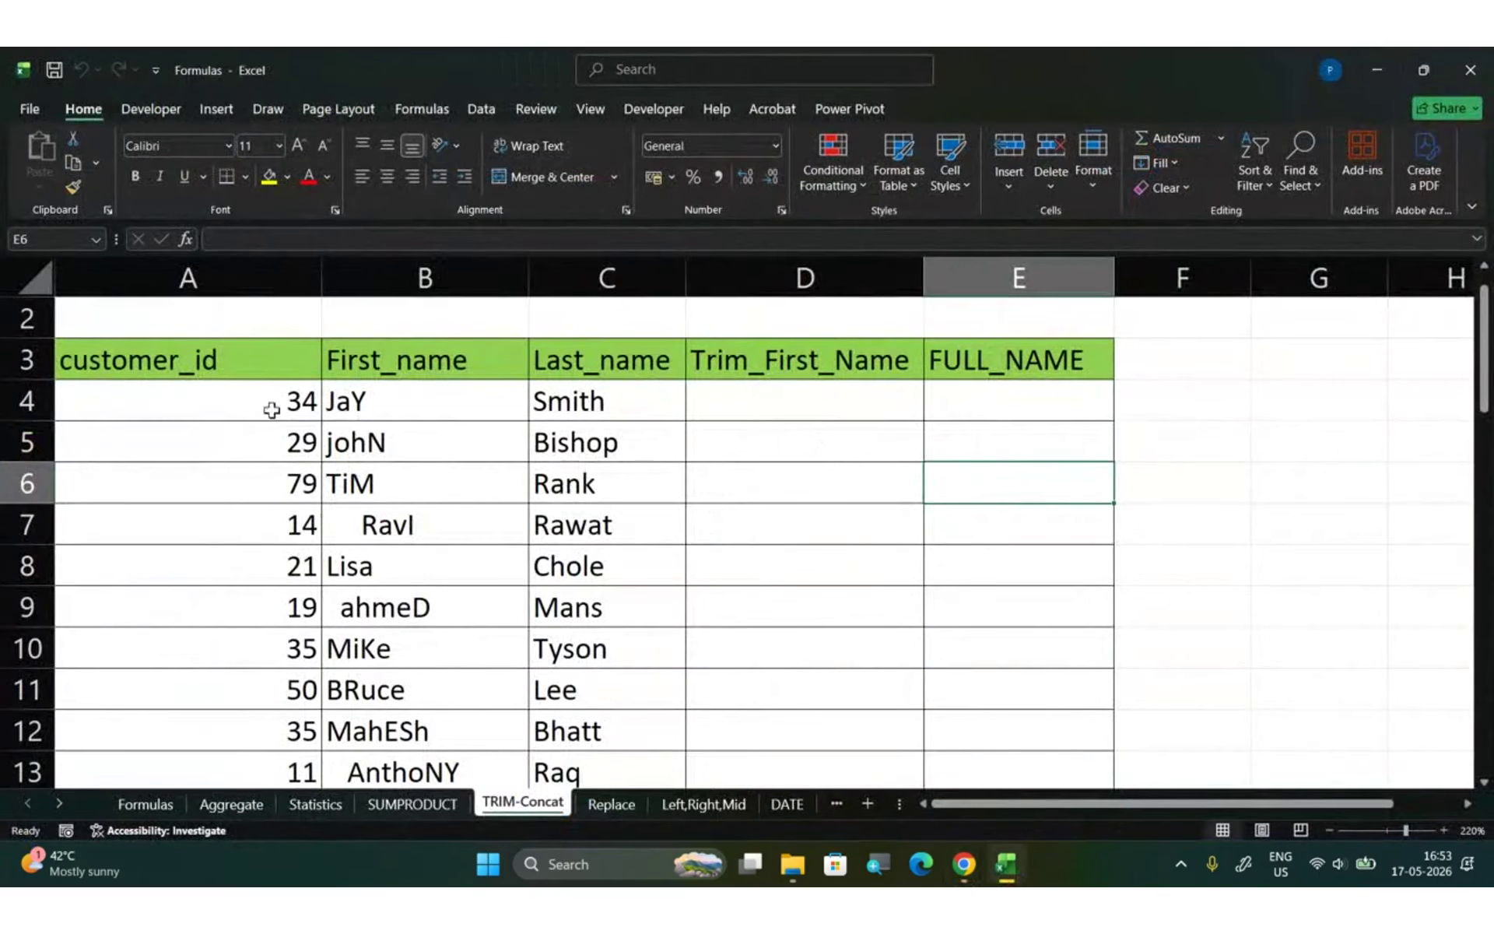
- Examine the customer data in columns A to C, checking the First_name entries for leading spaces and inconsistent capitalization
drag(265, 396, 582, 726)
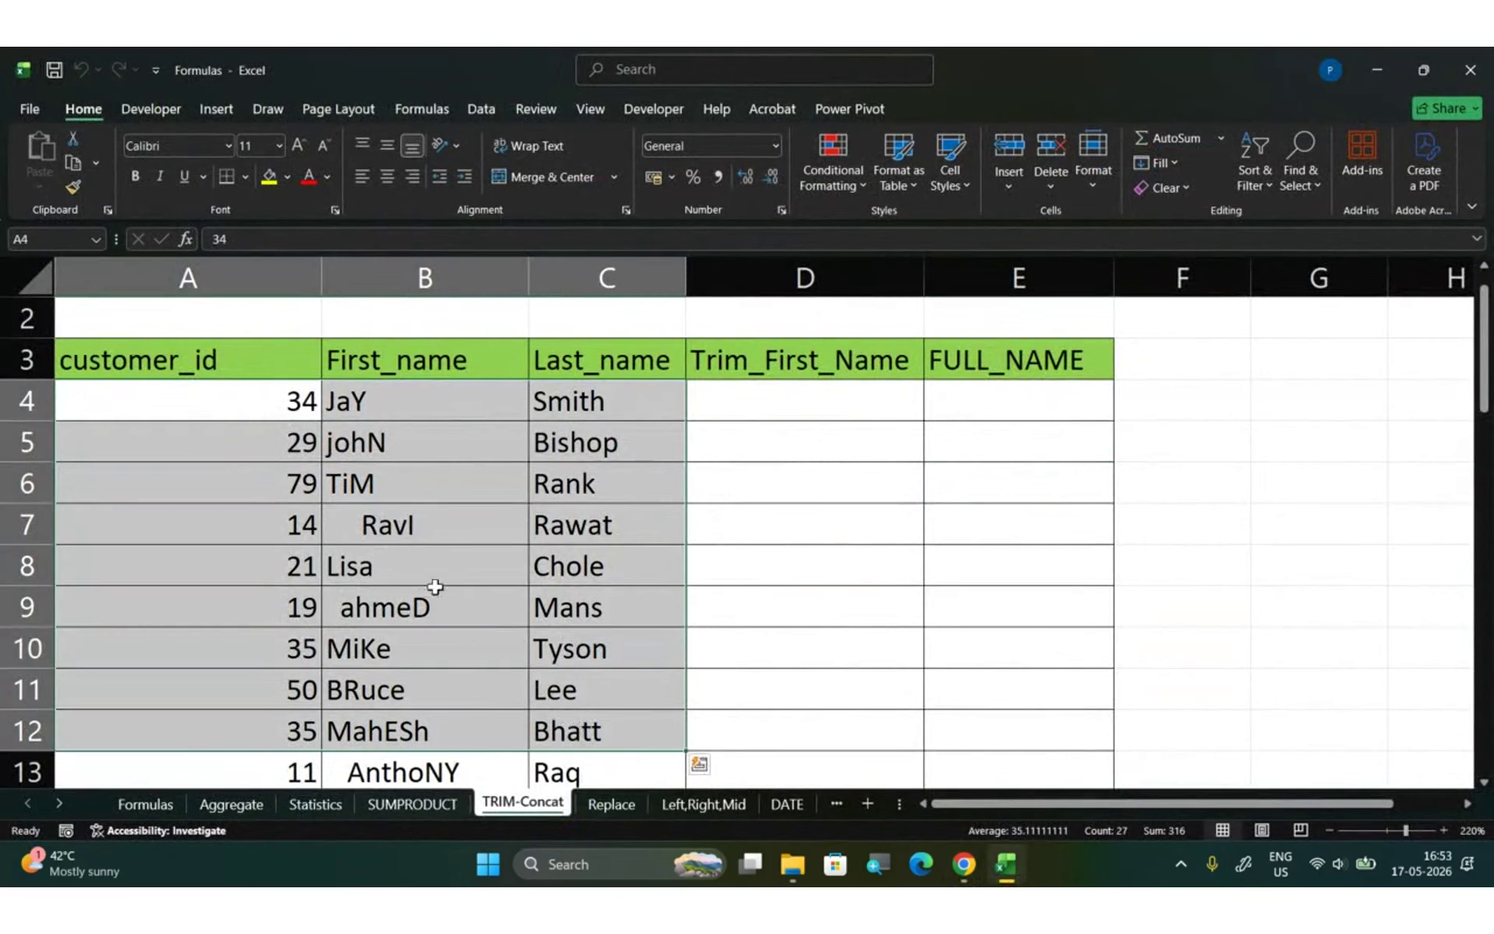
click(406, 521)
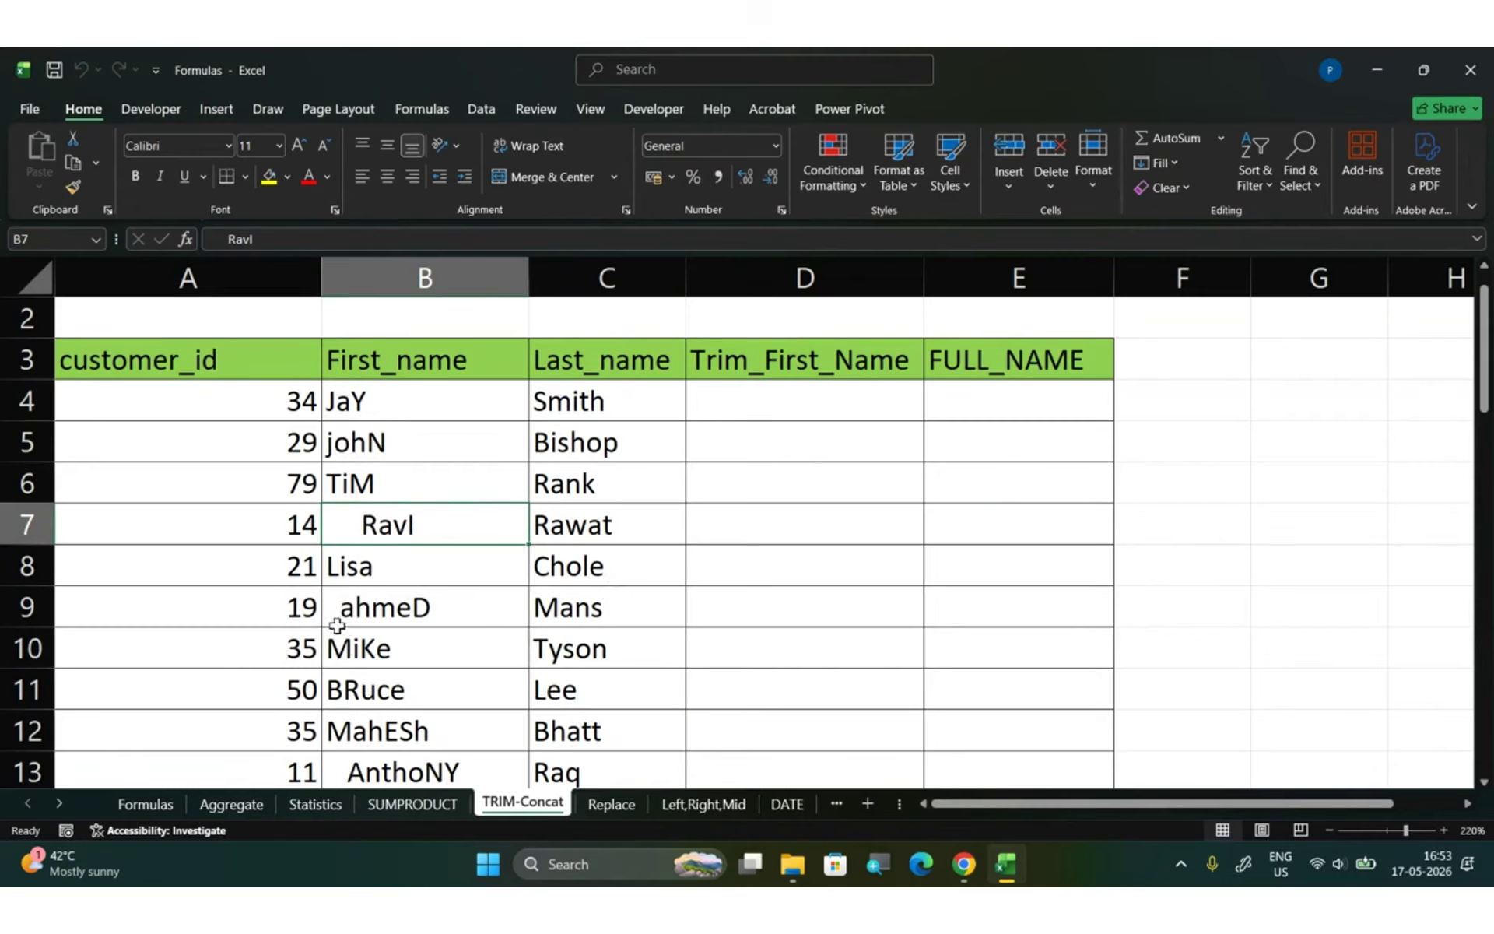
click(406, 615)
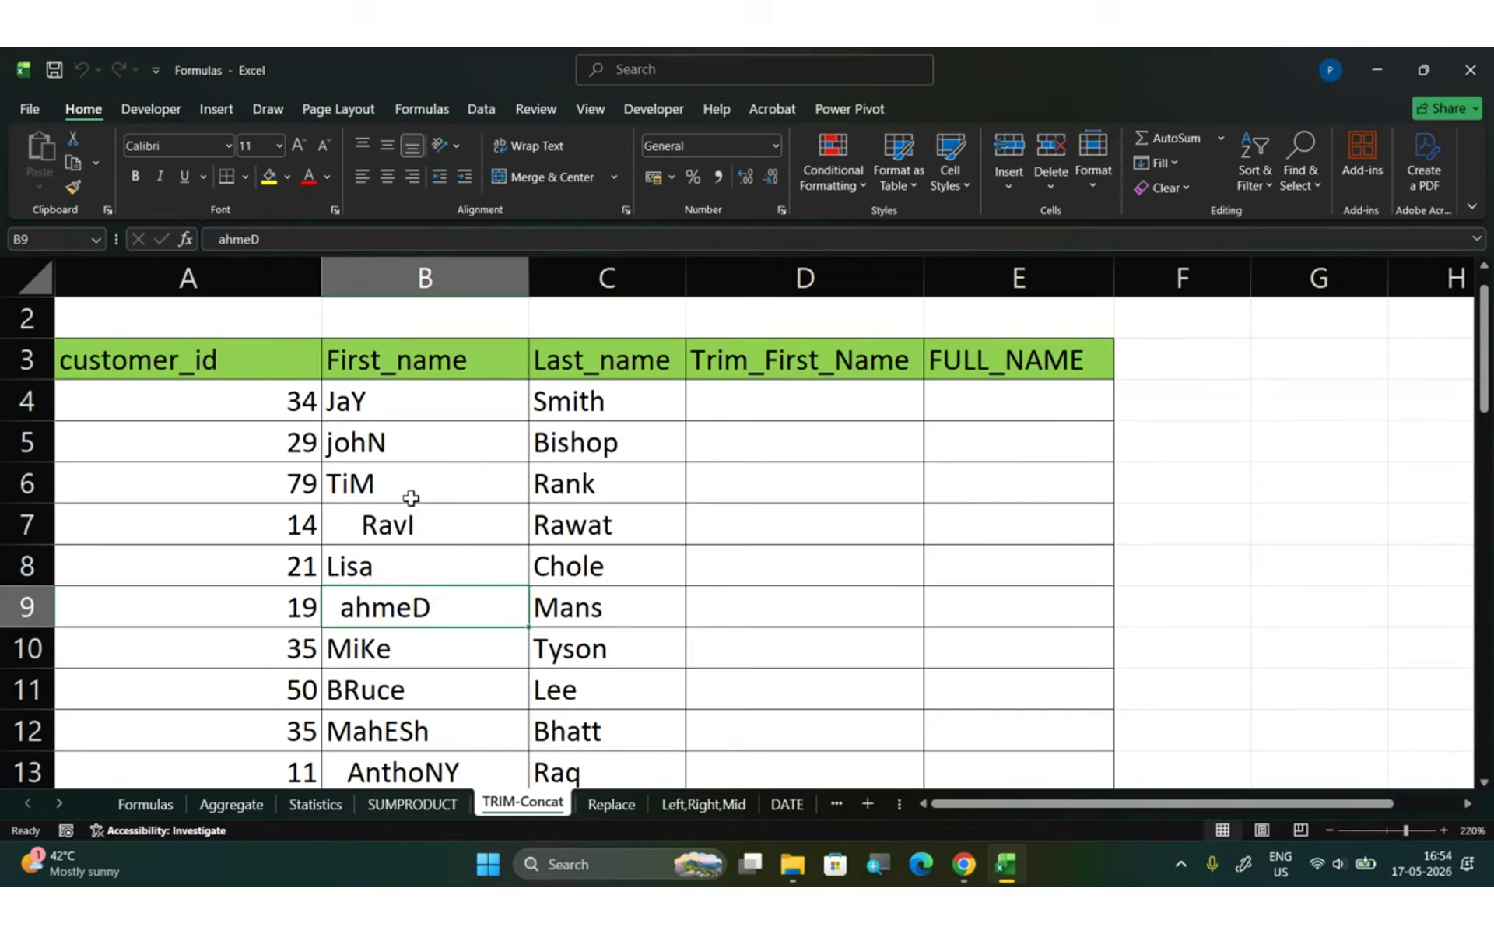
click(364, 520)
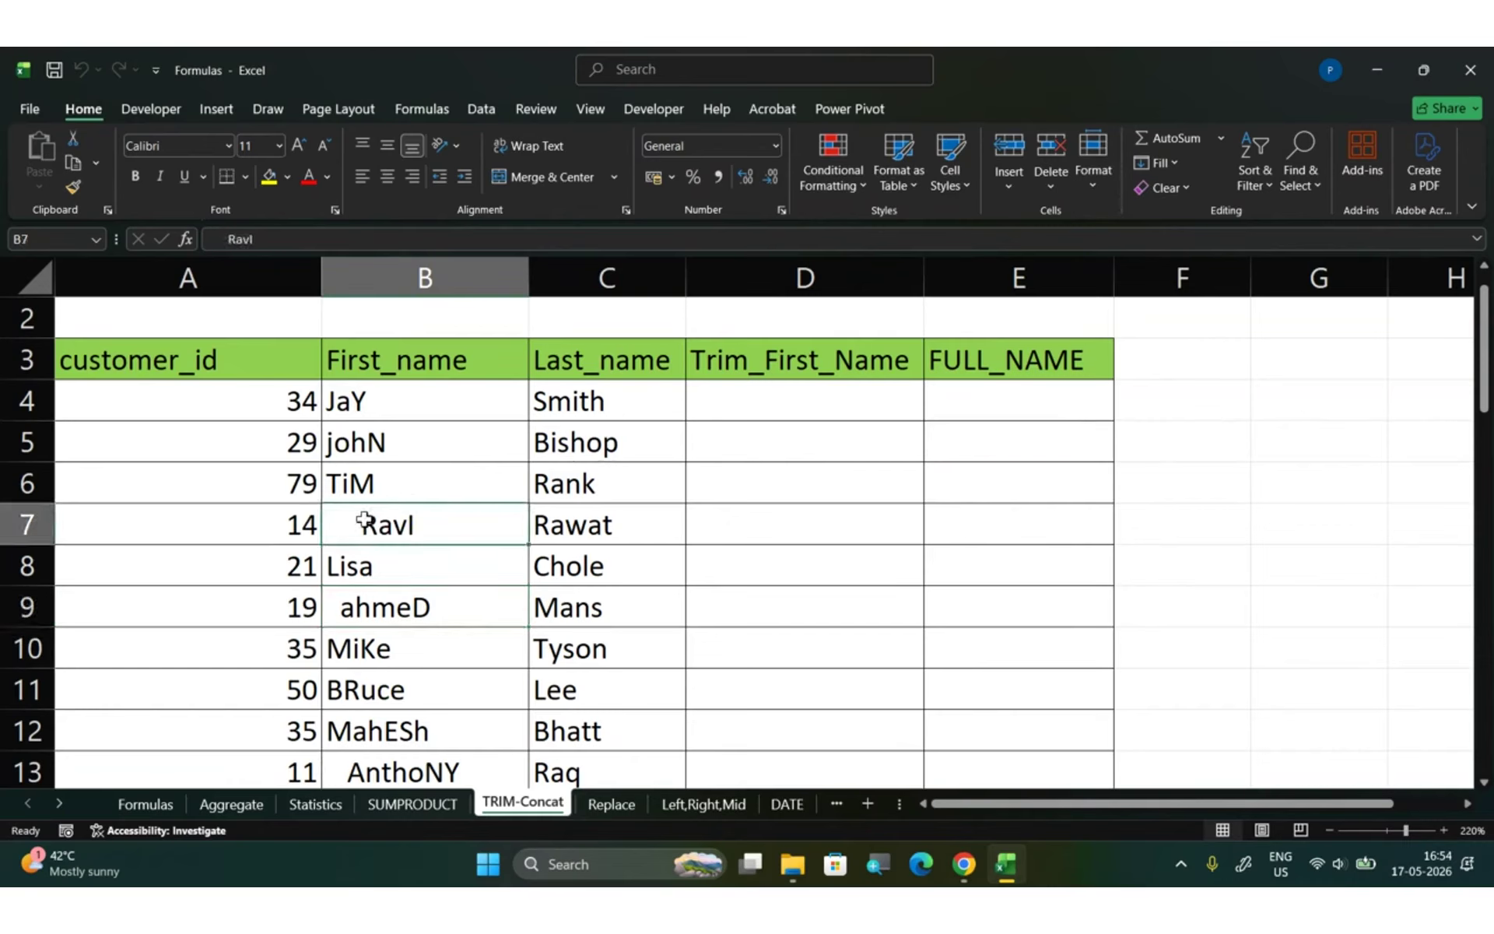
click(369, 562)
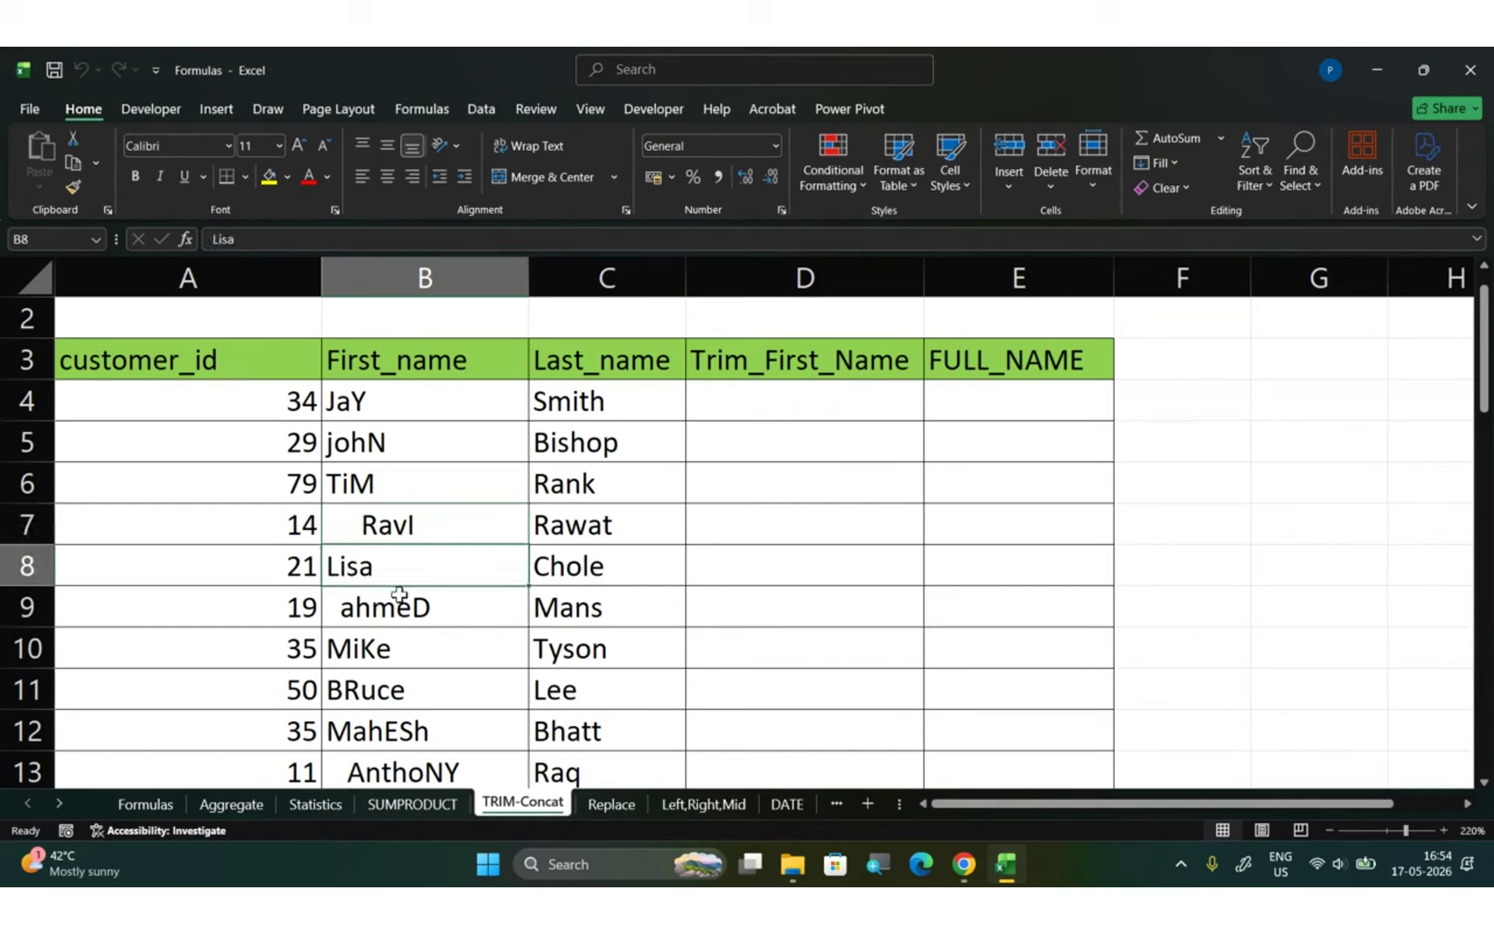
- Enter =TRIM(B4) in D4 and fill the formula down the Trim_First_Name column
click(781, 389)
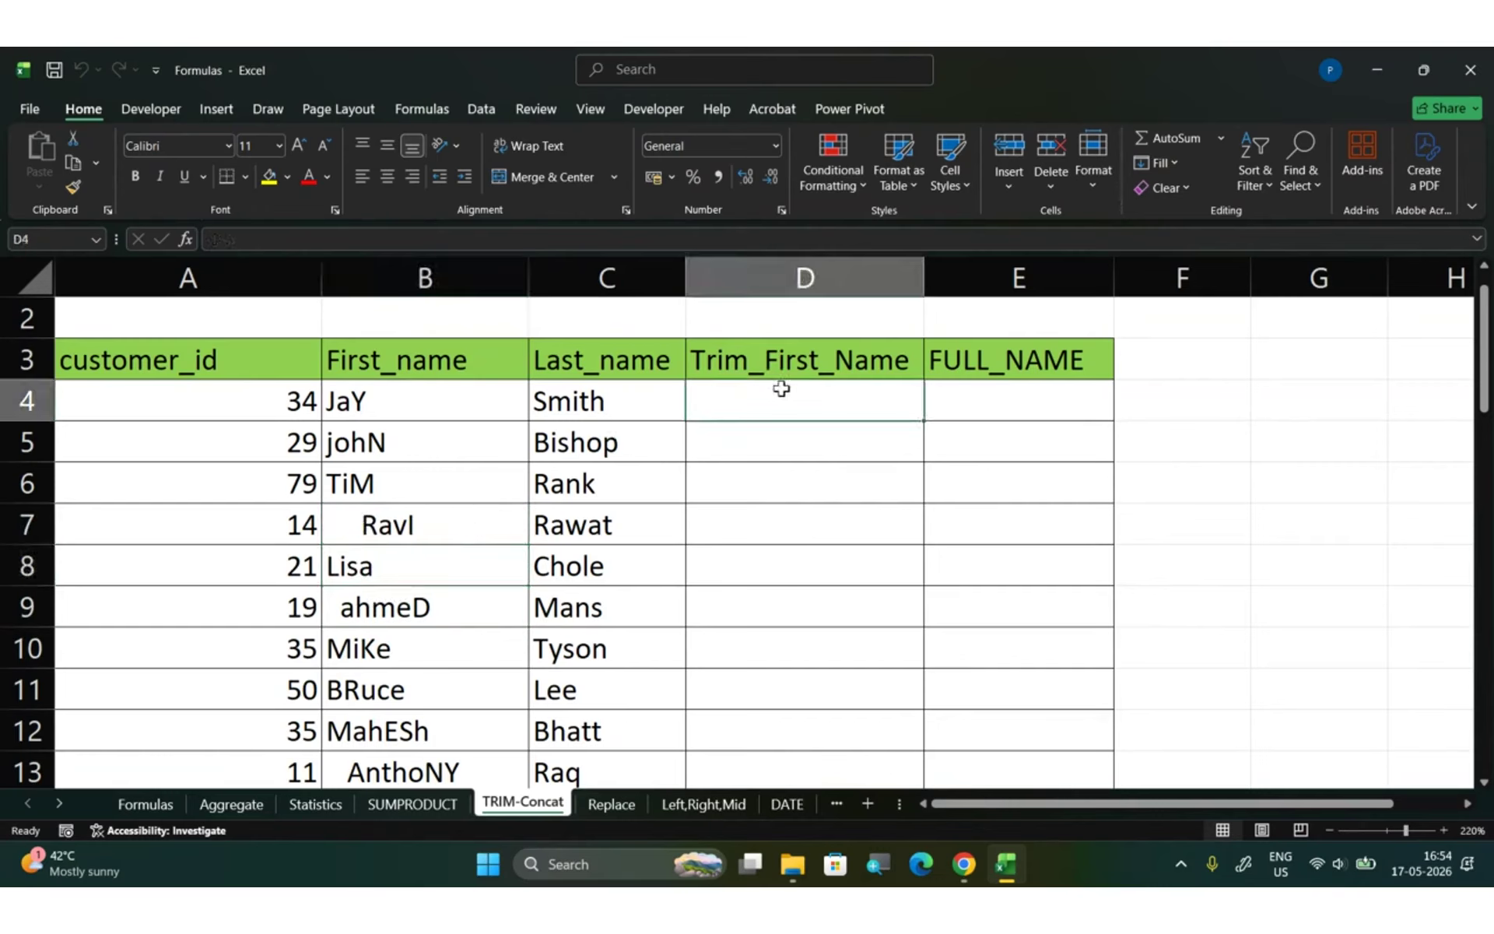
text(=)
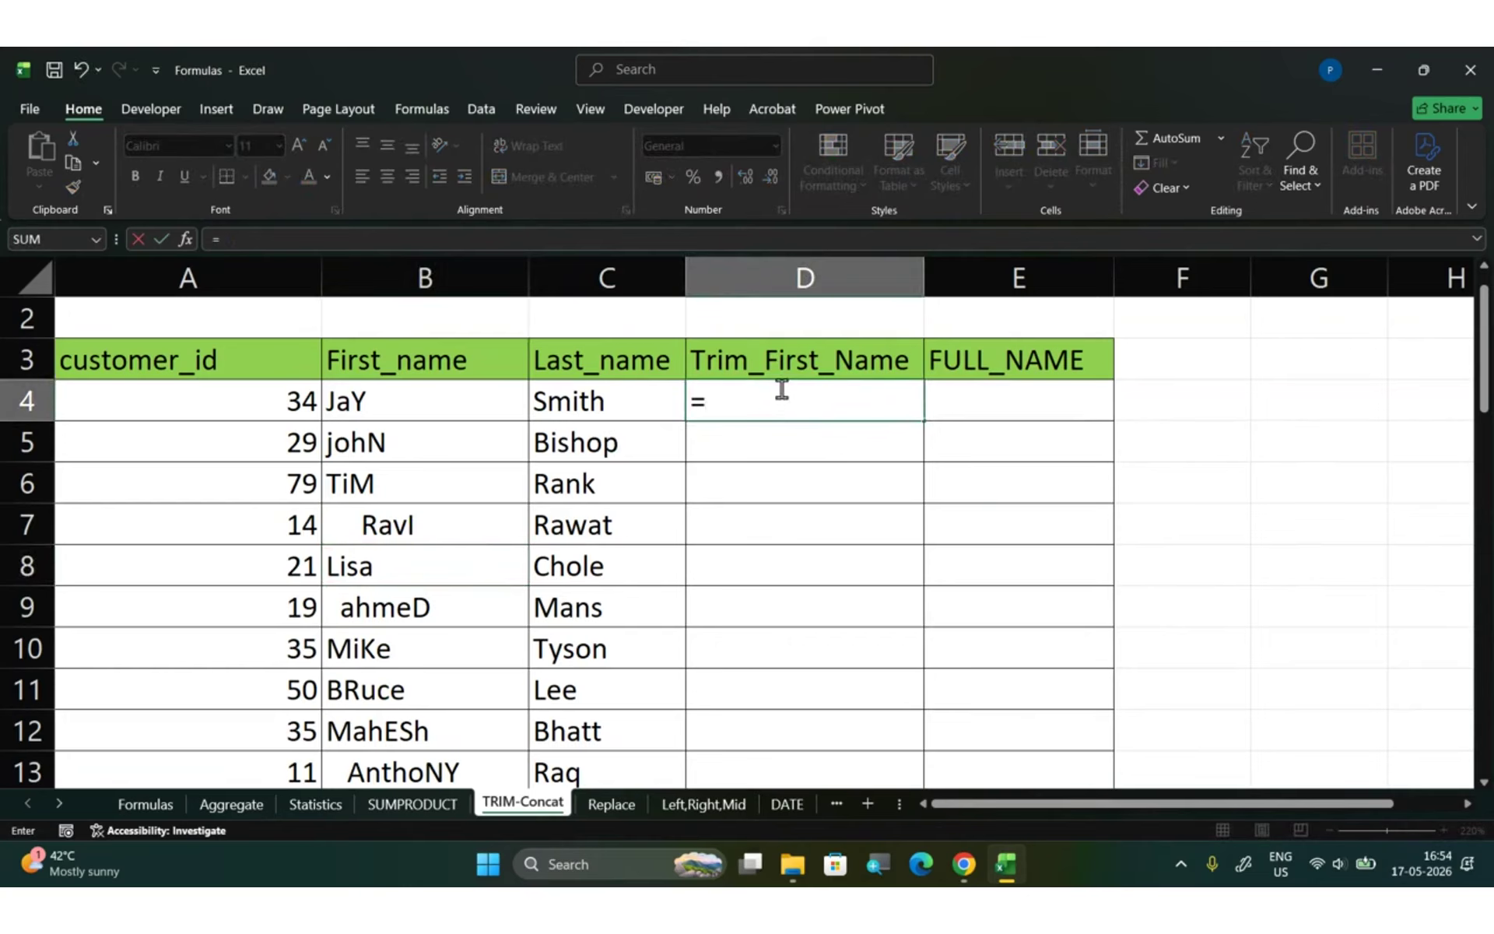
text(Tr)
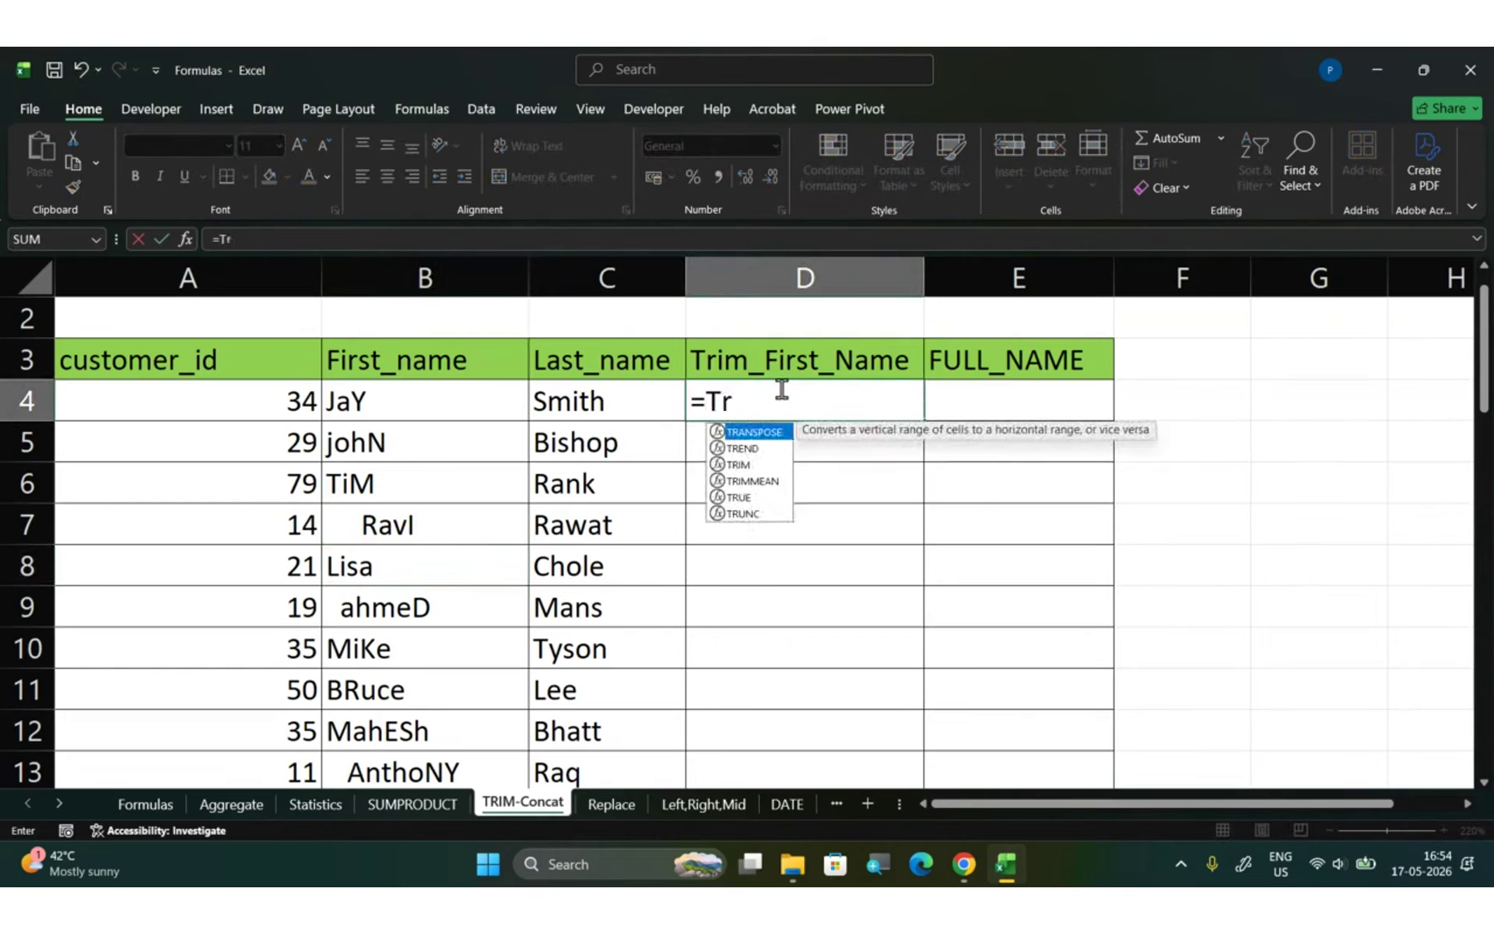
text(im)
key(Tab)
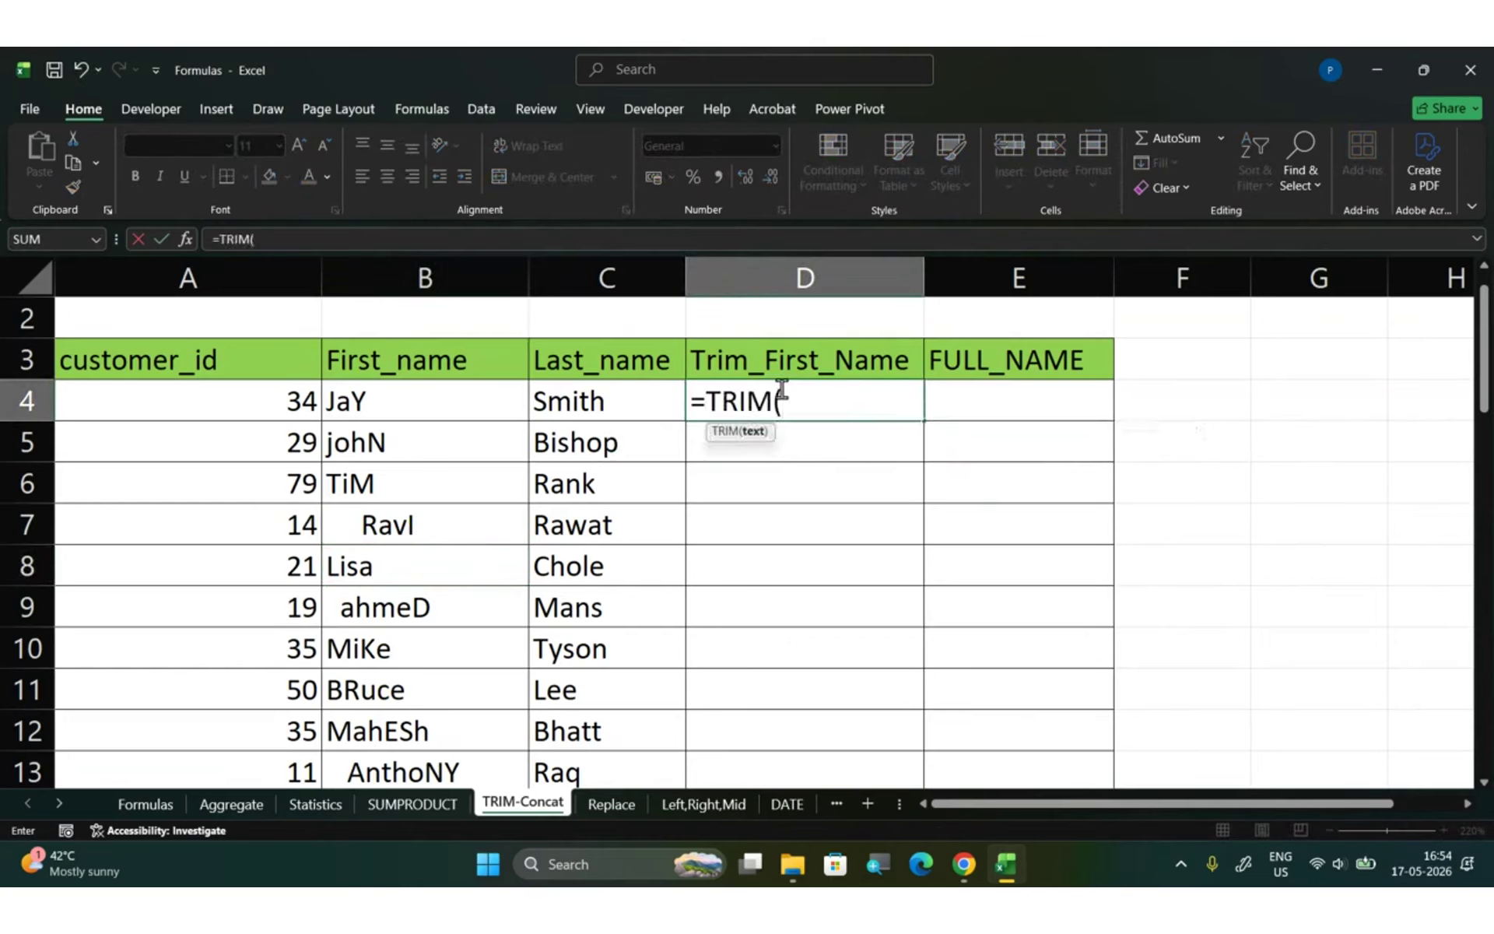
click(447, 414)
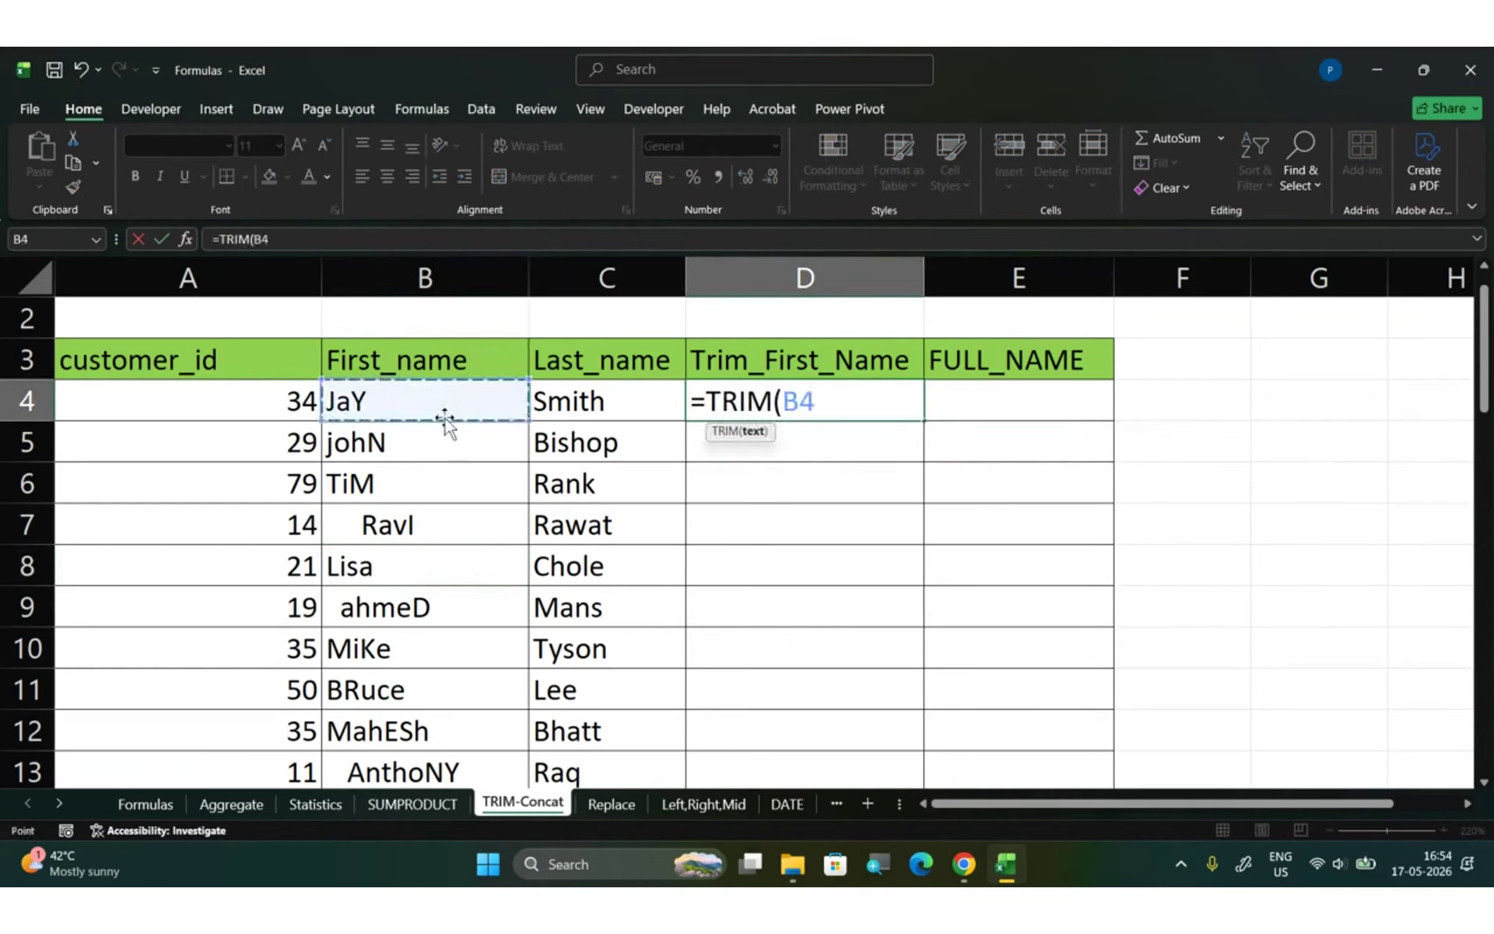
text())
key(Return)
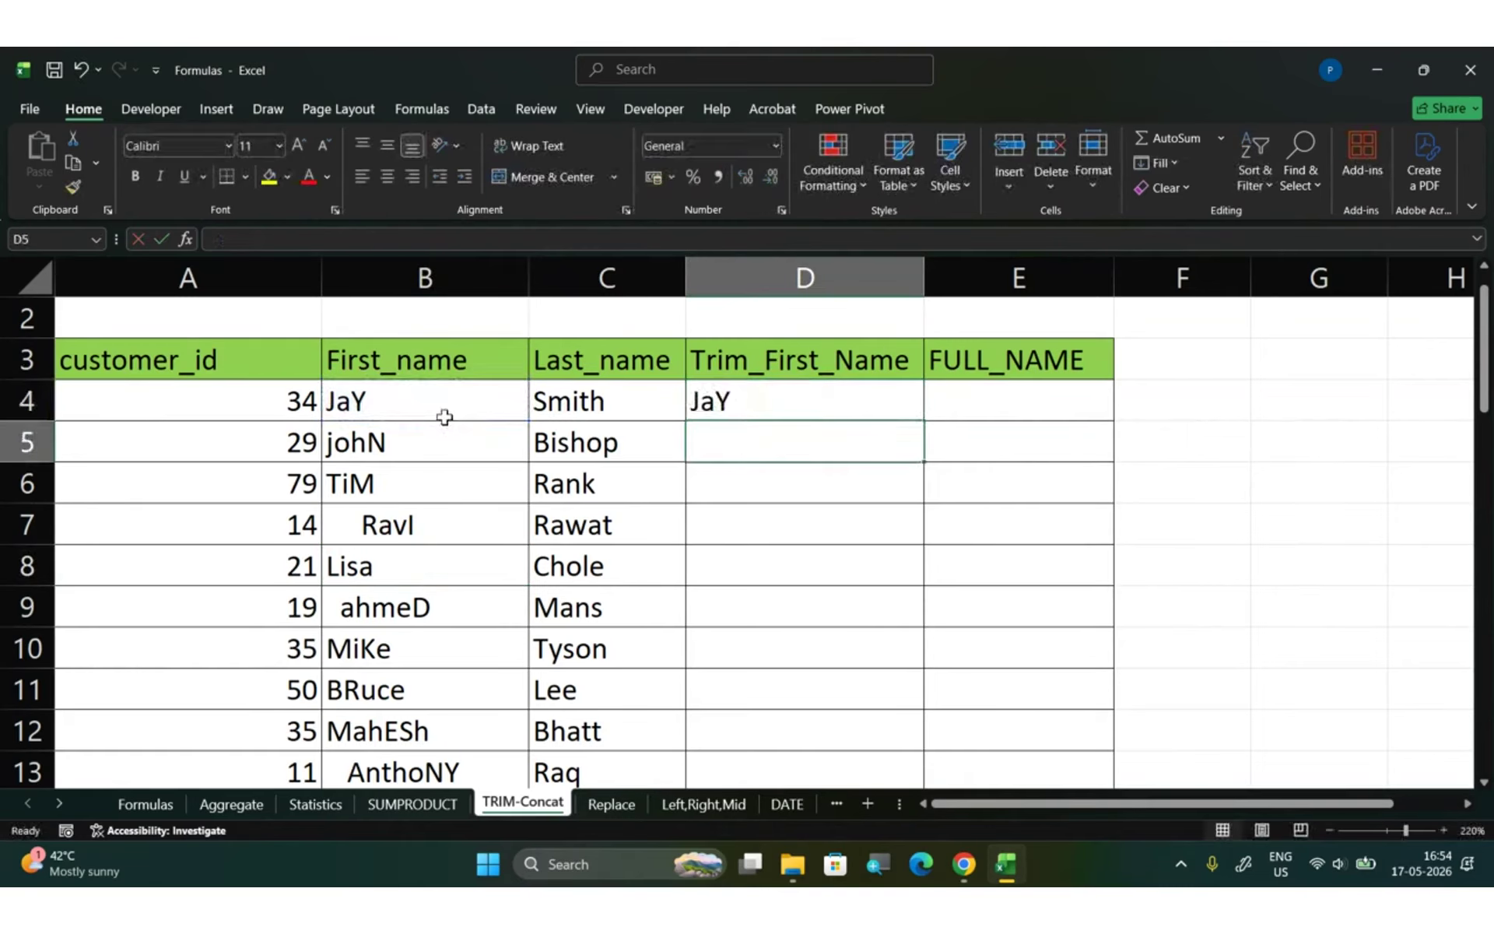
click(868, 402)
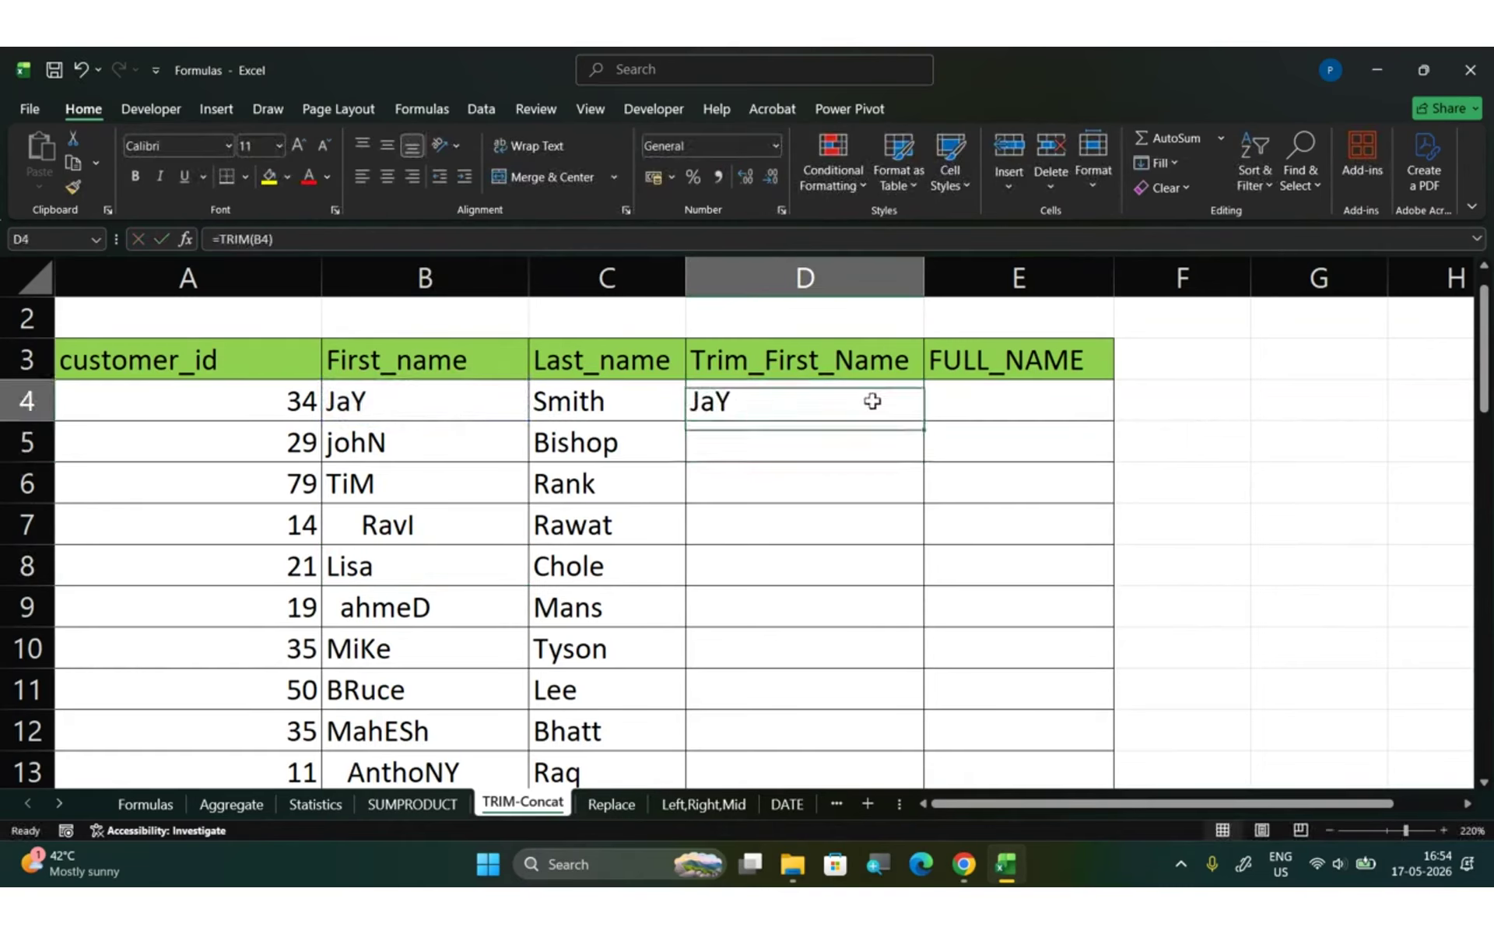
double_click(925, 422)
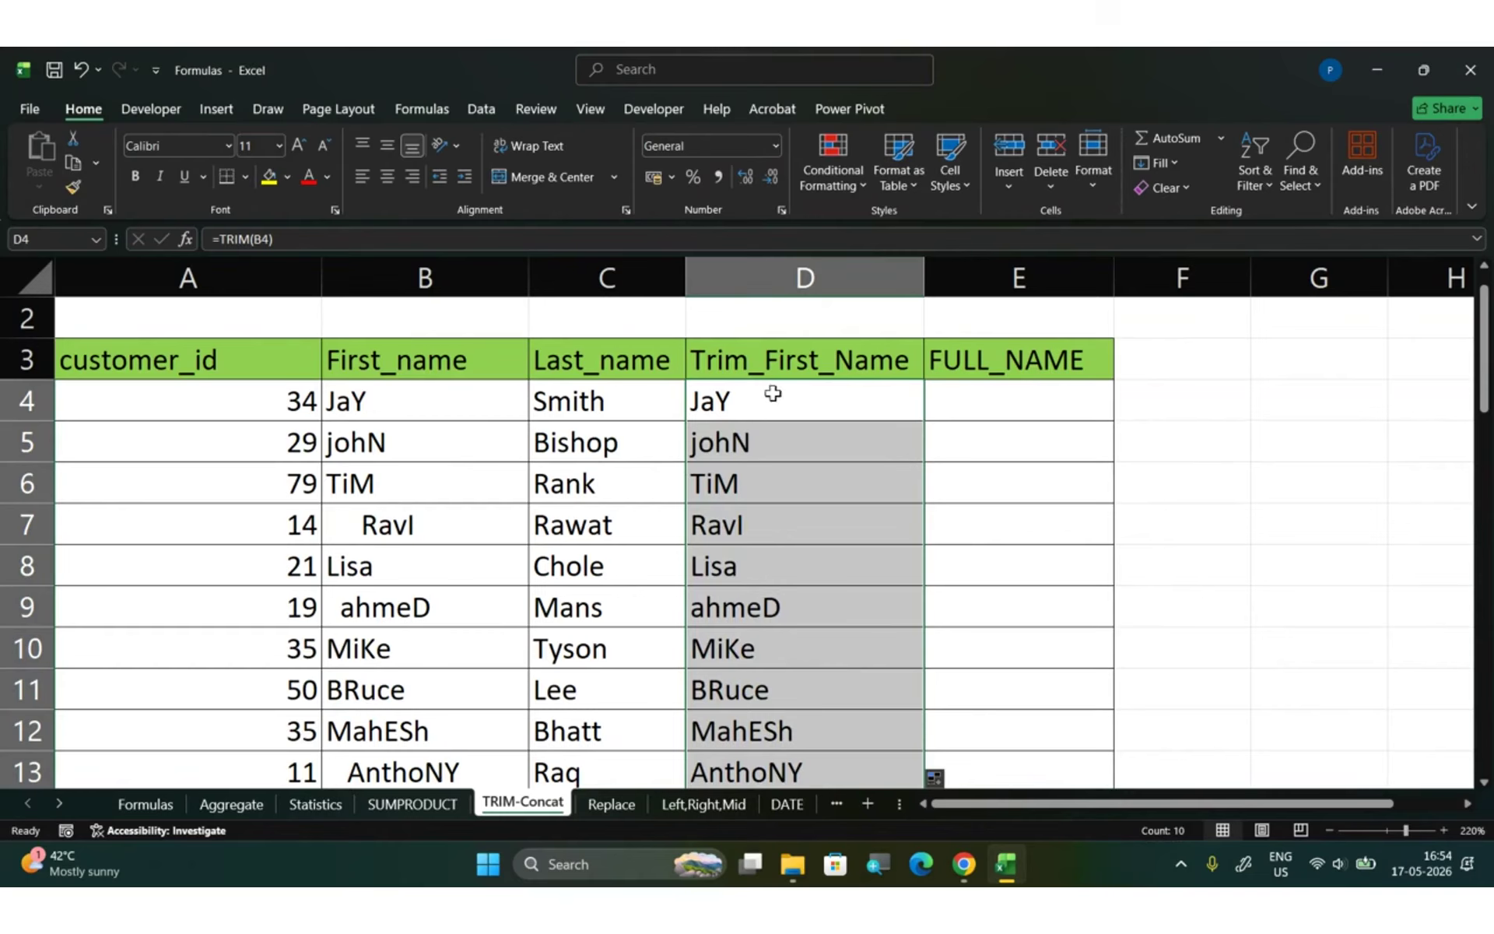
- Wrap the D4 formula in PROPER so it reads =PROPER(TRIM(B4)) and fill it down the Trim_First_Name column
click(787, 380)
click(787, 410)
double_click(801, 414)
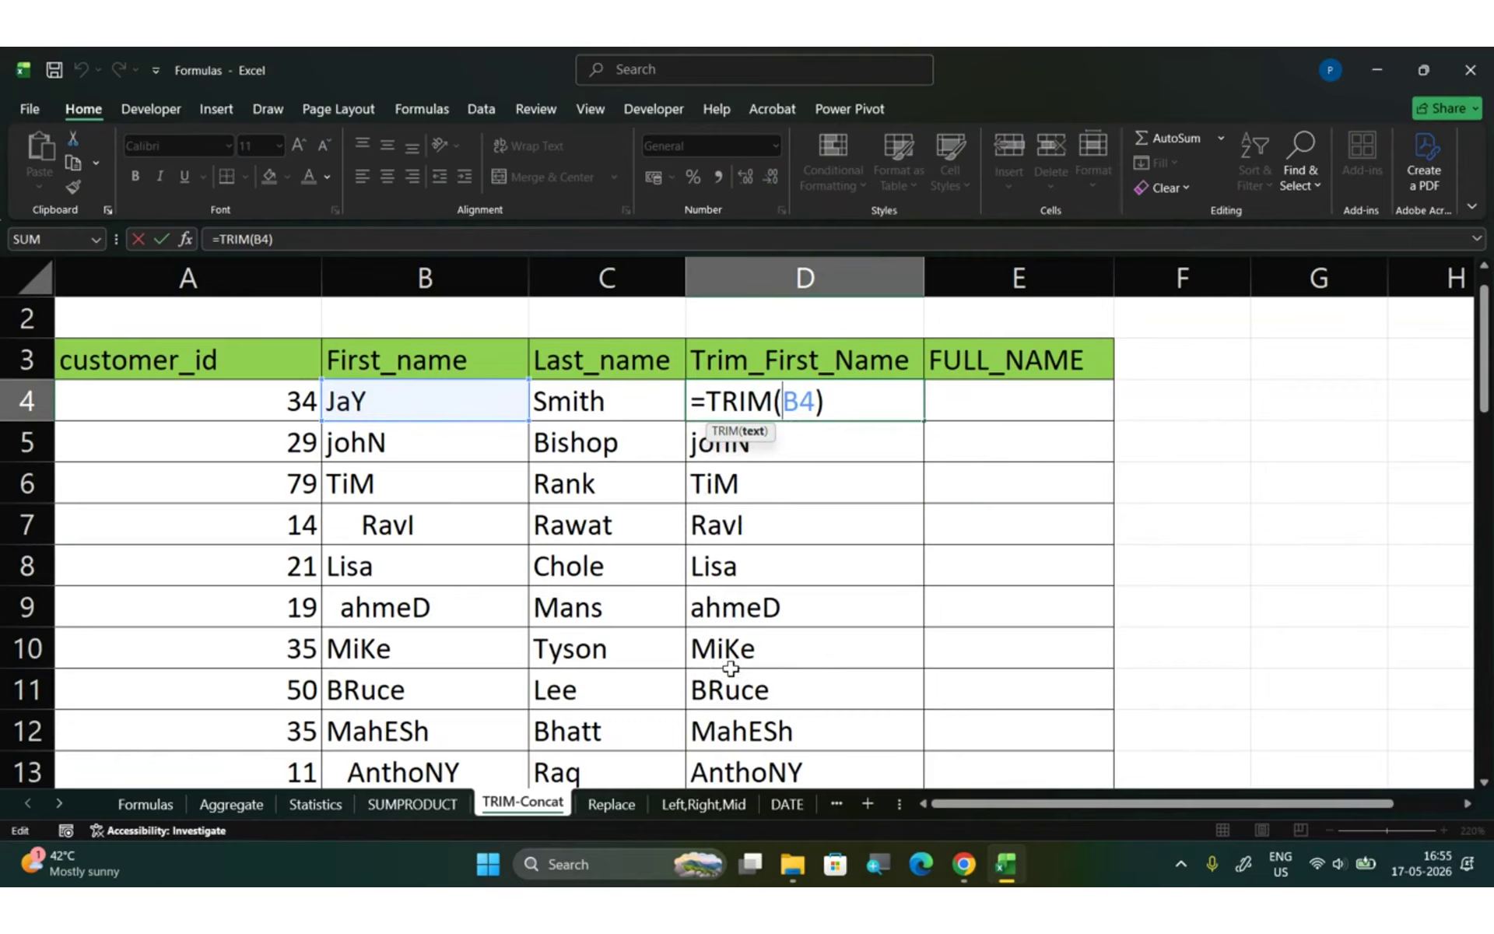
click(710, 399)
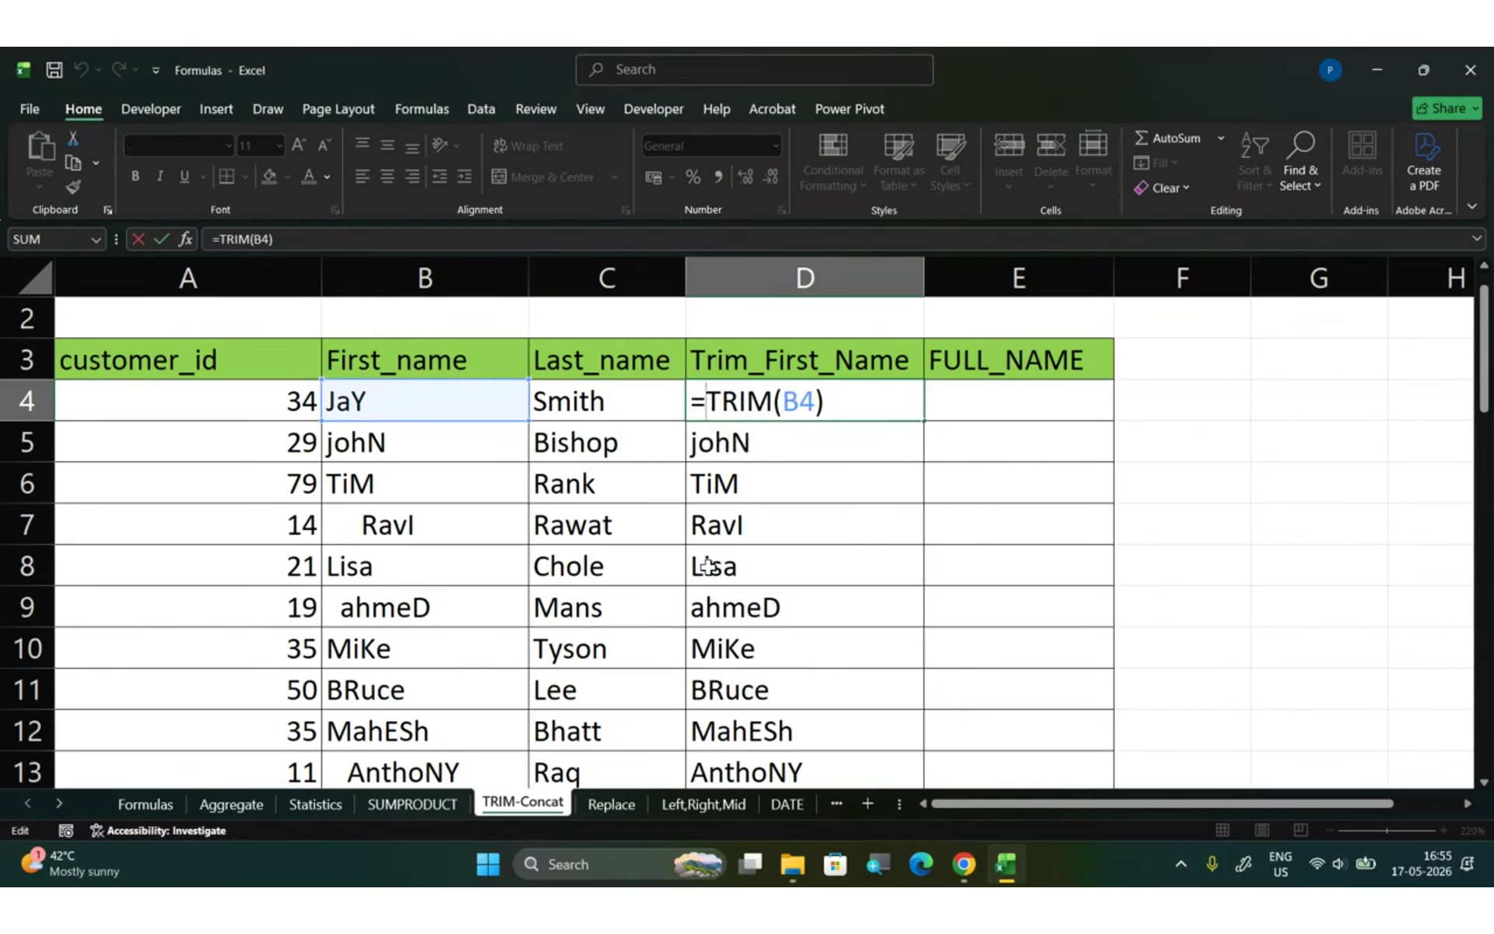
text(pr)
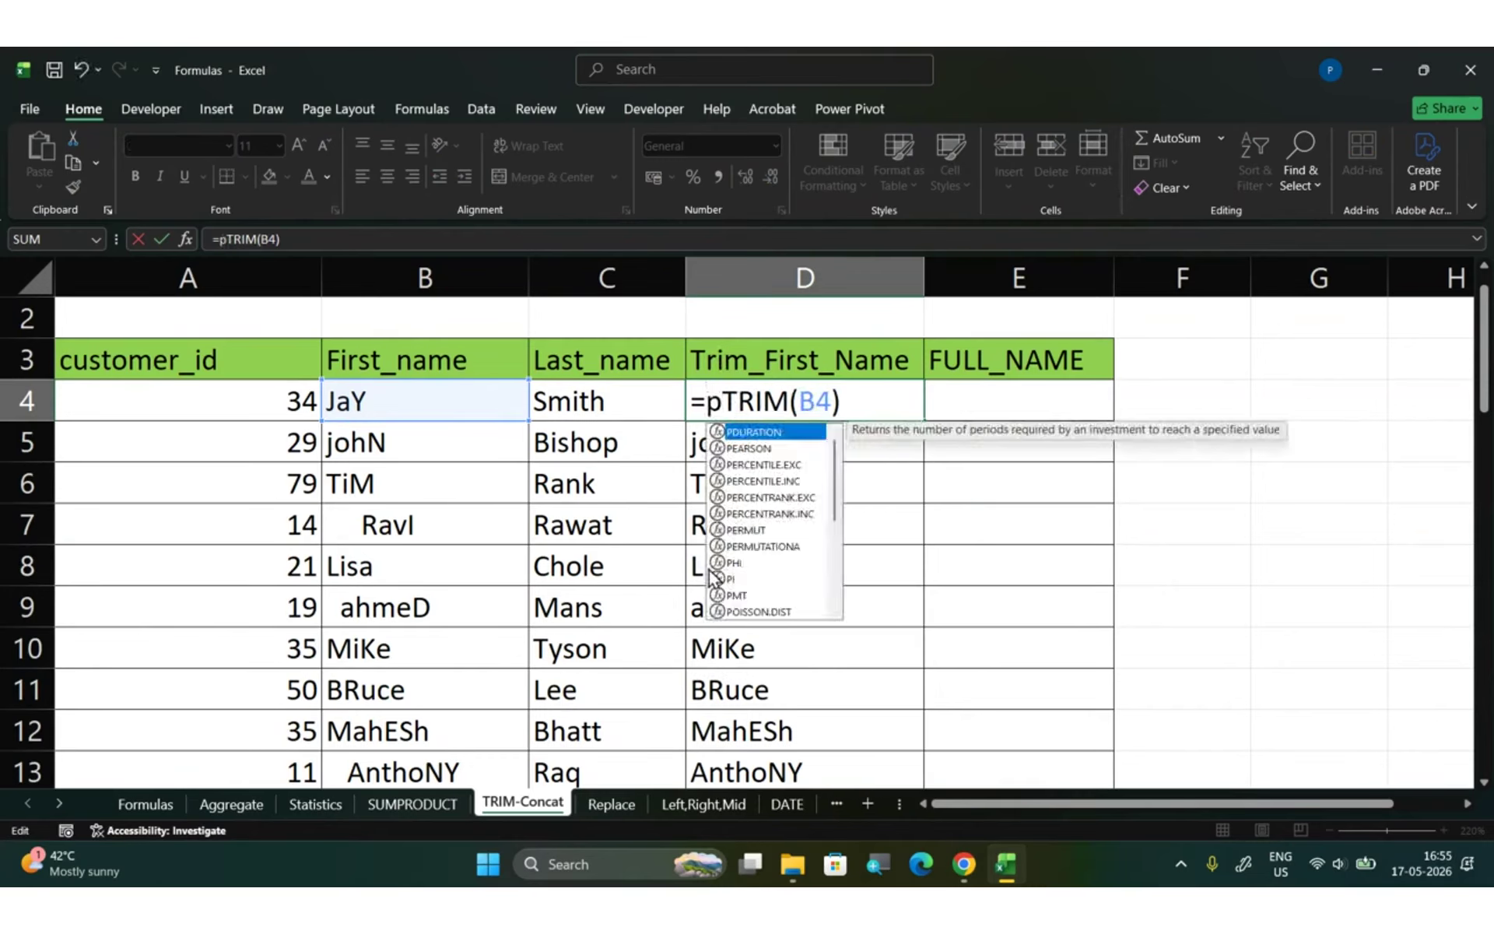
text(oper)
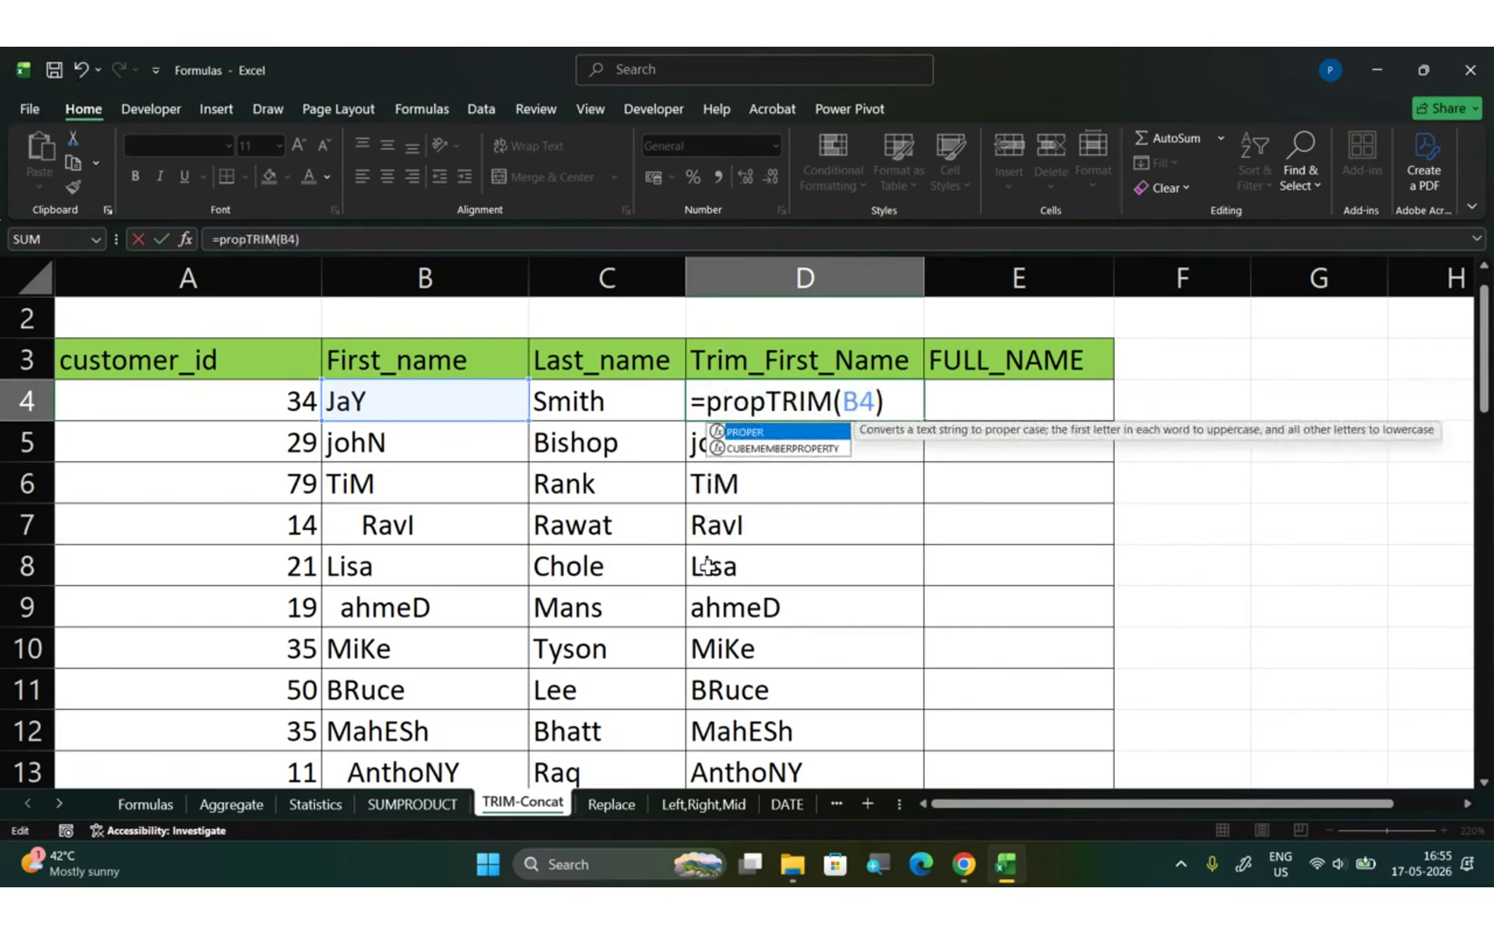
key(Tab)
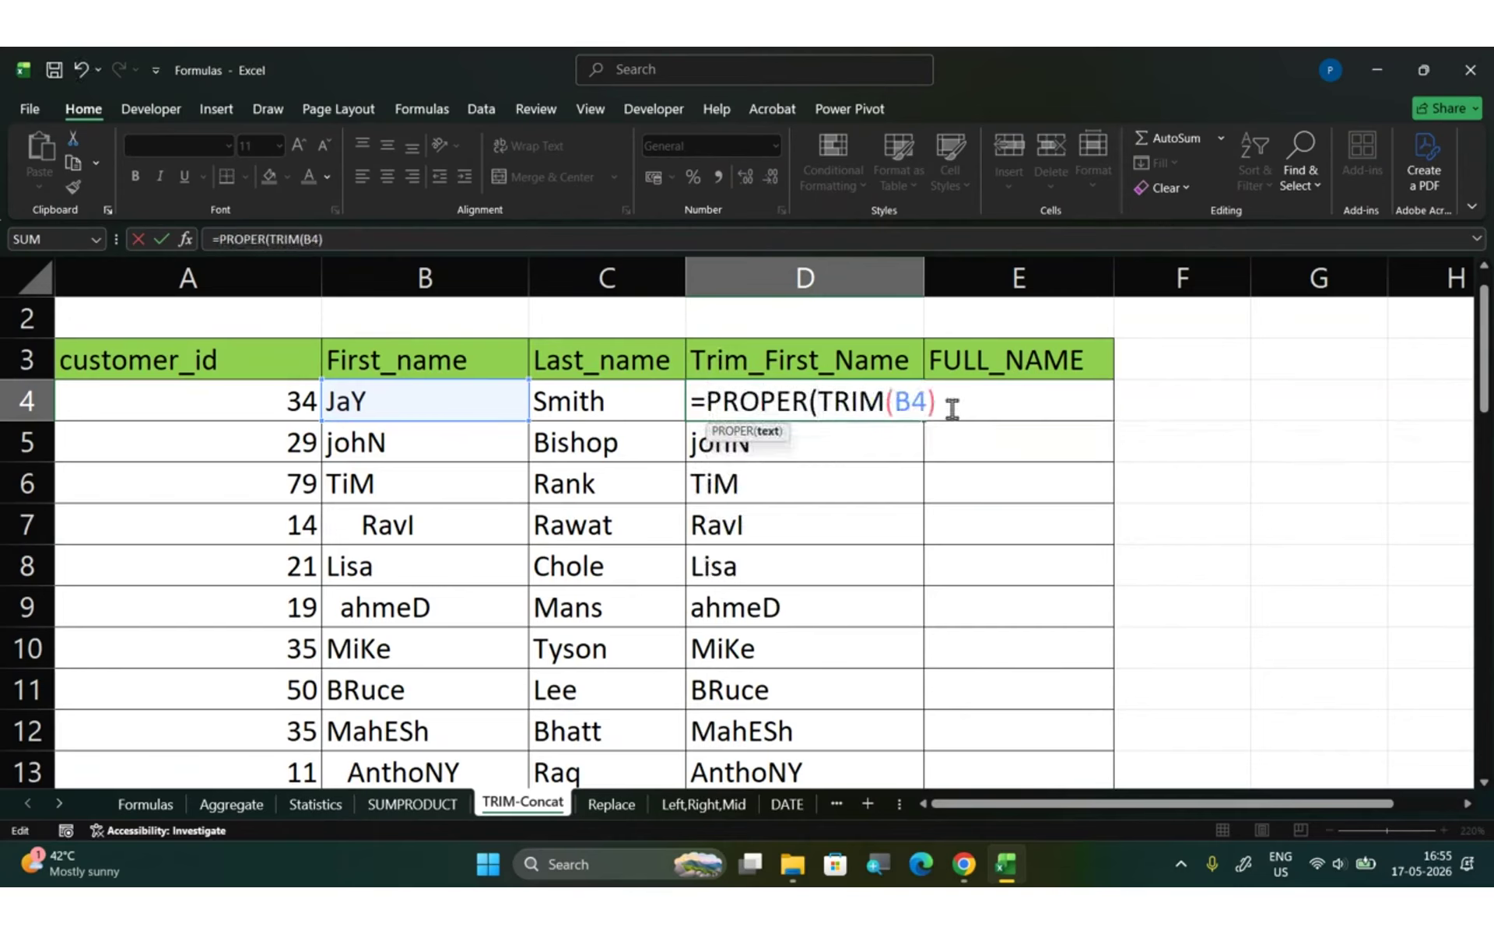
text())
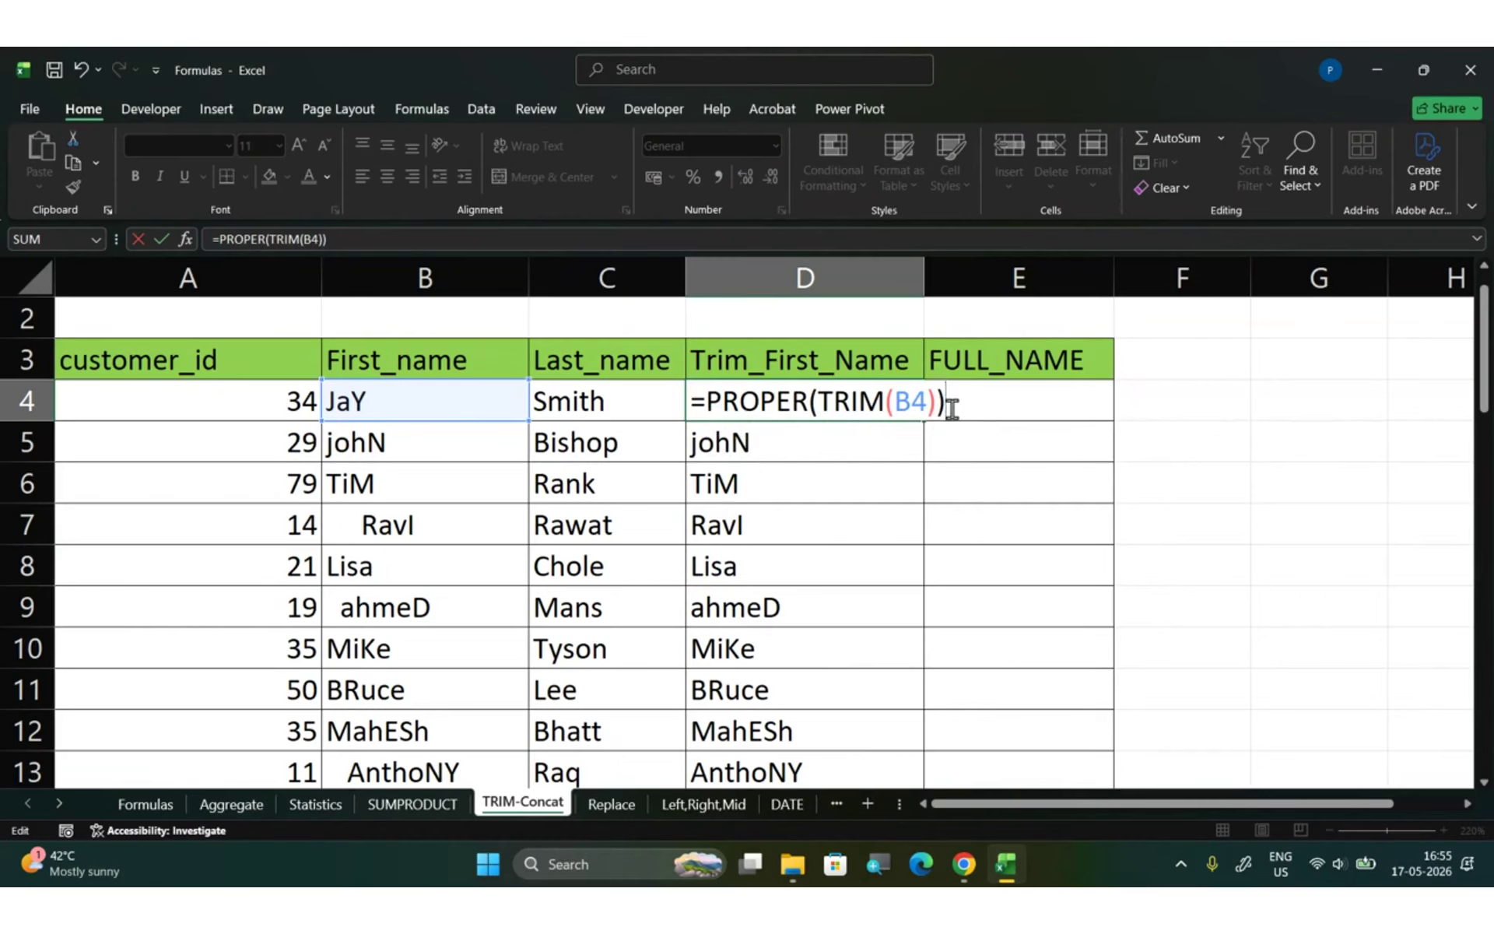
key(Return)
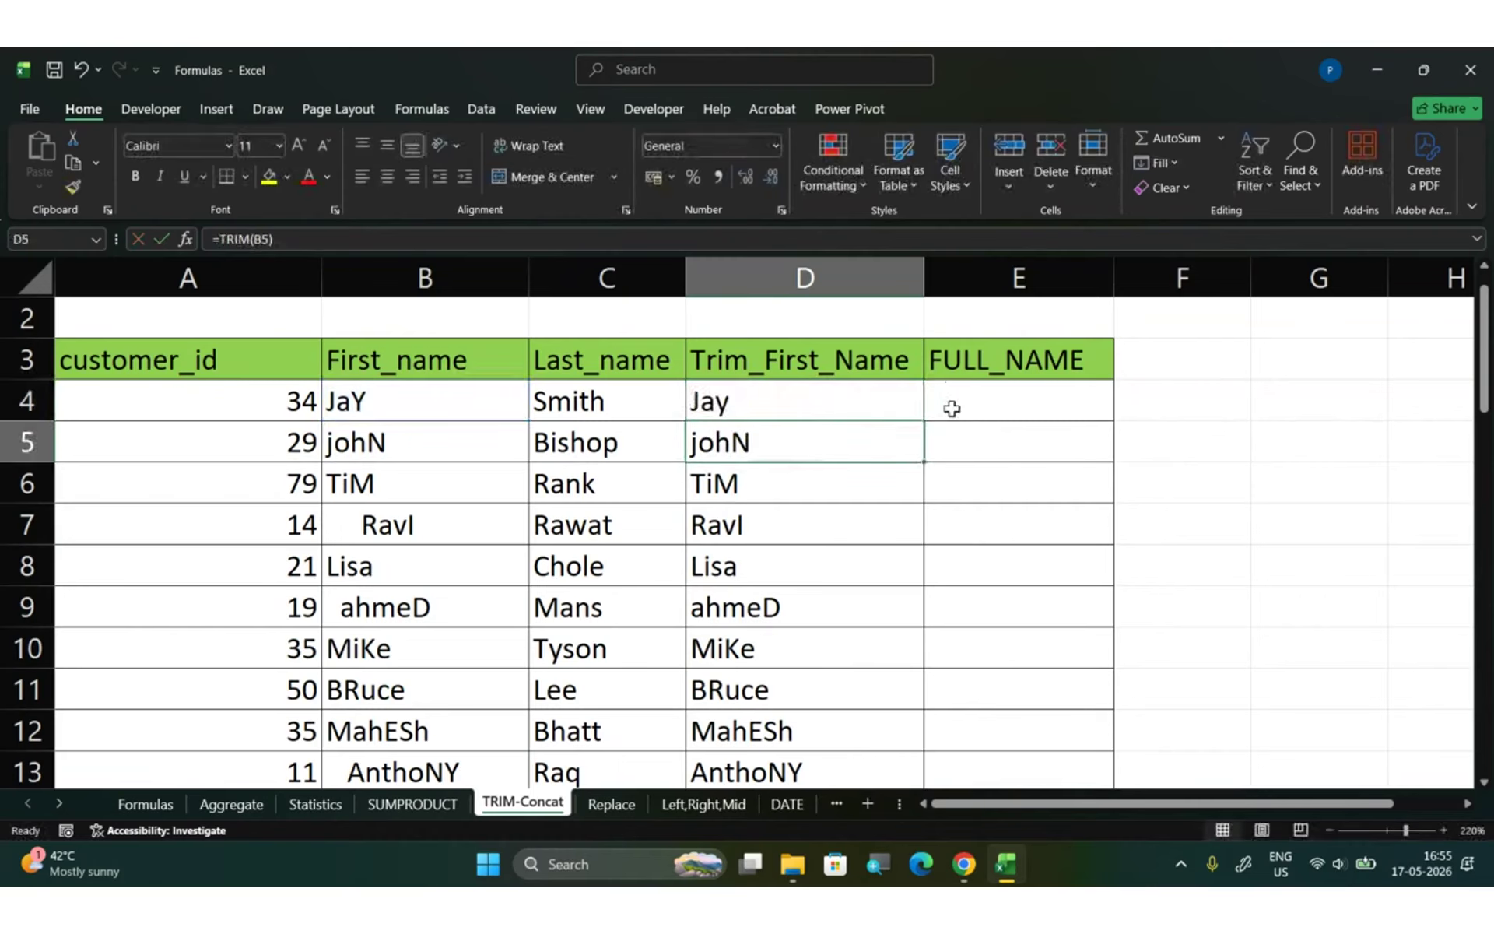
click(906, 397)
double_click(922, 421)
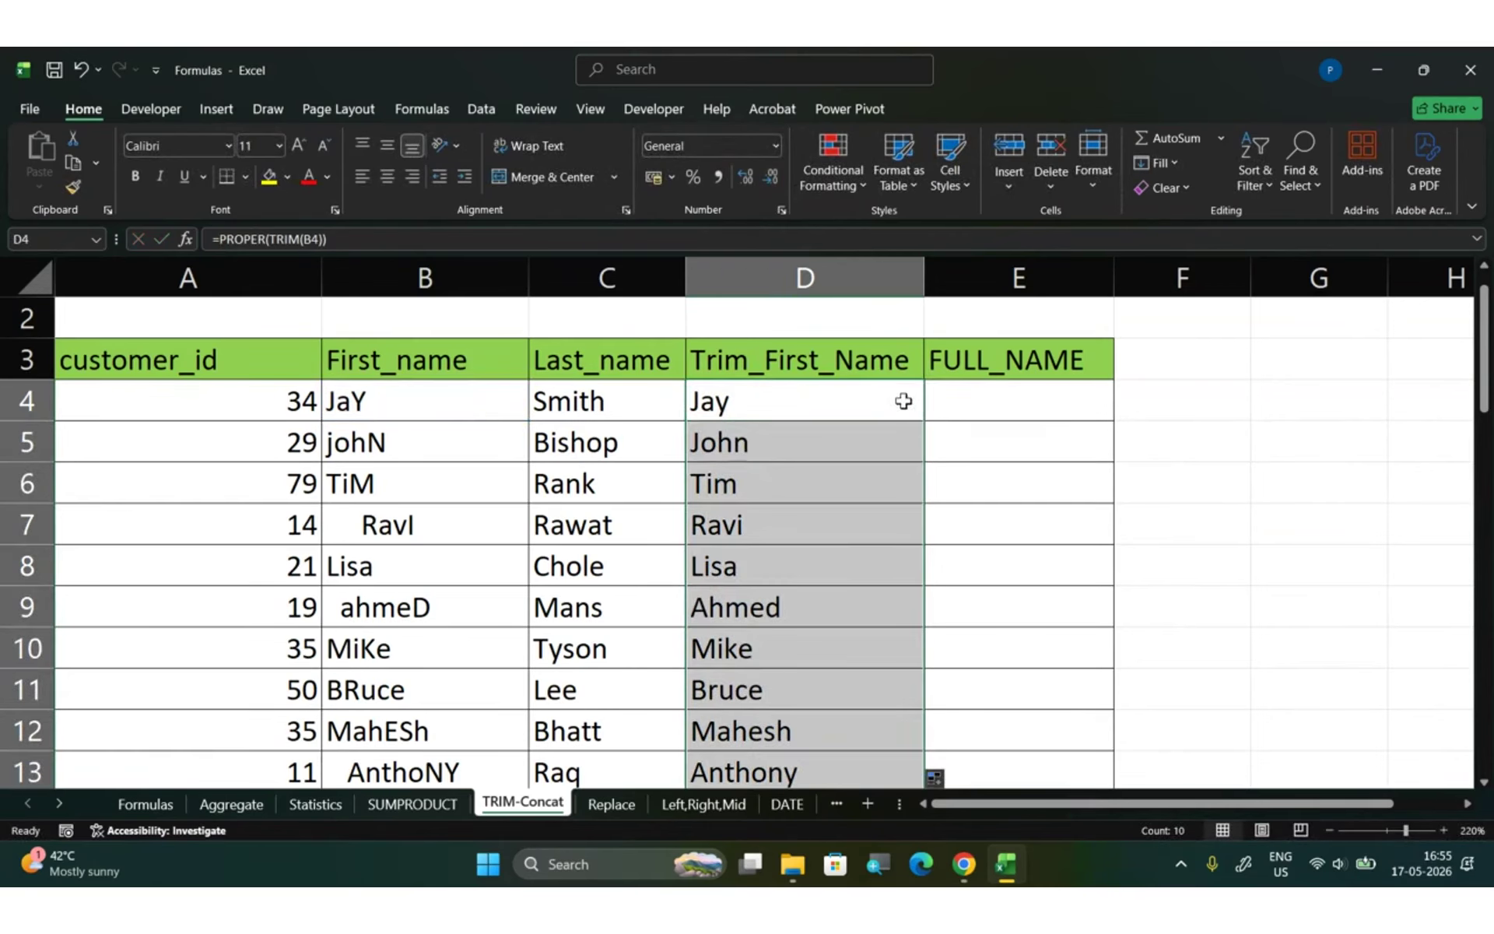
click(890, 401)
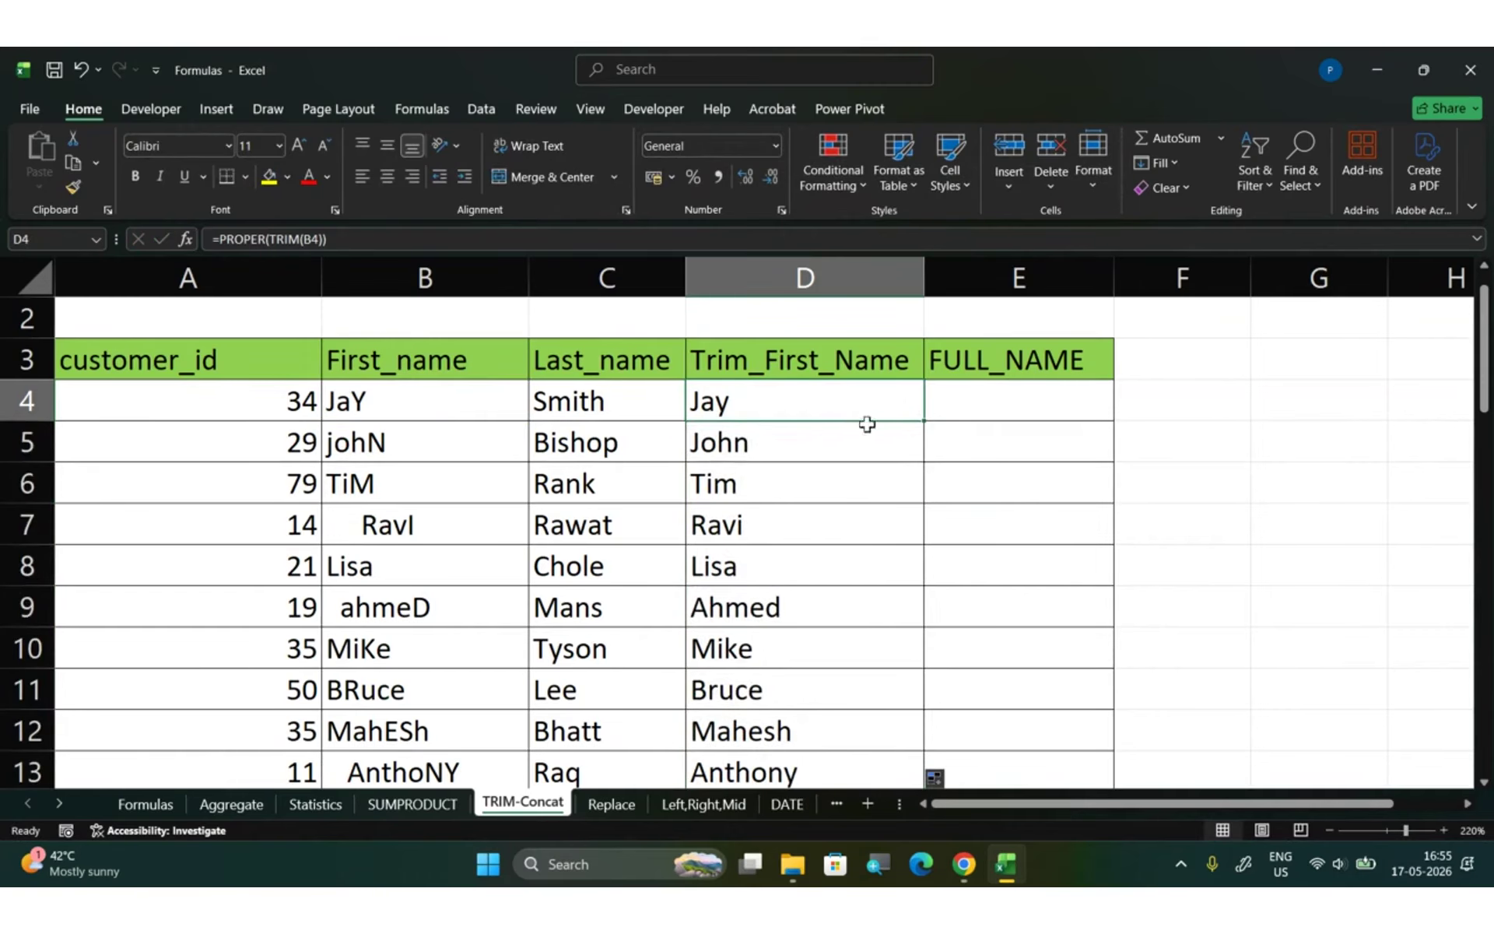
- Look in on the BigBlueButton session in Chrome again and switch back to the Formulas workbook in Excel
click(952, 859)
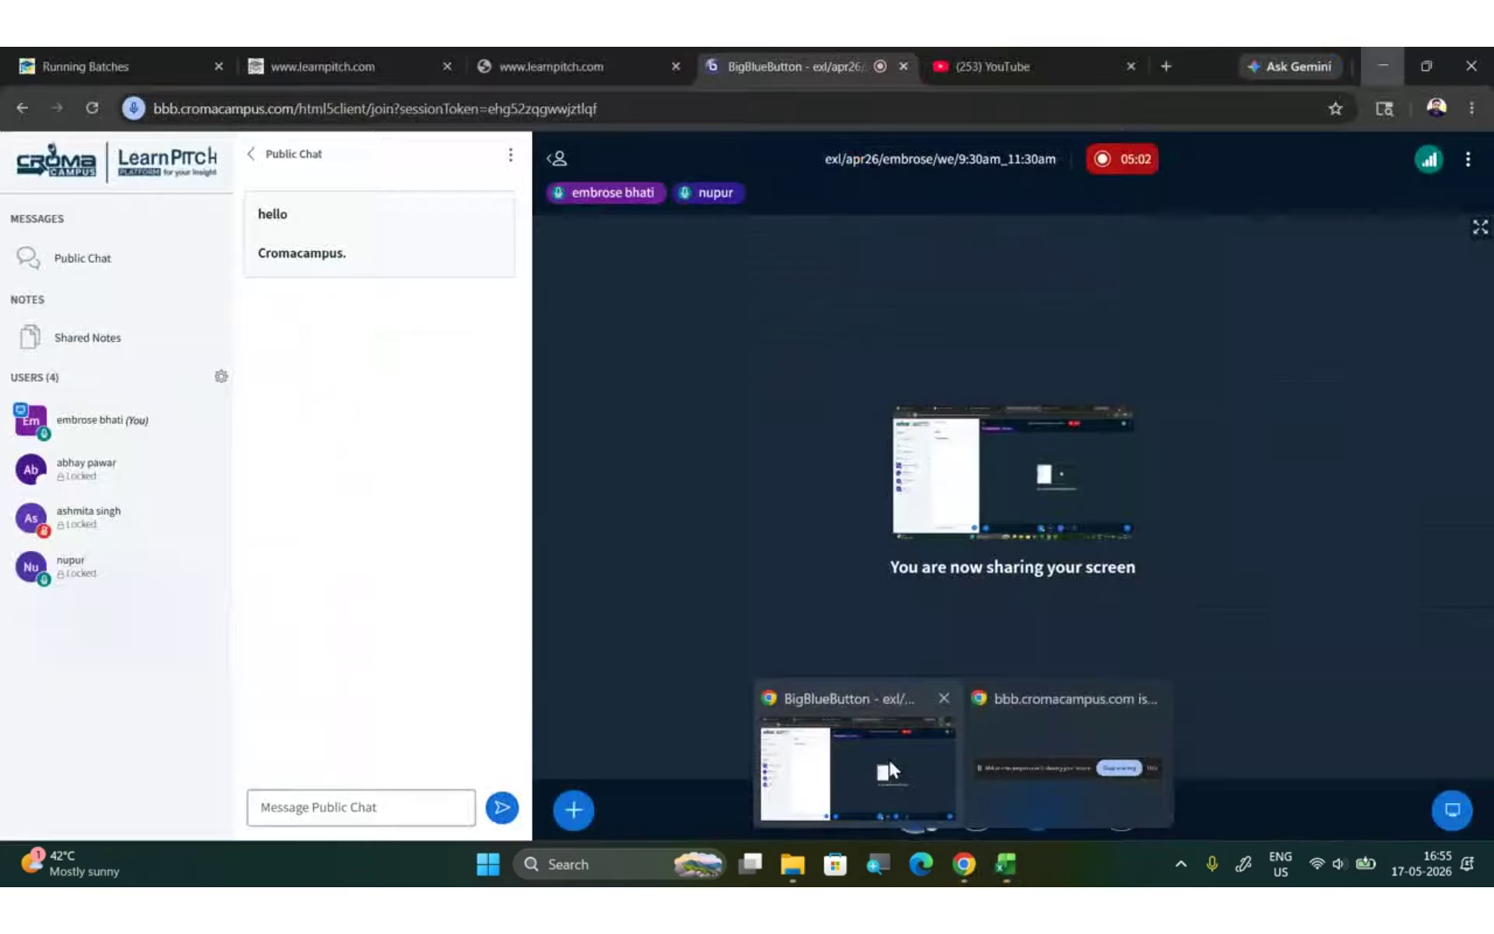
click(889, 758)
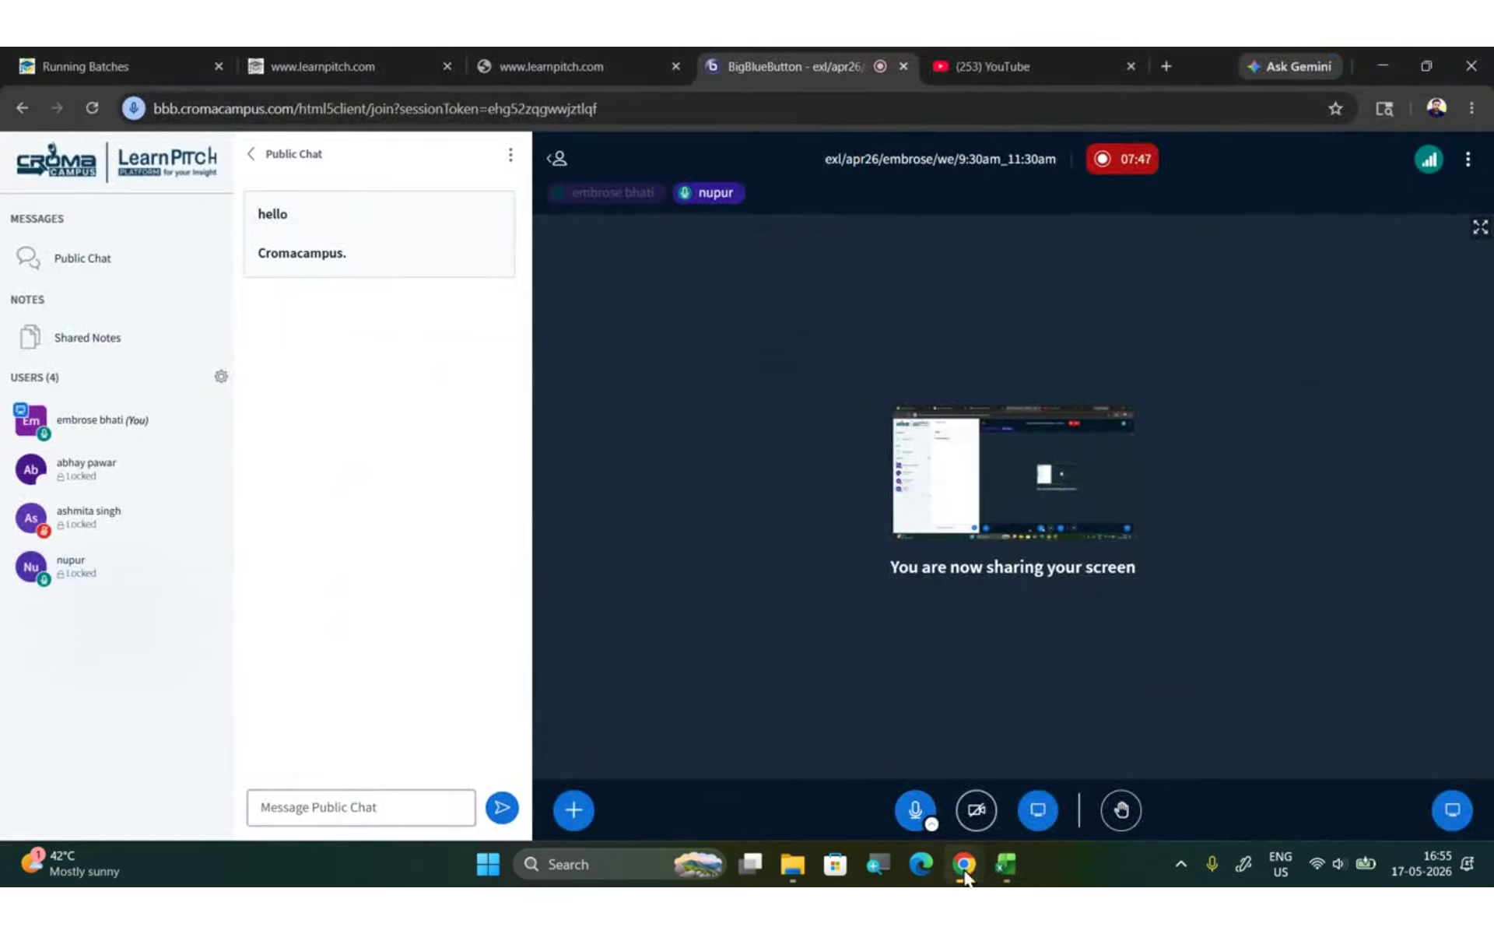
click(1006, 875)
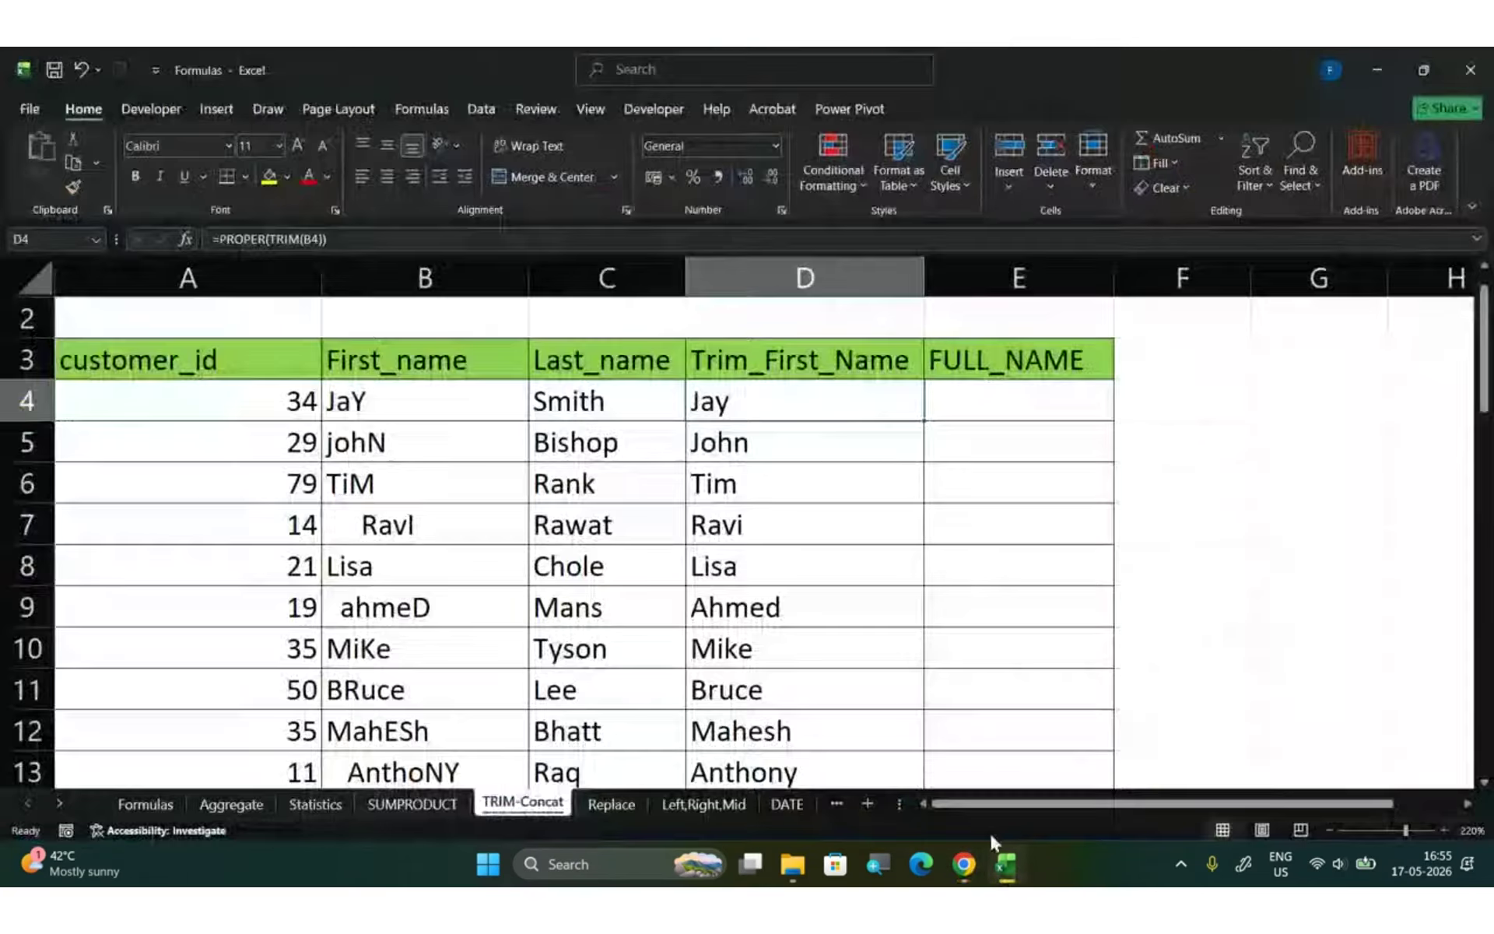
- Review the nested PROPER and TRIM formula in D4 without changing it
double_click(801, 386)
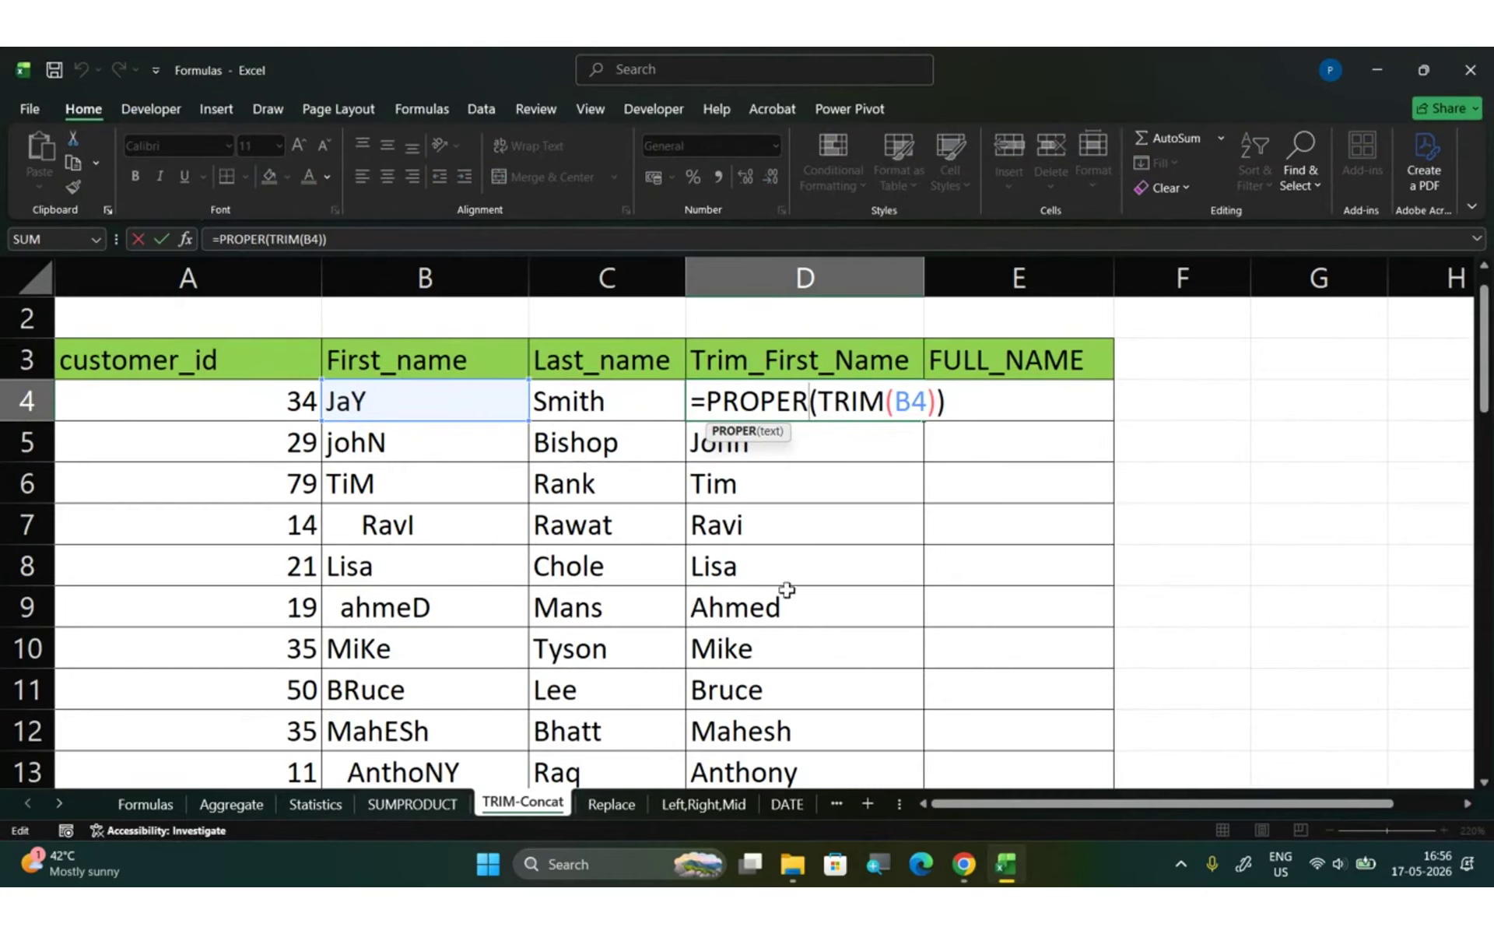
key(Return)
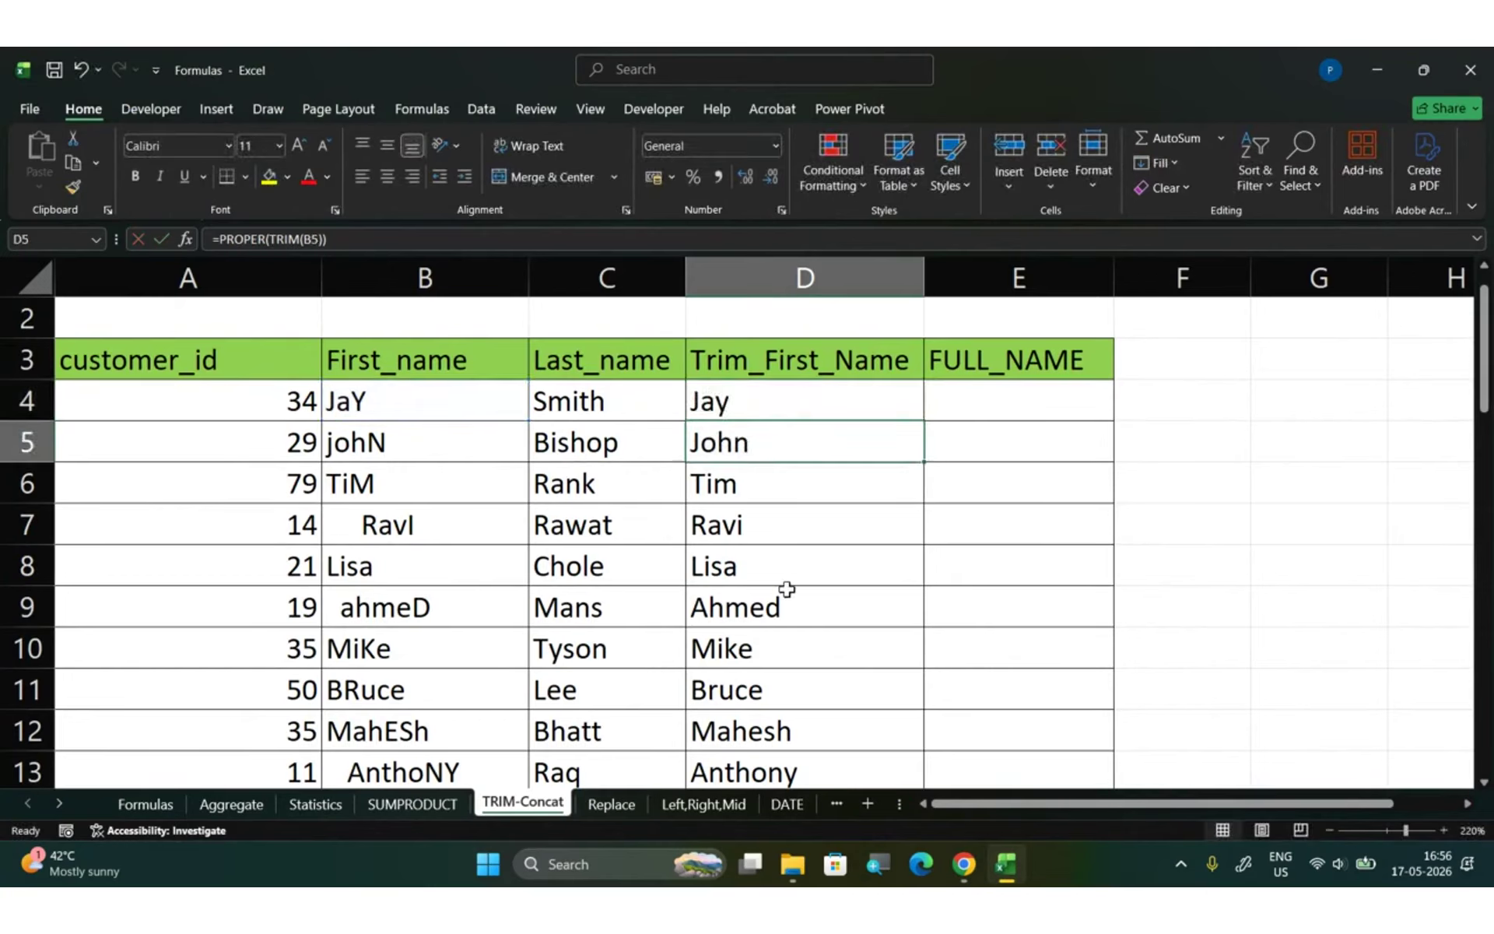
click(741, 397)
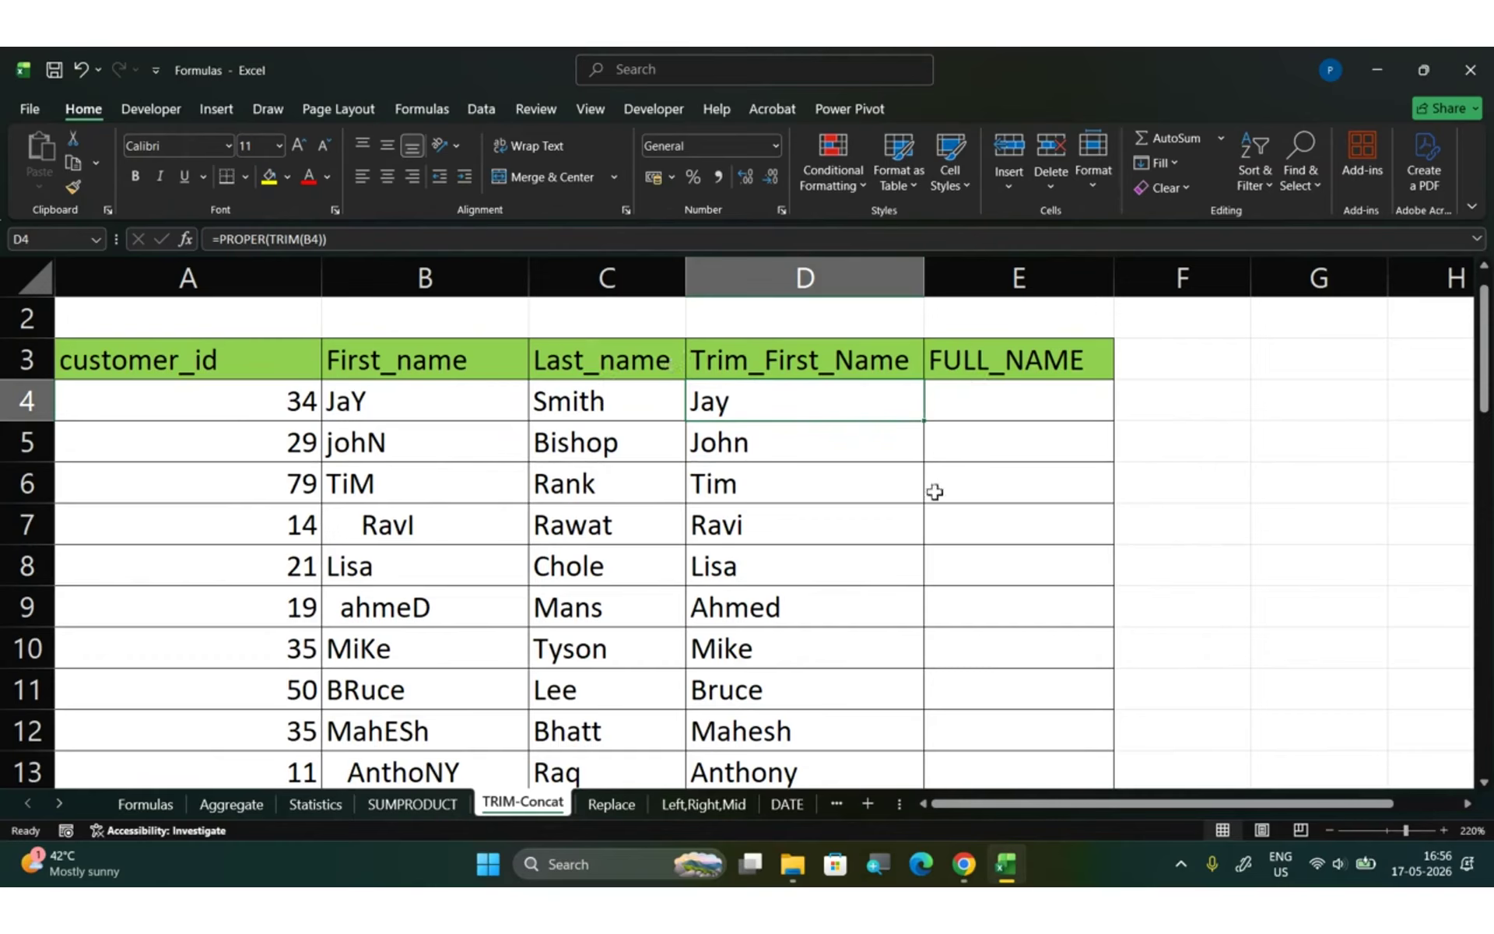
- Join the trimmed first name and last name with =D4&" " &C4 in E4 and fill it down the FULL_NAME column
click(1094, 427)
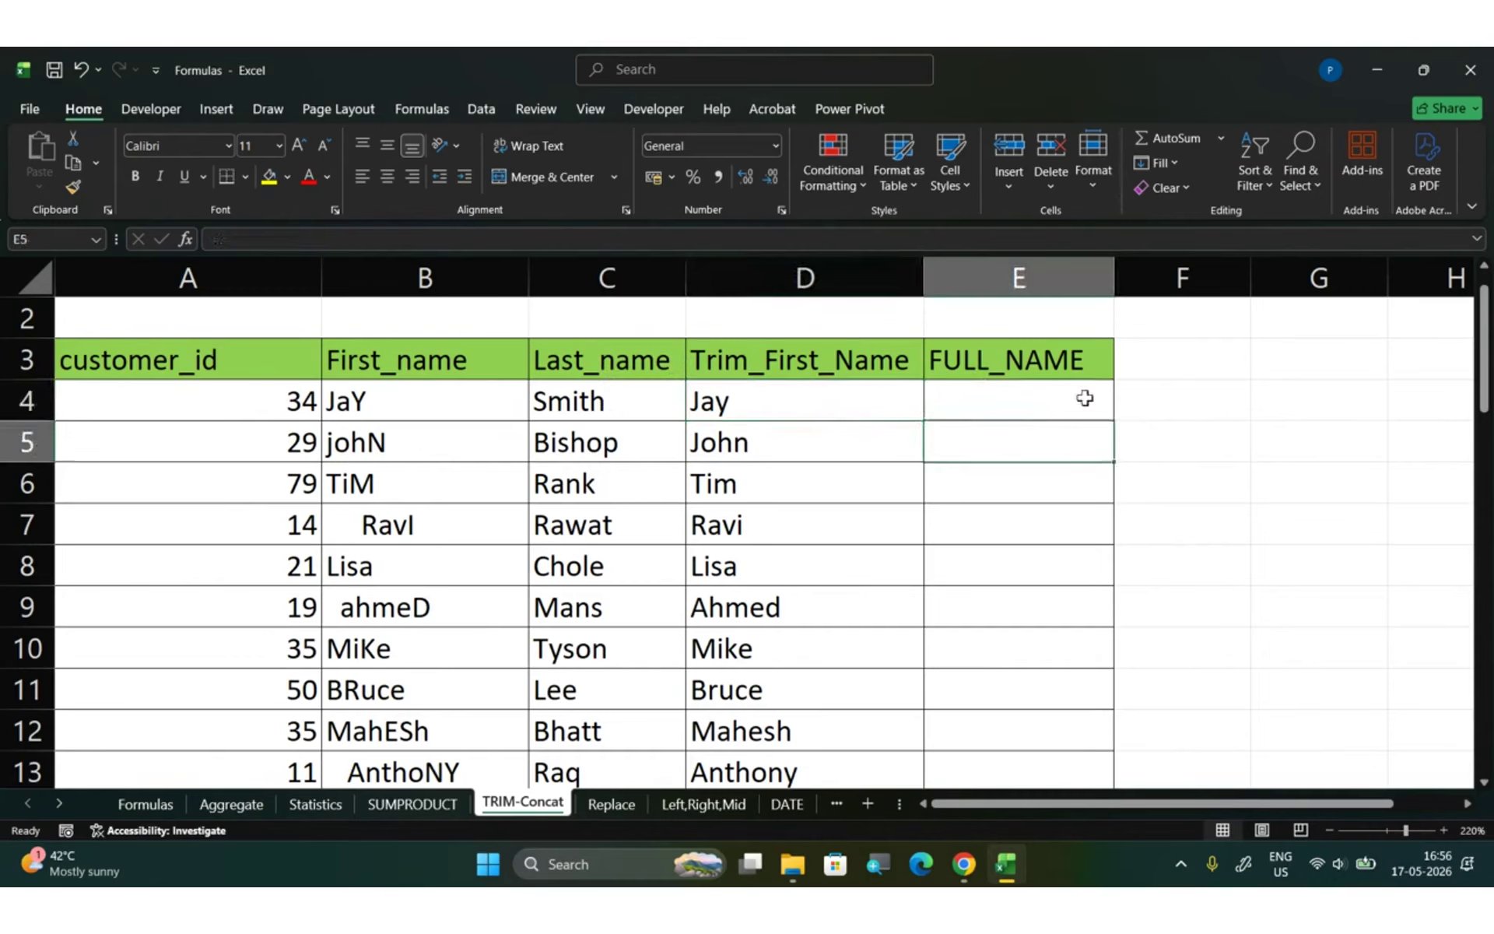
click(1086, 400)
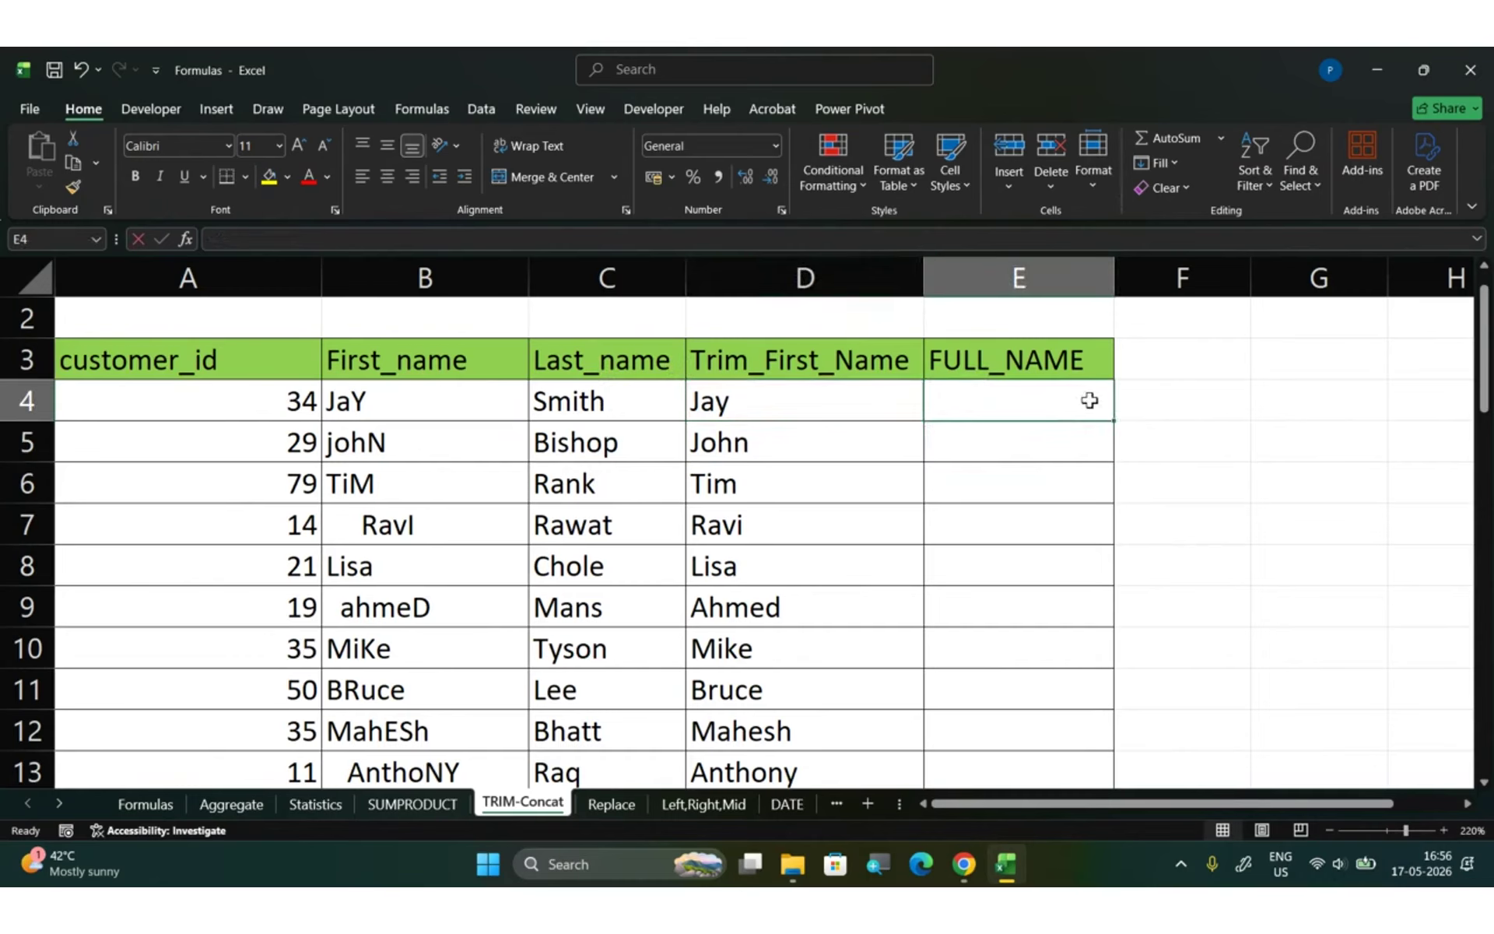
text(=)
key(Escape)
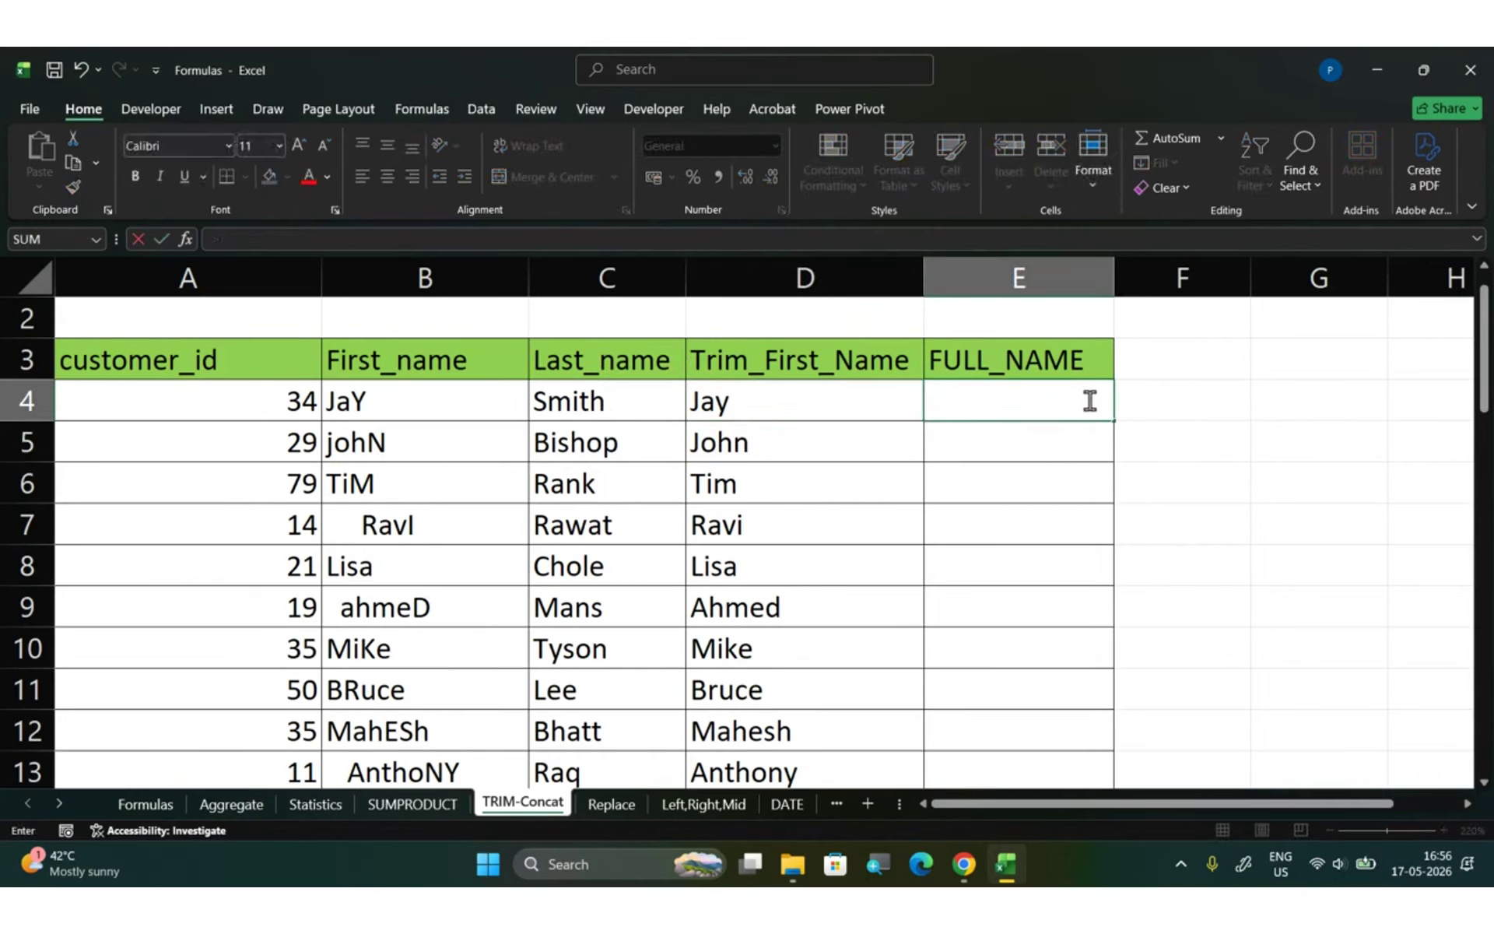
text(=)
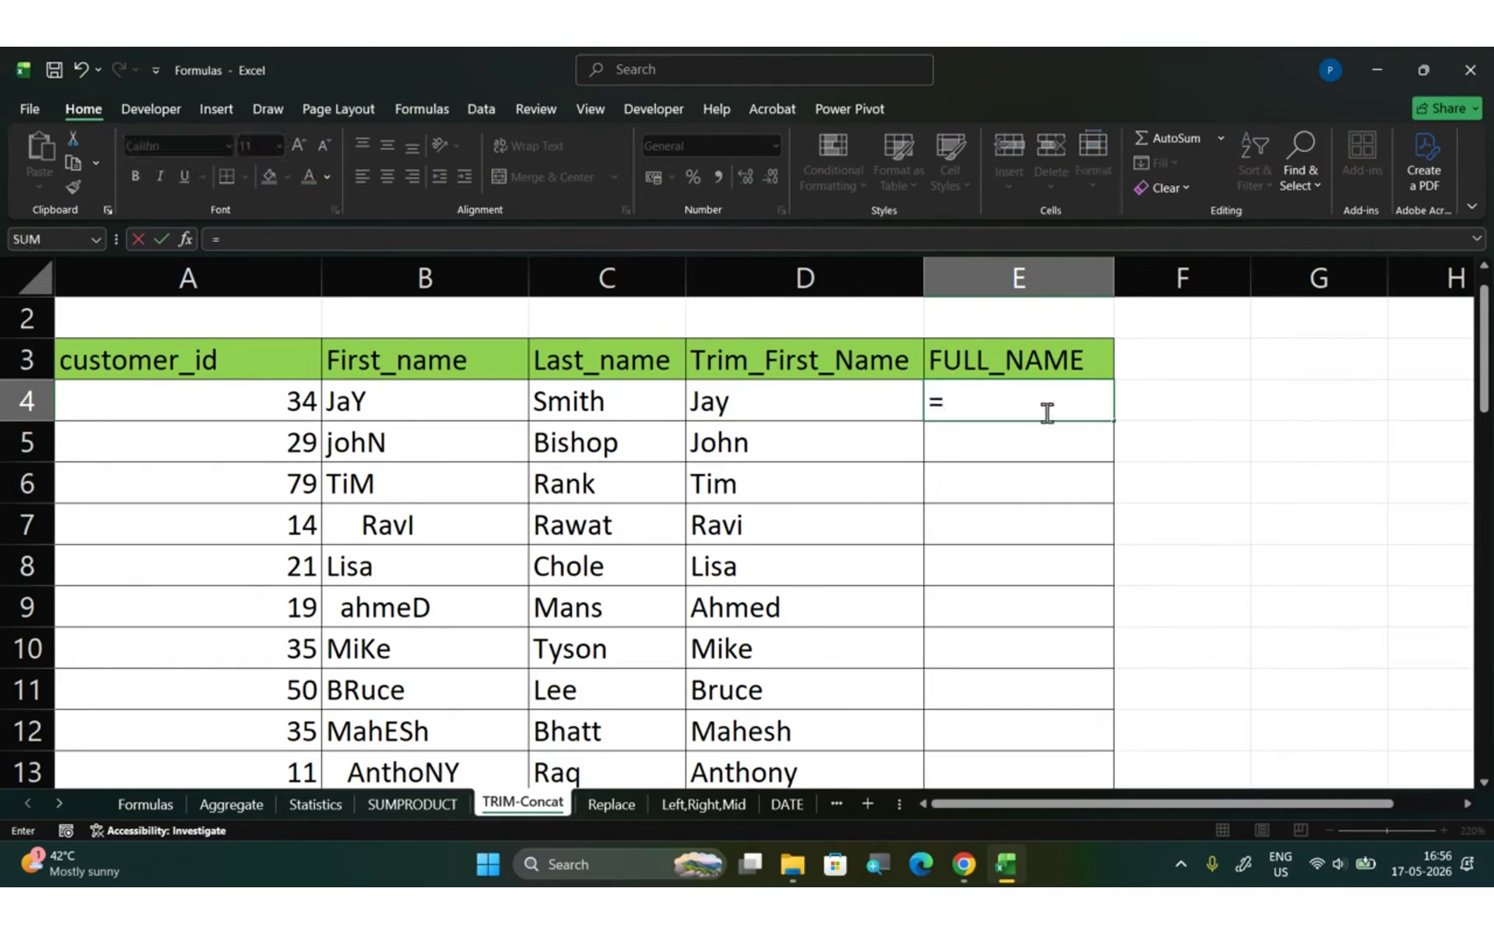
click(874, 400)
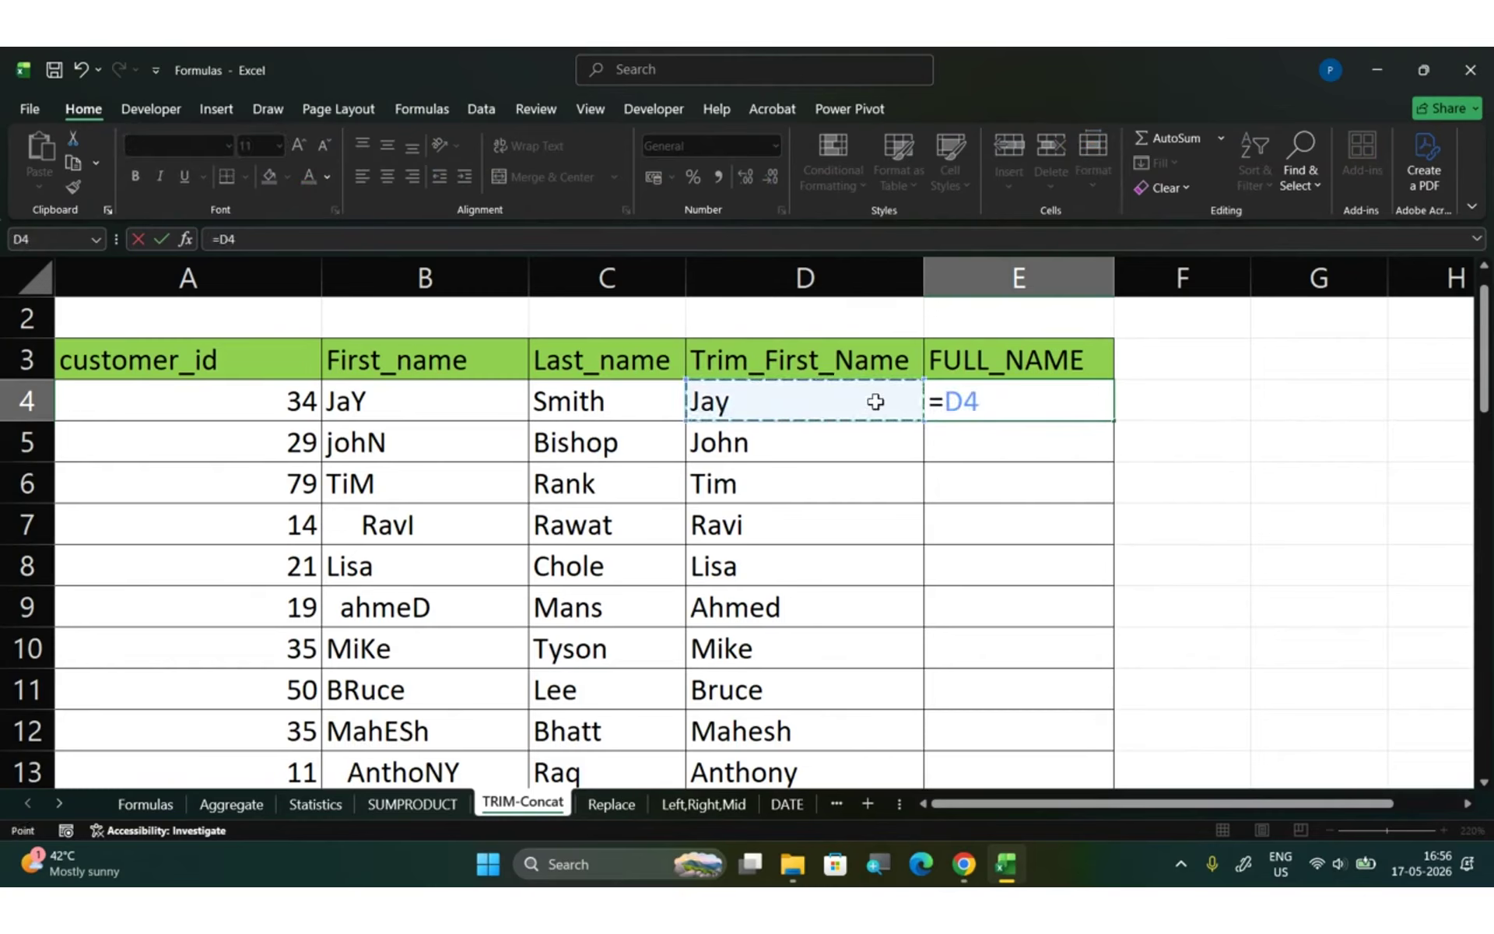
text(&)
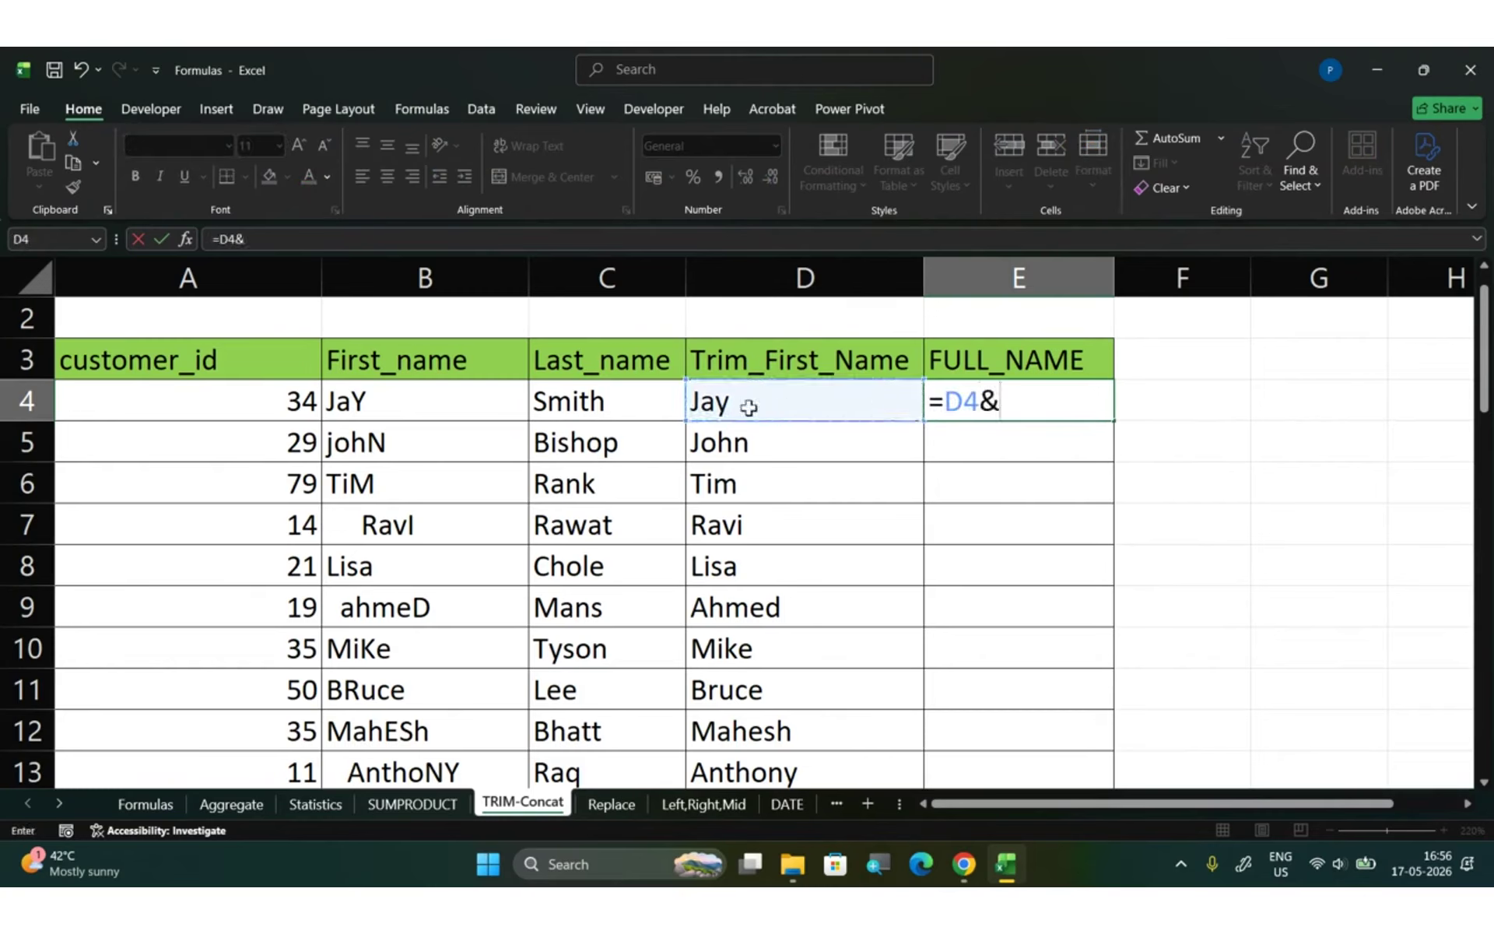
text(" " &)
click(589, 403)
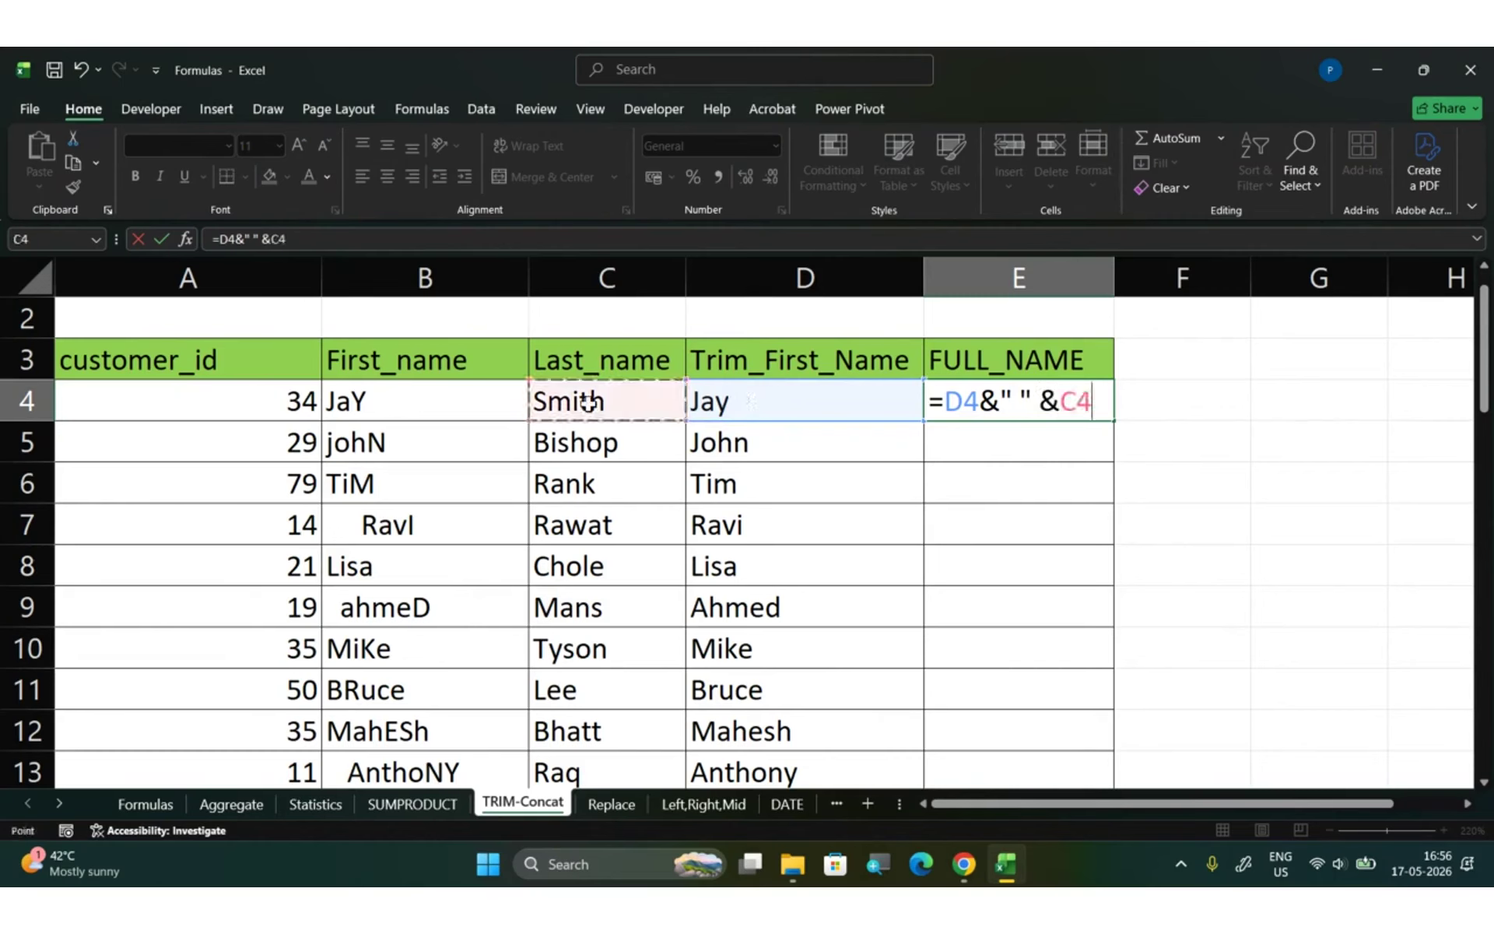
key(Return)
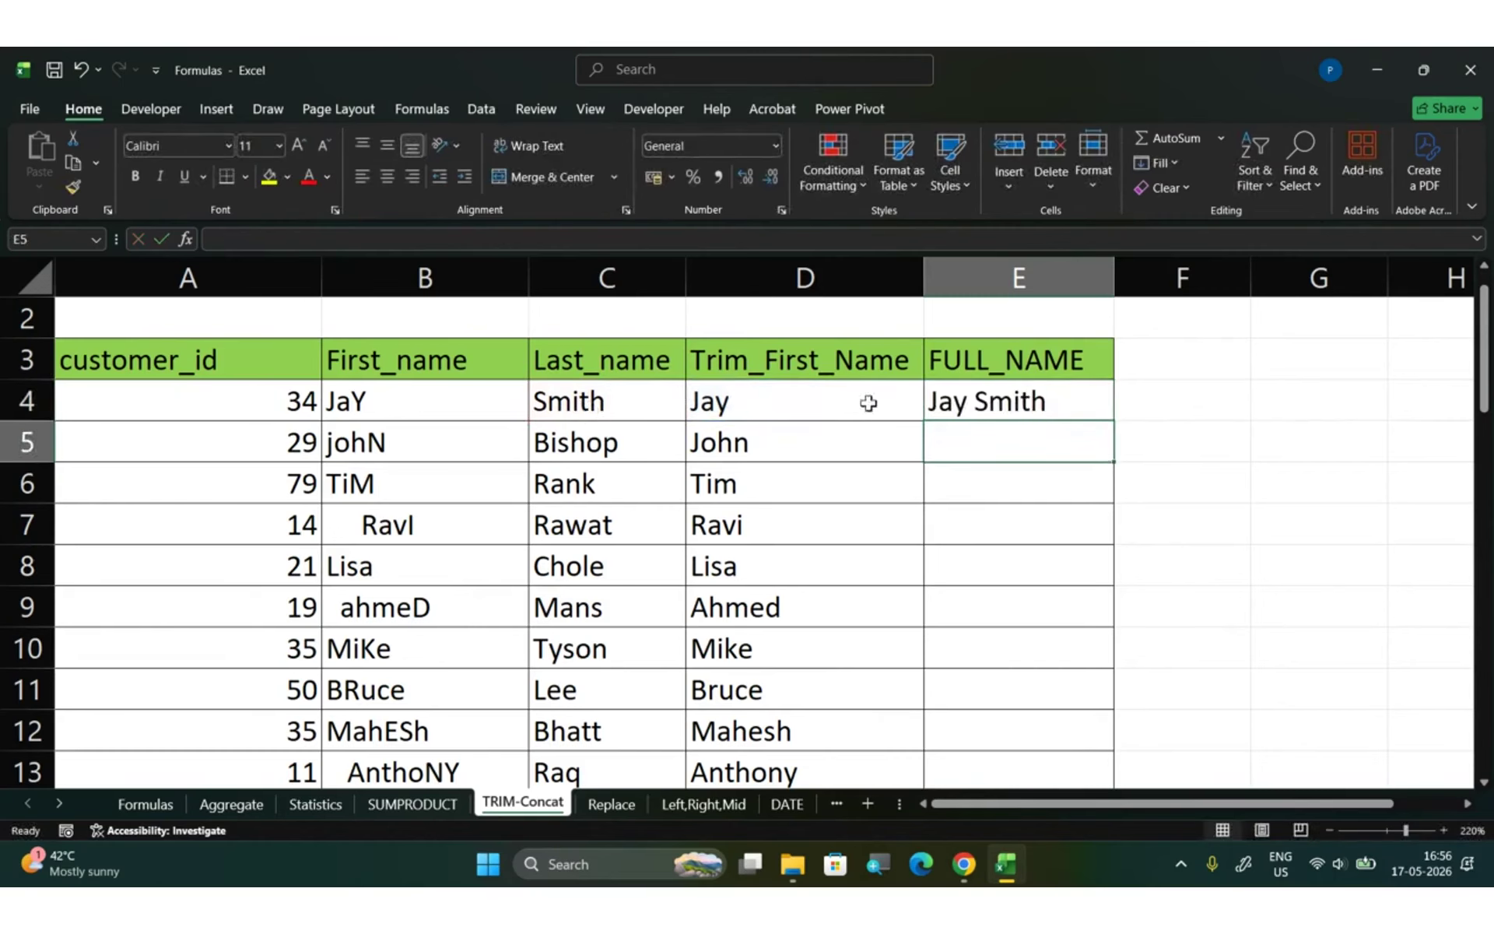
click(945, 400)
double_click(1114, 418)
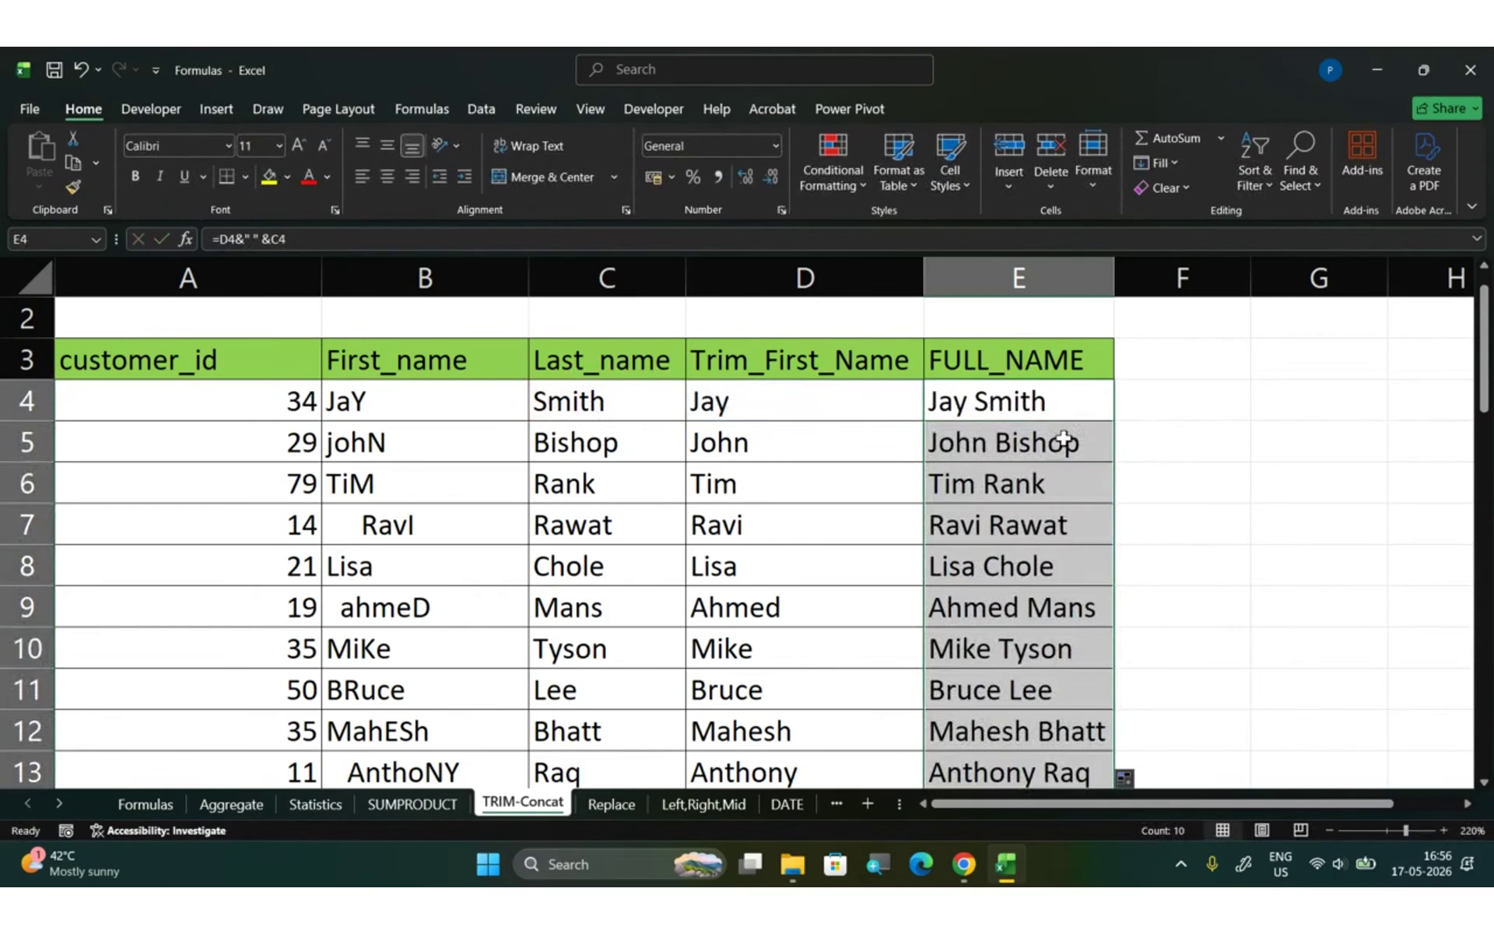
- Review the E4 join formula and the TRIM, case, Concatenate, Concat, Ampersand and TEXTJOIN notes below the table
double_click(1038, 404)
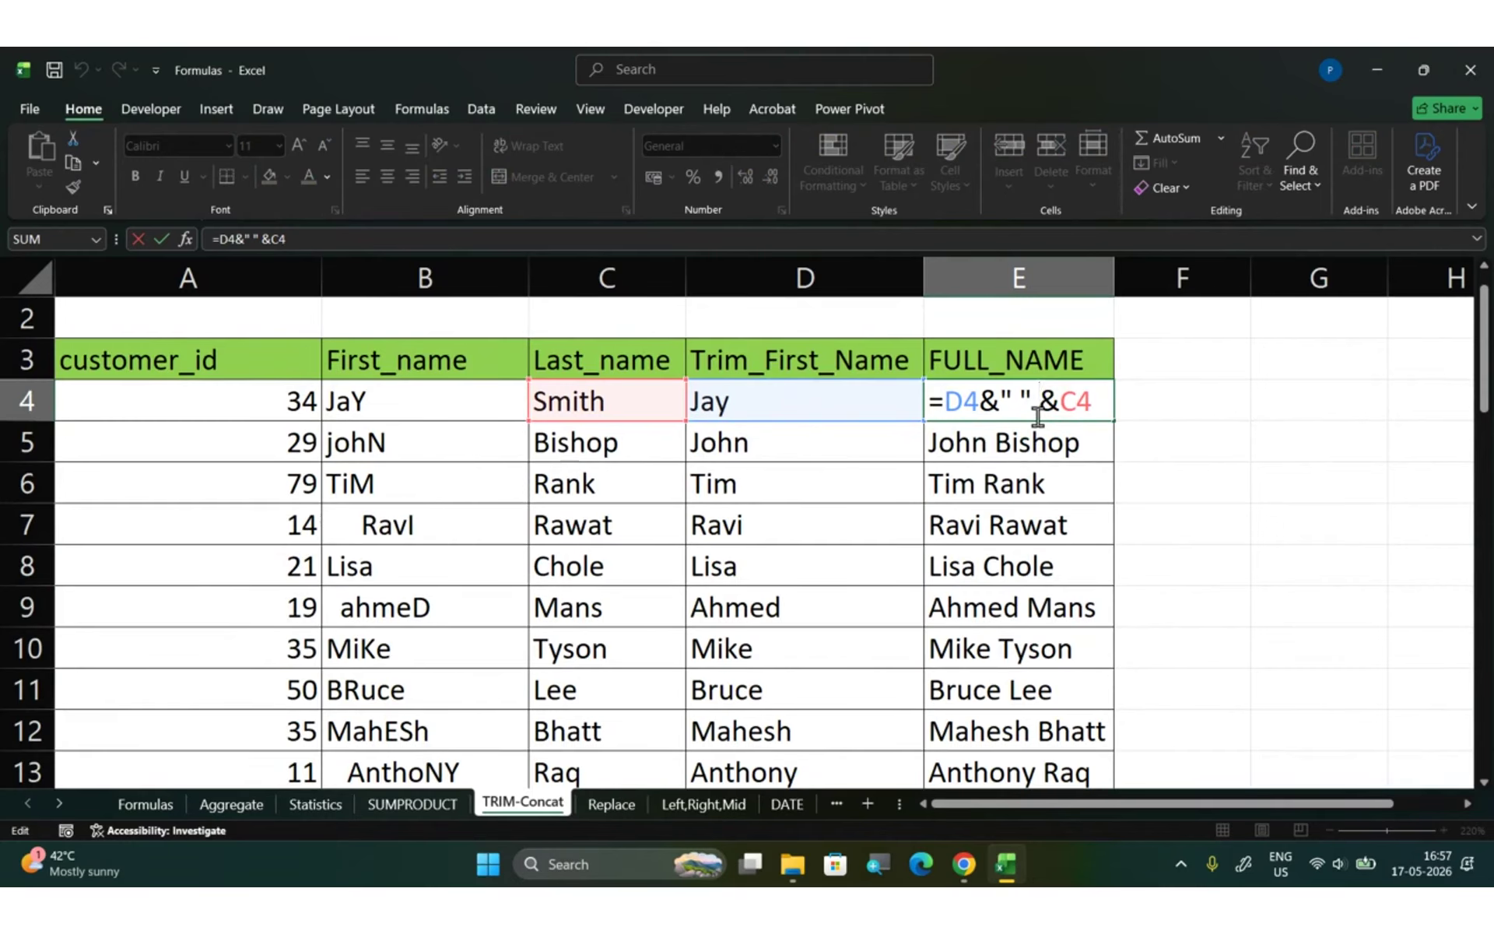
key(Return)
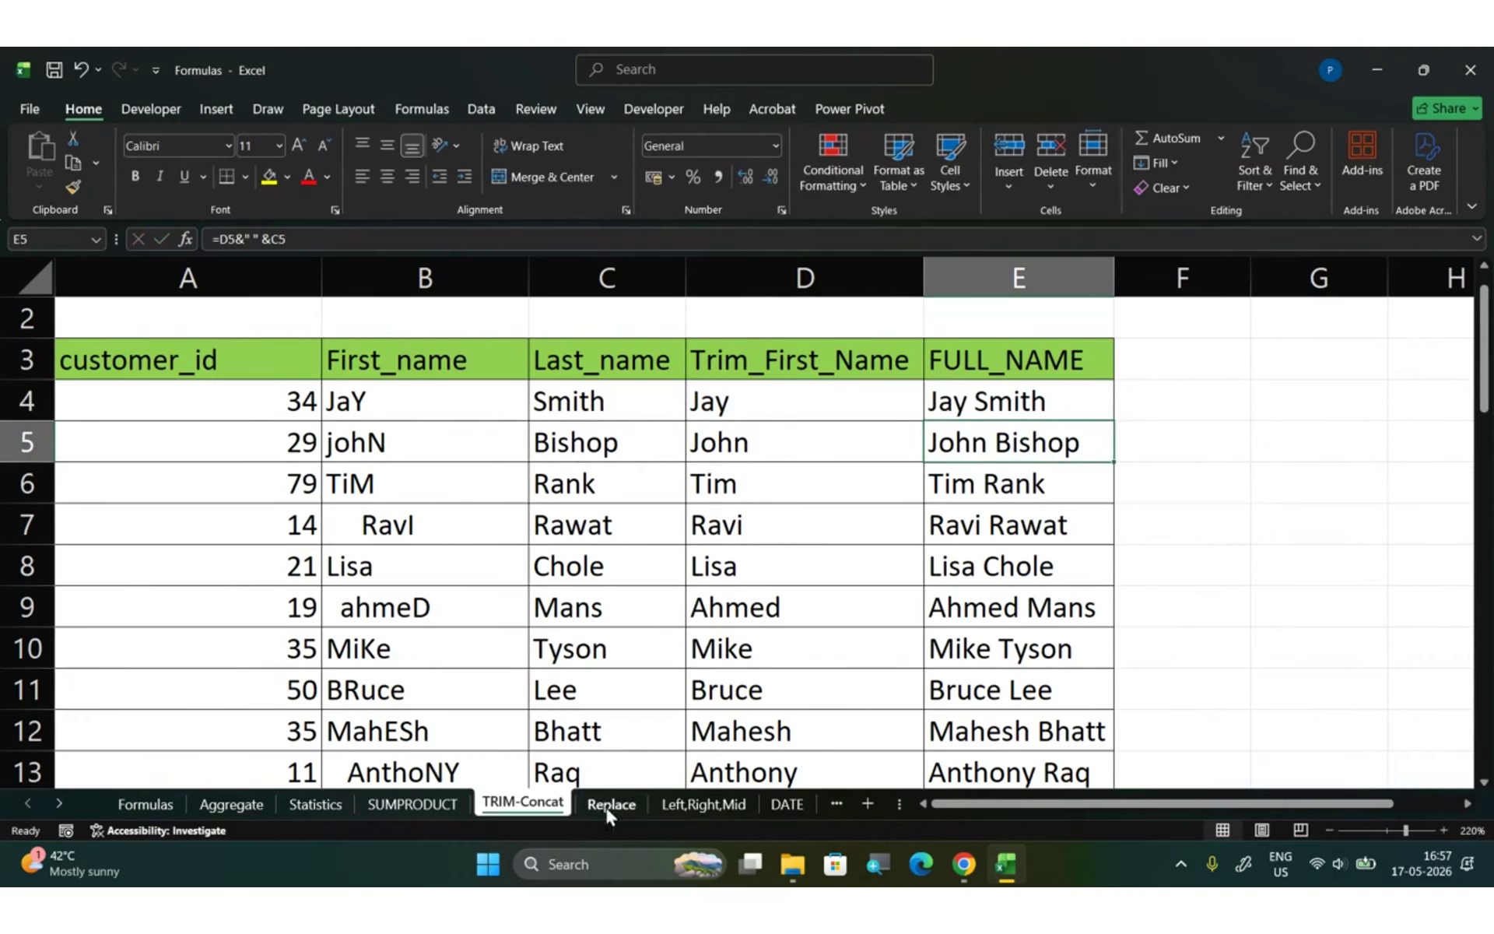
scroll(617, 657, down, 5)
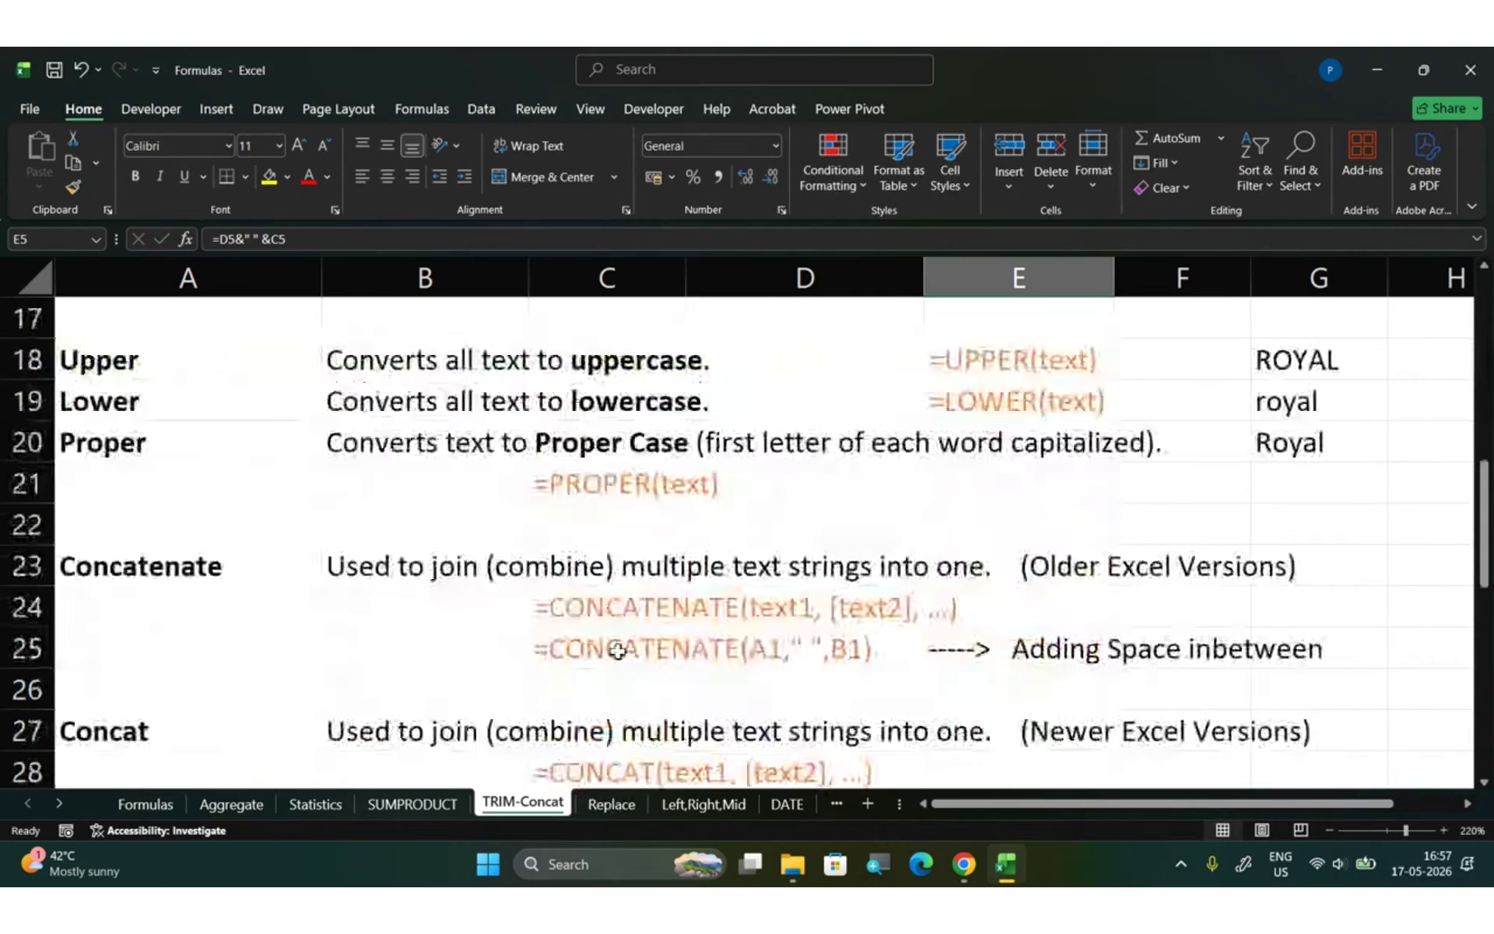
scroll(618, 651, up, 5)
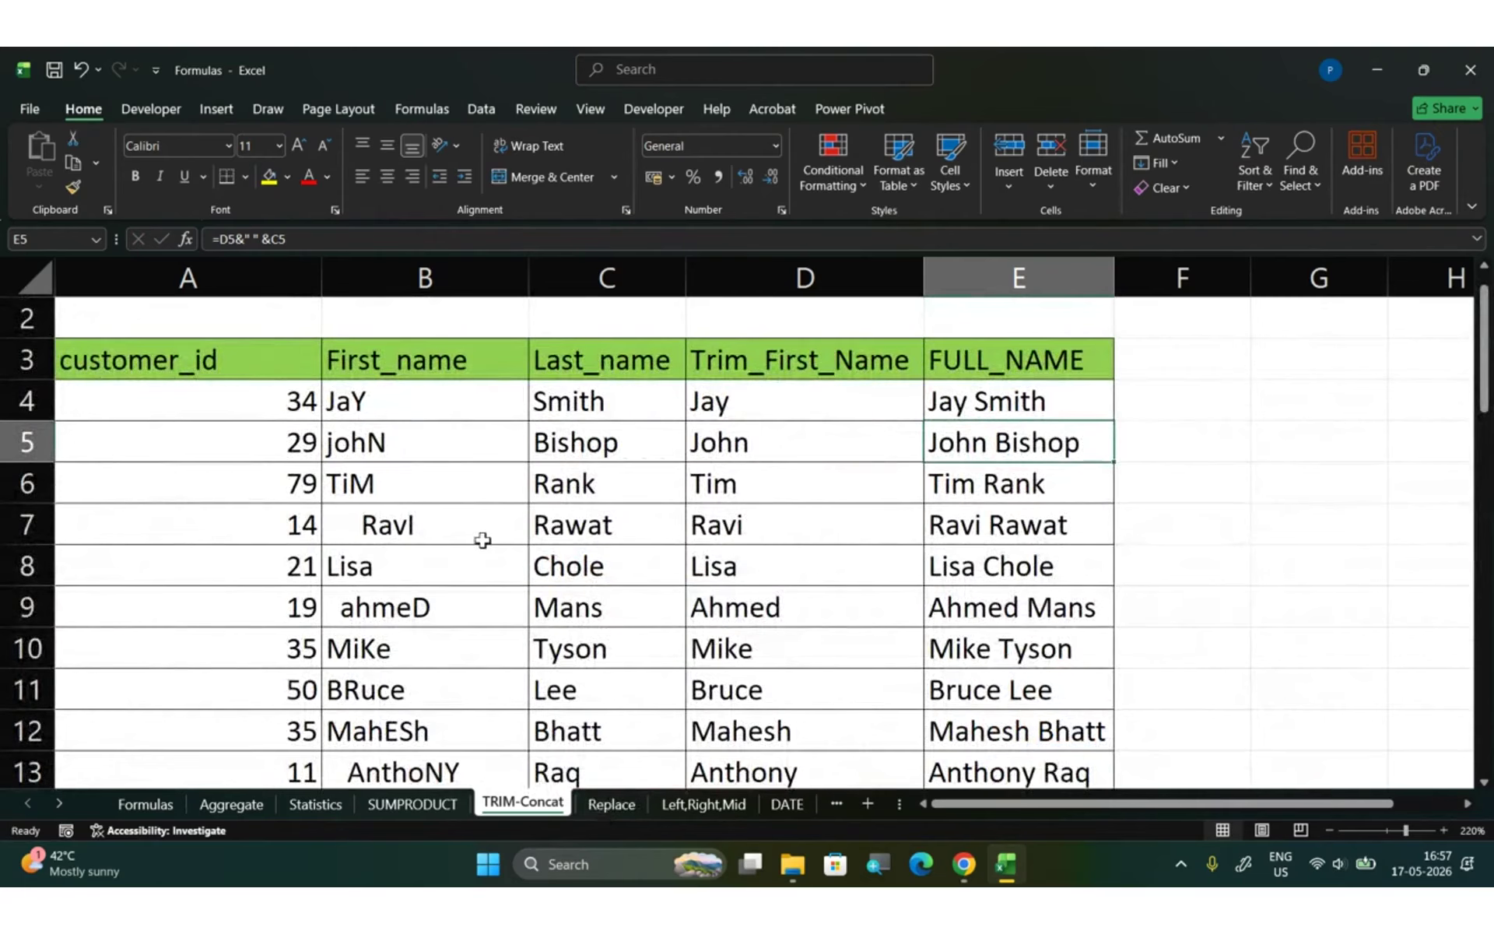
scroll(483, 537, down, 7)
scroll(482, 535, up, 4)
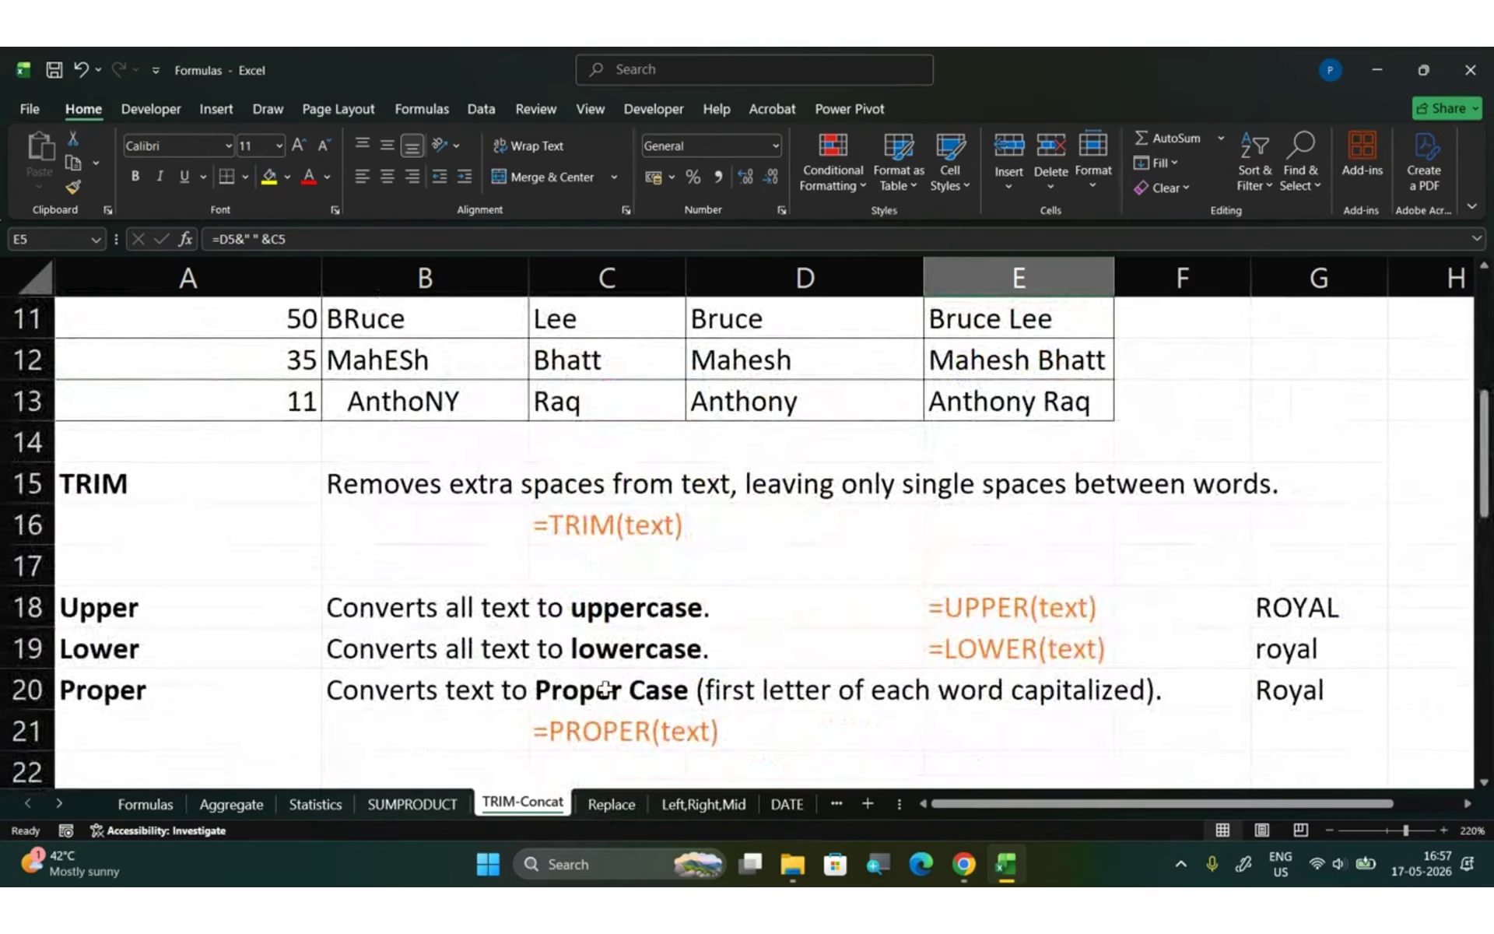
scroll(591, 669, down, 3)
scroll(623, 622, down, 2)
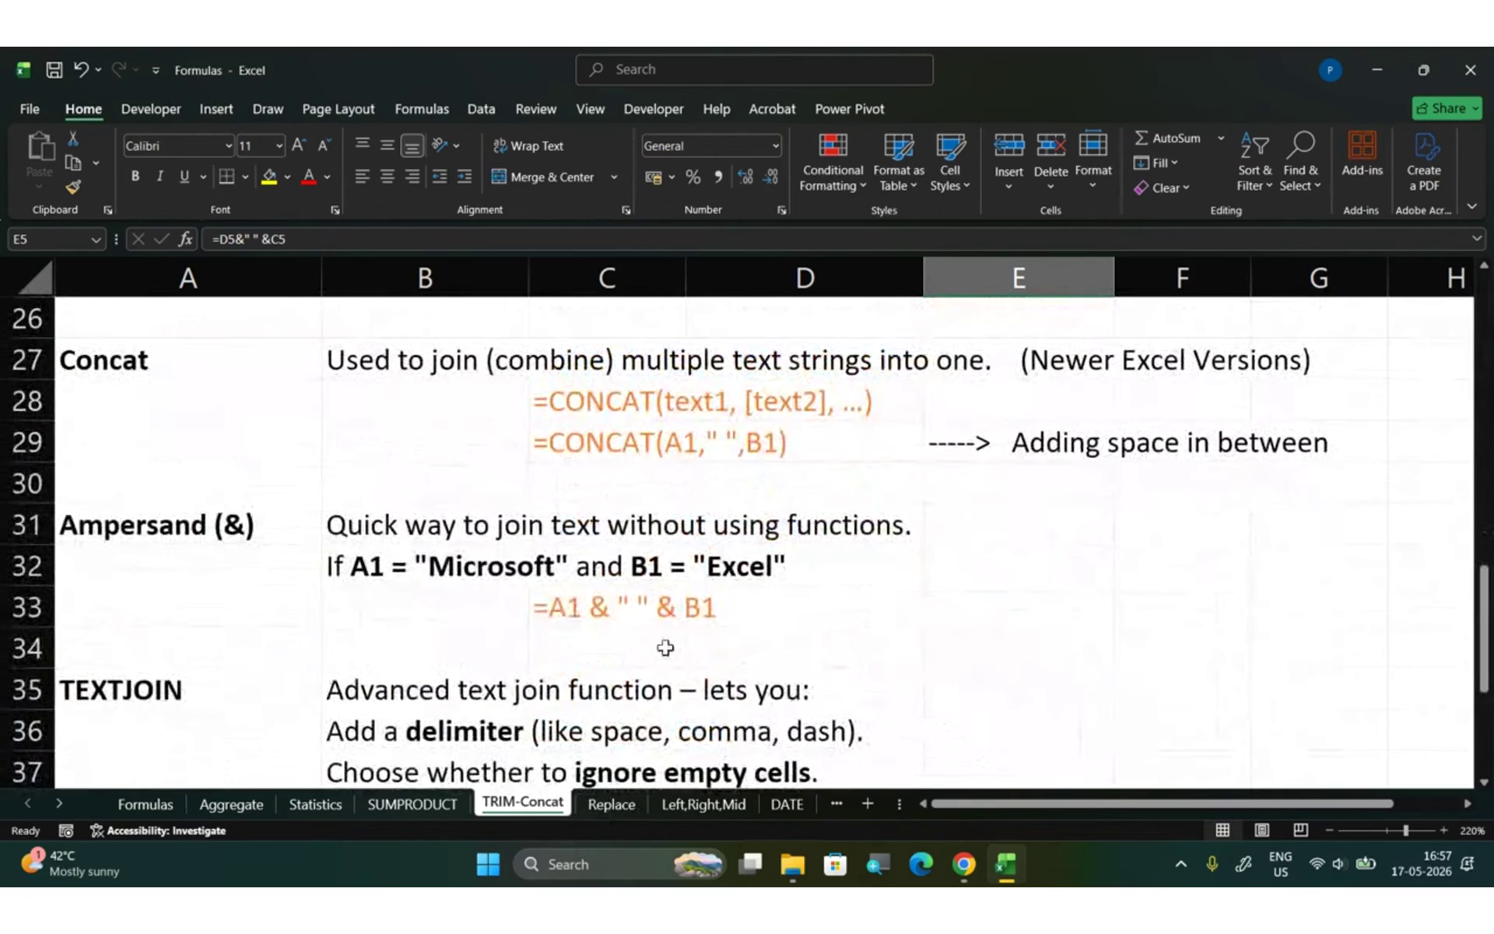
scroll(666, 648, down, 5)
scroll(739, 652, up, 9)
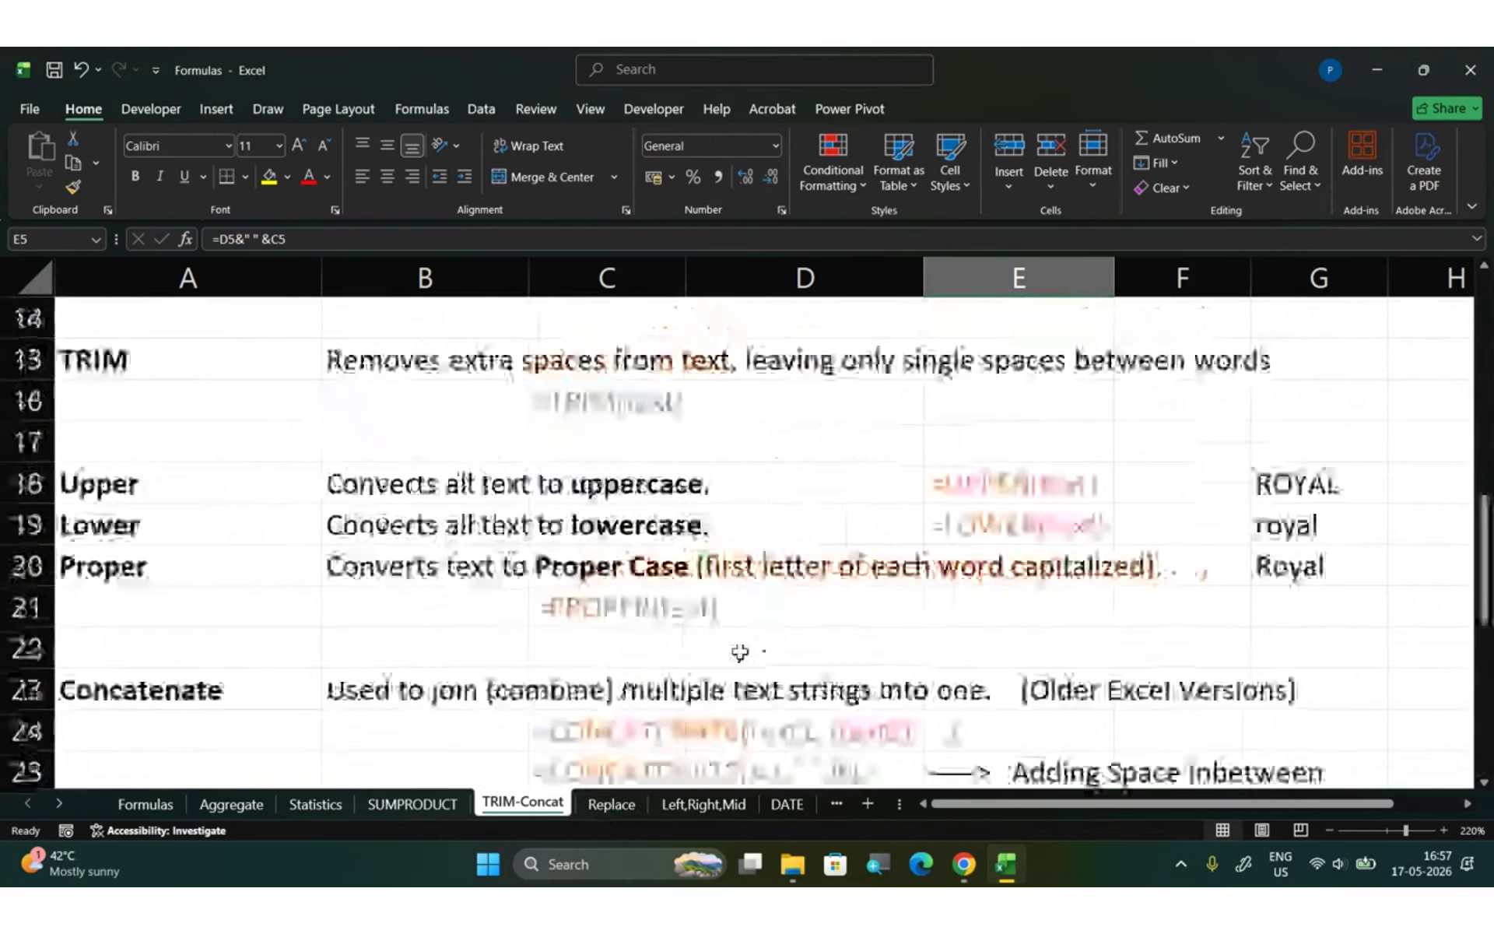
scroll(739, 652, up, 4)
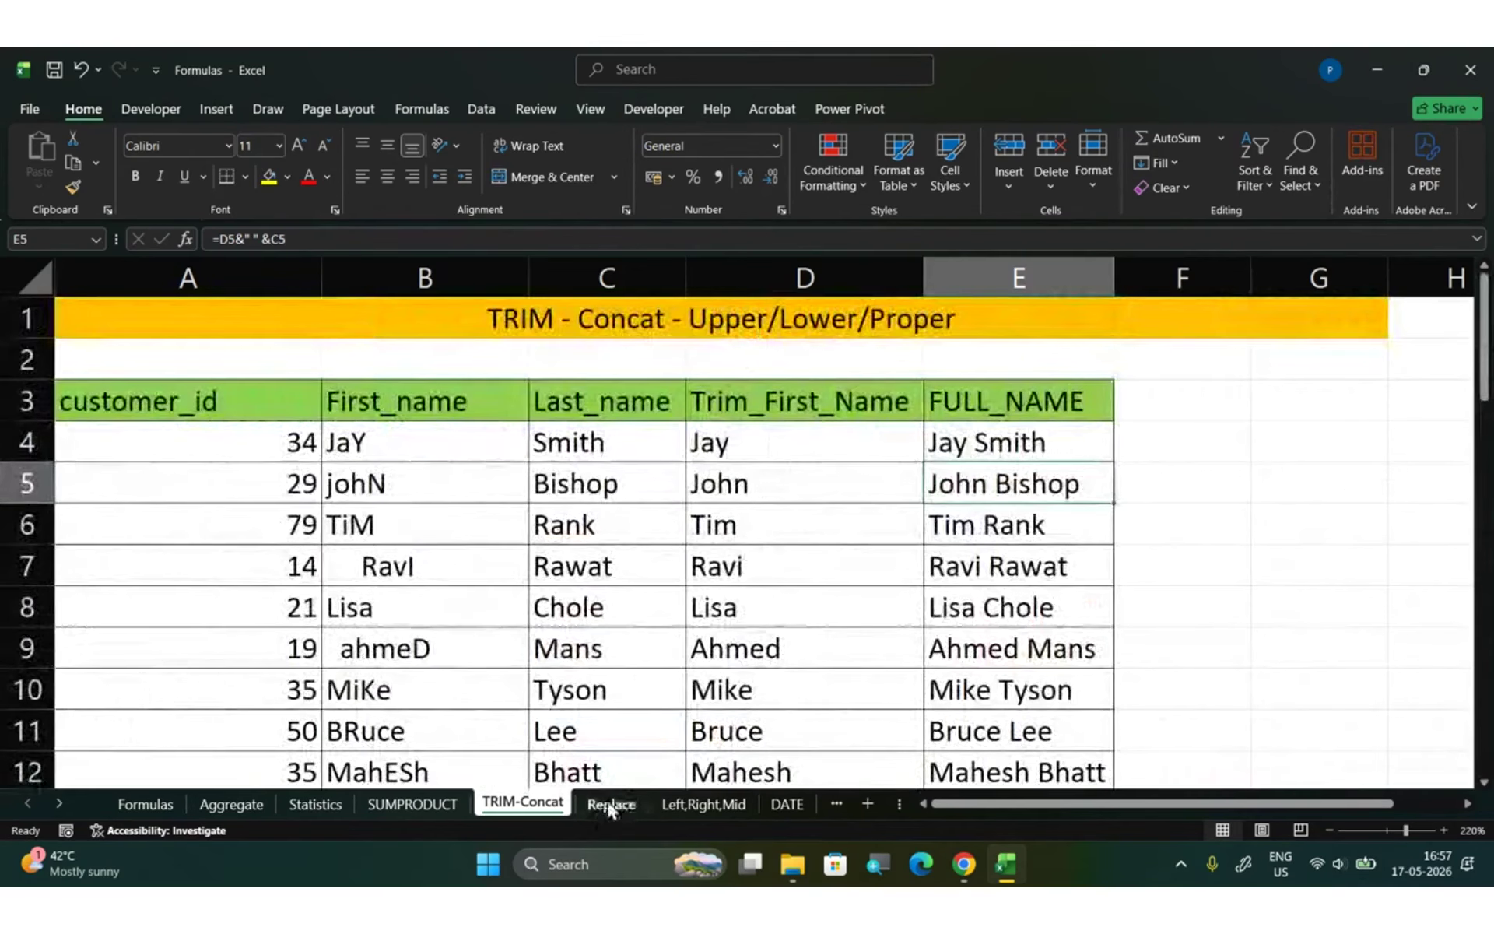
- On the Replace sheet, enter =LEN(A4) in B4 and fill it down the LEN column for all e-mail IDs
click(609, 805)
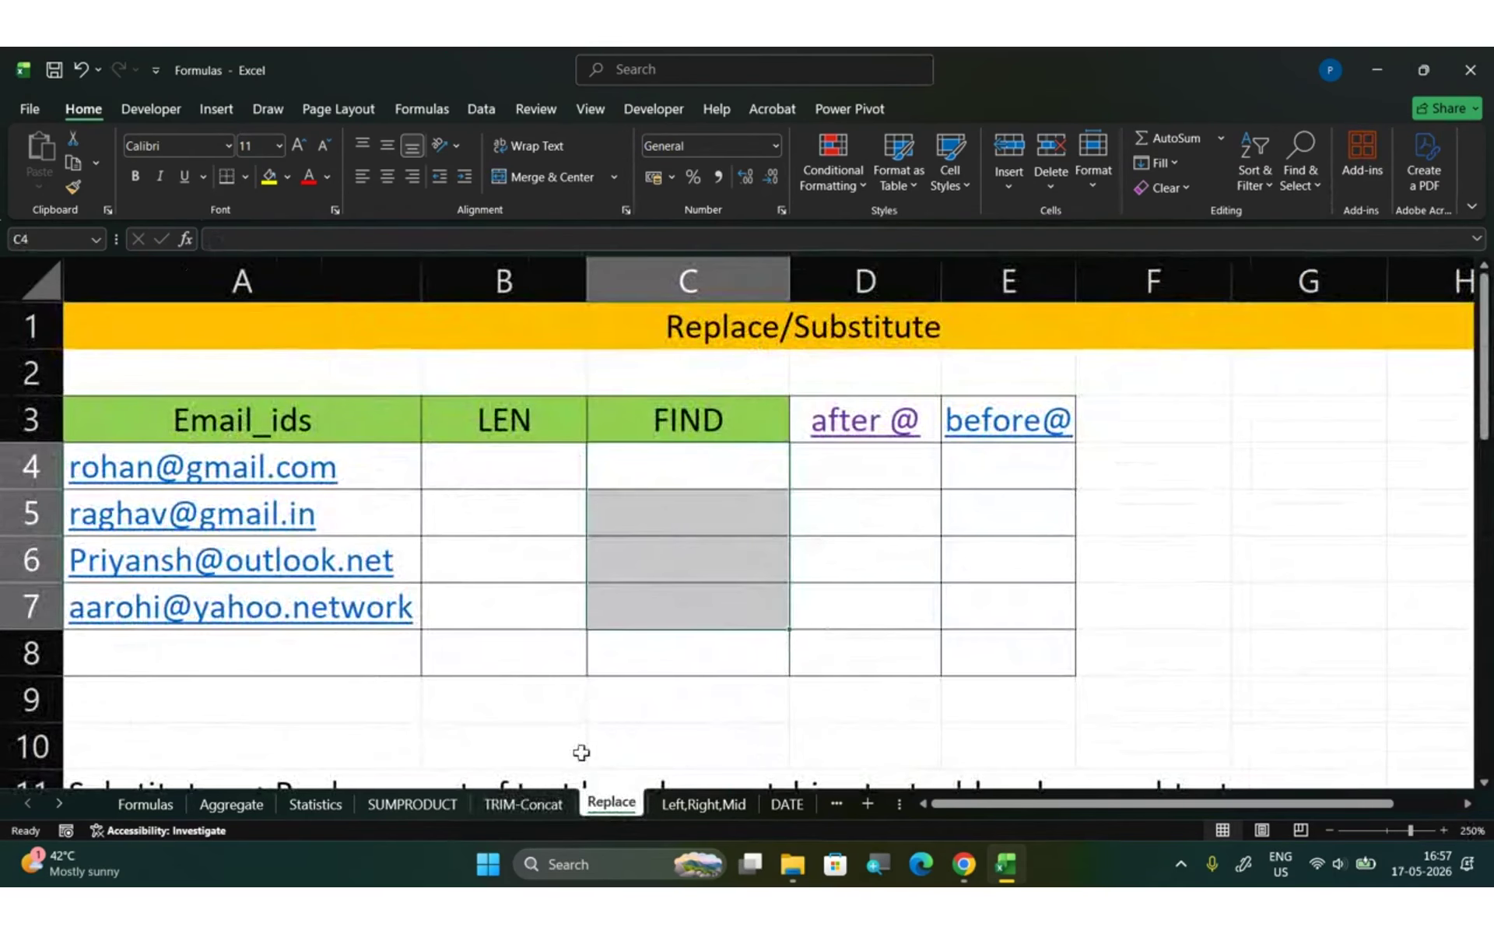
click(554, 721)
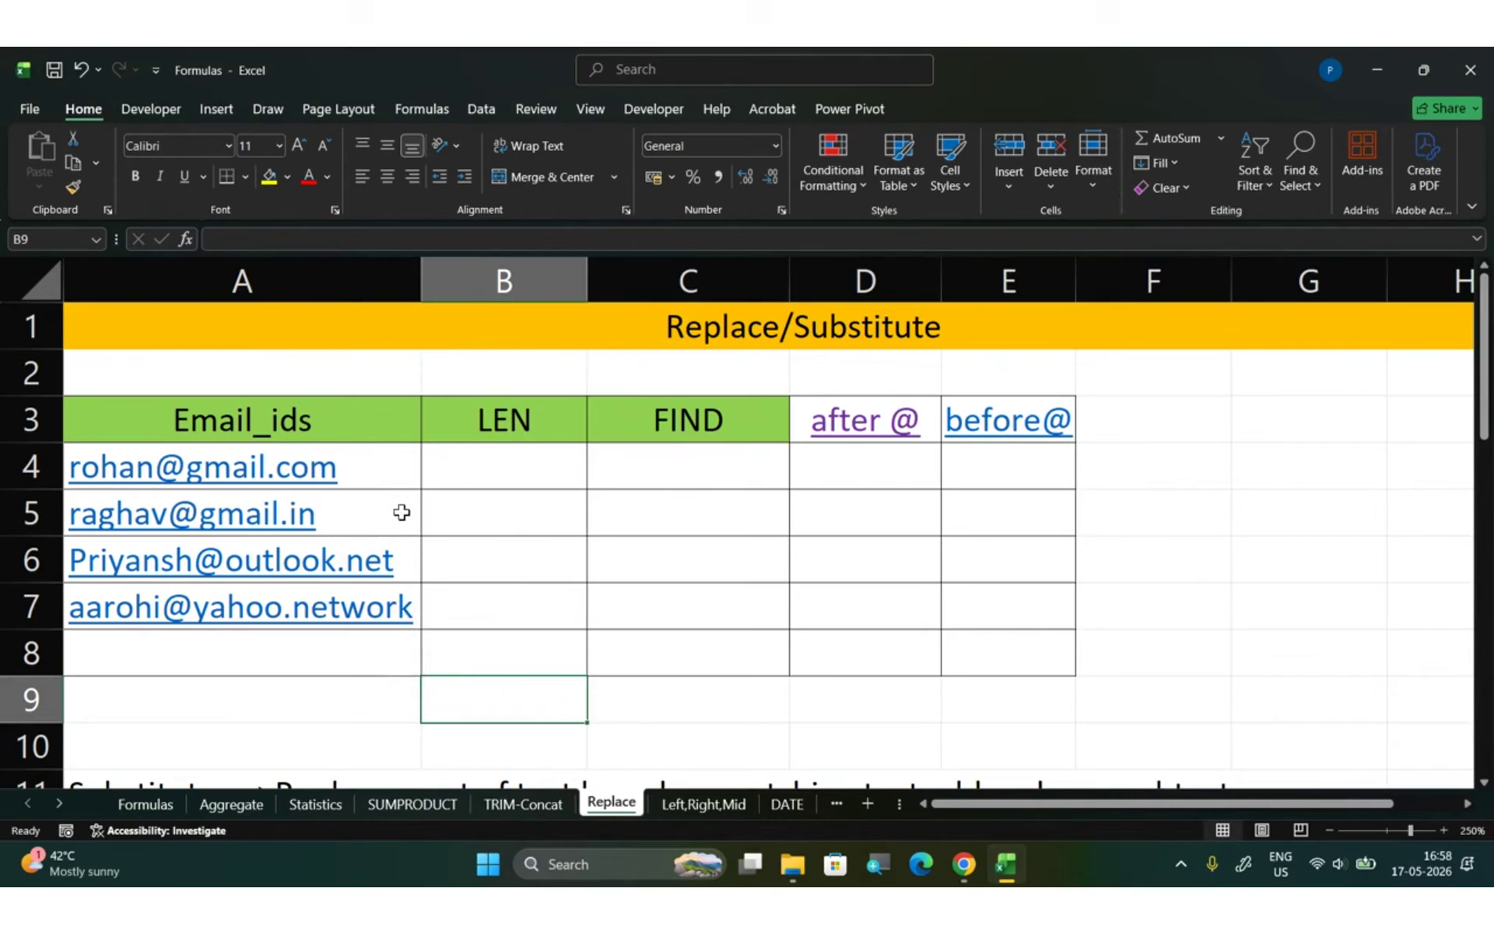
click(507, 465)
text(=le)
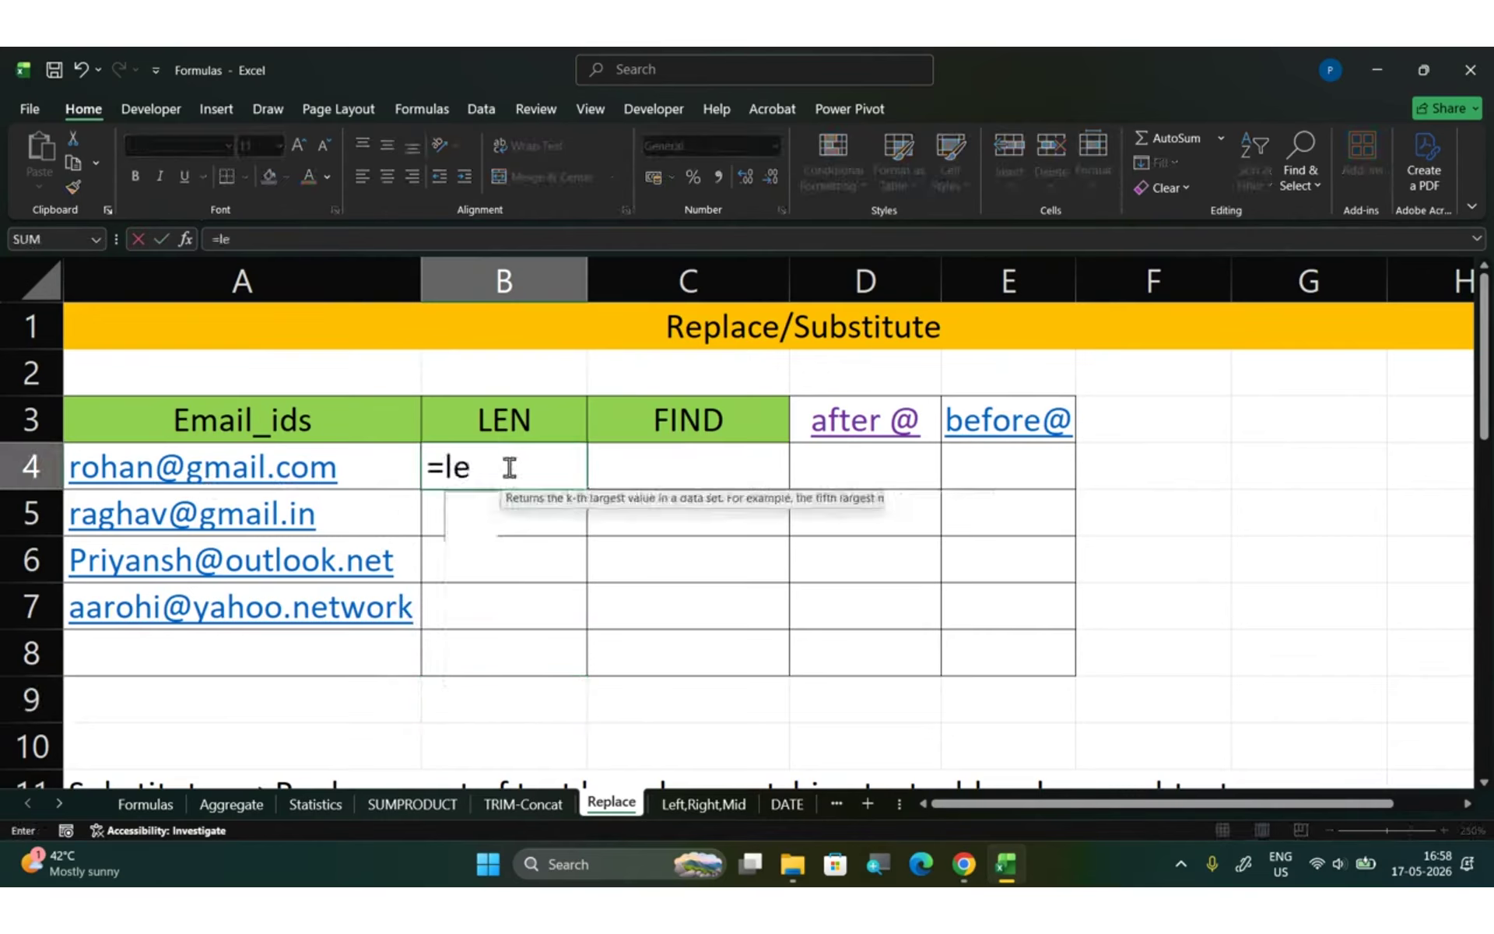
text(n)
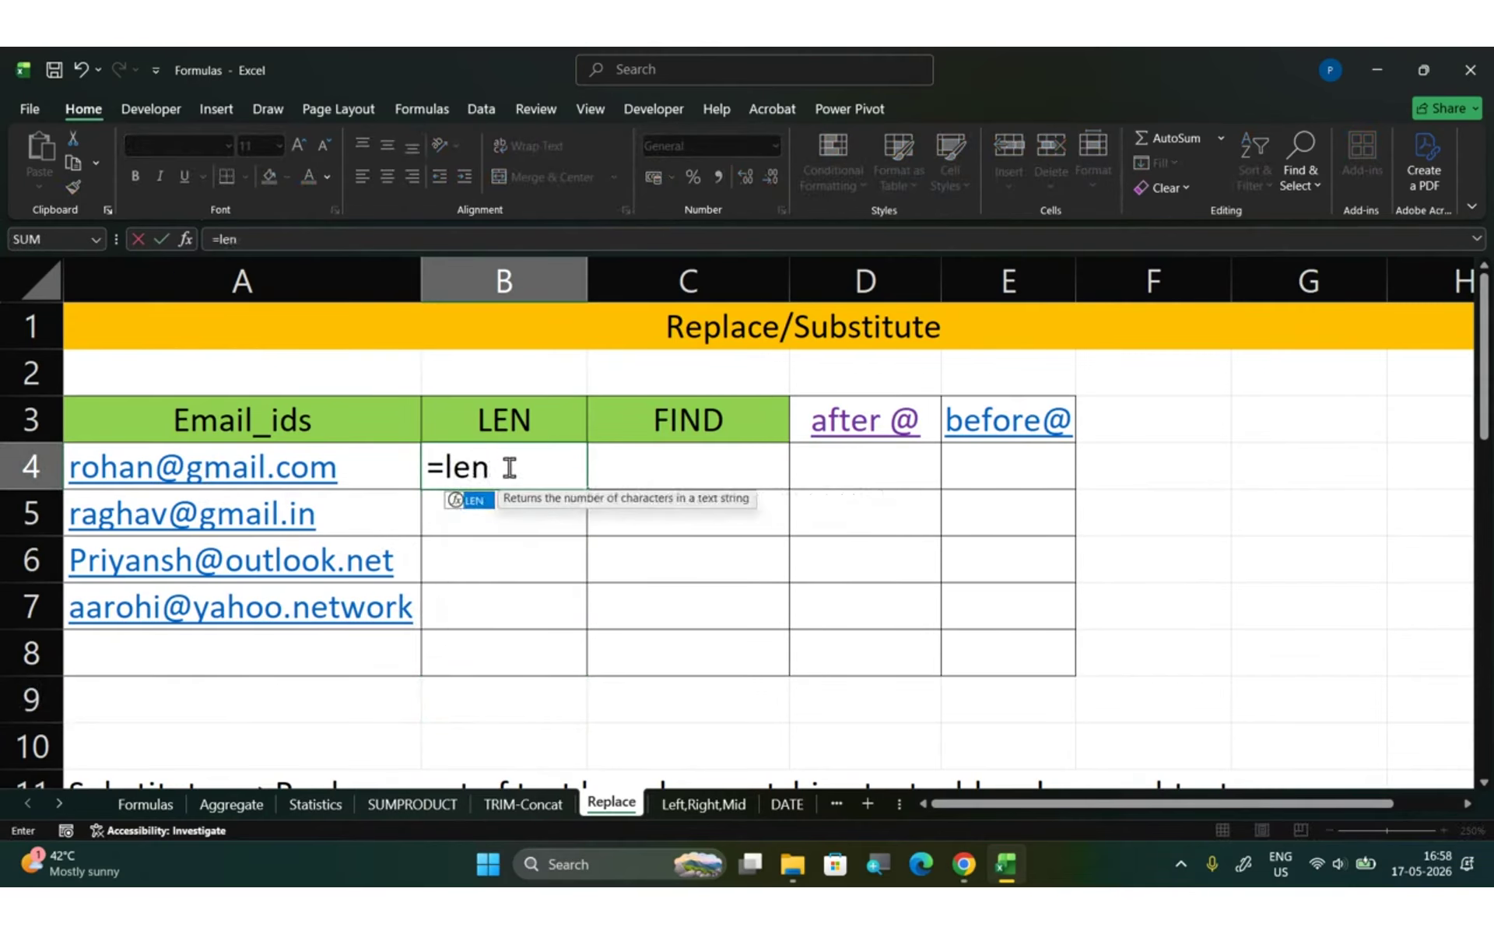
key(Tab)
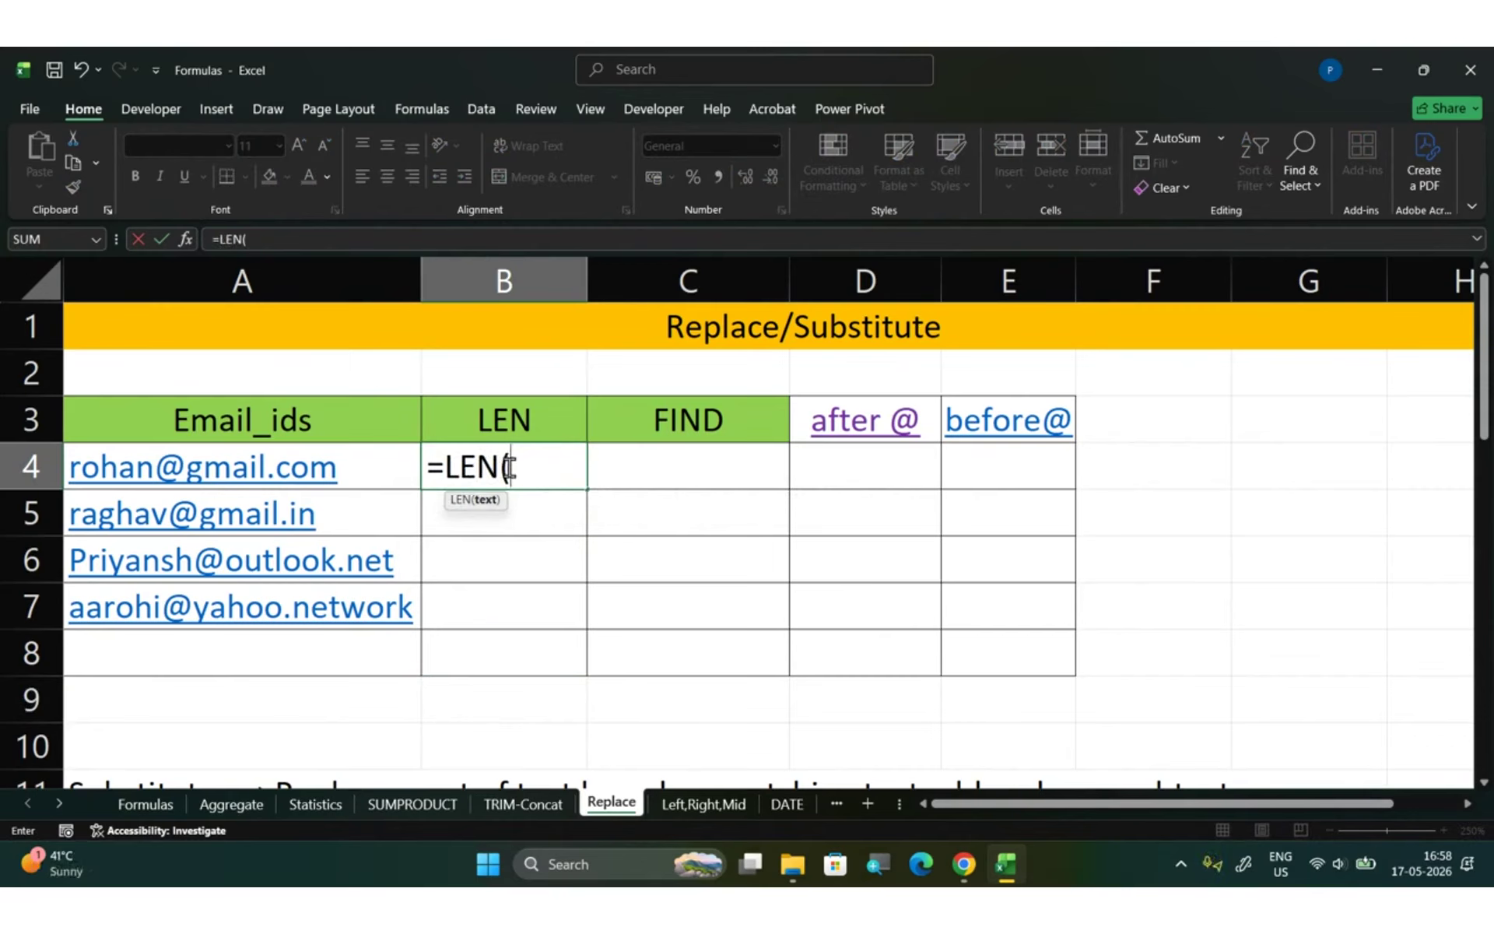
click(371, 462)
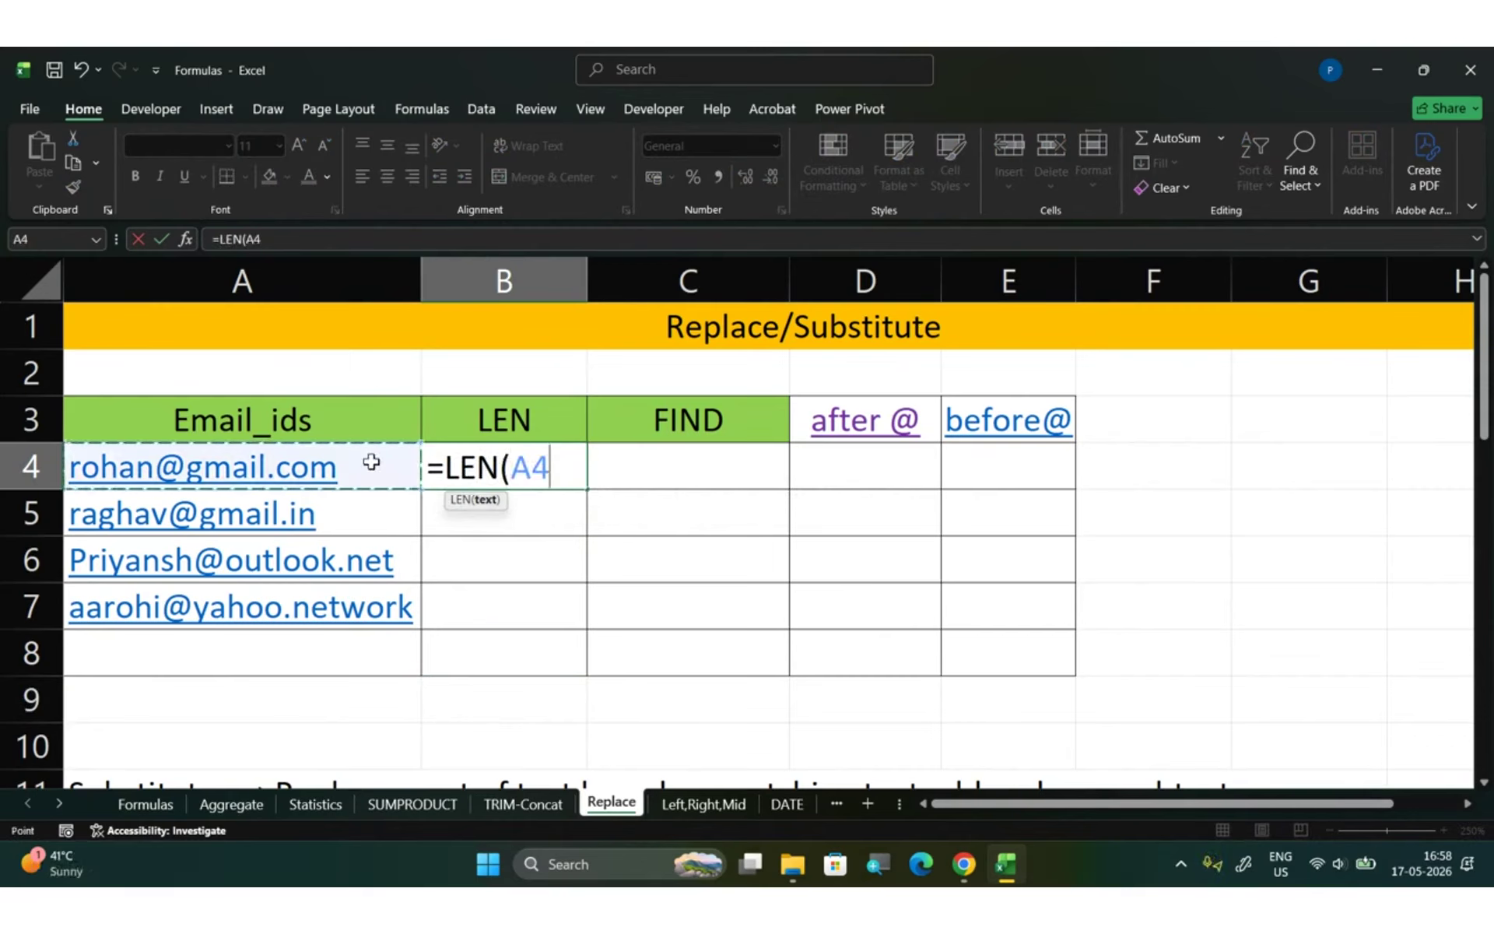
text())
key(Return)
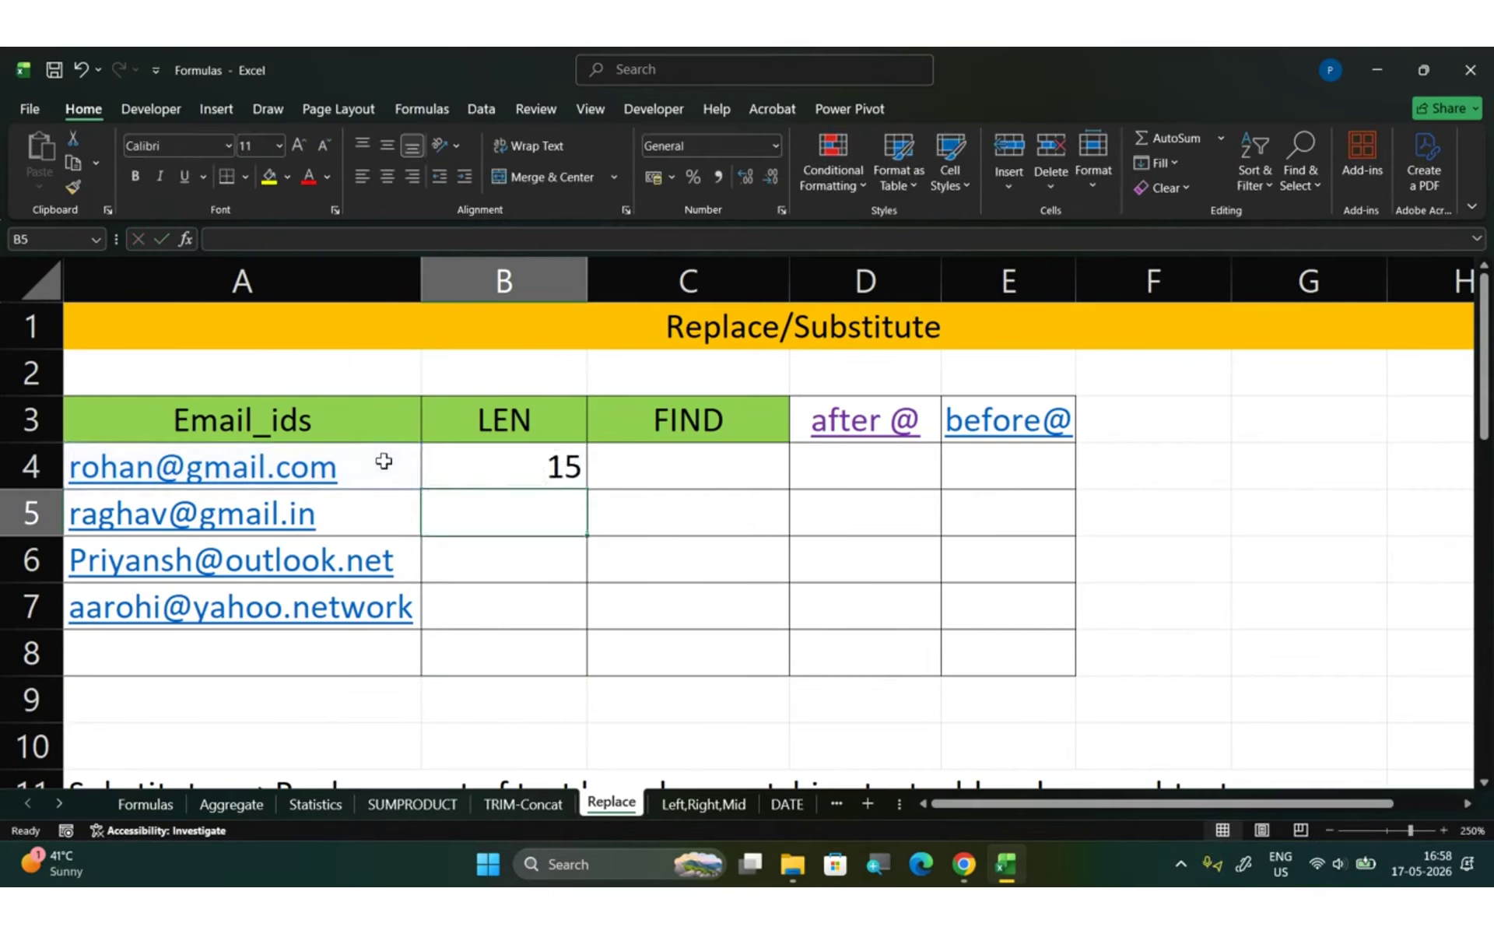
click(565, 458)
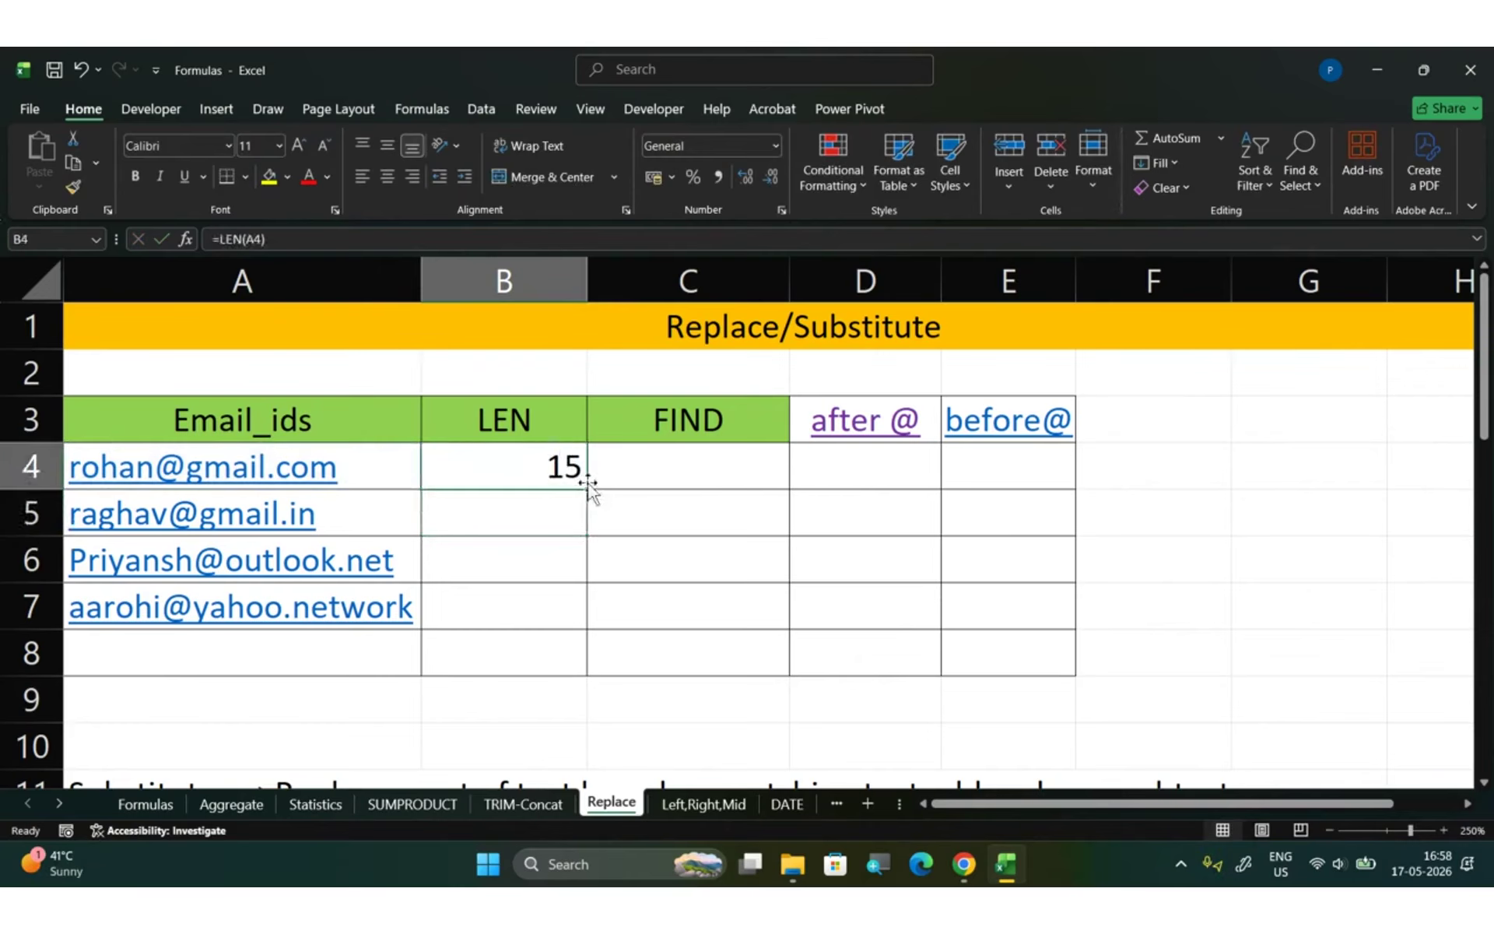
double_click(589, 486)
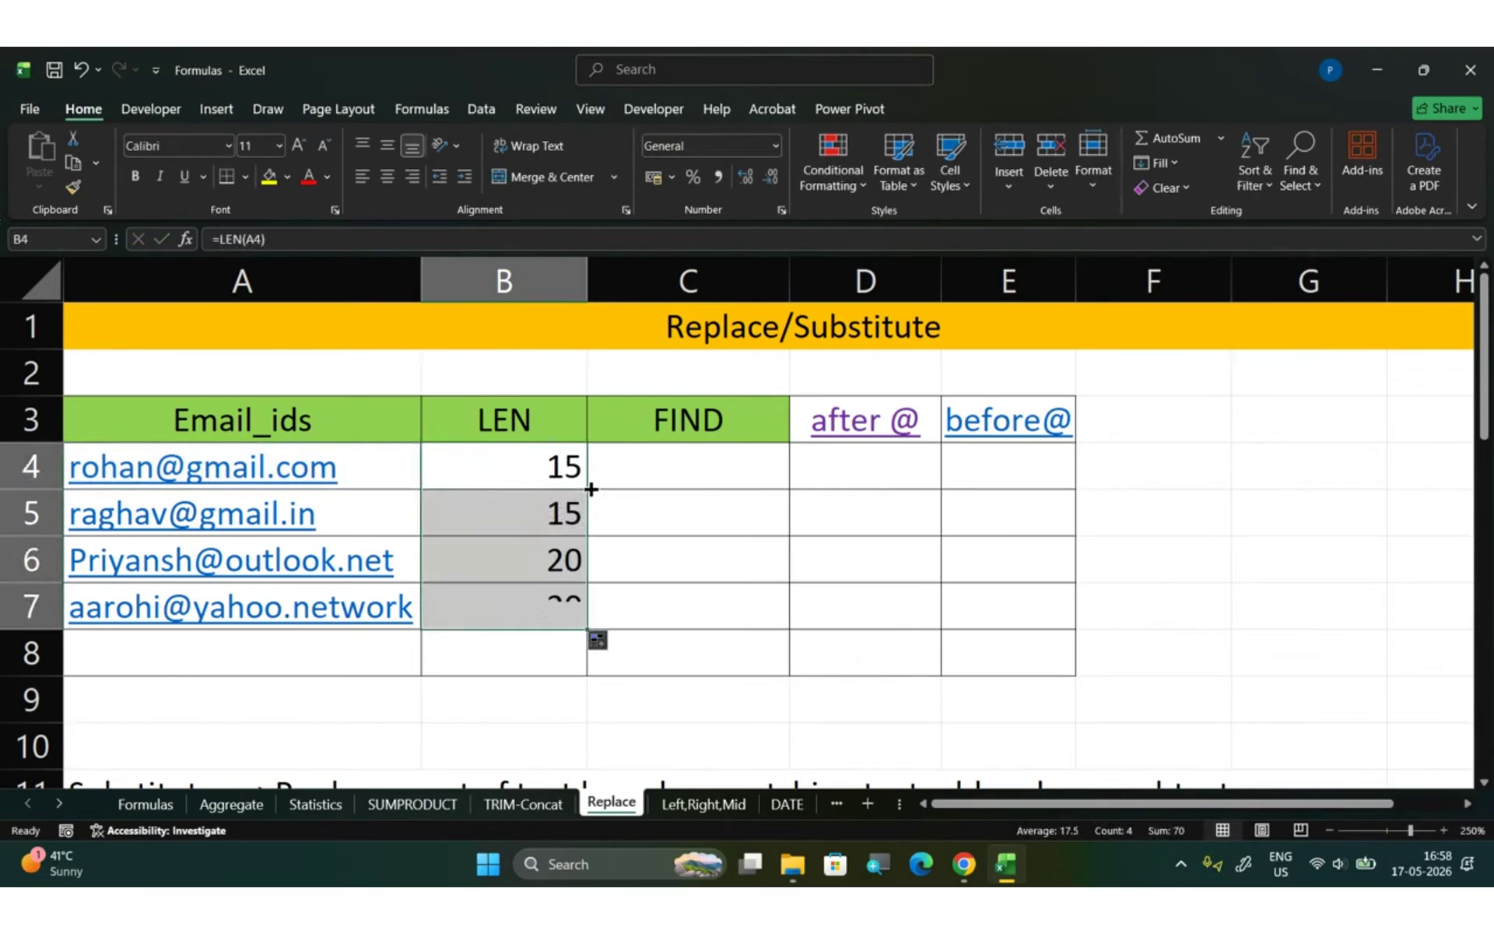
- Put an apostrophe before the formula in B4 so that =LEN(A4) is shown as text
click(510, 462)
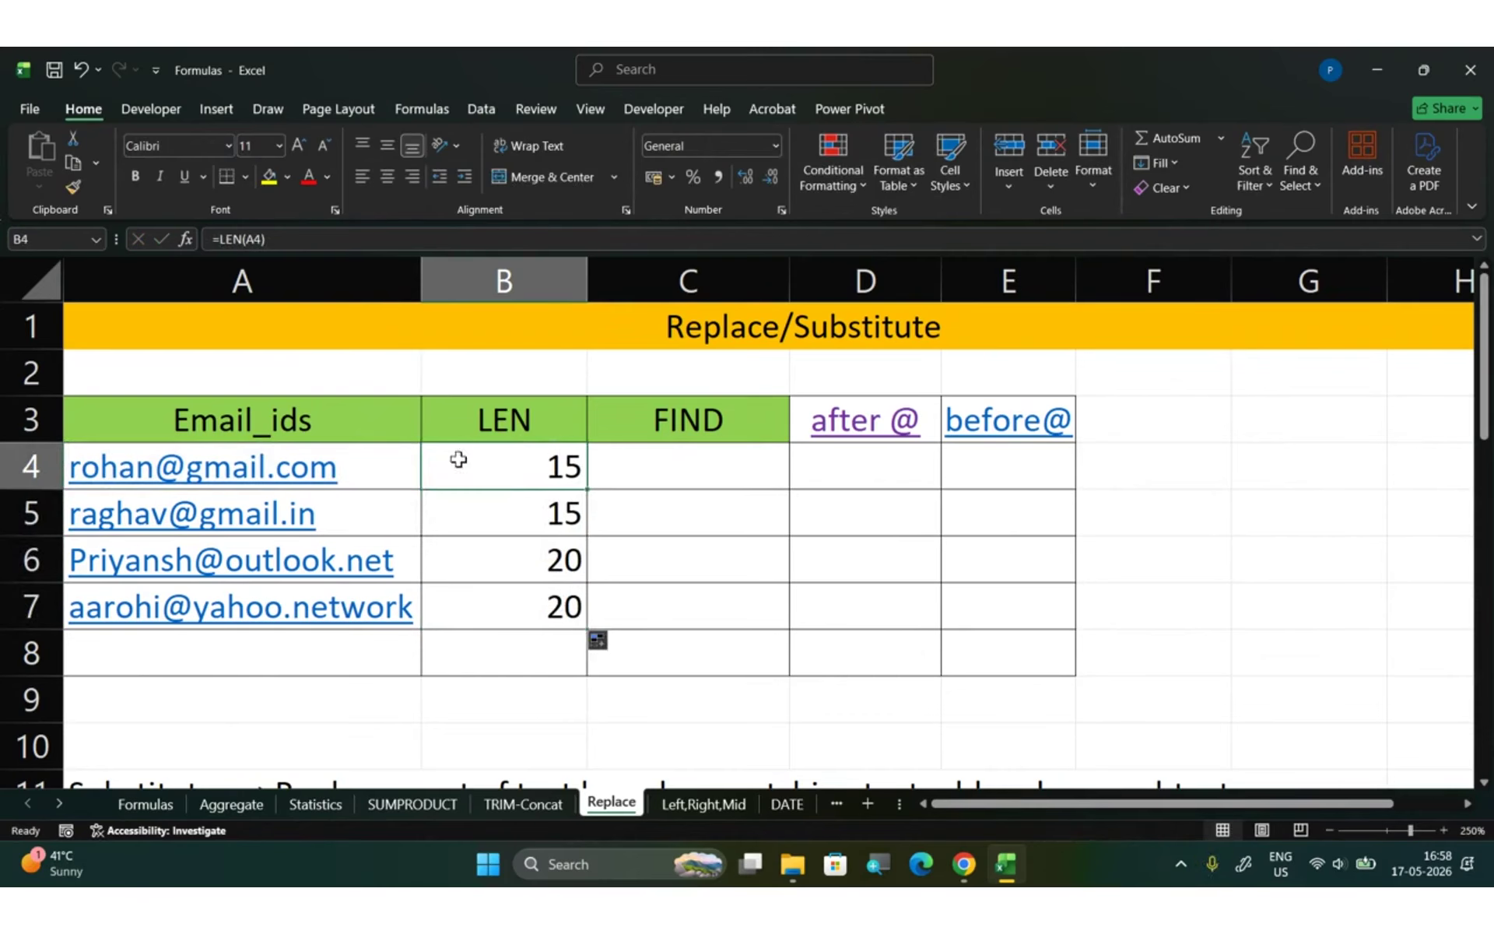
double_click(458, 459)
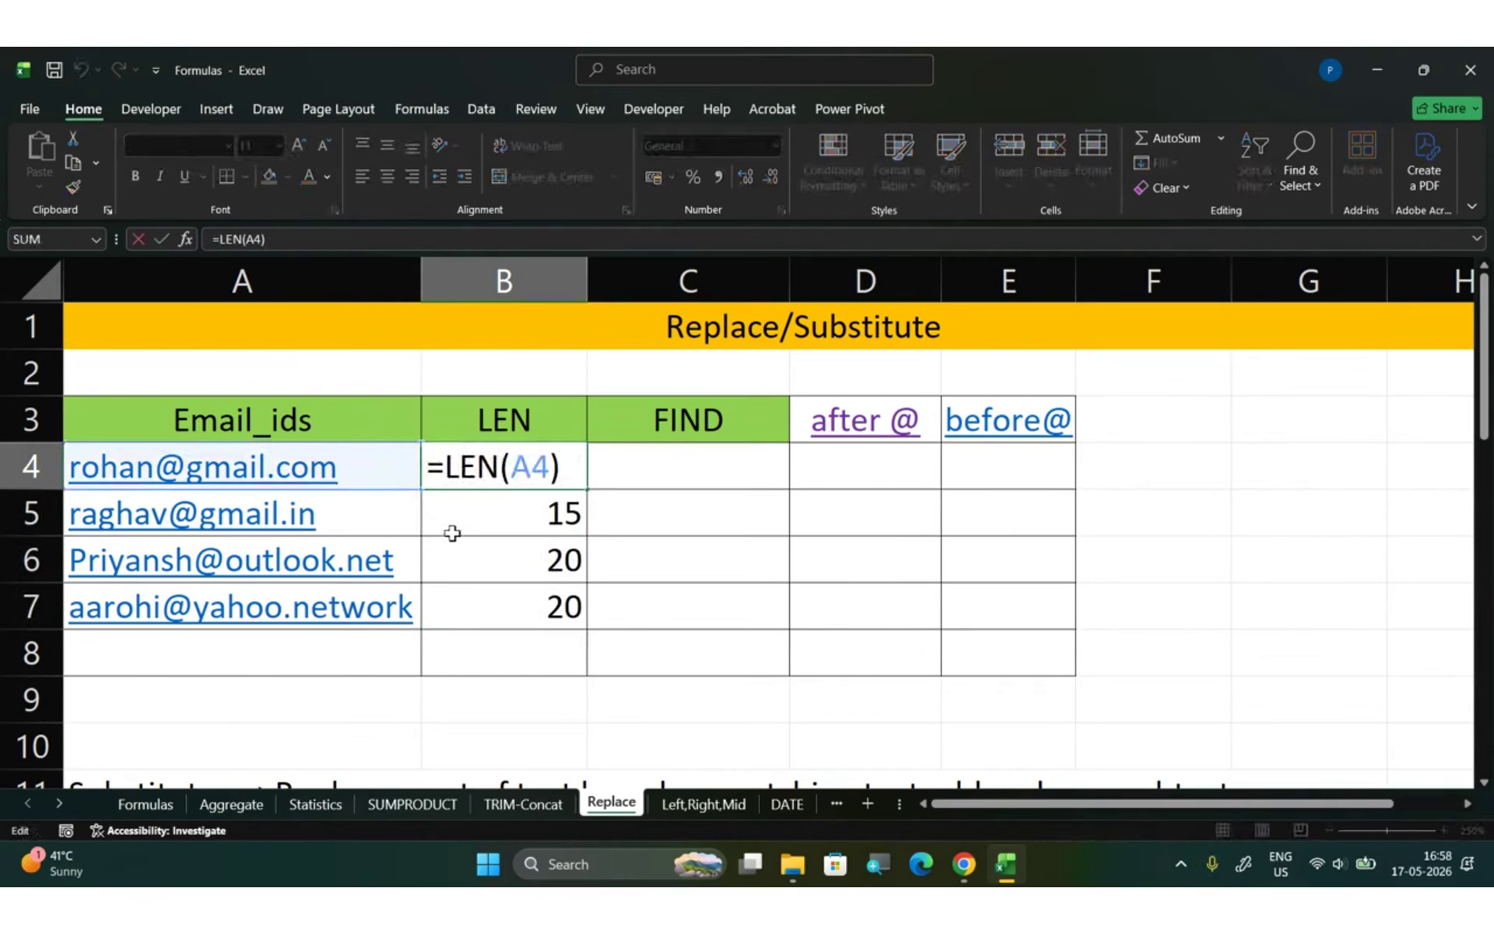
key(Home)
text(')
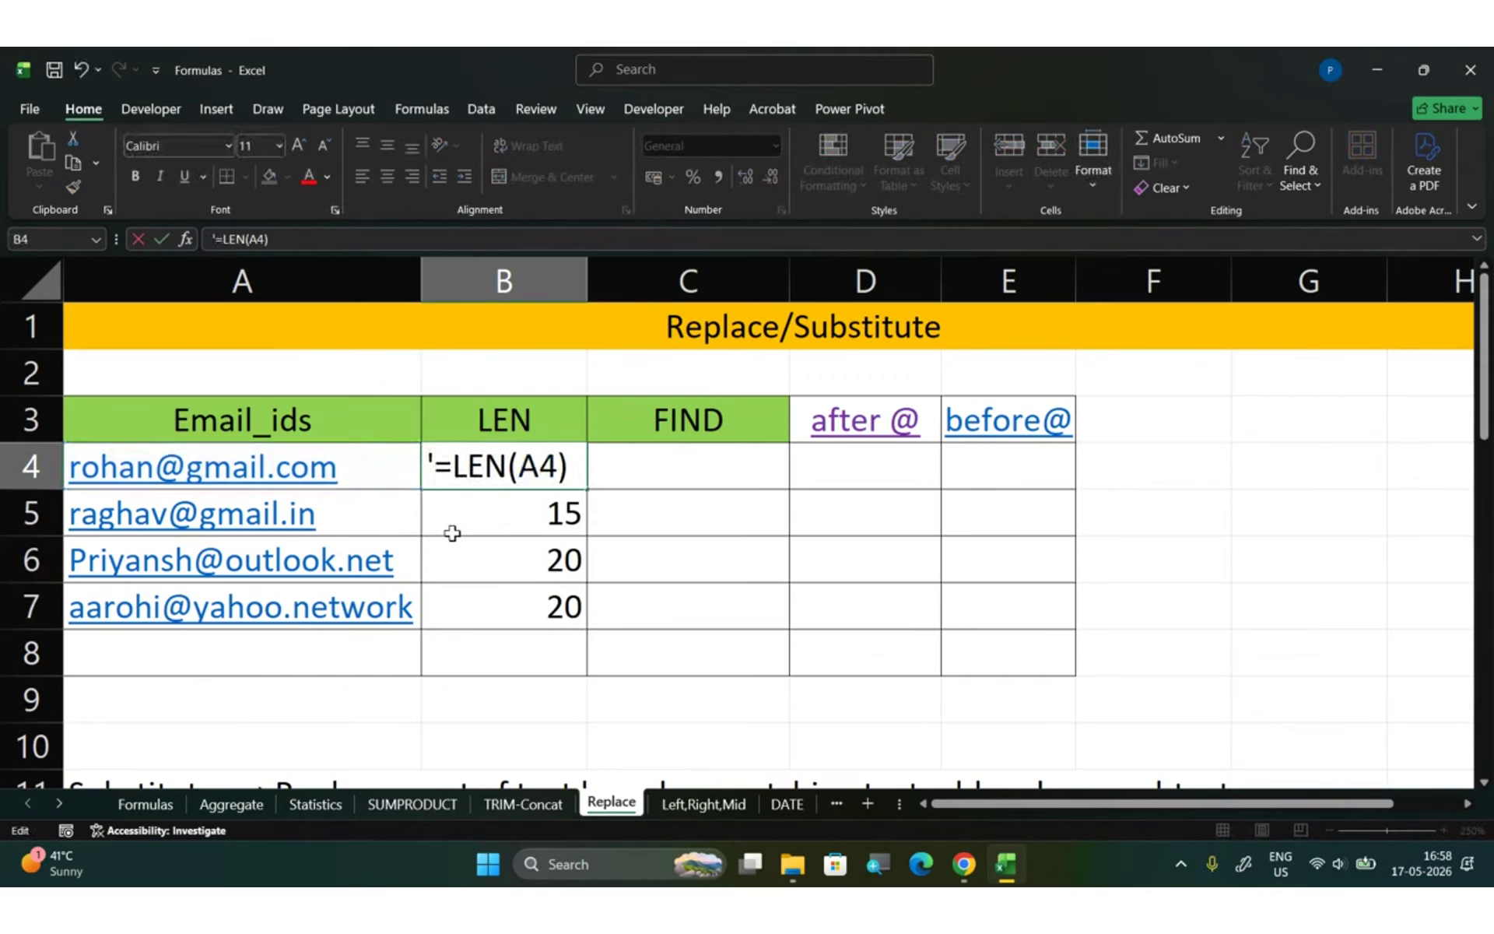
key(Return)
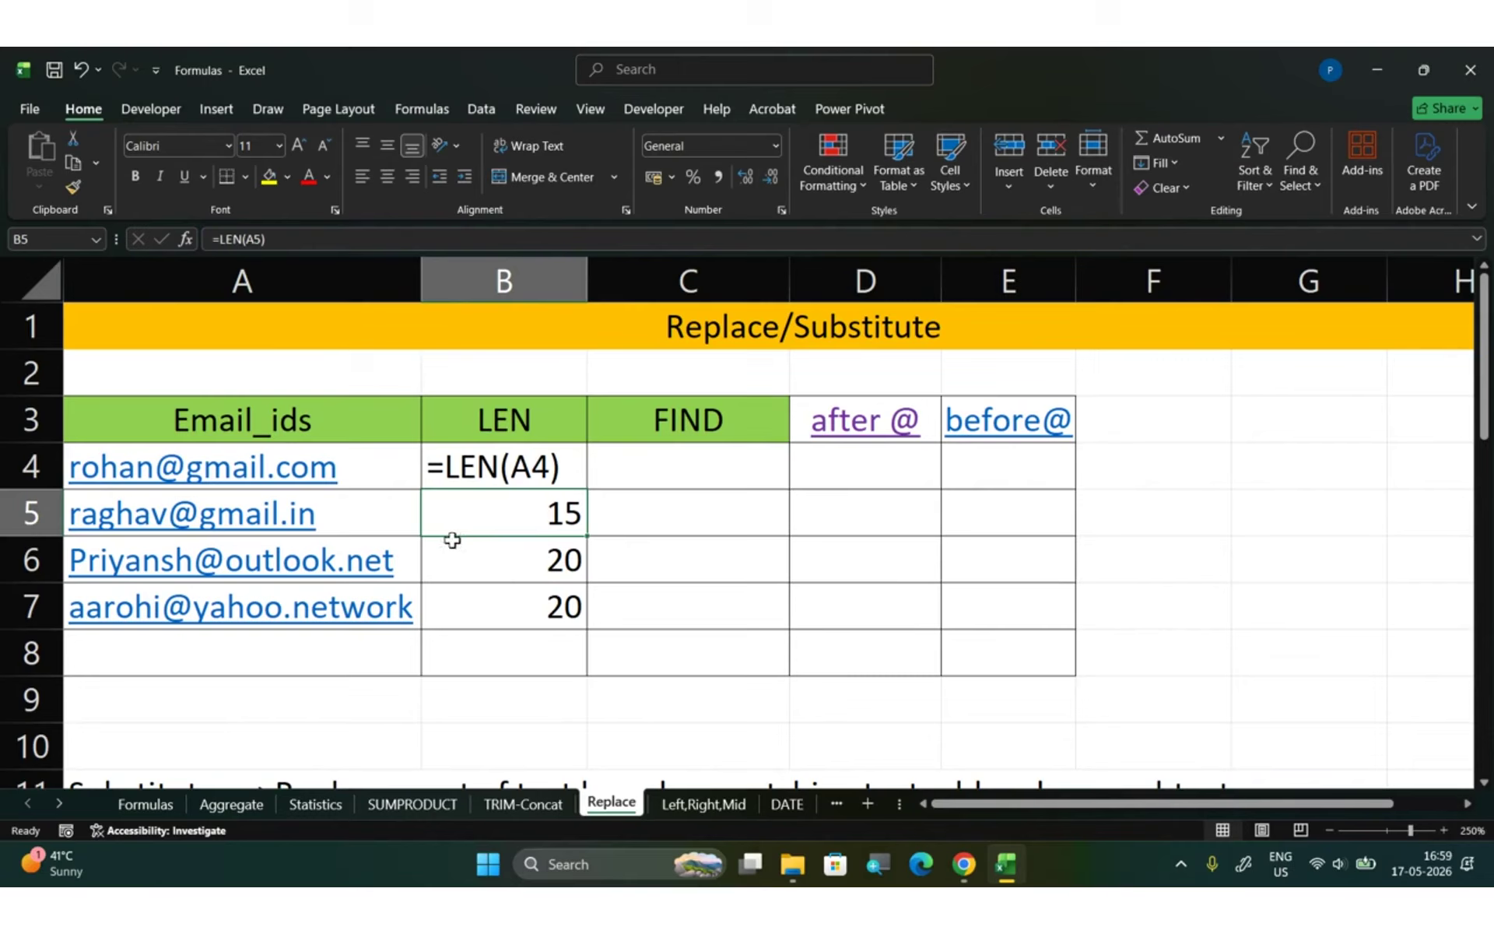
- Insert three spaces after the dot in the e-mail address in A4
click(264, 467)
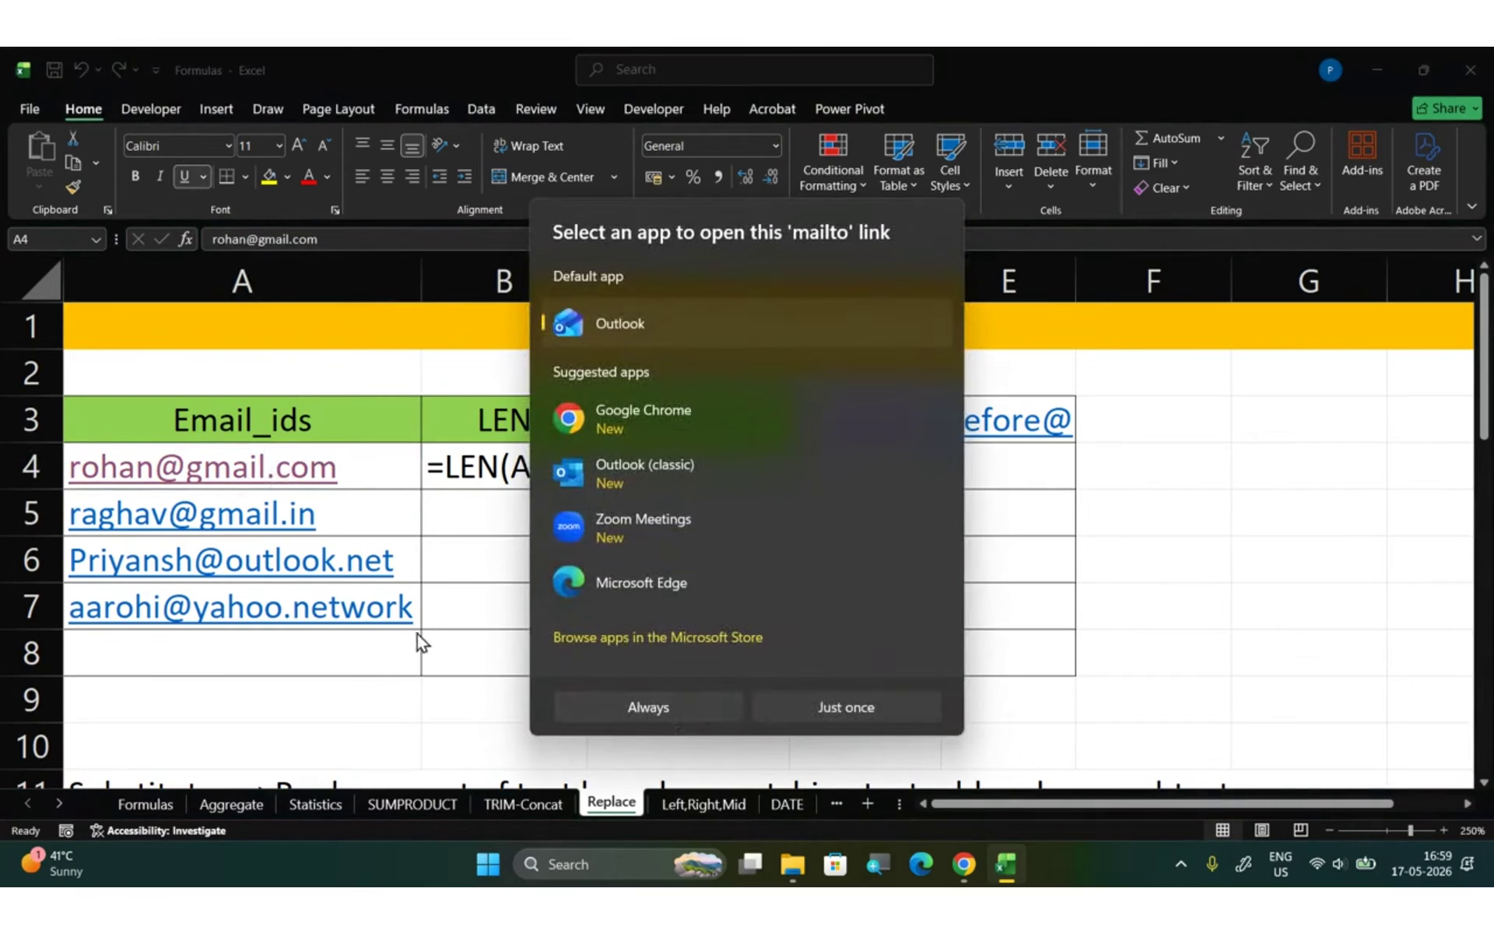
key(Escape)
double_click(276, 465)
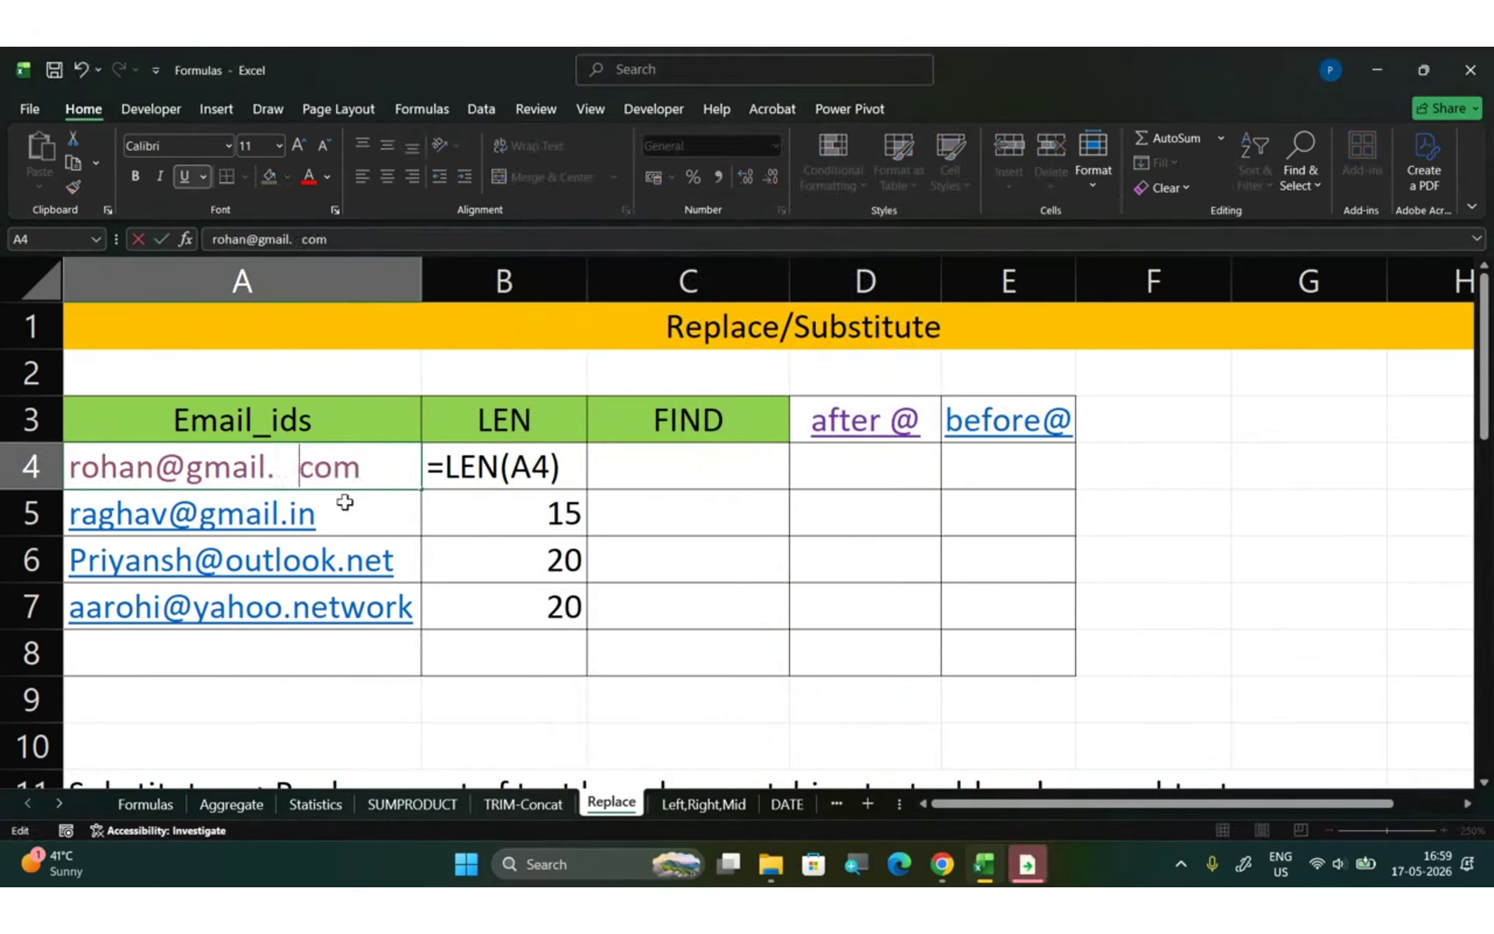
click(376, 720)
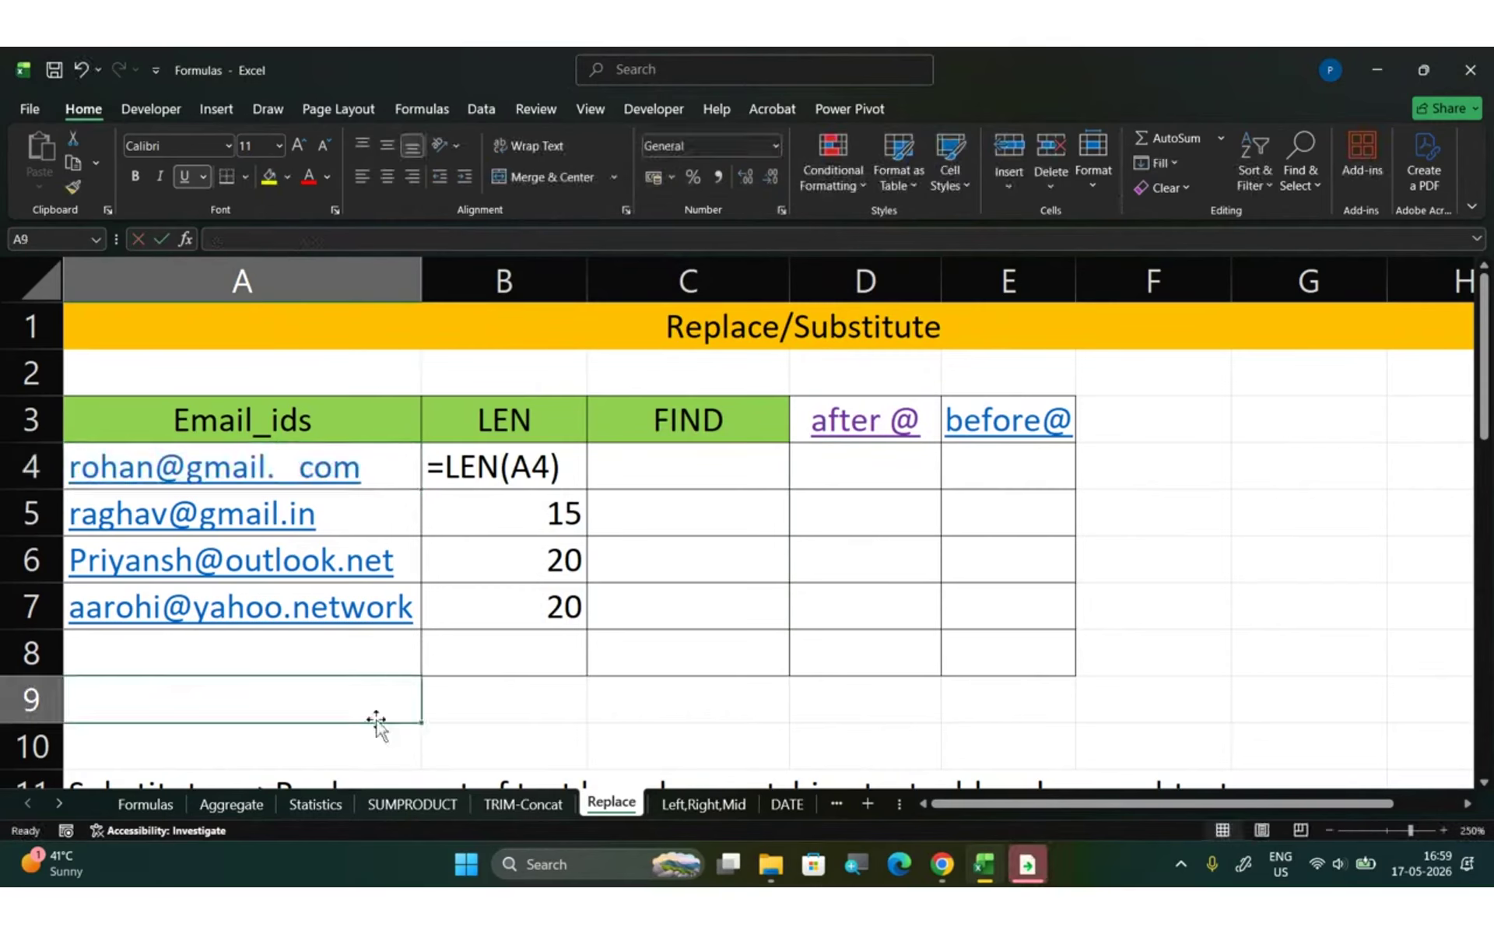
- Remove the leading apostrophe from B4 to make =LEN(A4) a live formula again
double_click(434, 467)
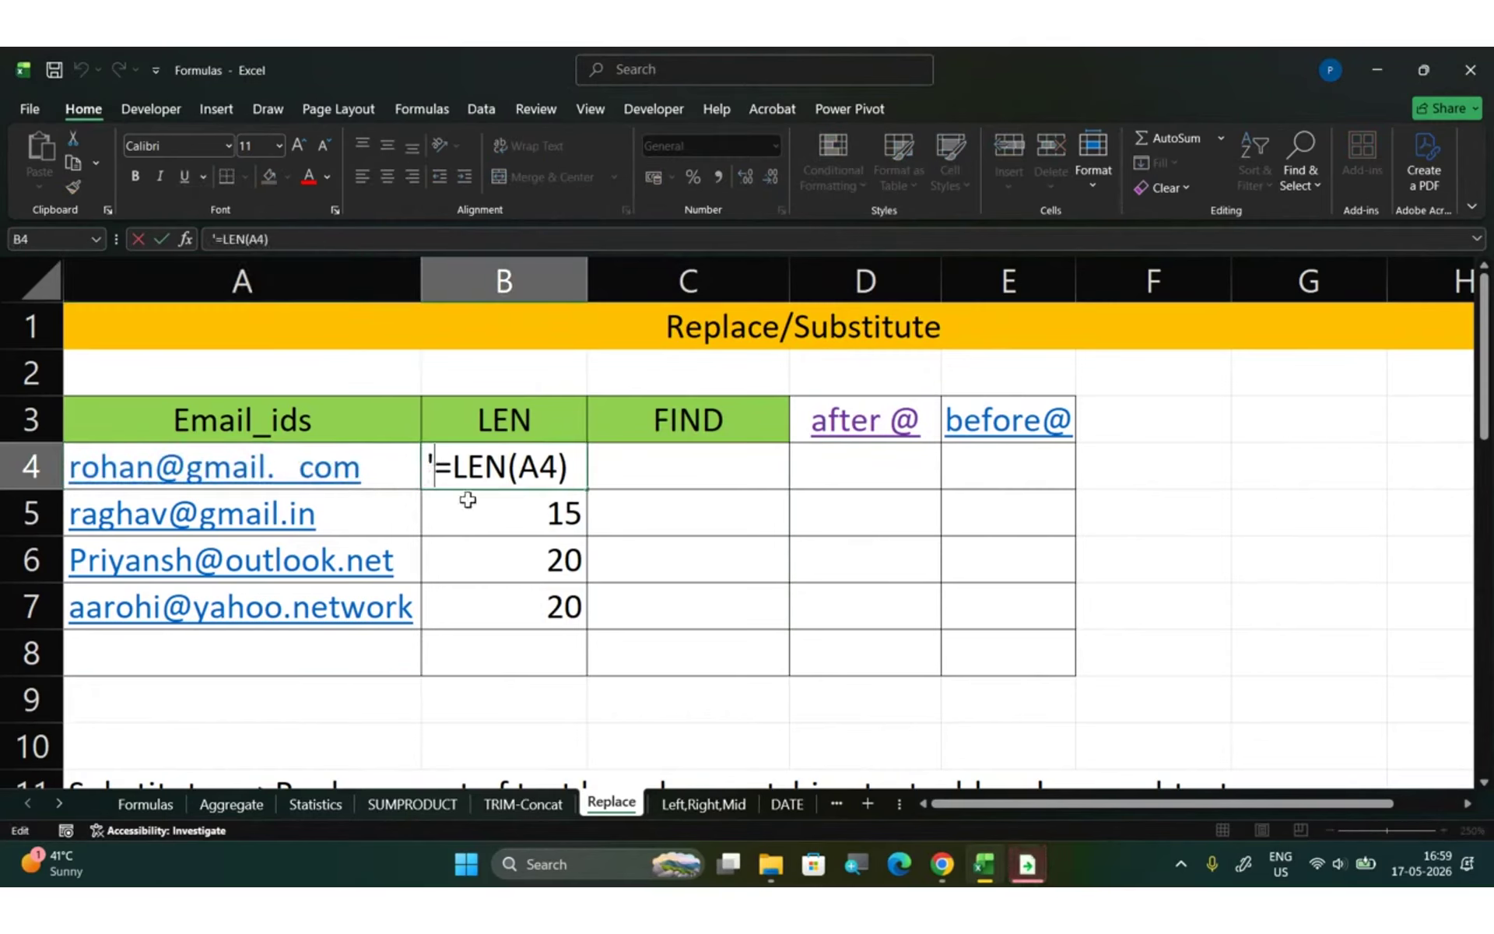
key(Delete)
key(Return)
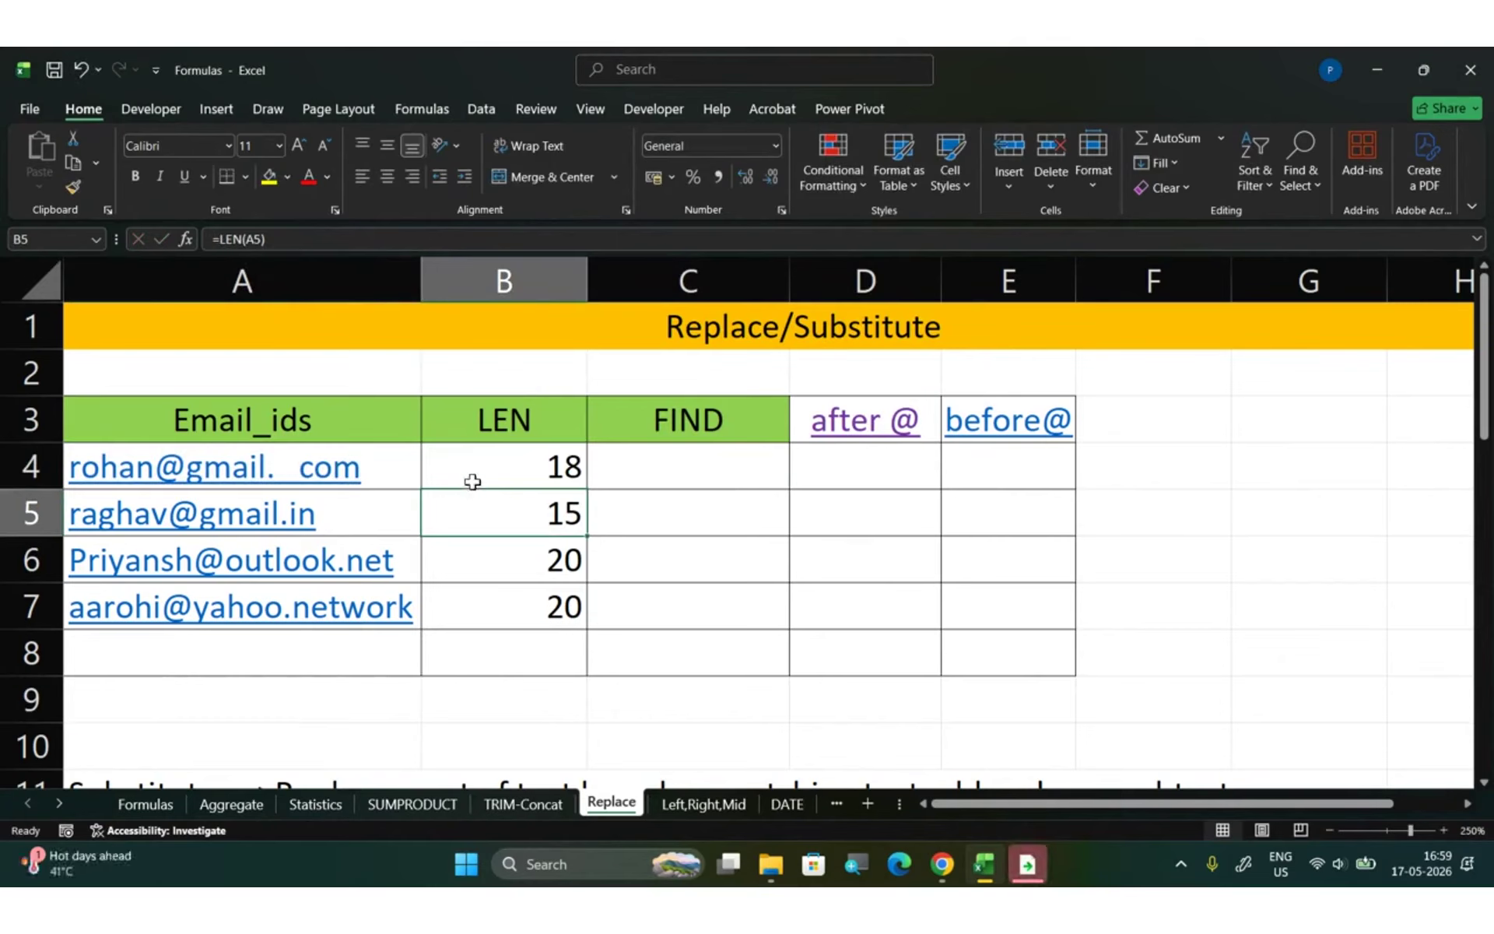
- Show the B4 formula as text again by putting an apostrophe in front of =LEN(A4)
click(472, 468)
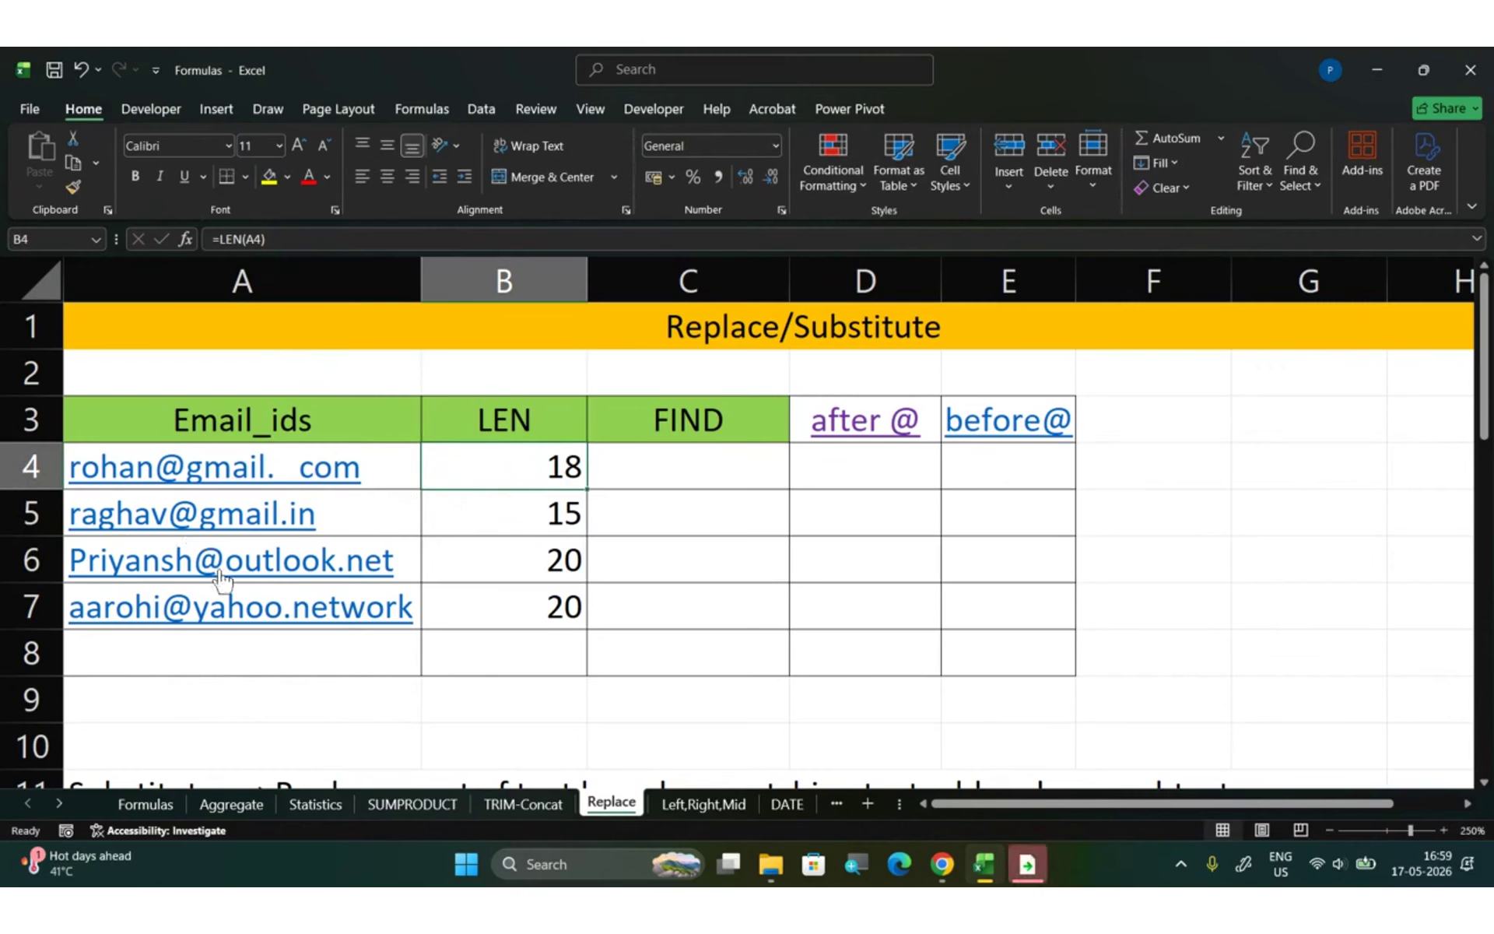
scroll(222, 580, up, 4)
scroll(261, 596, up, 1)
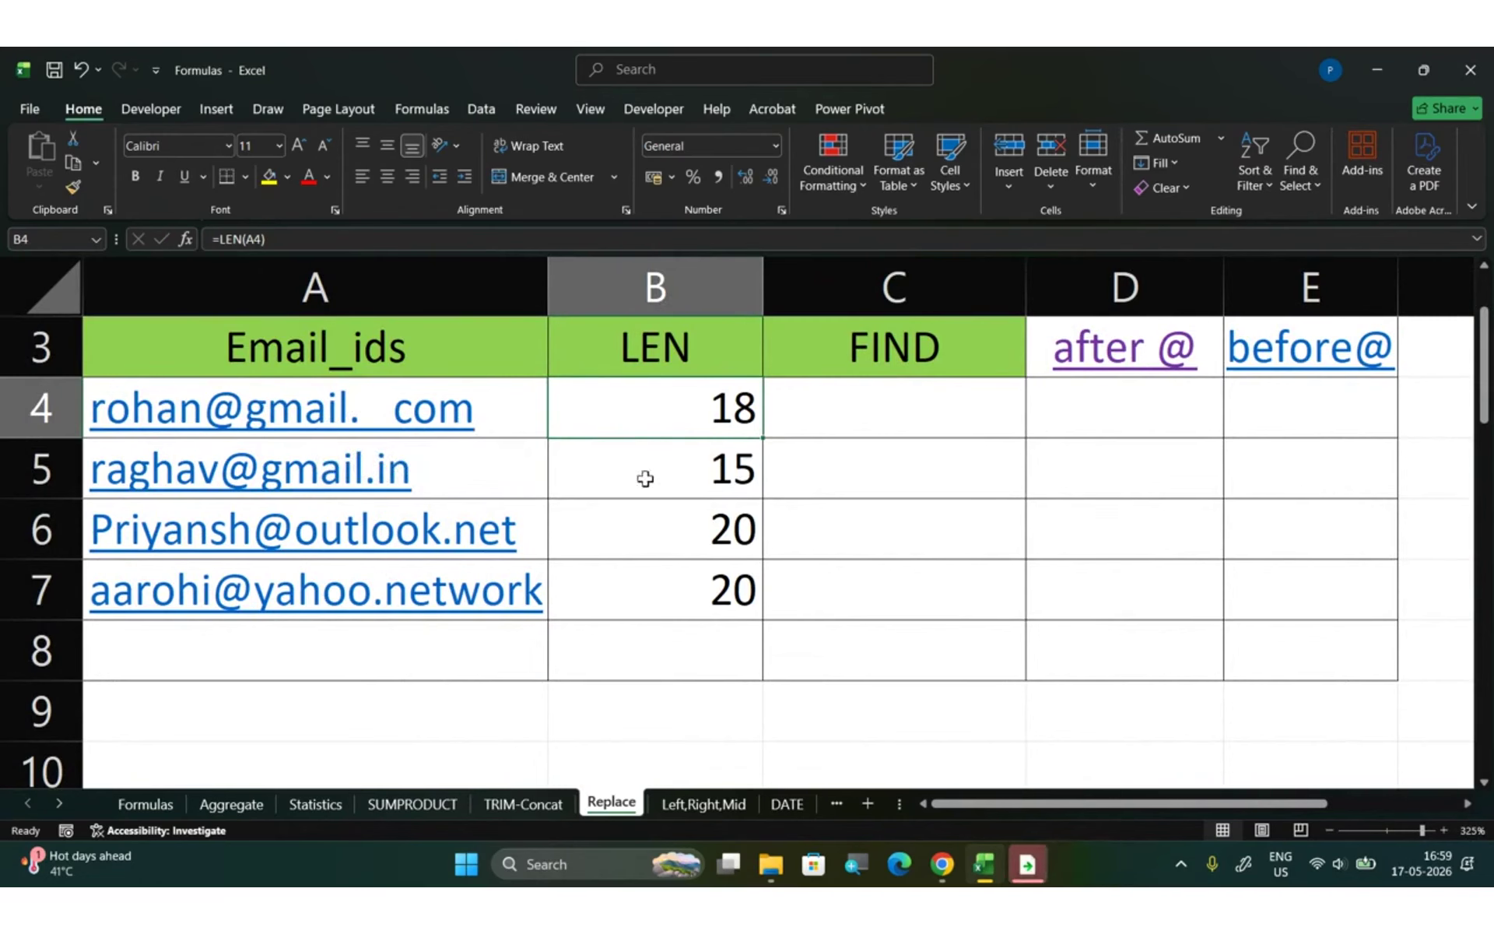
scroll(642, 482, up, 1)
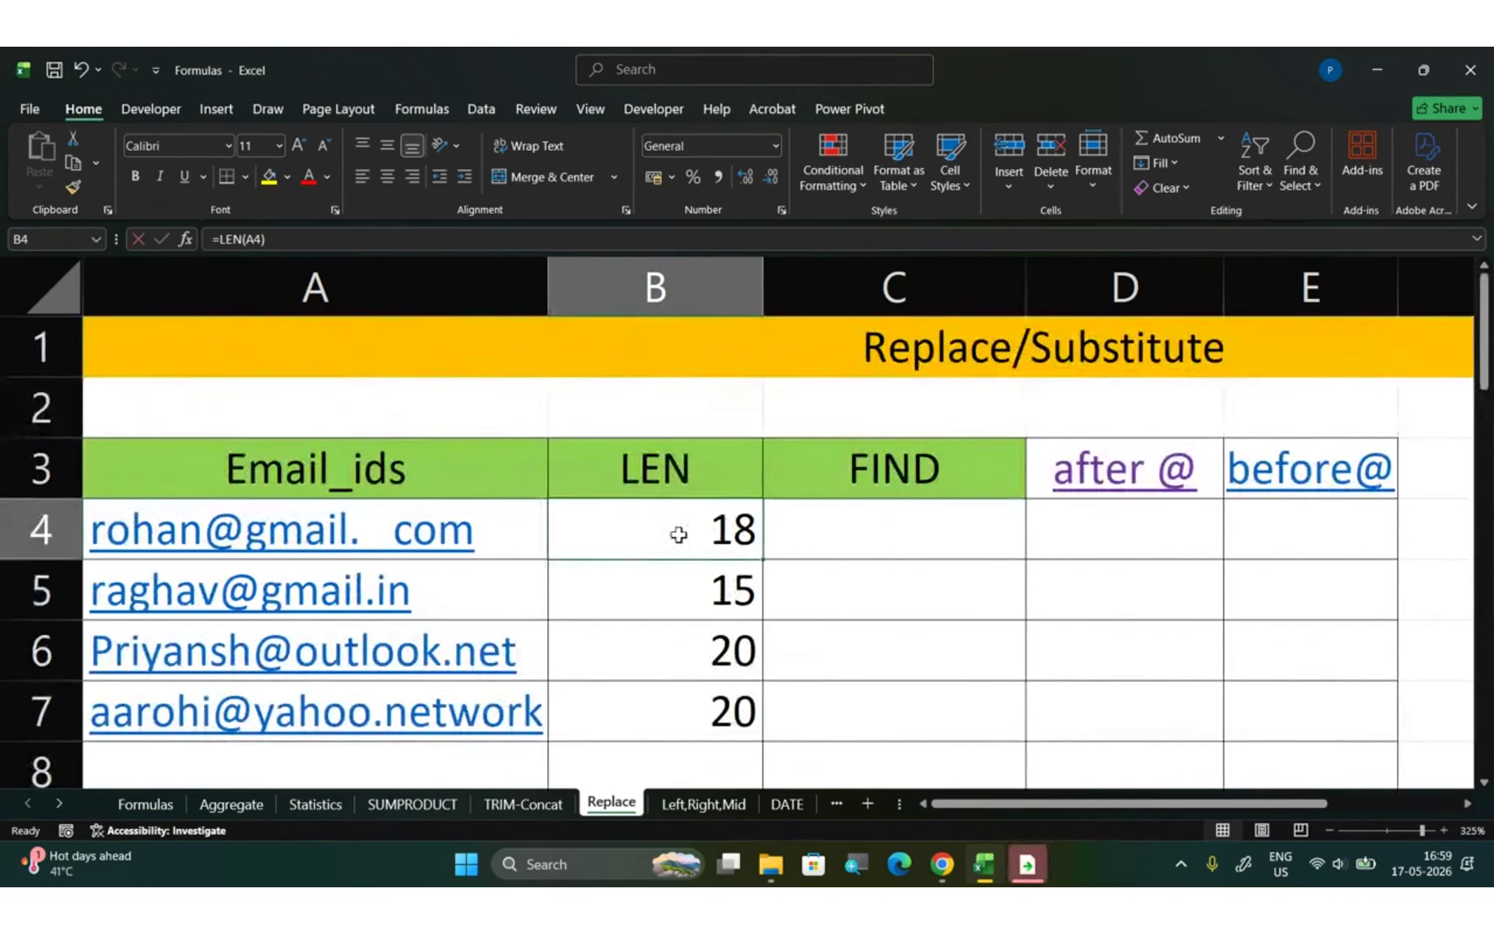
double_click(679, 534)
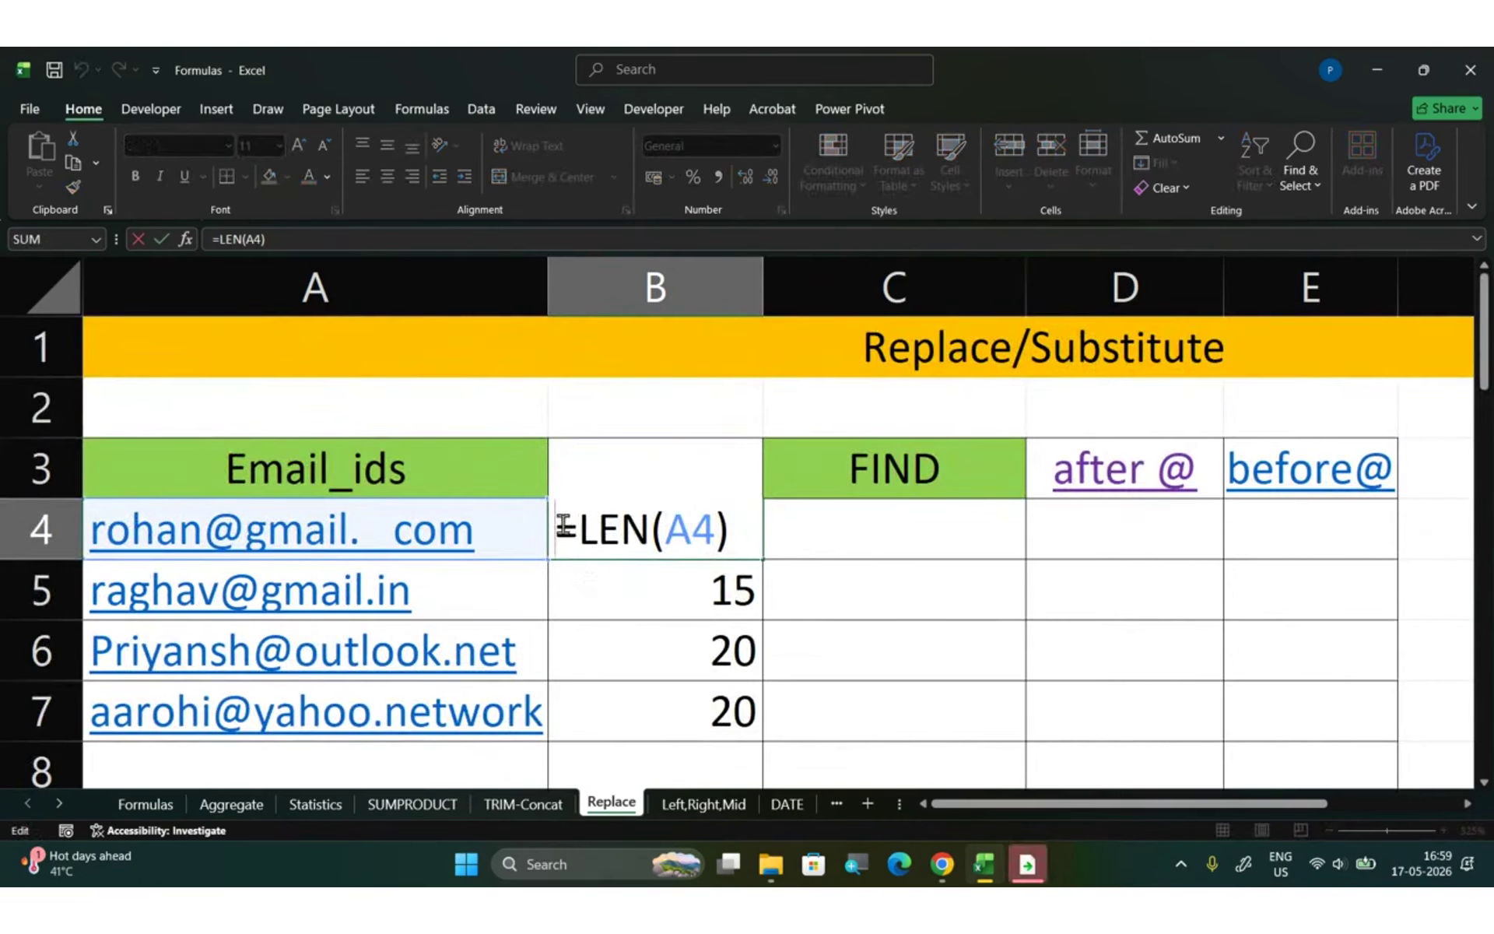
click(563, 525)
text(')
key(Return)
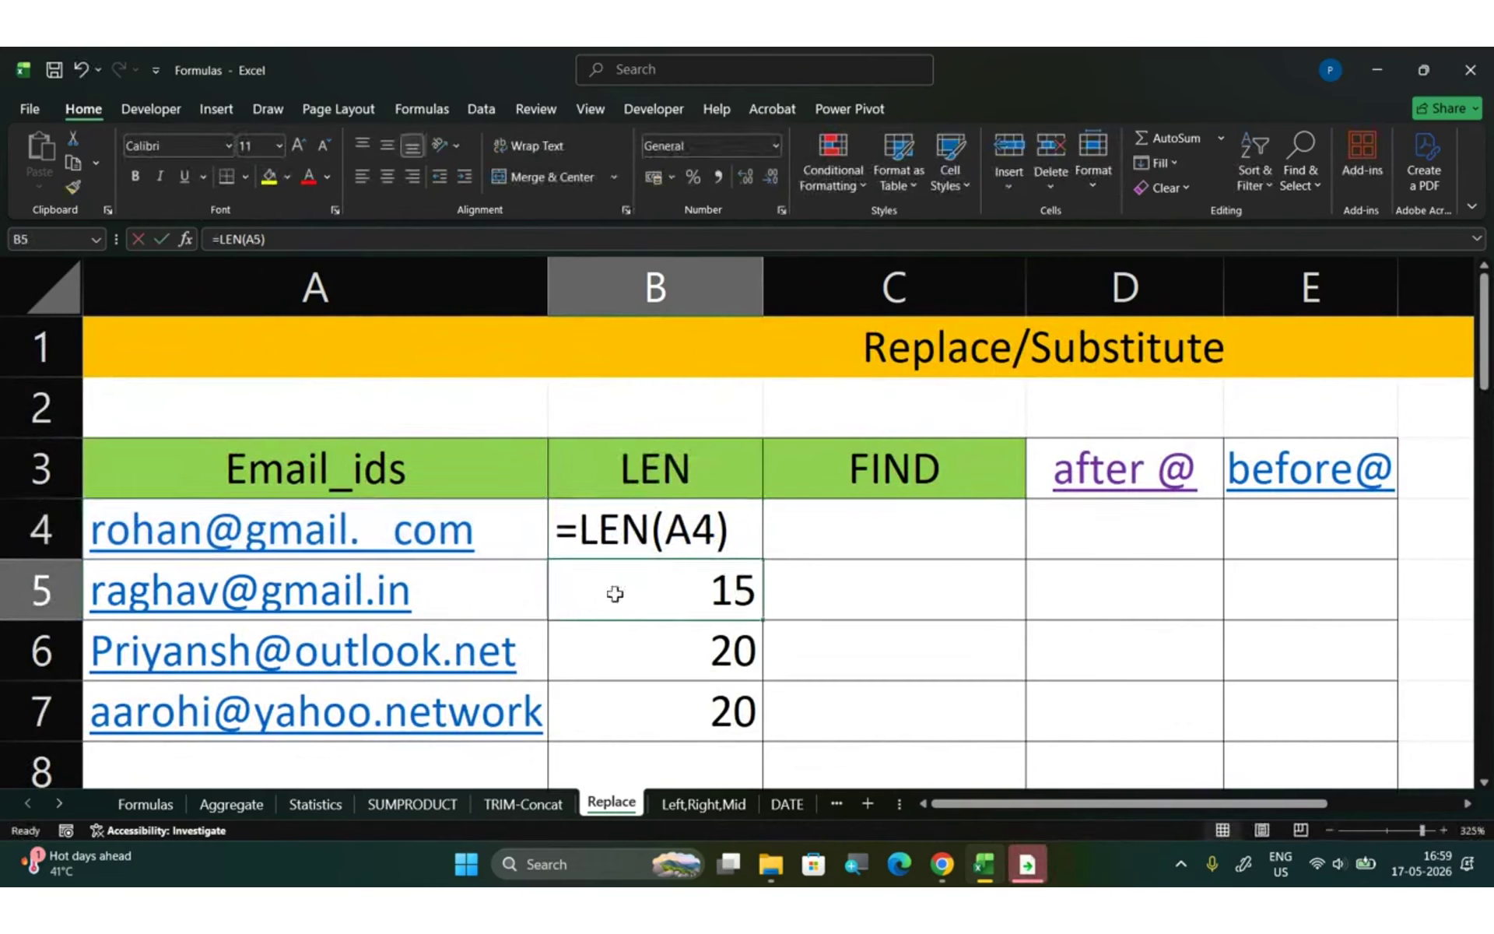
- Enter =FIND("@",A4) in C4 and fill it down the FIND column for all e-mail IDs
click(798, 516)
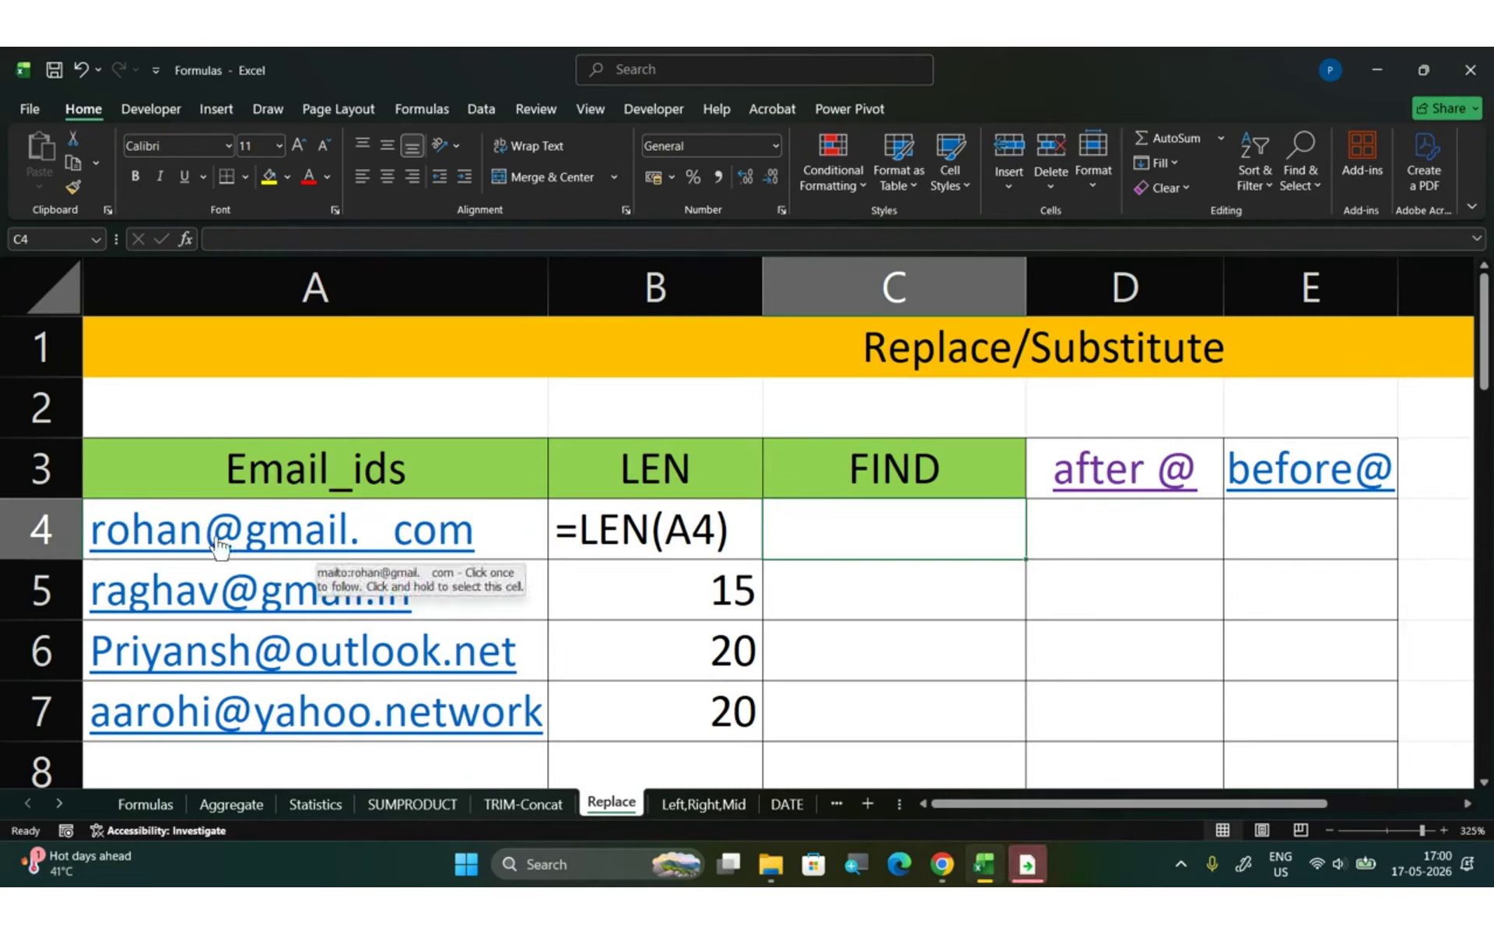
text(=)
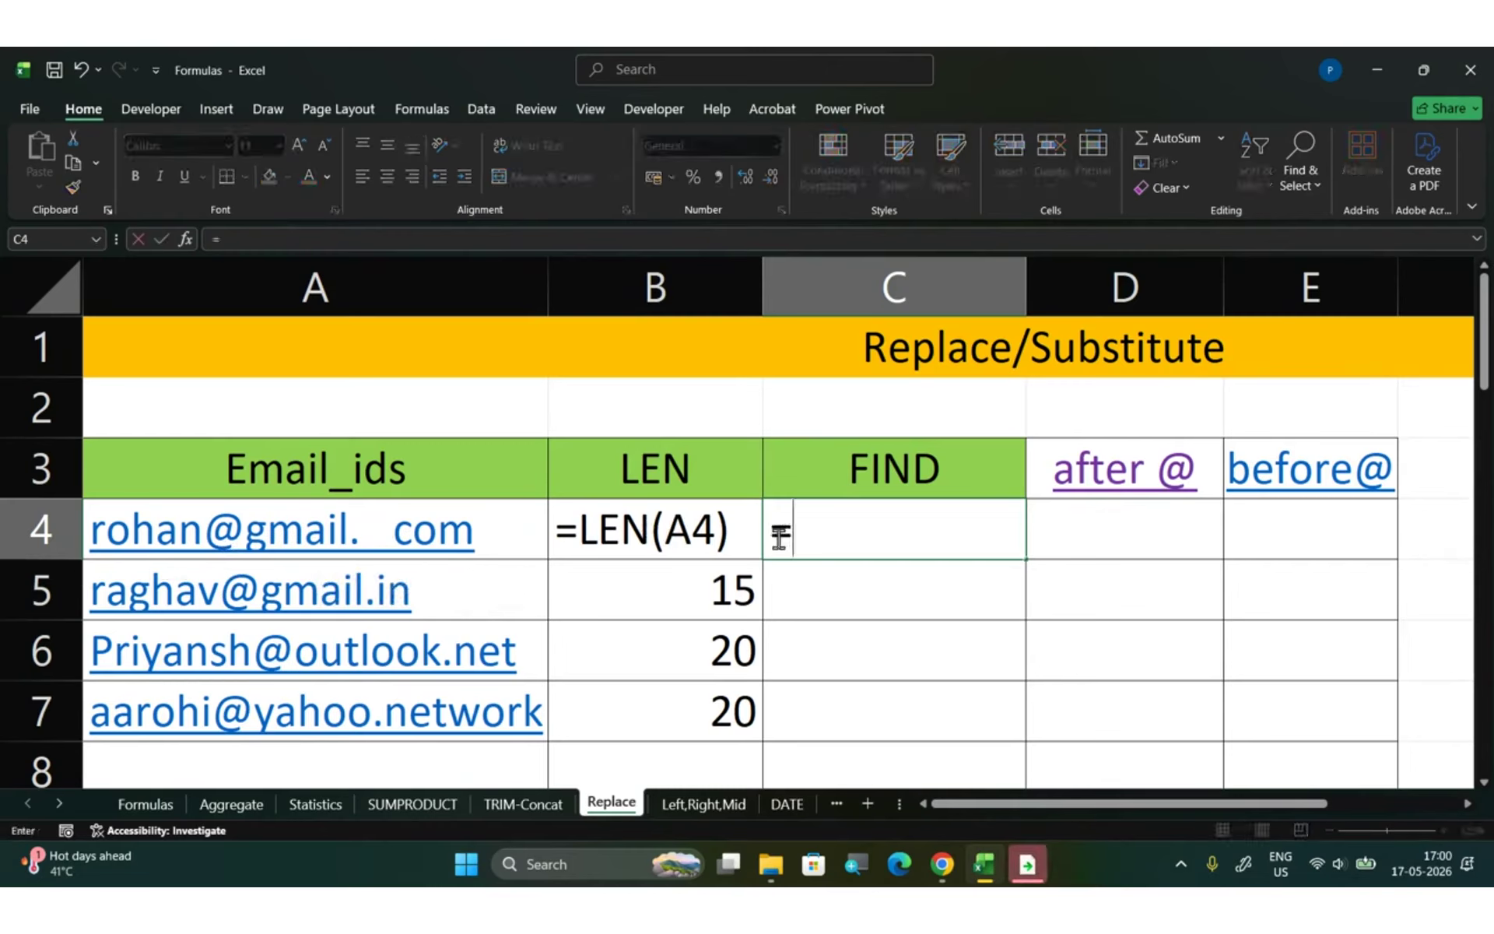
text(find)
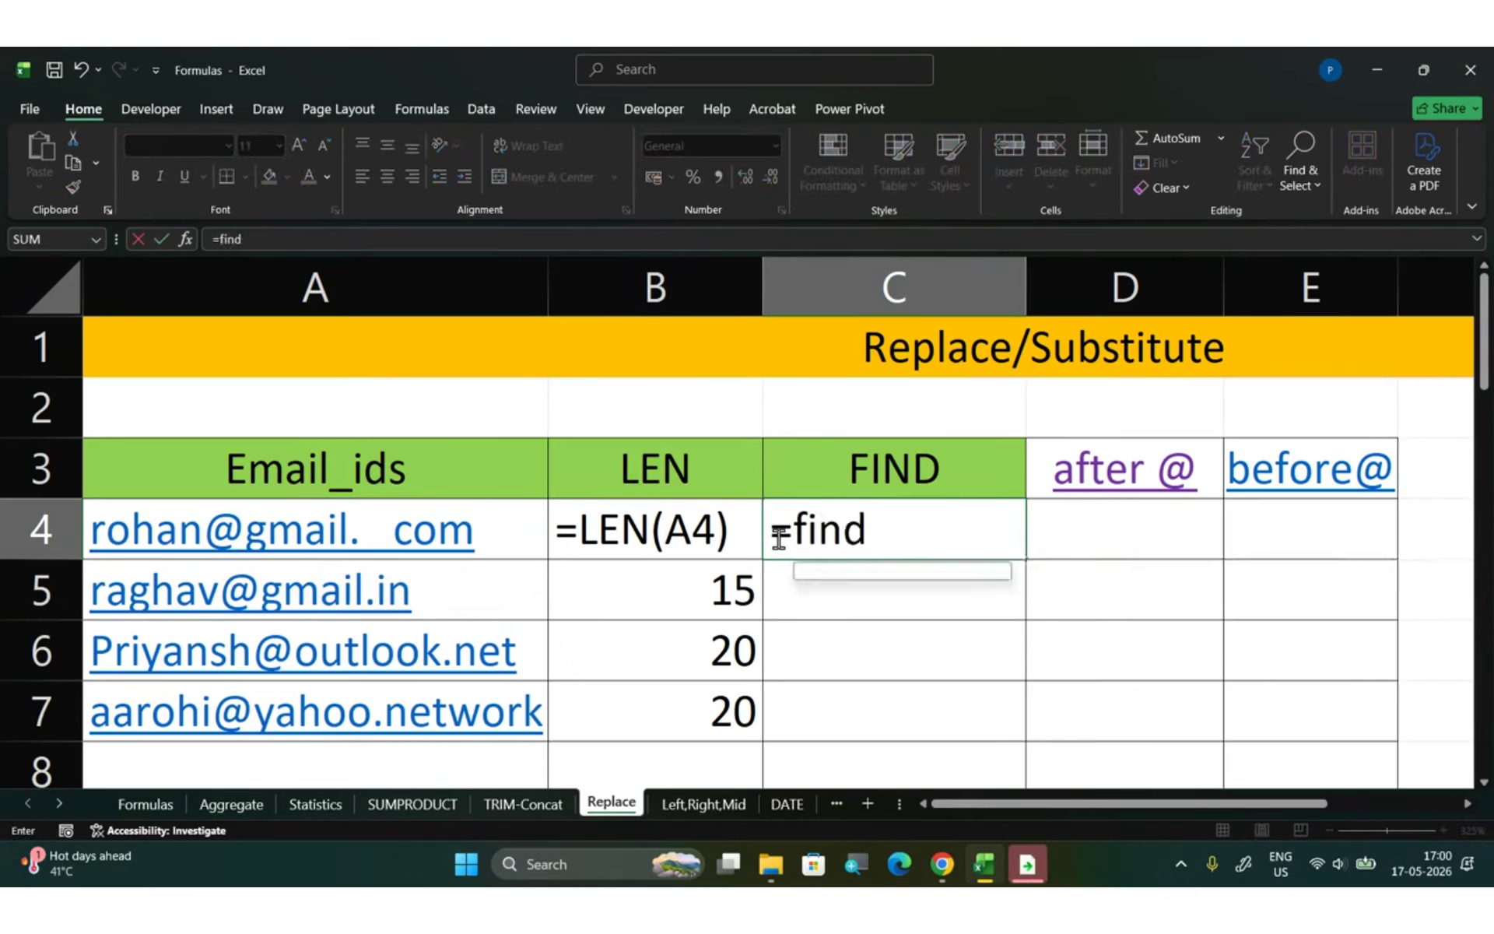
key(Tab)
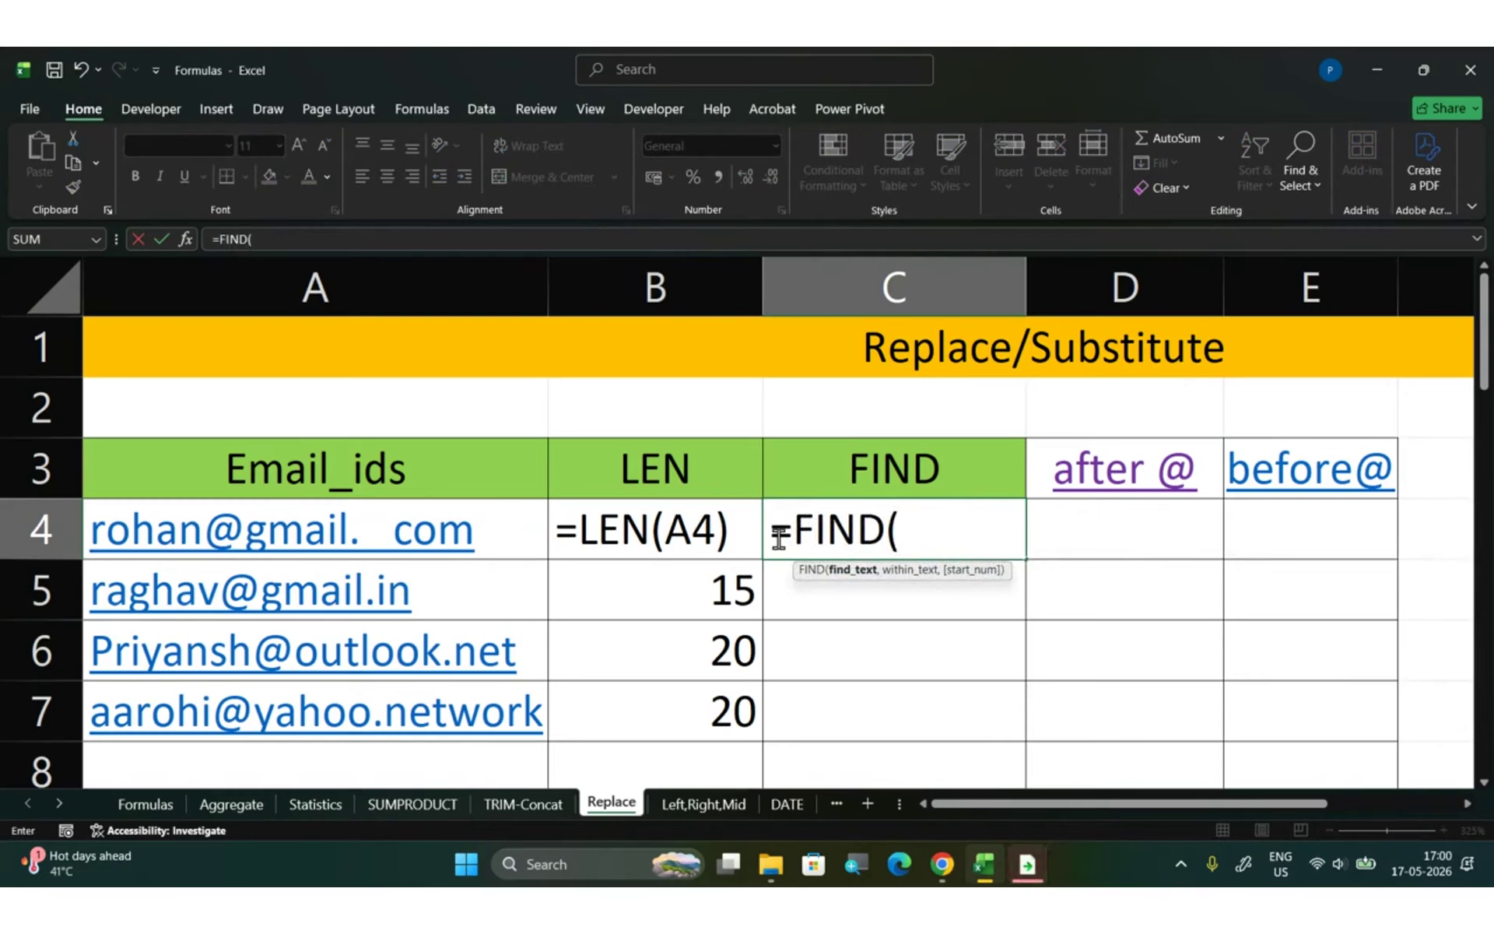
text("@)
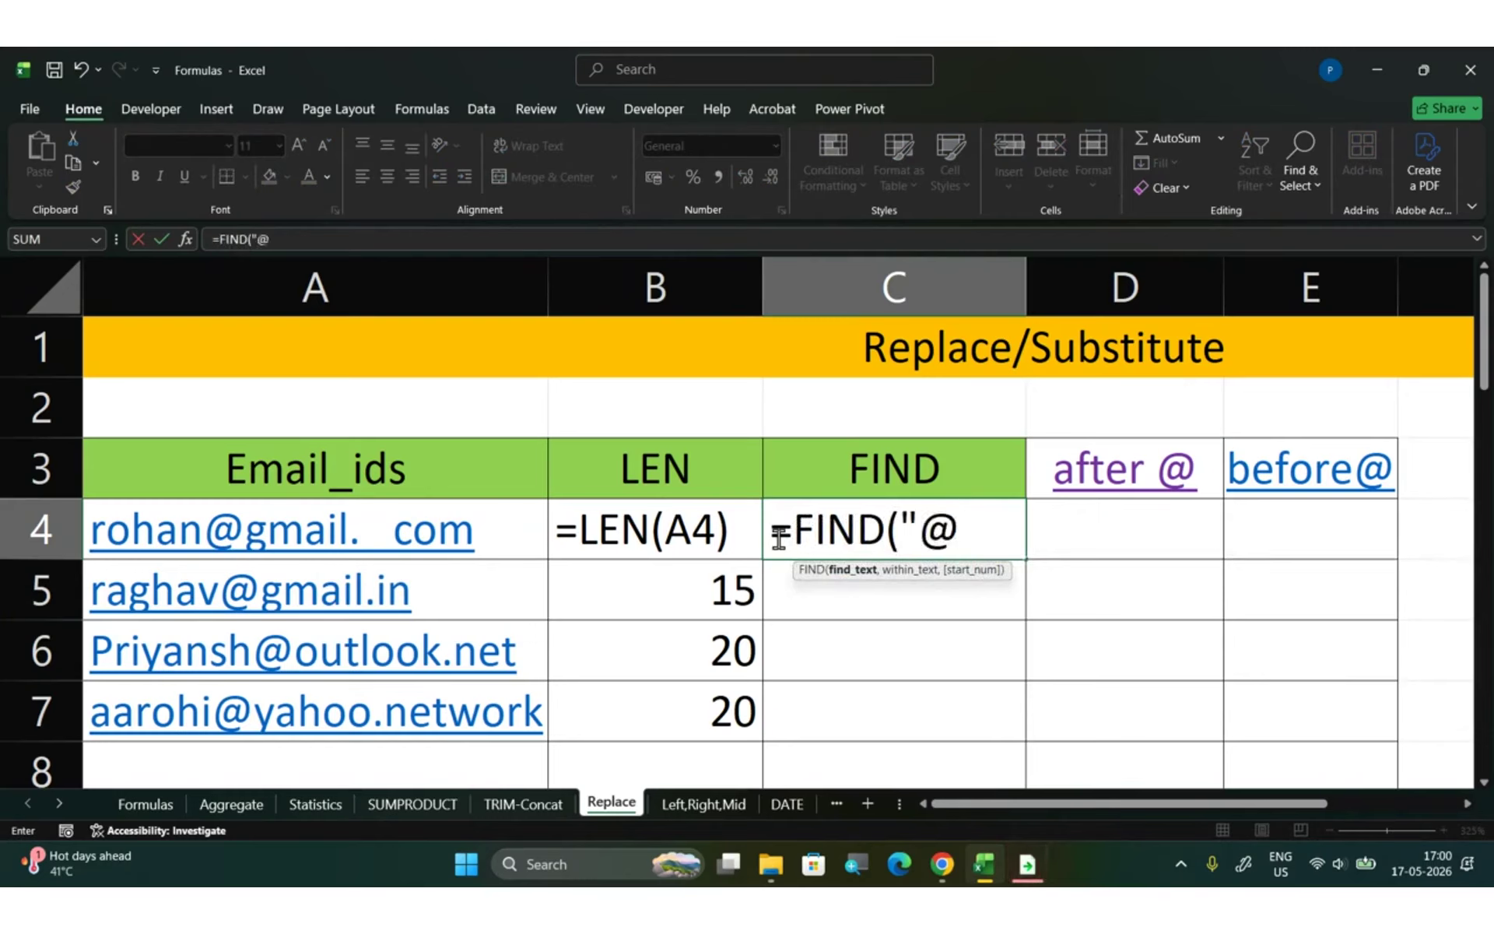
text(",)
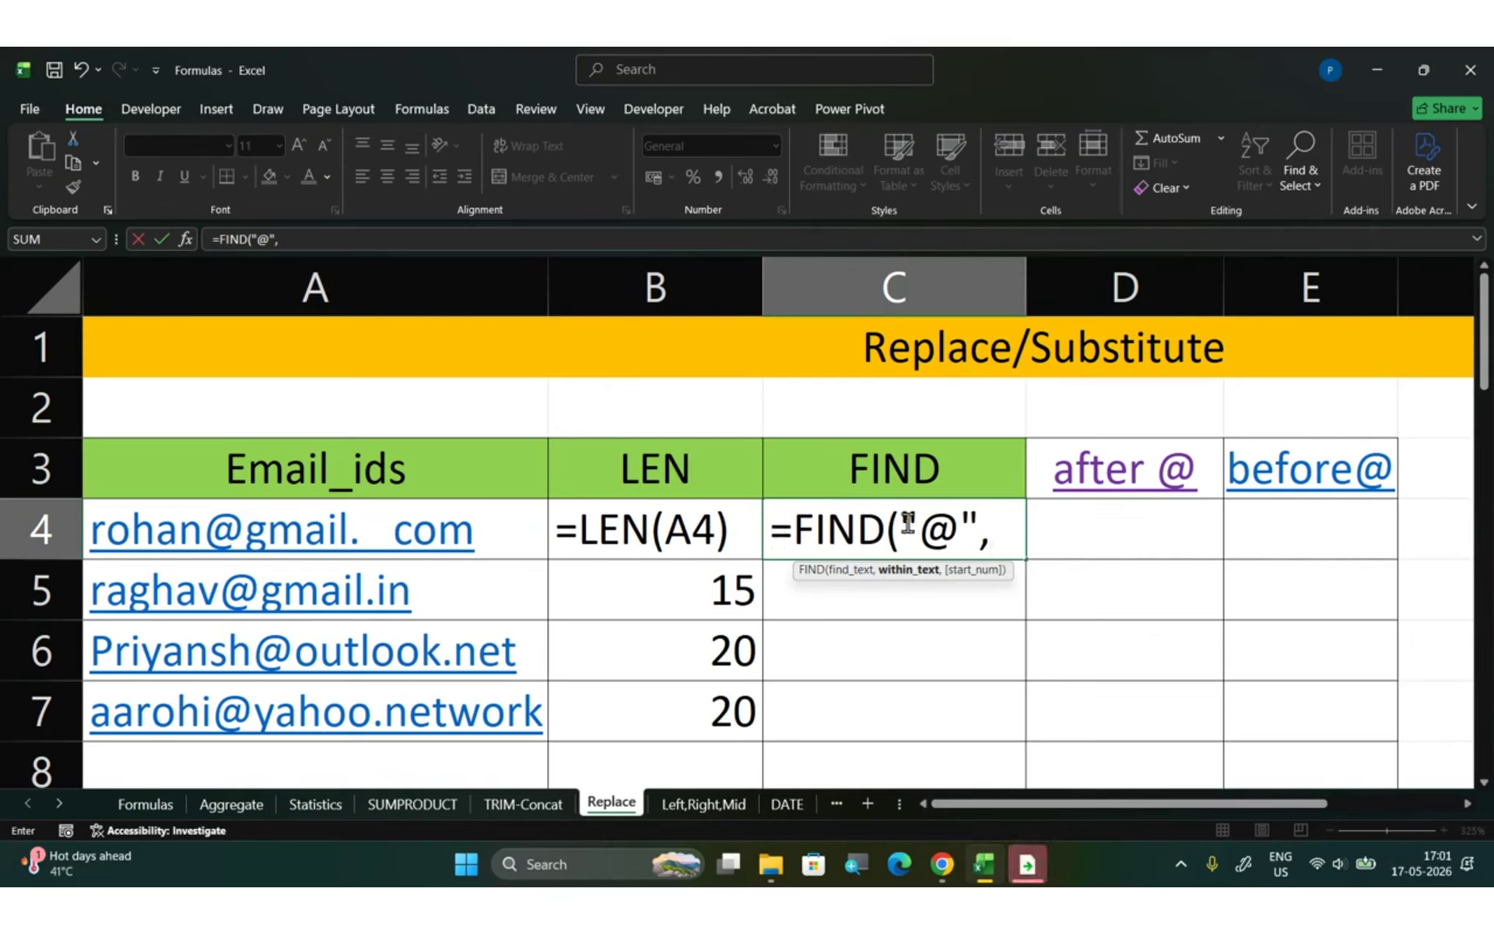
click(370, 539)
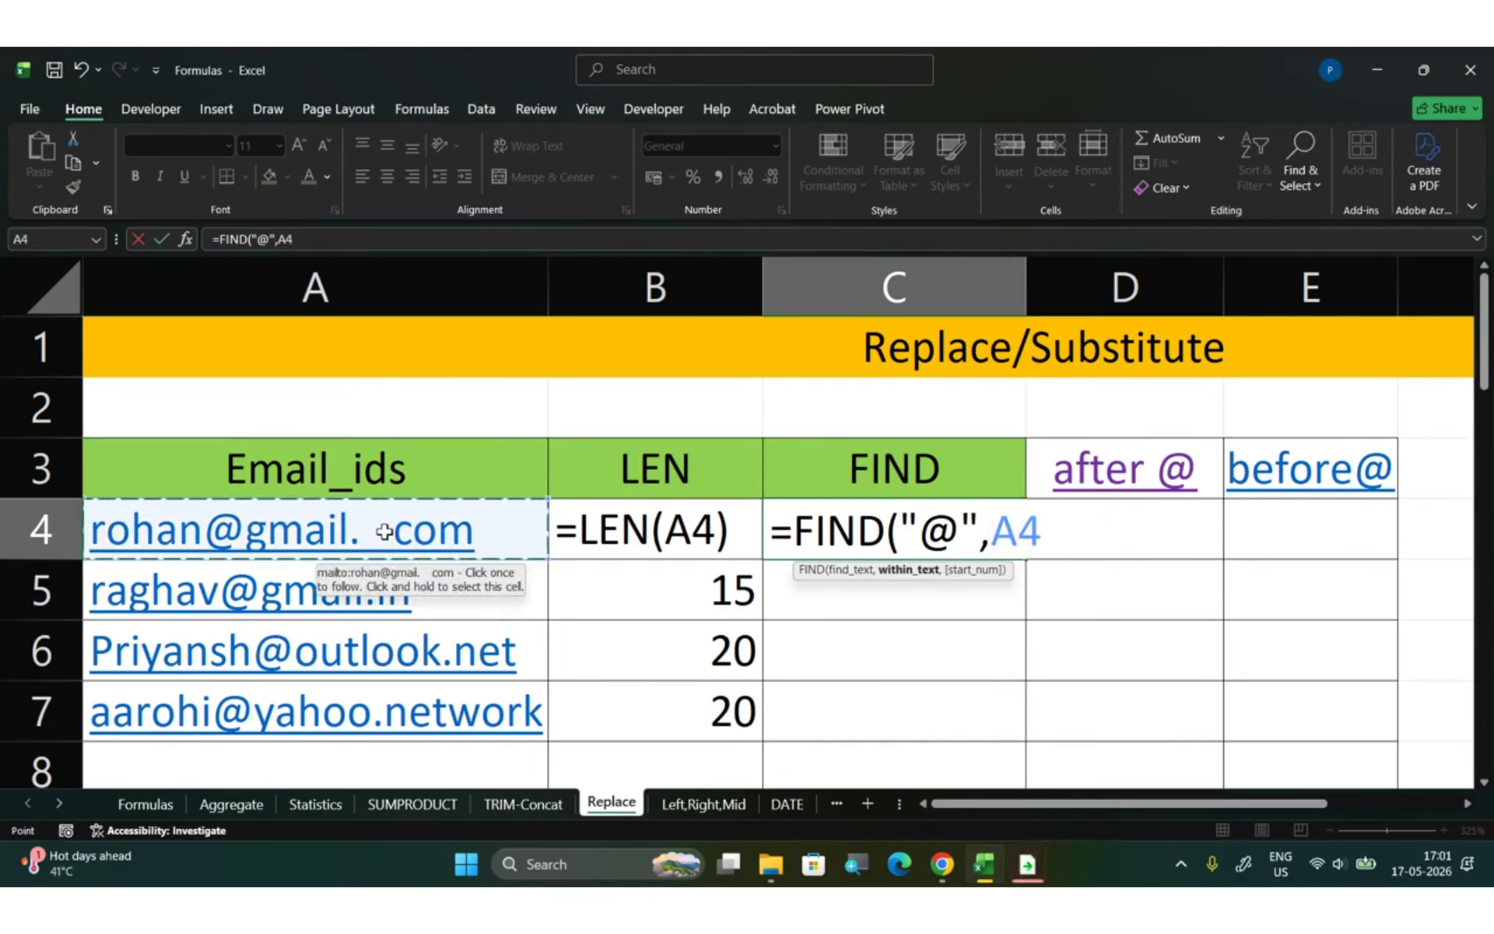
text())
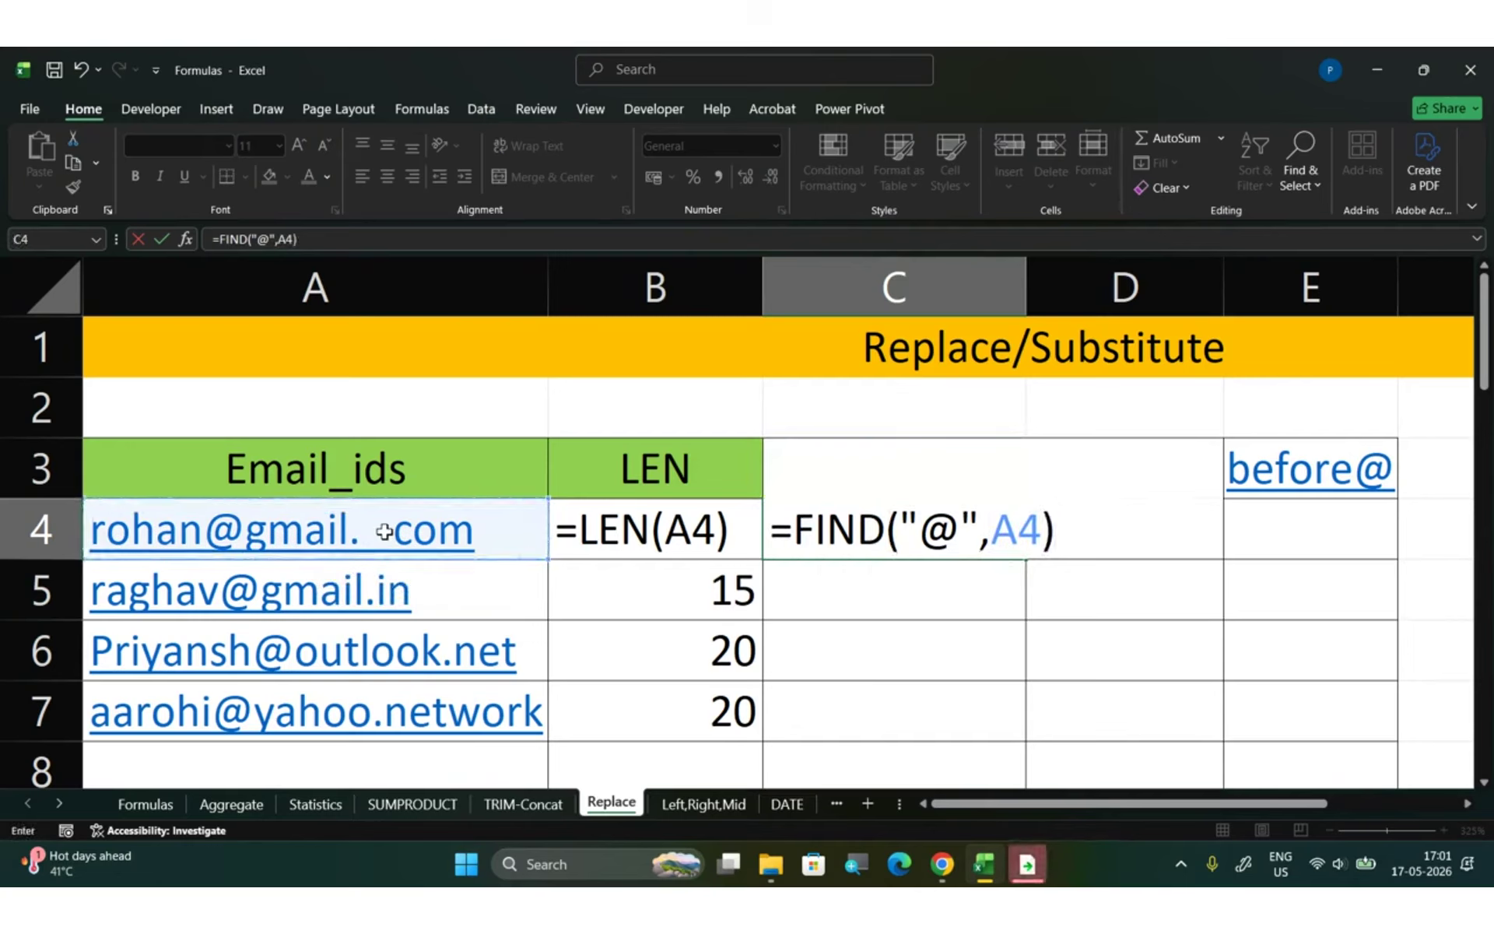
key(Return)
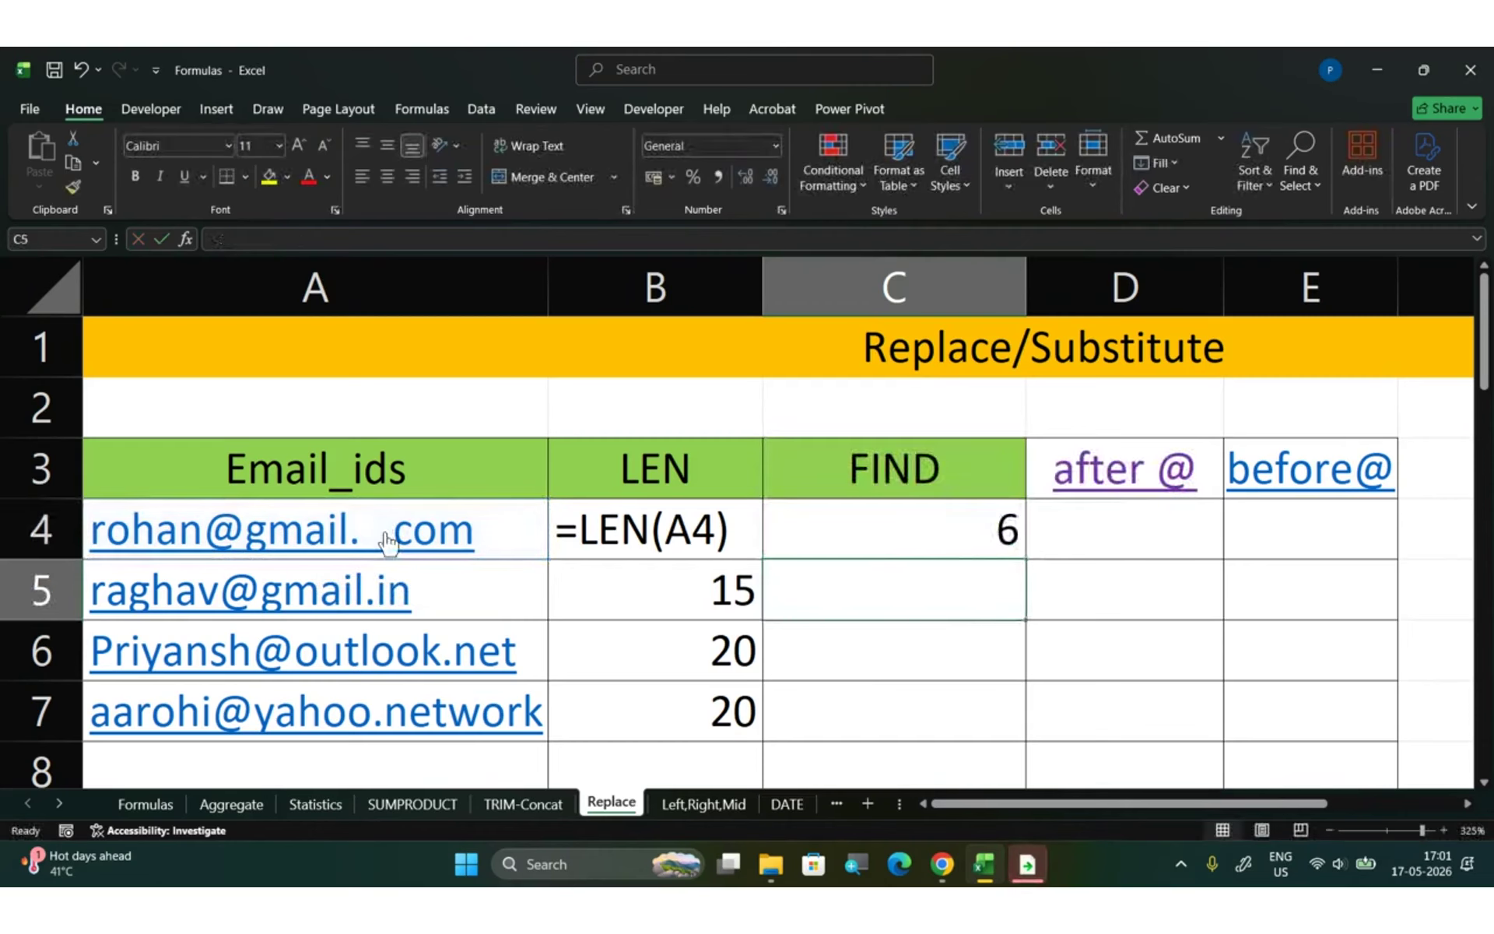
click(915, 542)
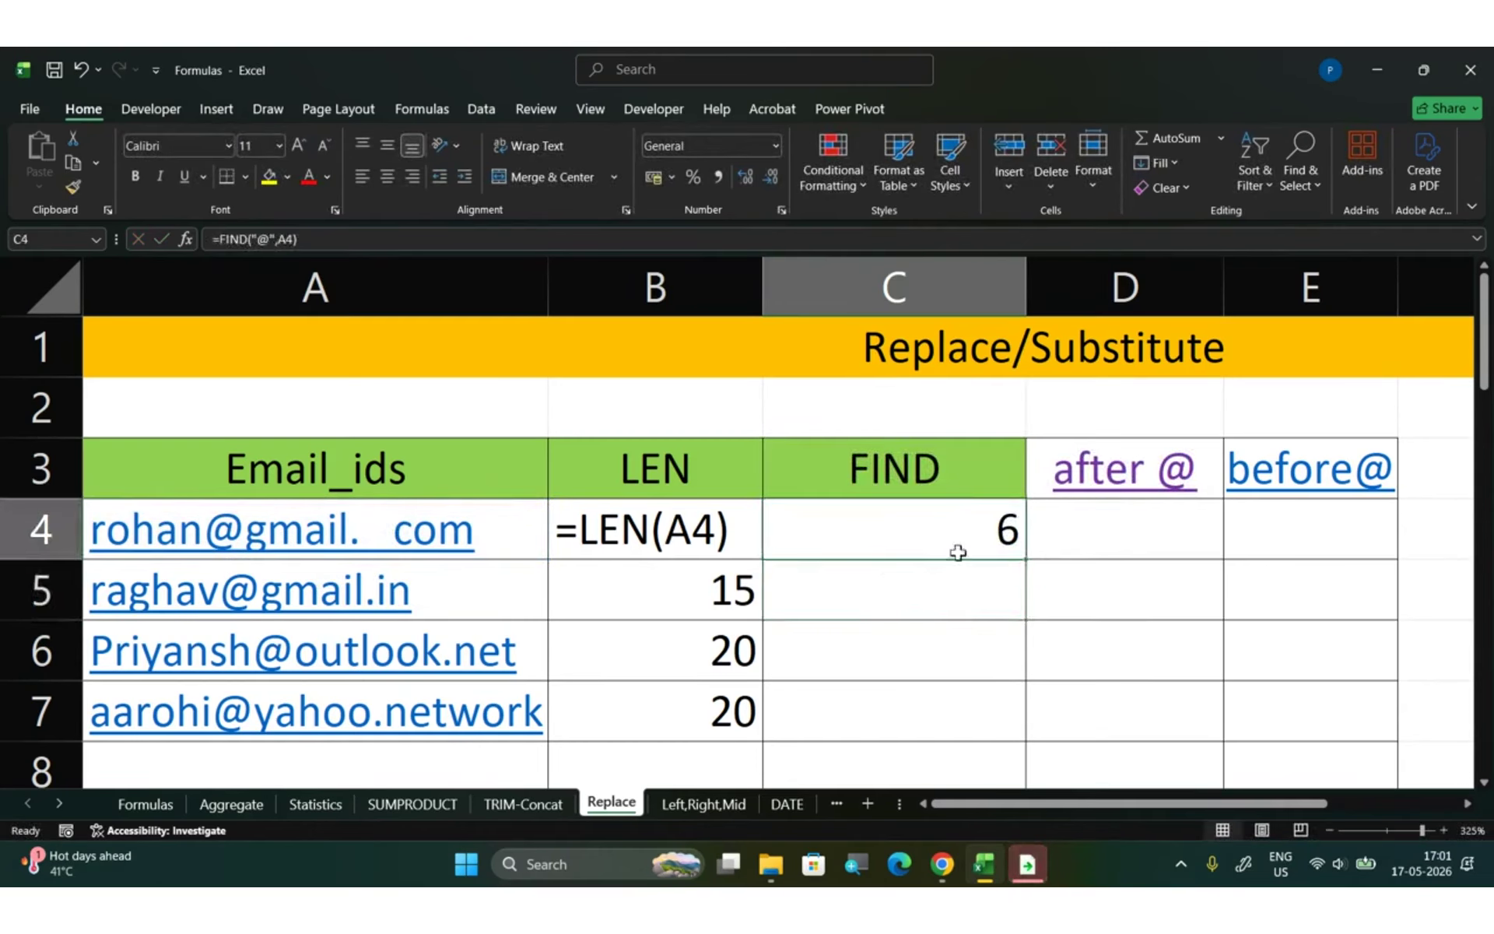
double_click(1014, 560)
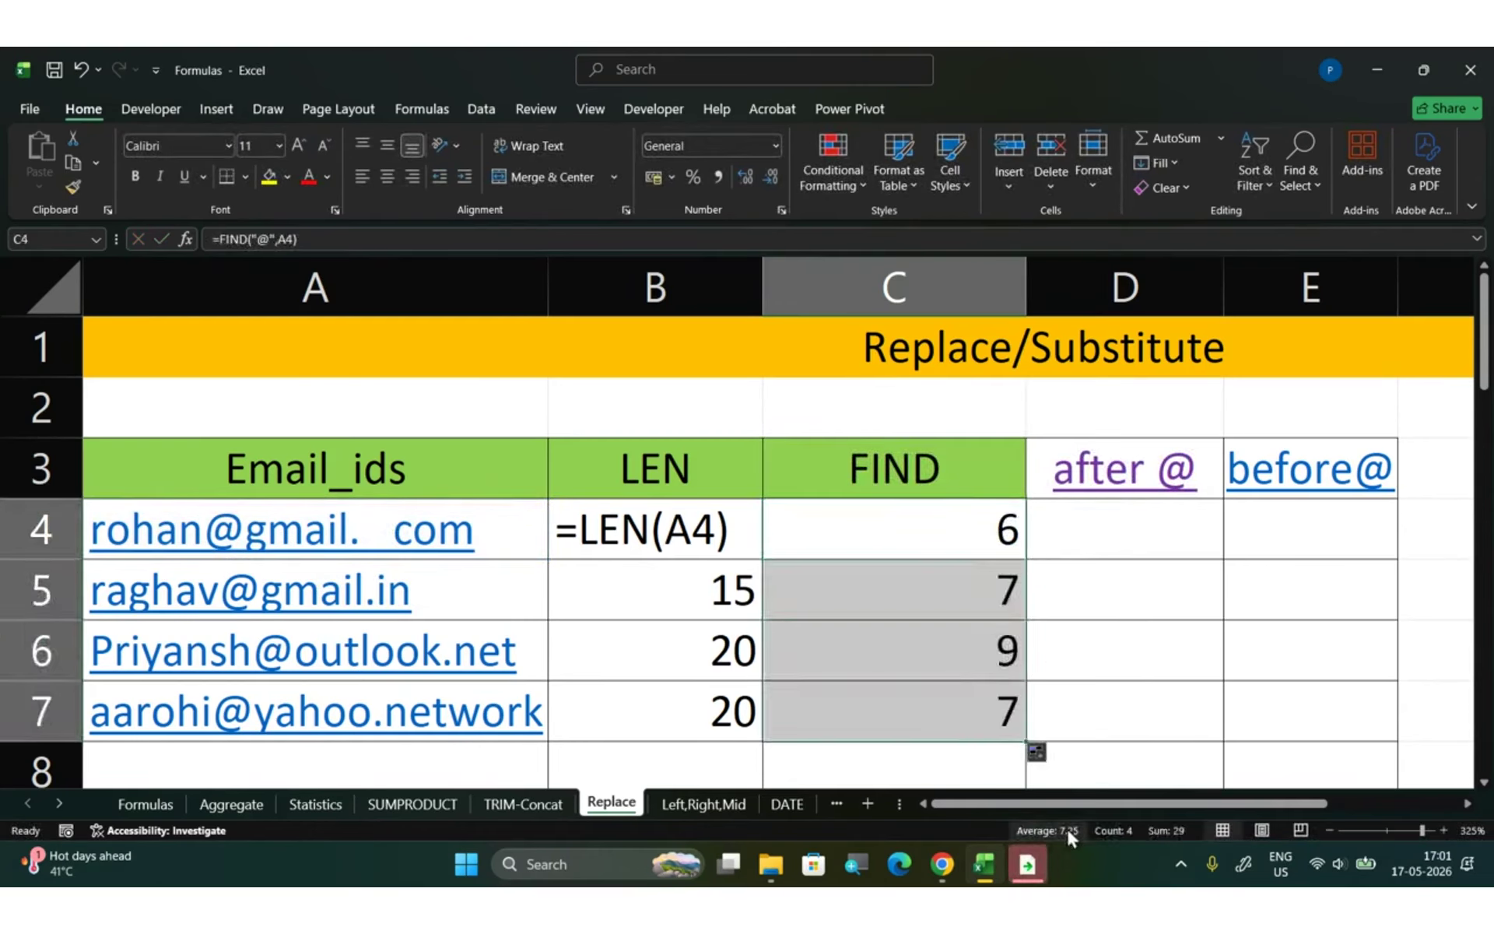
- Answer the app prompt for the mailto link by opening it with Outlook just once
click(1028, 864)
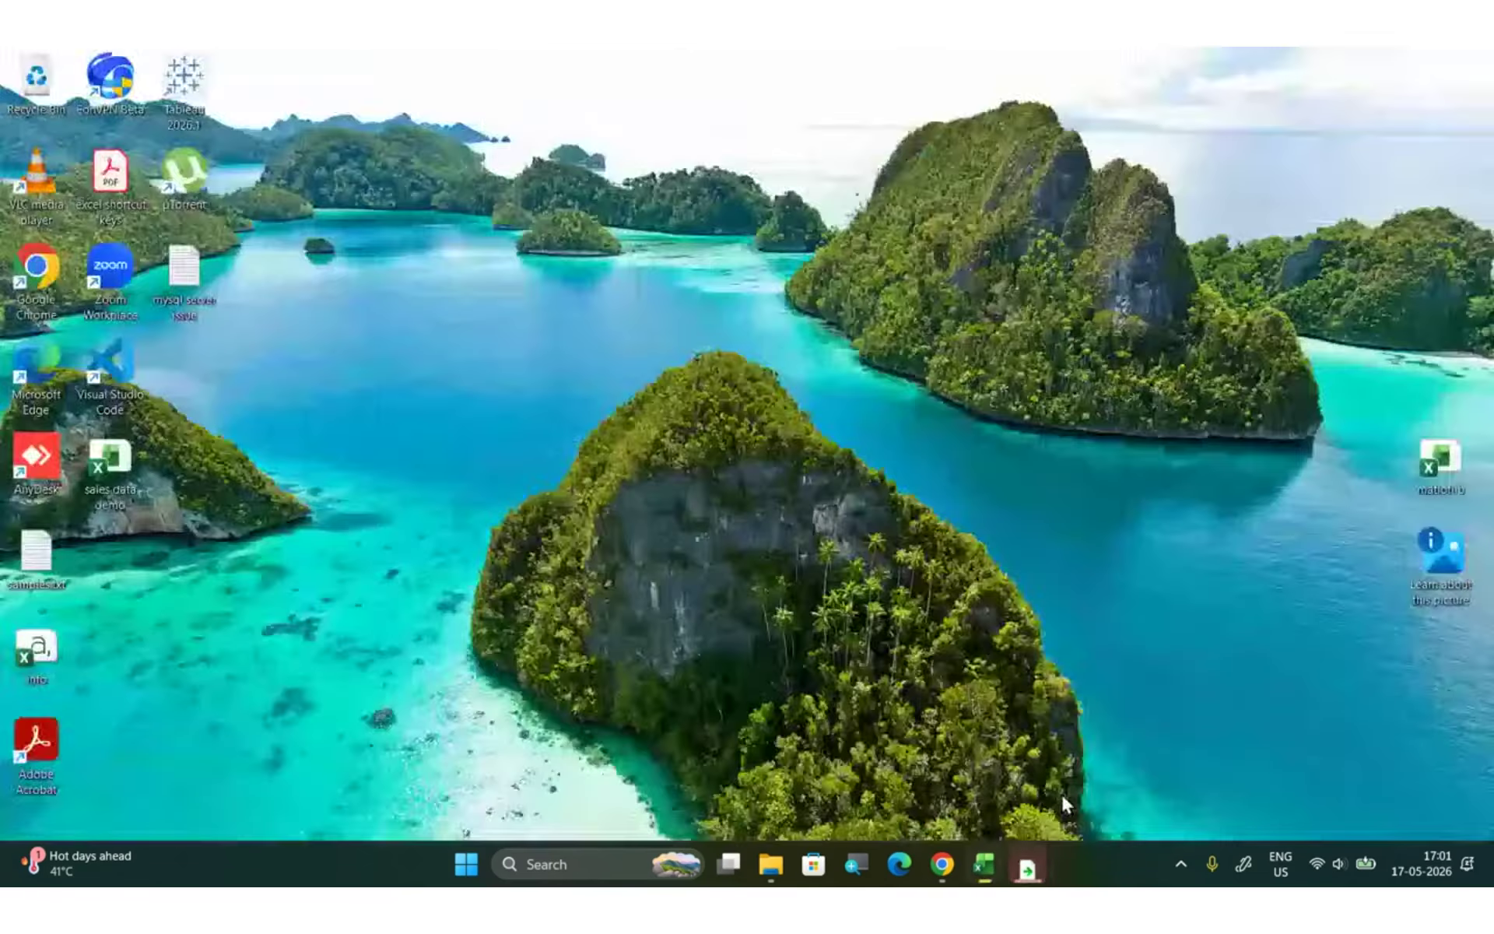
click(1062, 792)
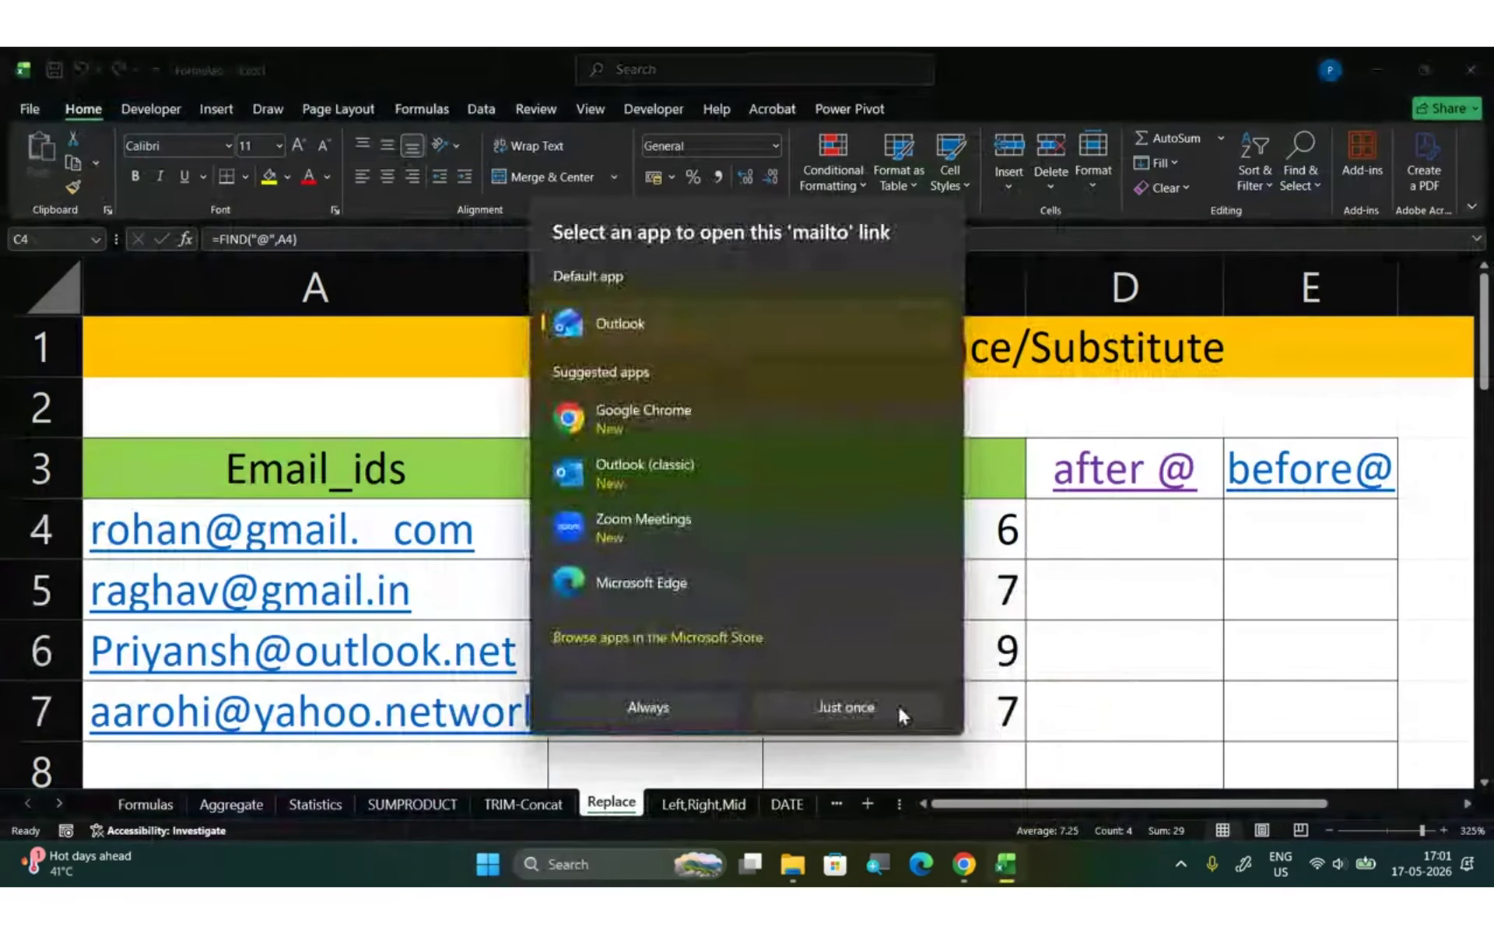
click(849, 707)
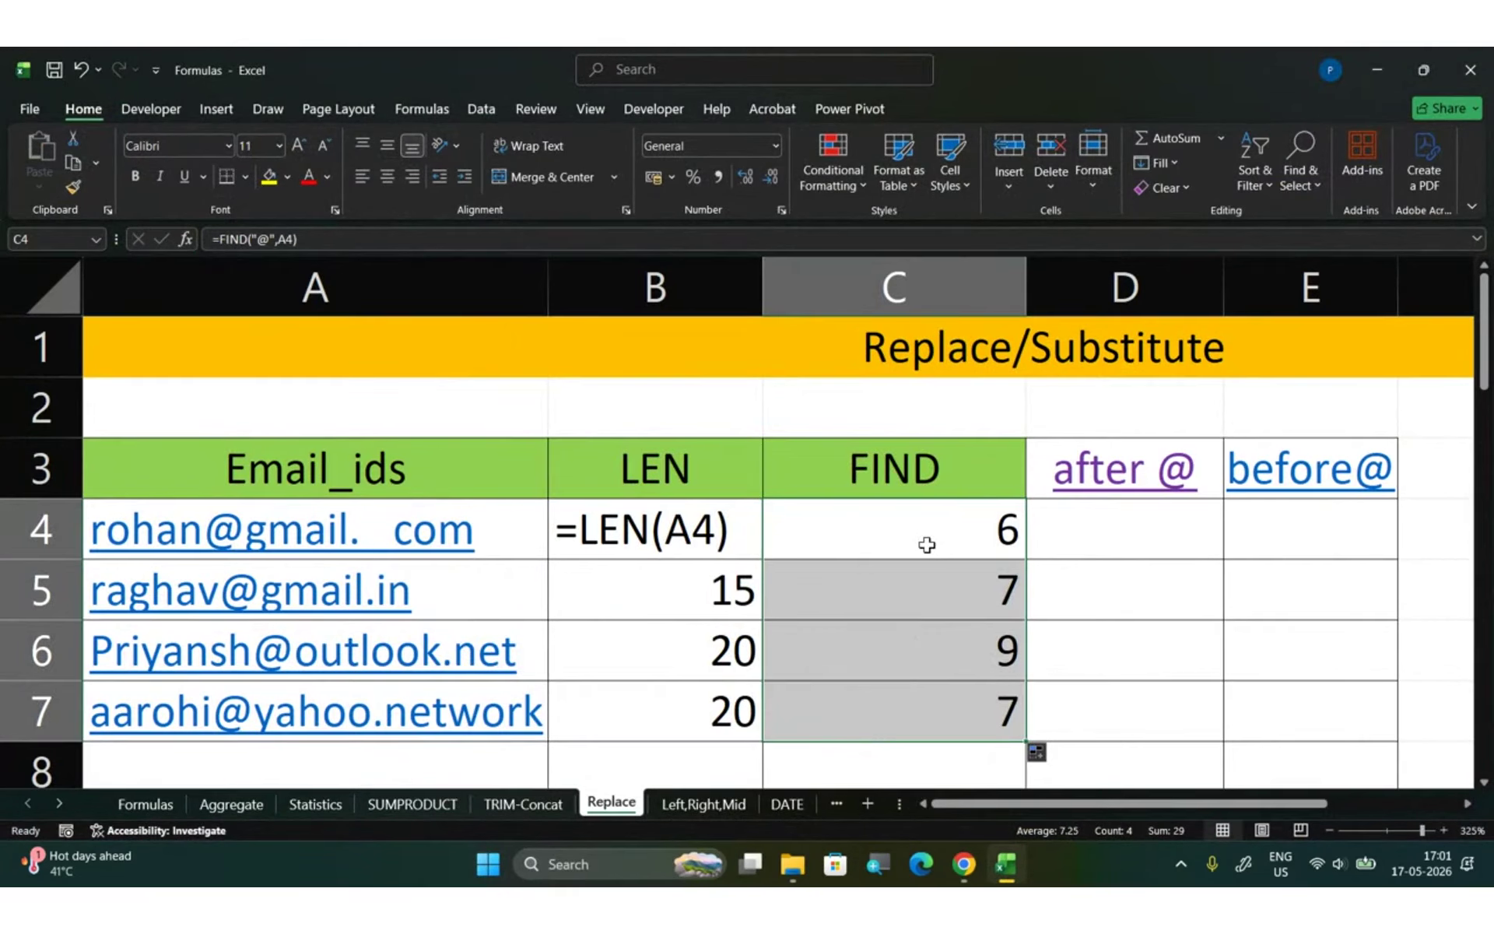
- Show =FIND("@",A4) in C4 as text with a leading apostrophe and widen column C to fit it
click(915, 489)
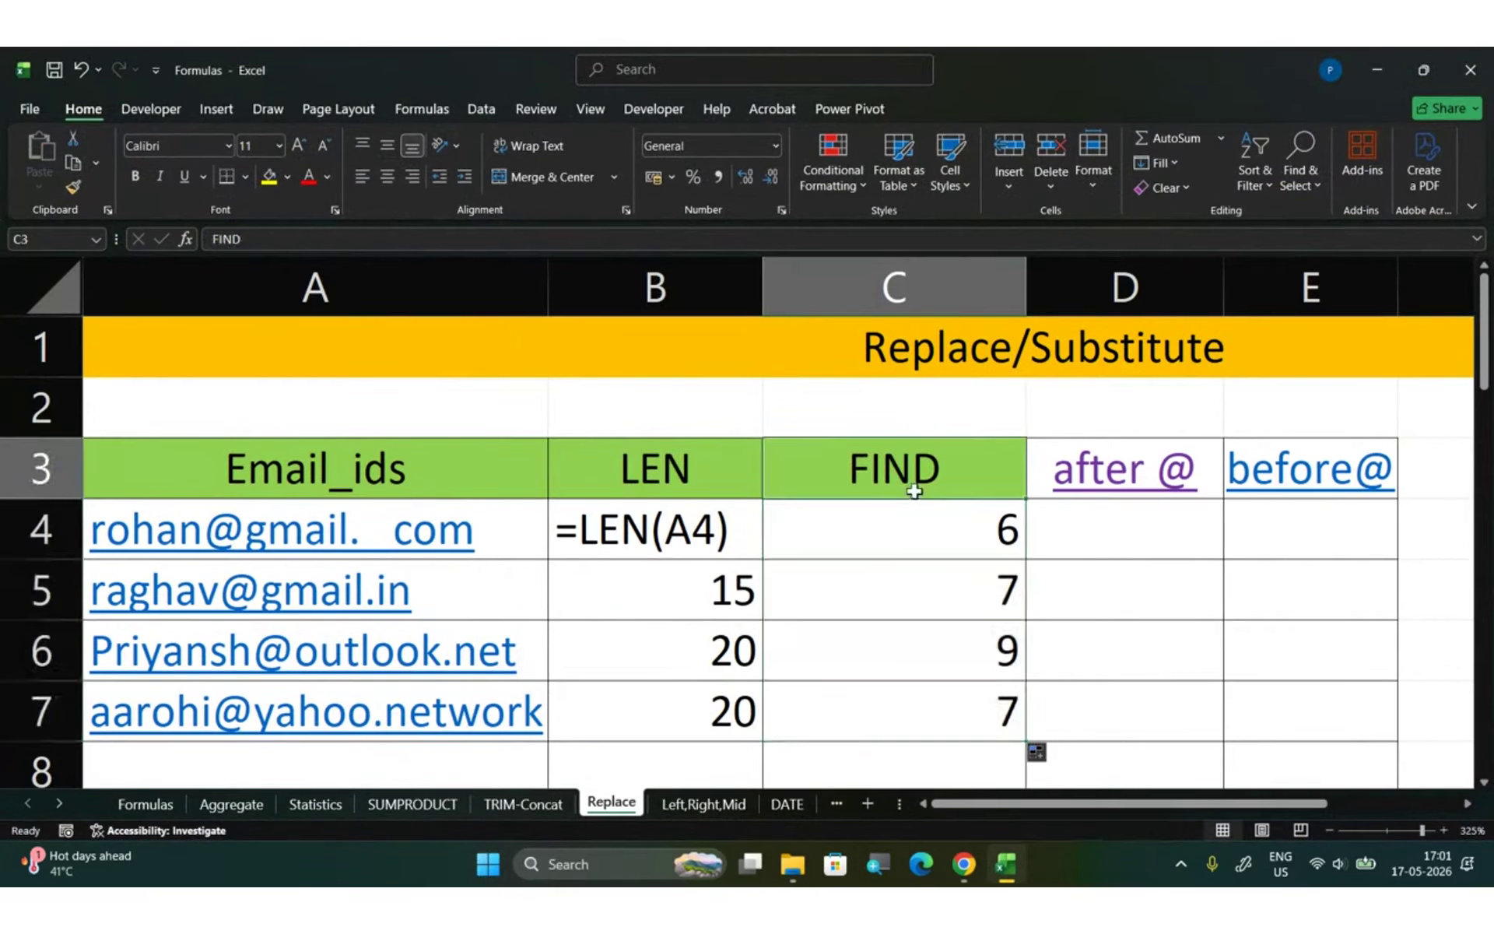
click(949, 527)
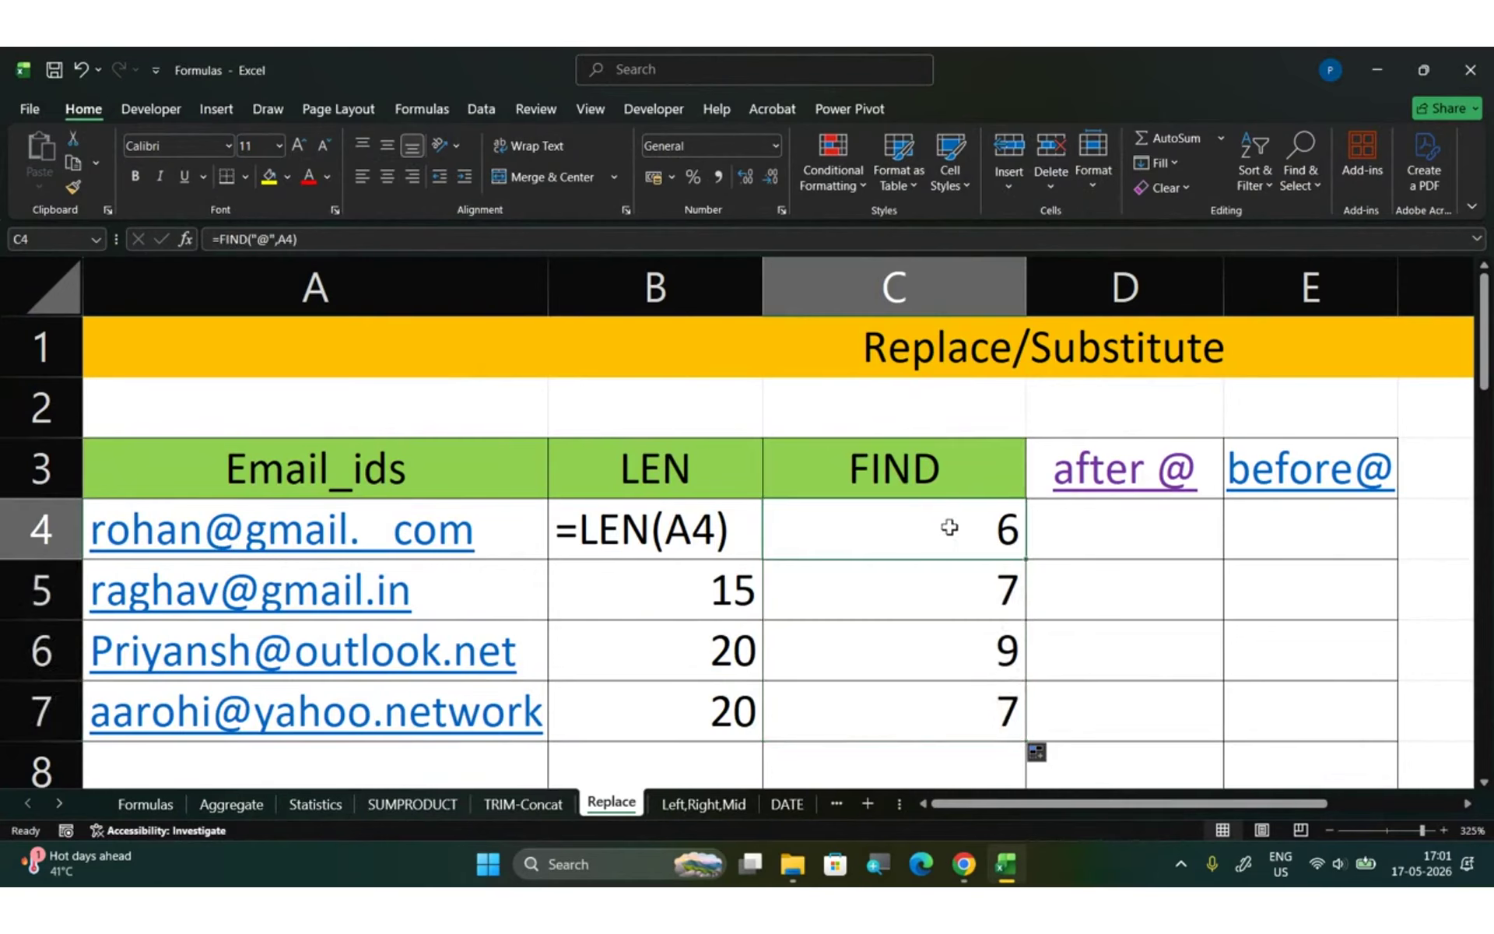
double_click(949, 527)
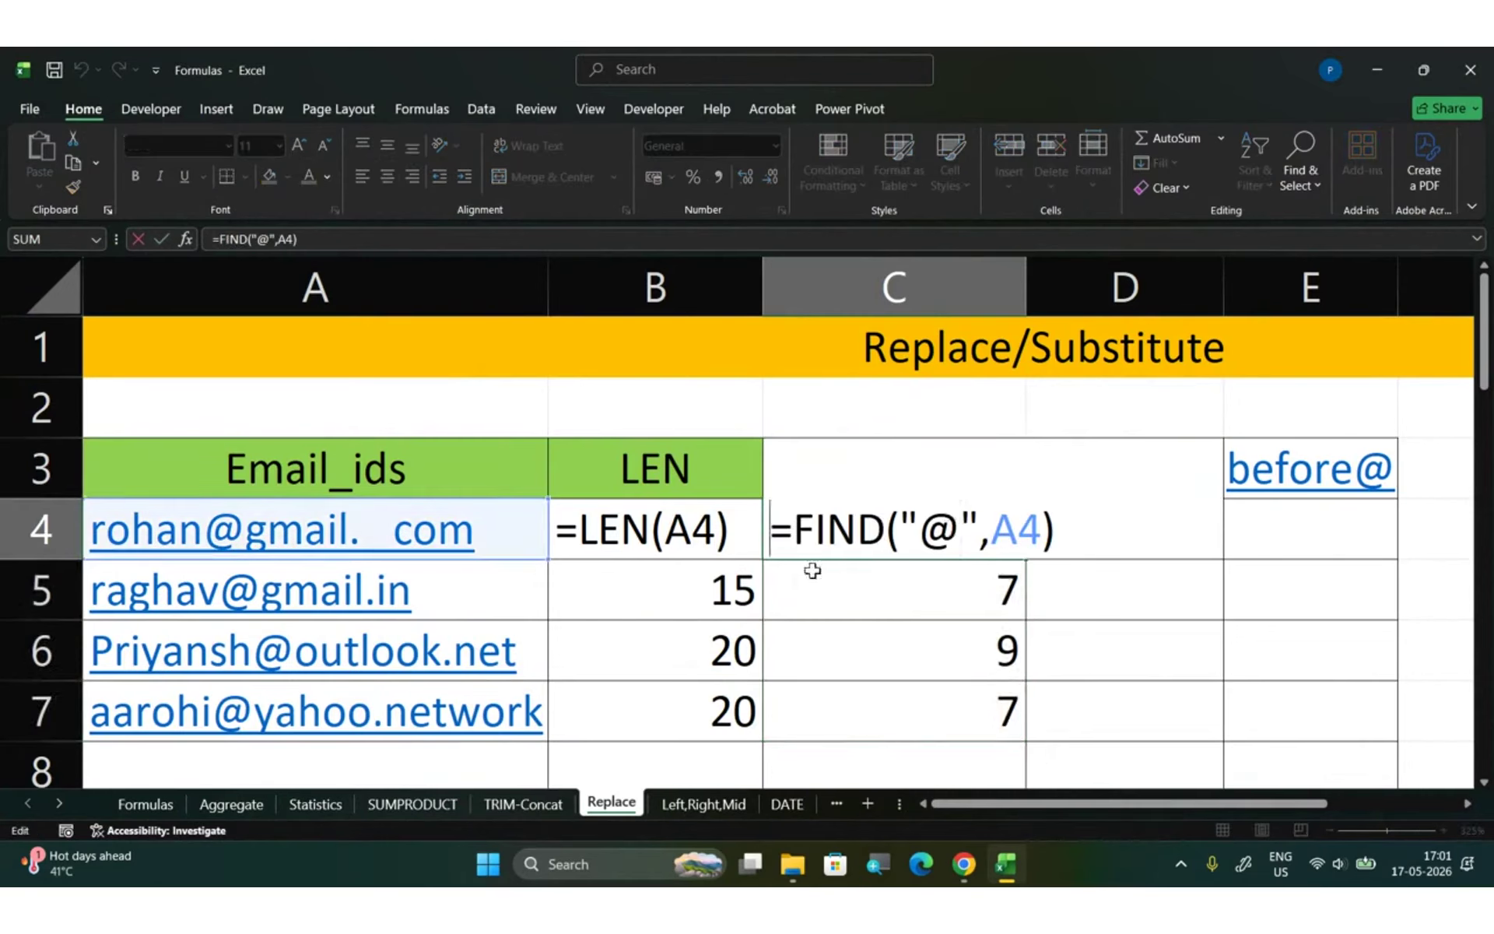
key(Home)
text(')
key(Return)
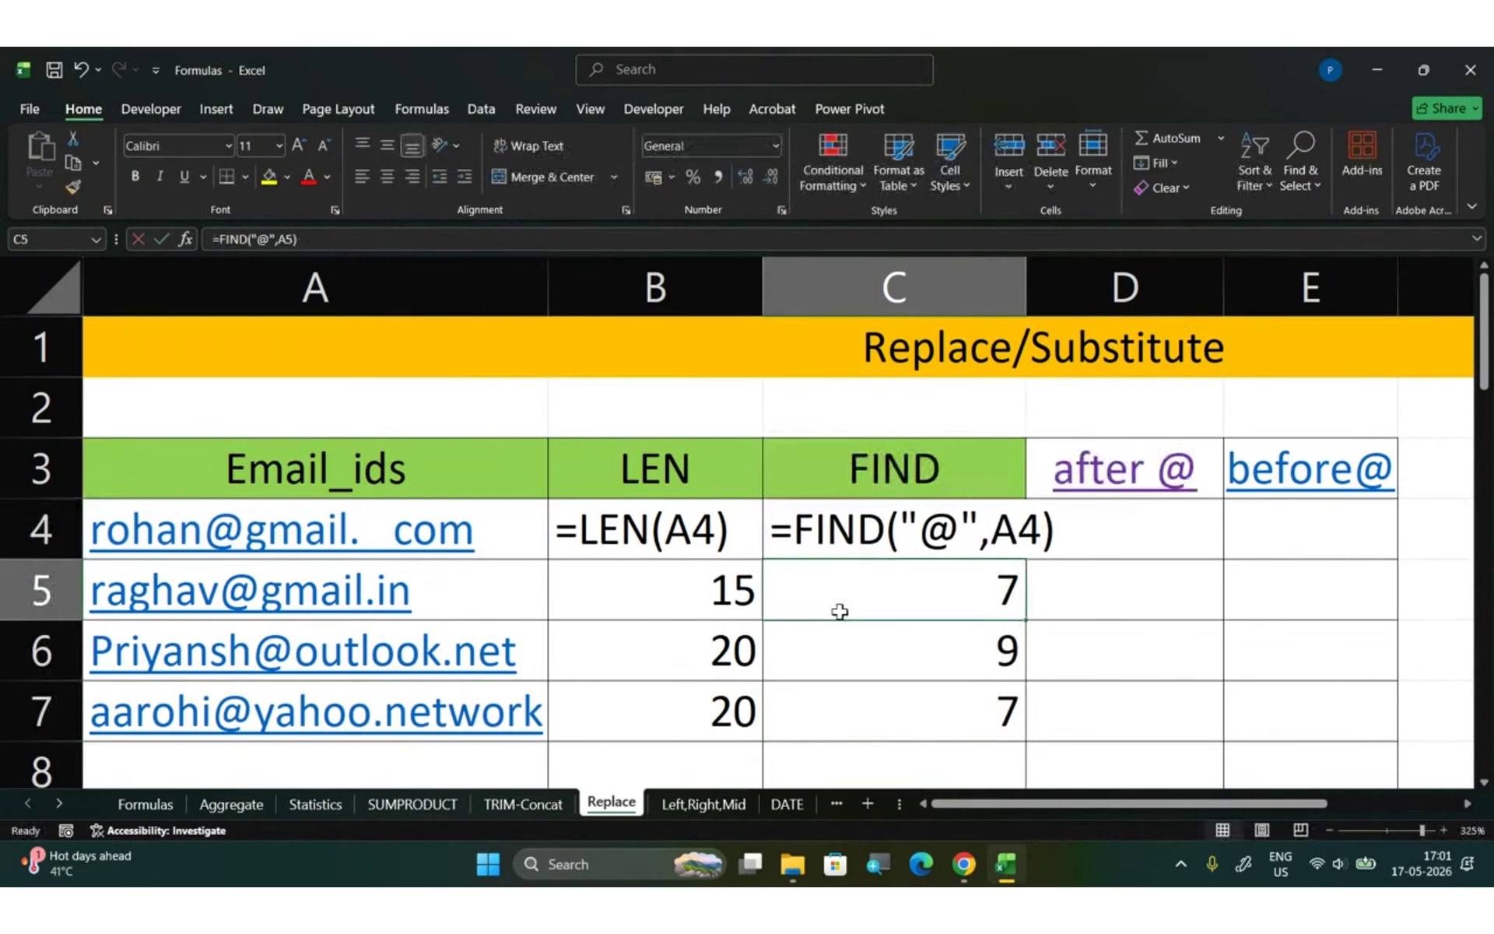
click(912, 544)
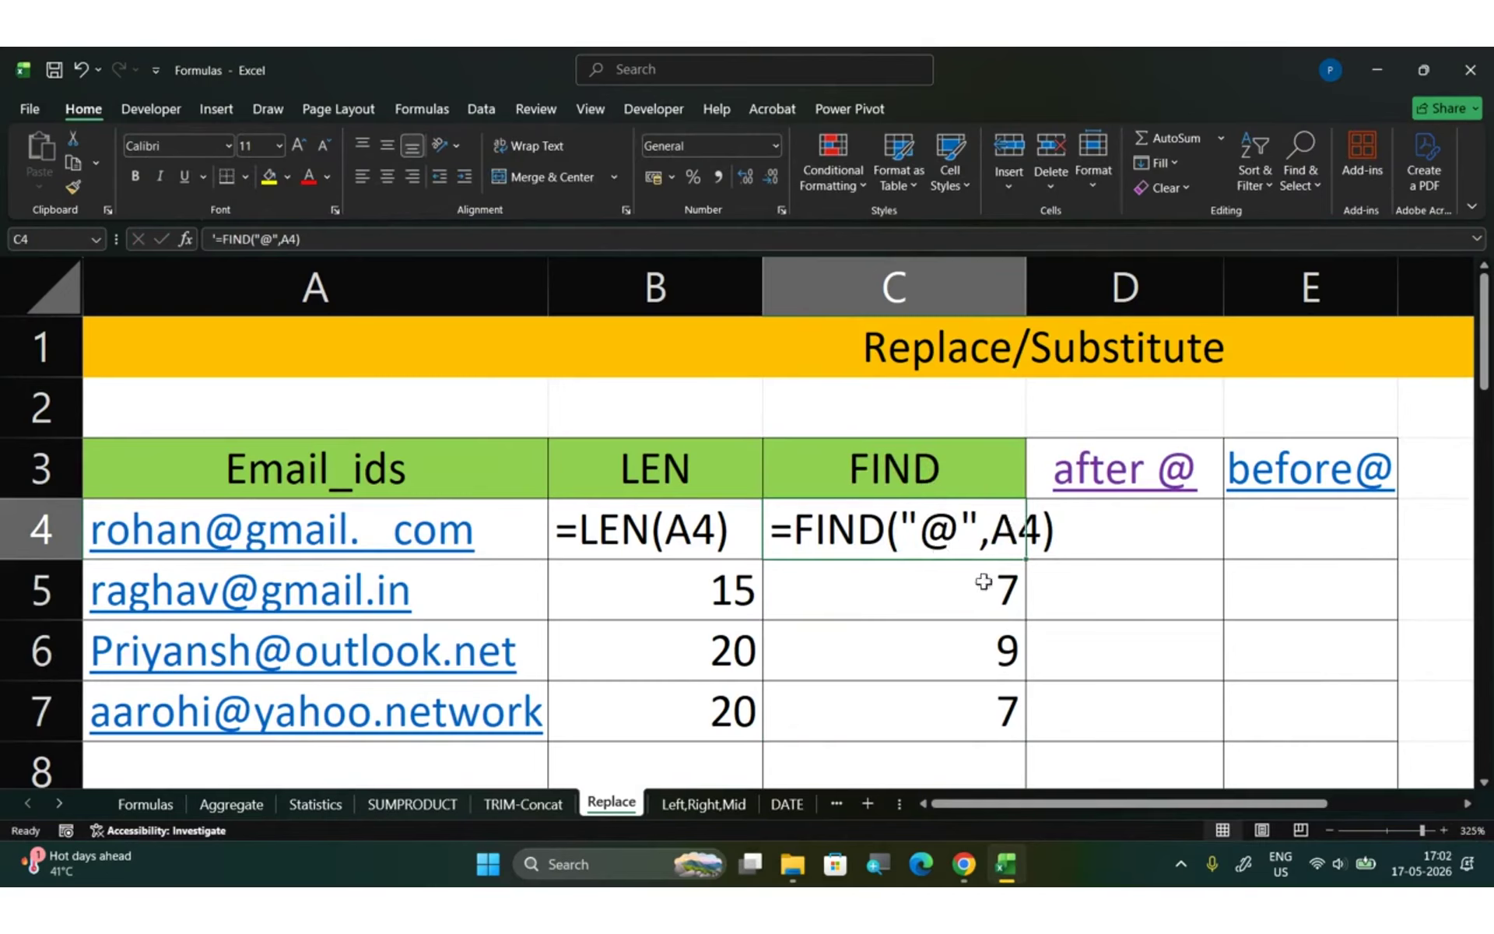
drag(1026, 288, 1066, 288)
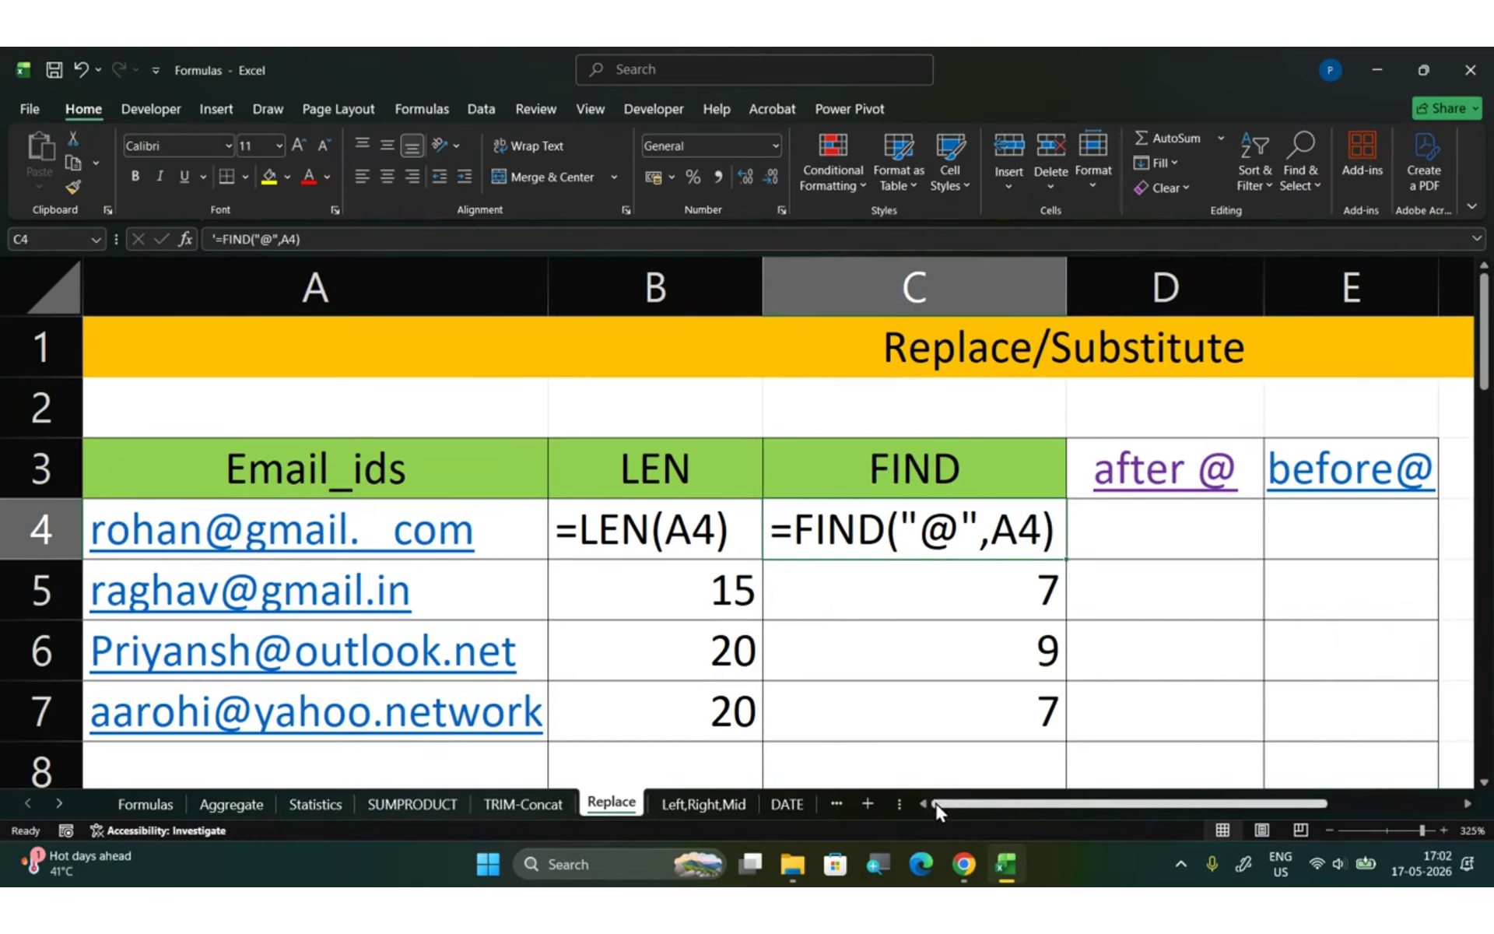
- Switch to the BigBlueButton meeting page in Chrome to check it, and return to the Excel workbook
mouse_move(974, 865)
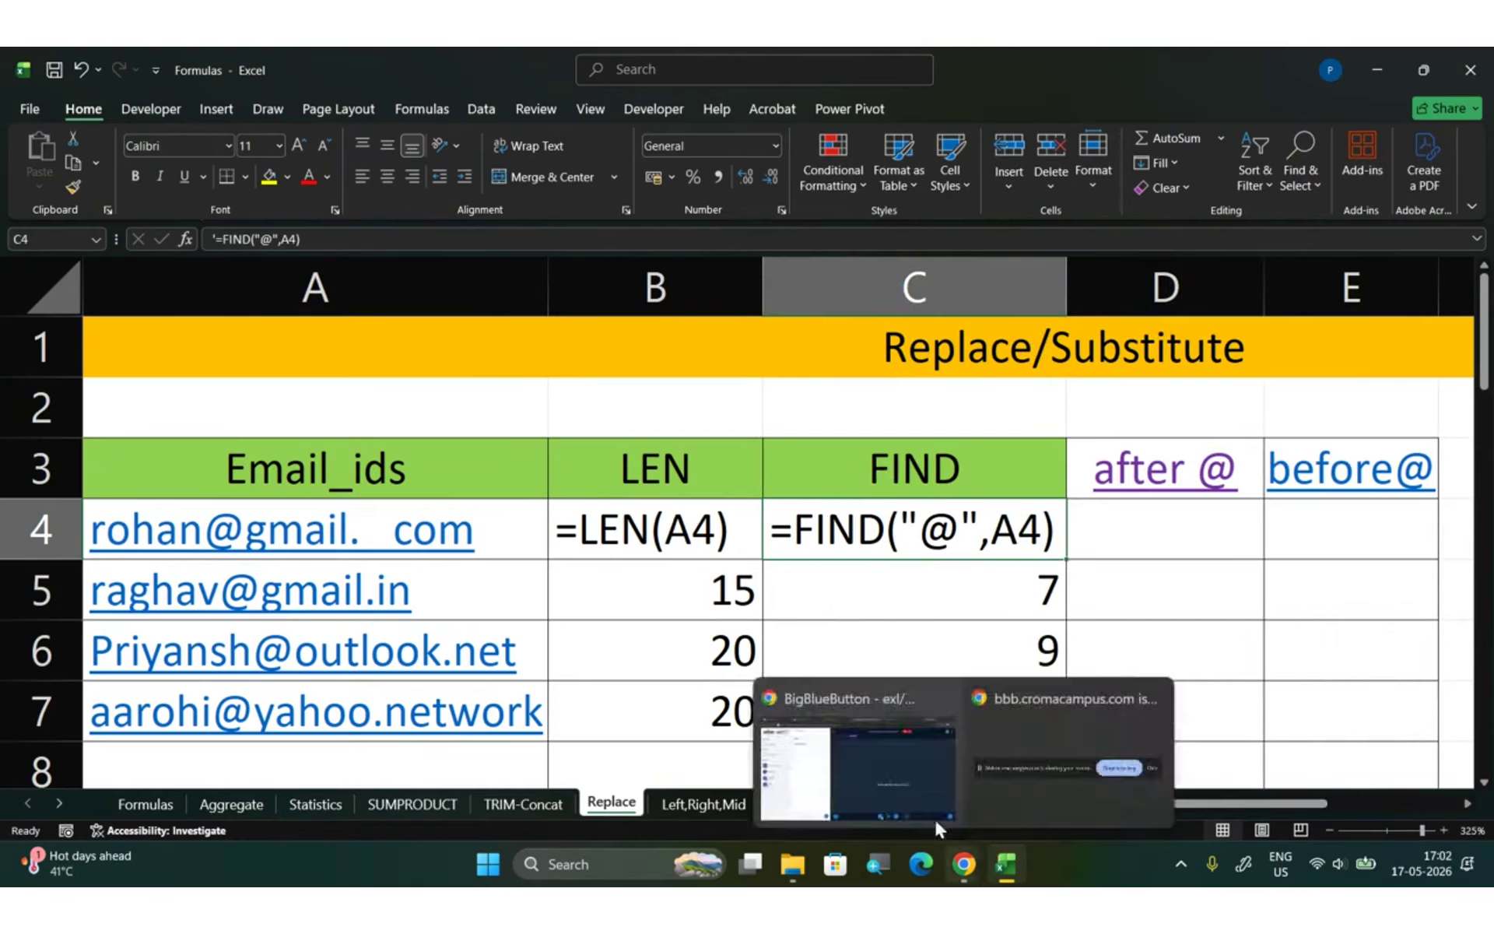
click(901, 776)
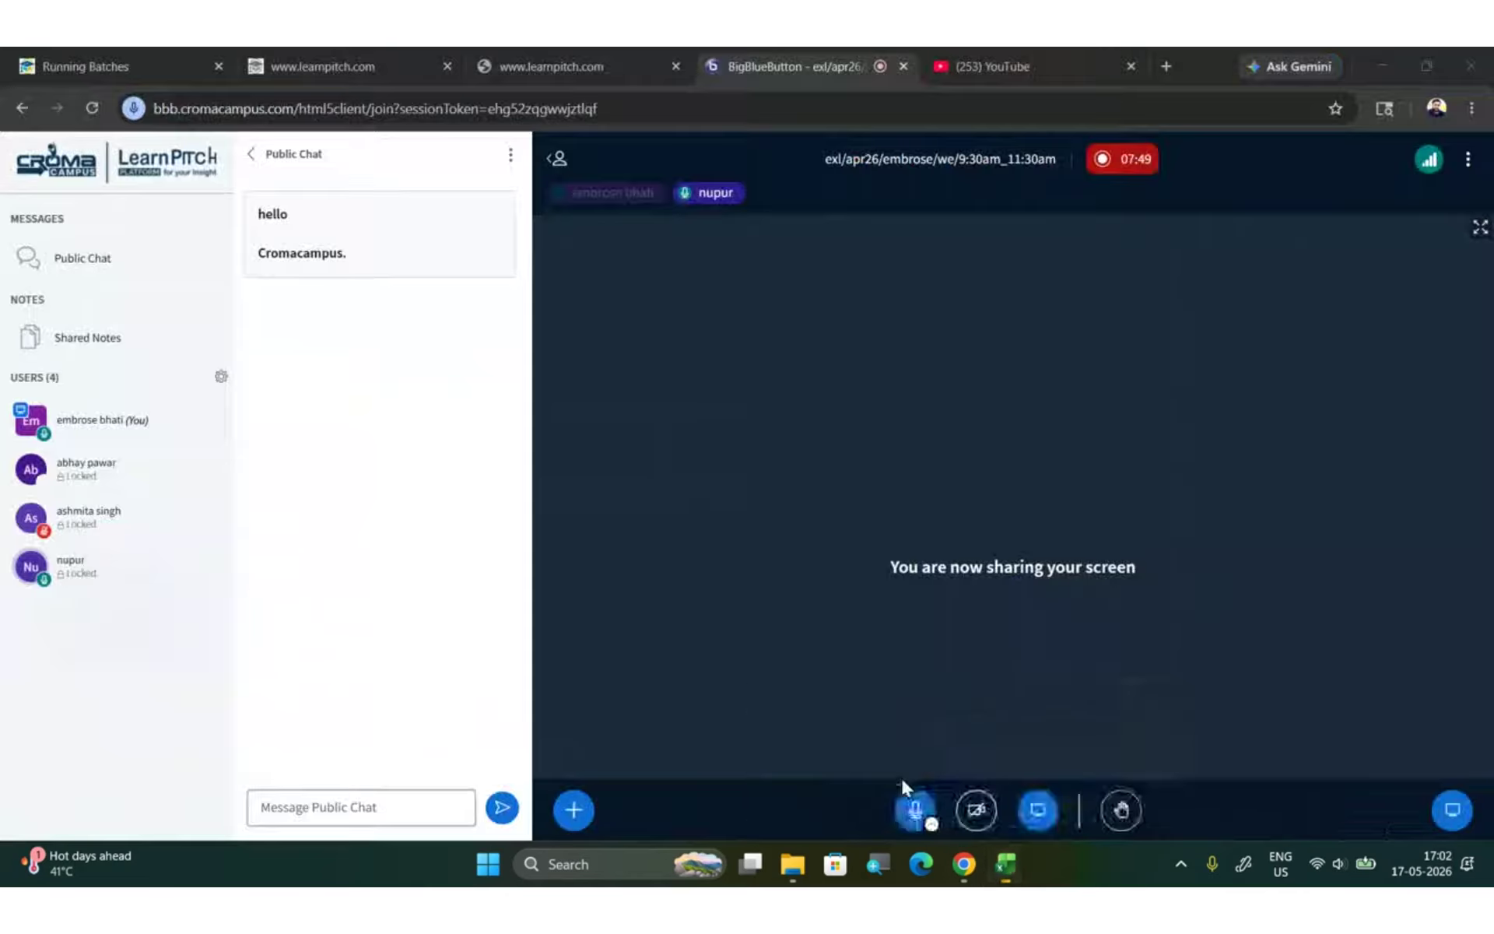
click(1016, 862)
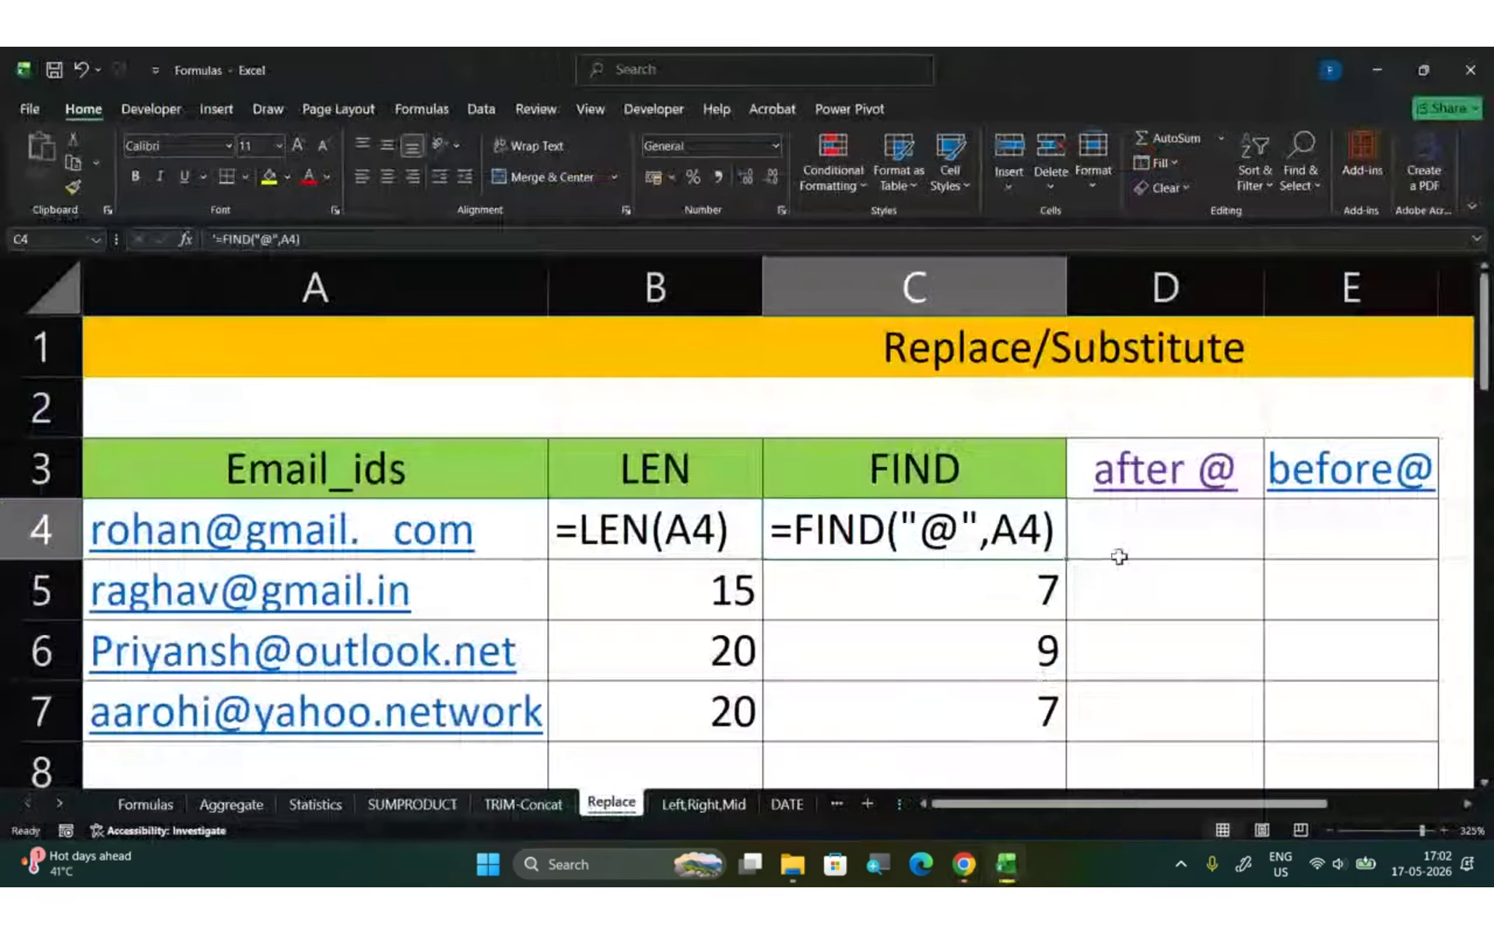
- Begin a SUBSTITUTE formula in D4 under "after @" with A4 as its text argument
click(1131, 514)
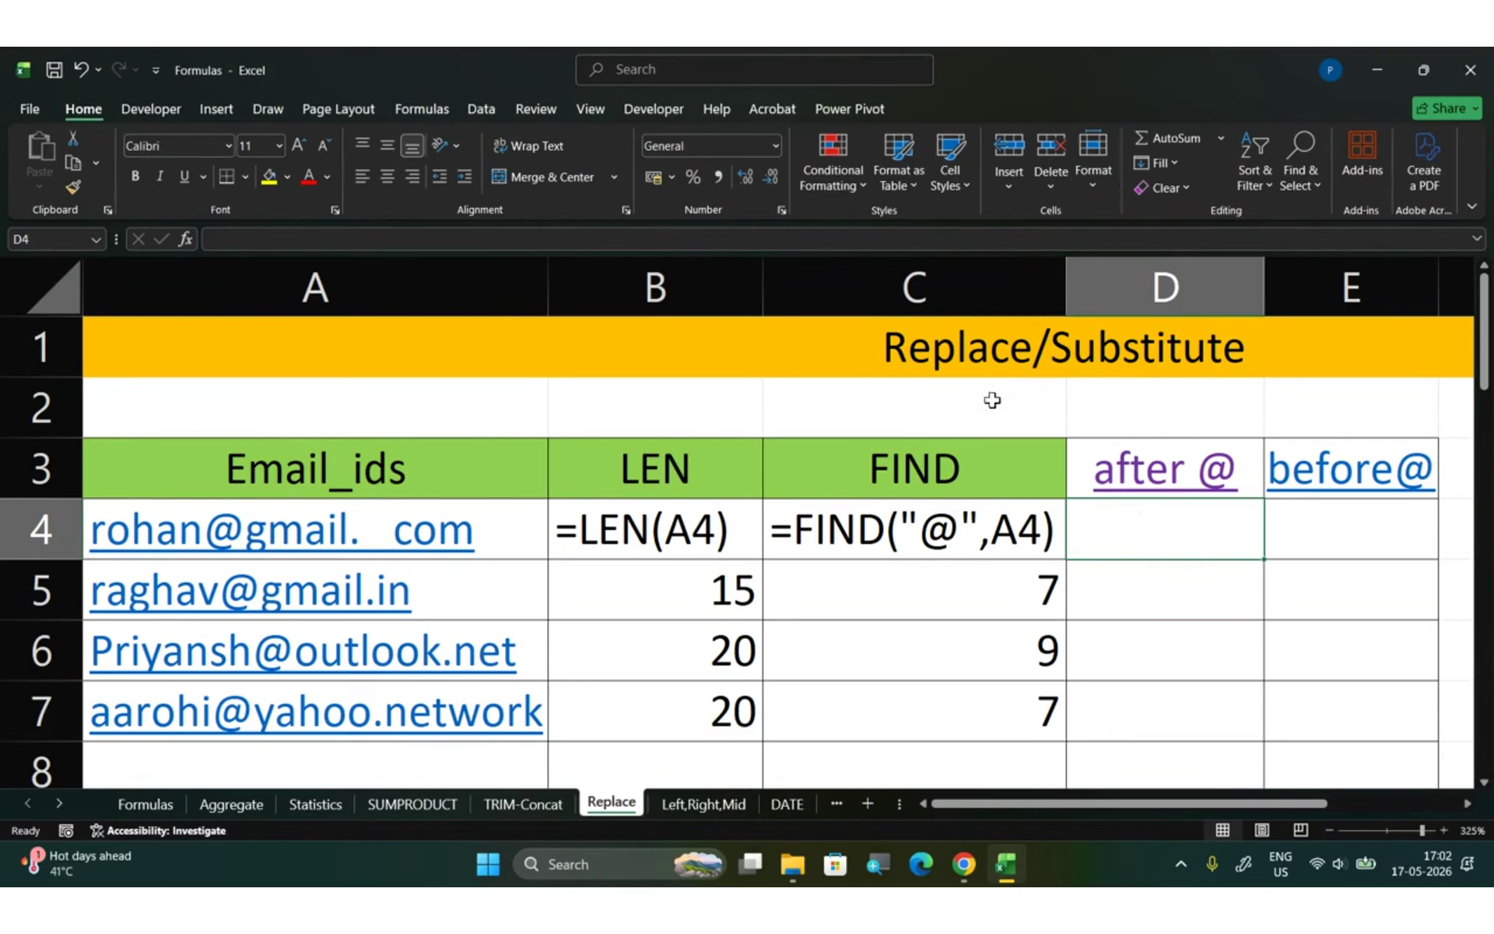
text(=sub)
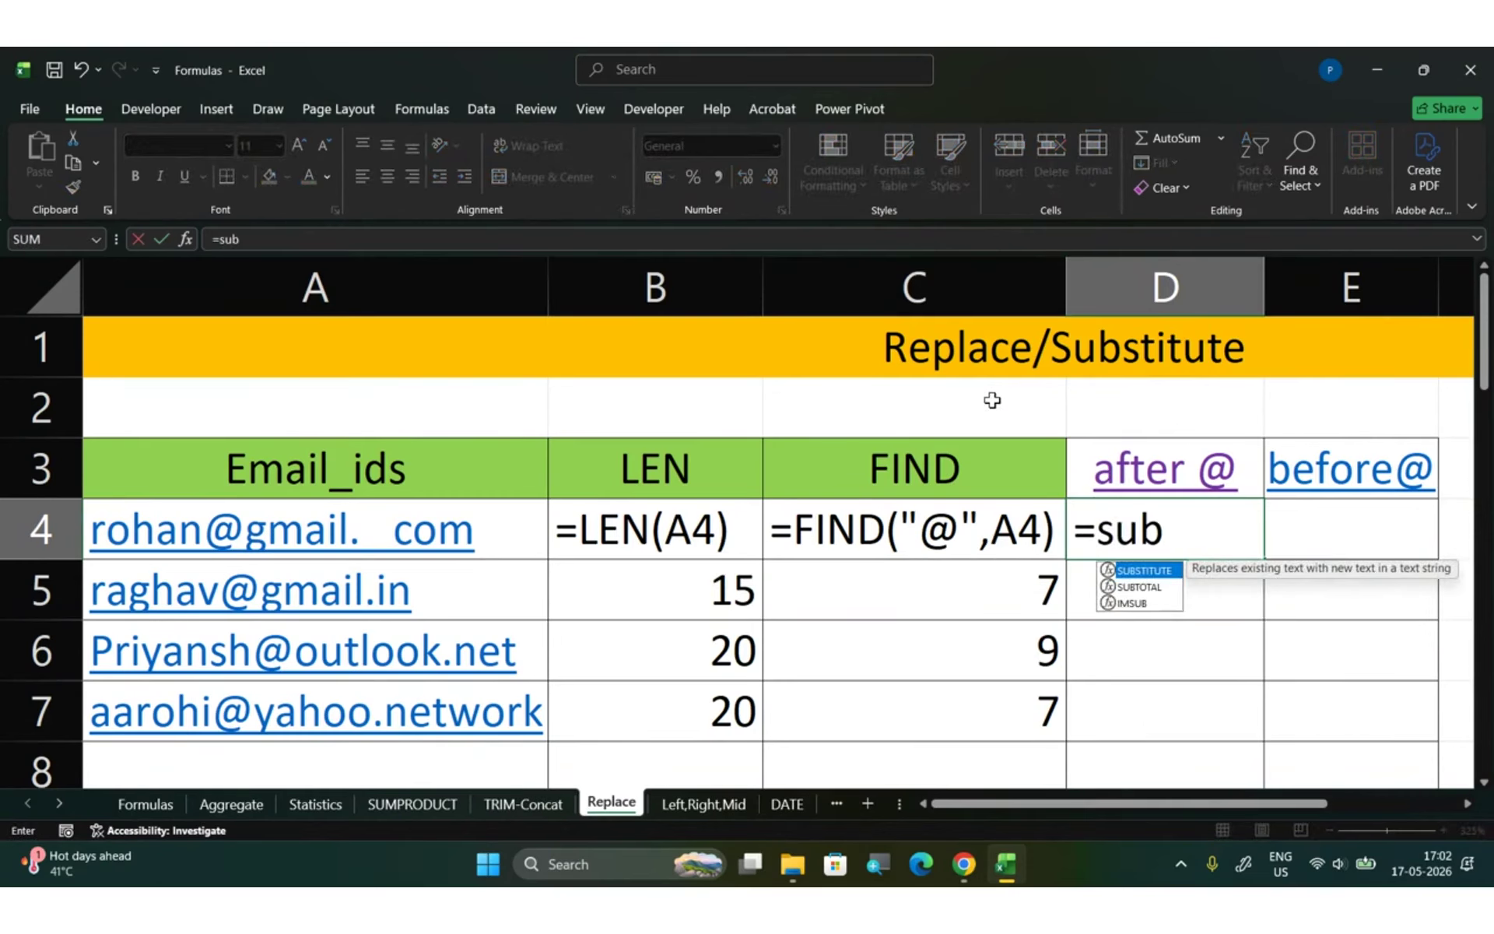
key(Tab)
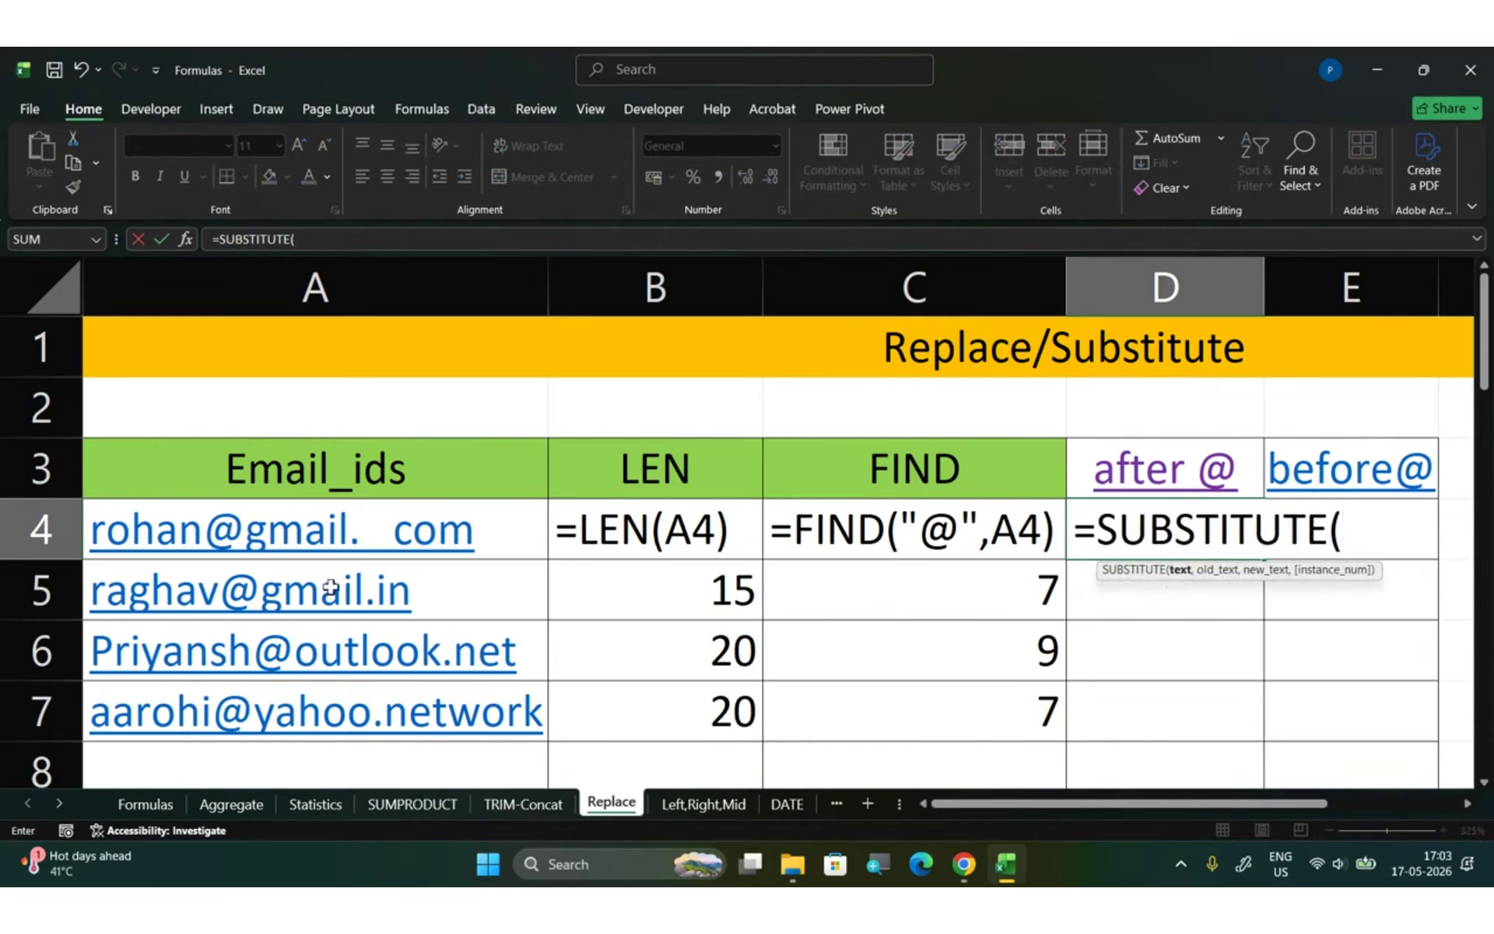
click(210, 544)
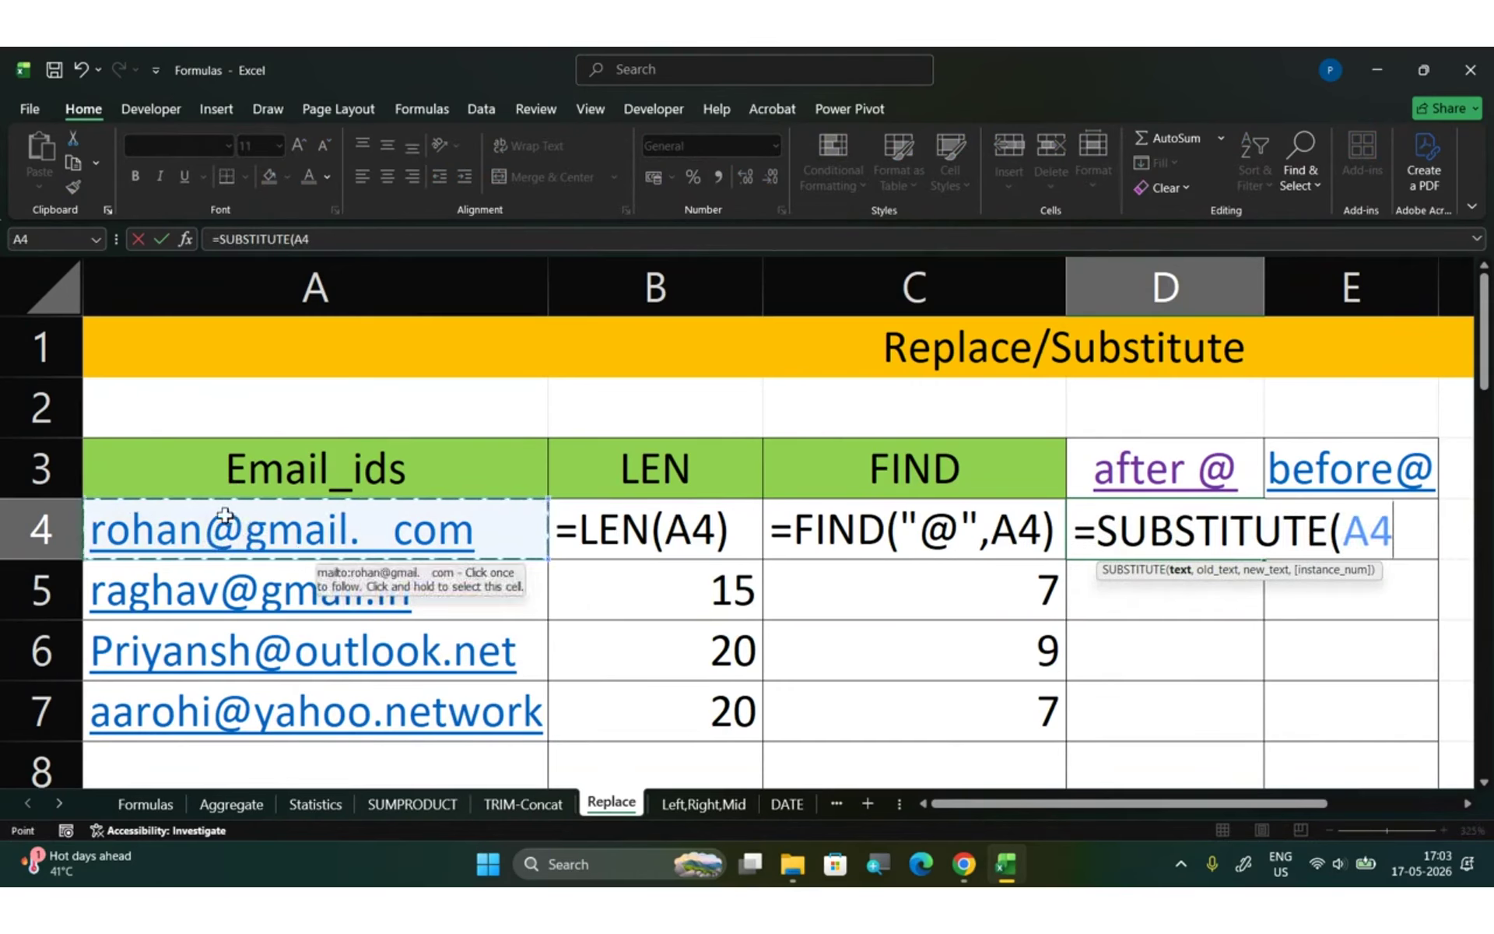
text(,)
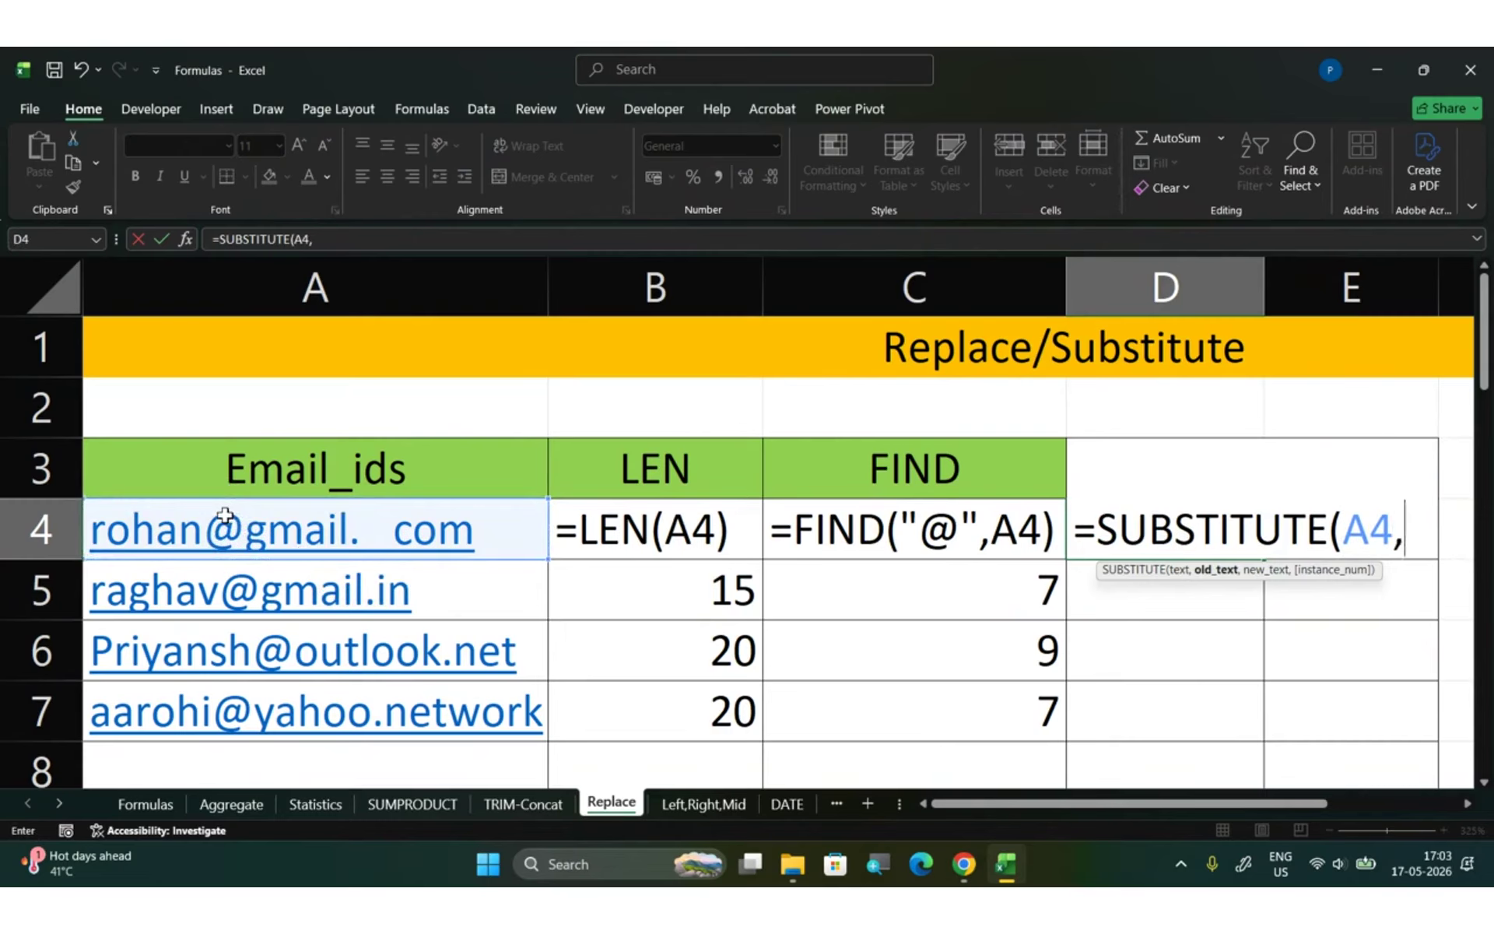
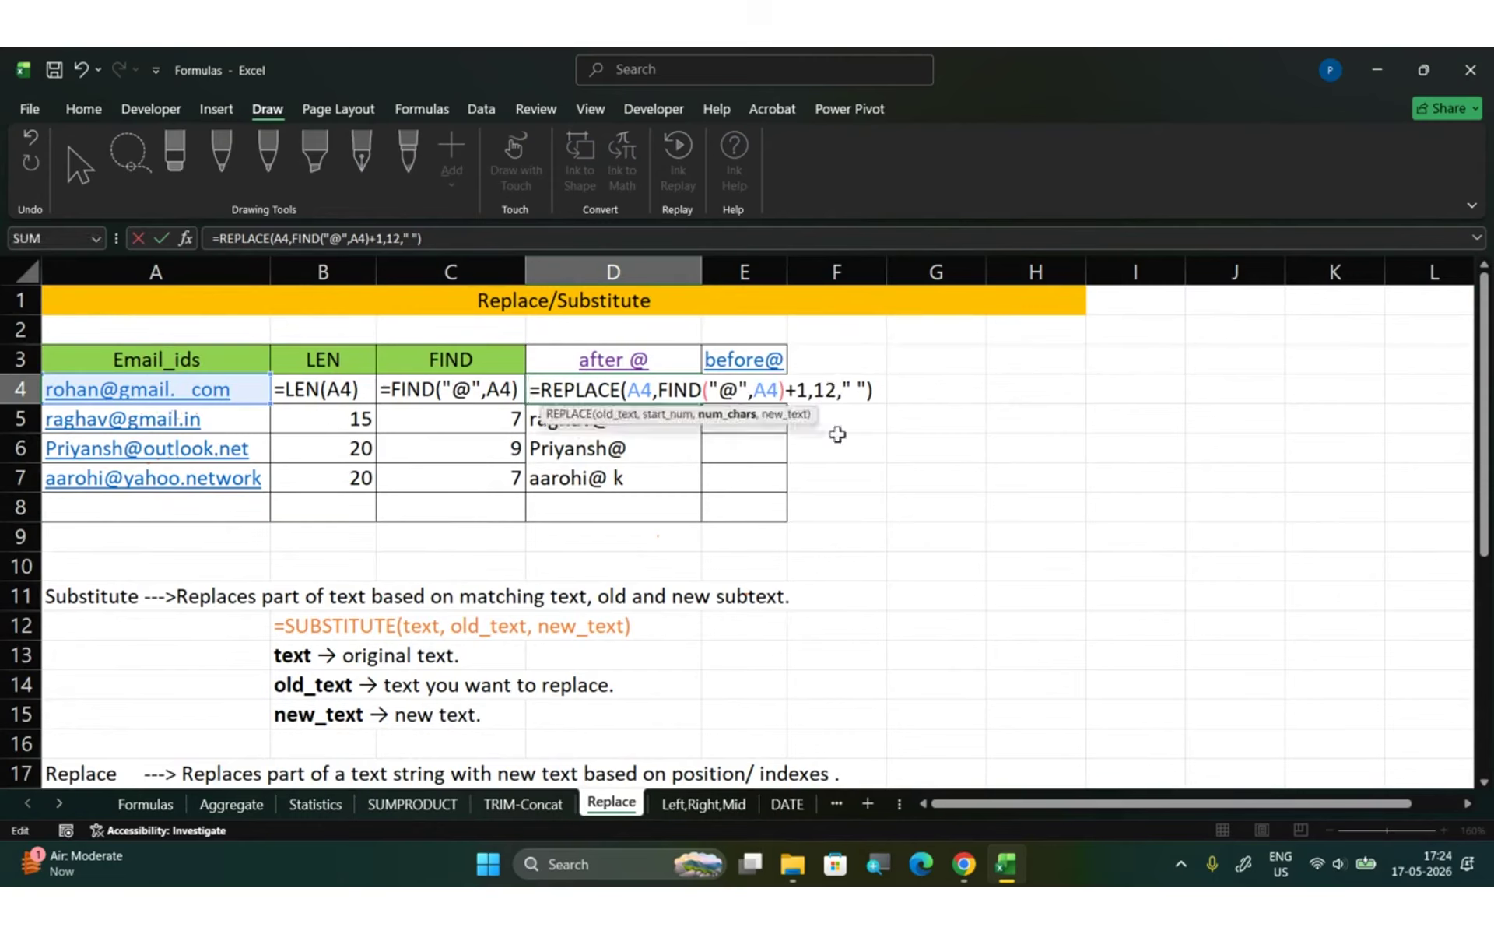
- Replace the fixed number of characters in D4's REPLACE formula with LEN(A4)
key(BackSpace)
key(BackSpace)
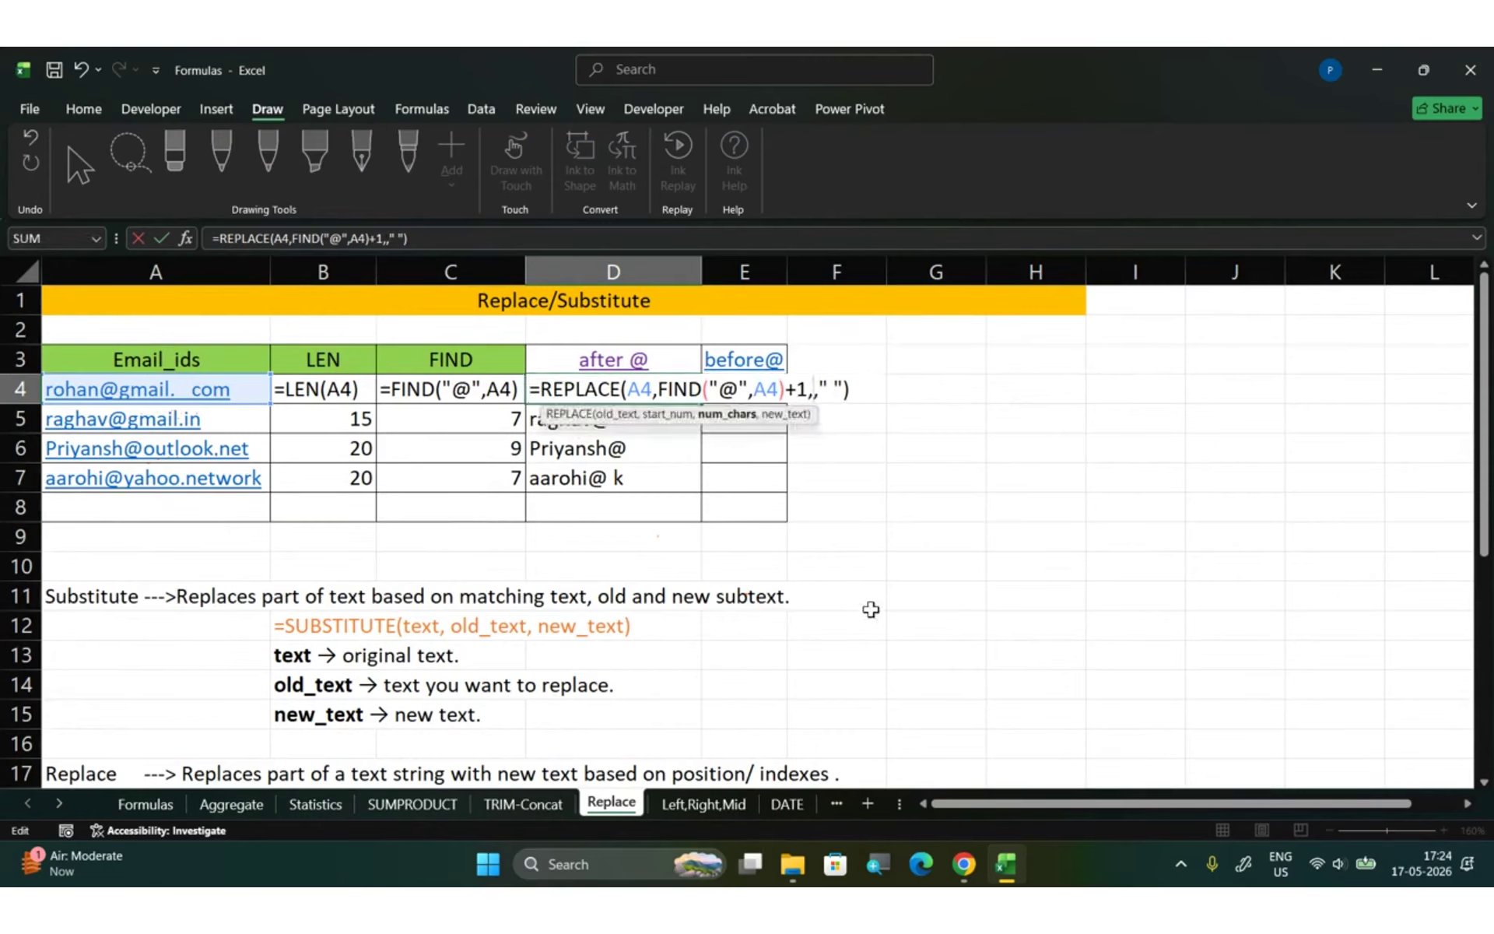
text(len)
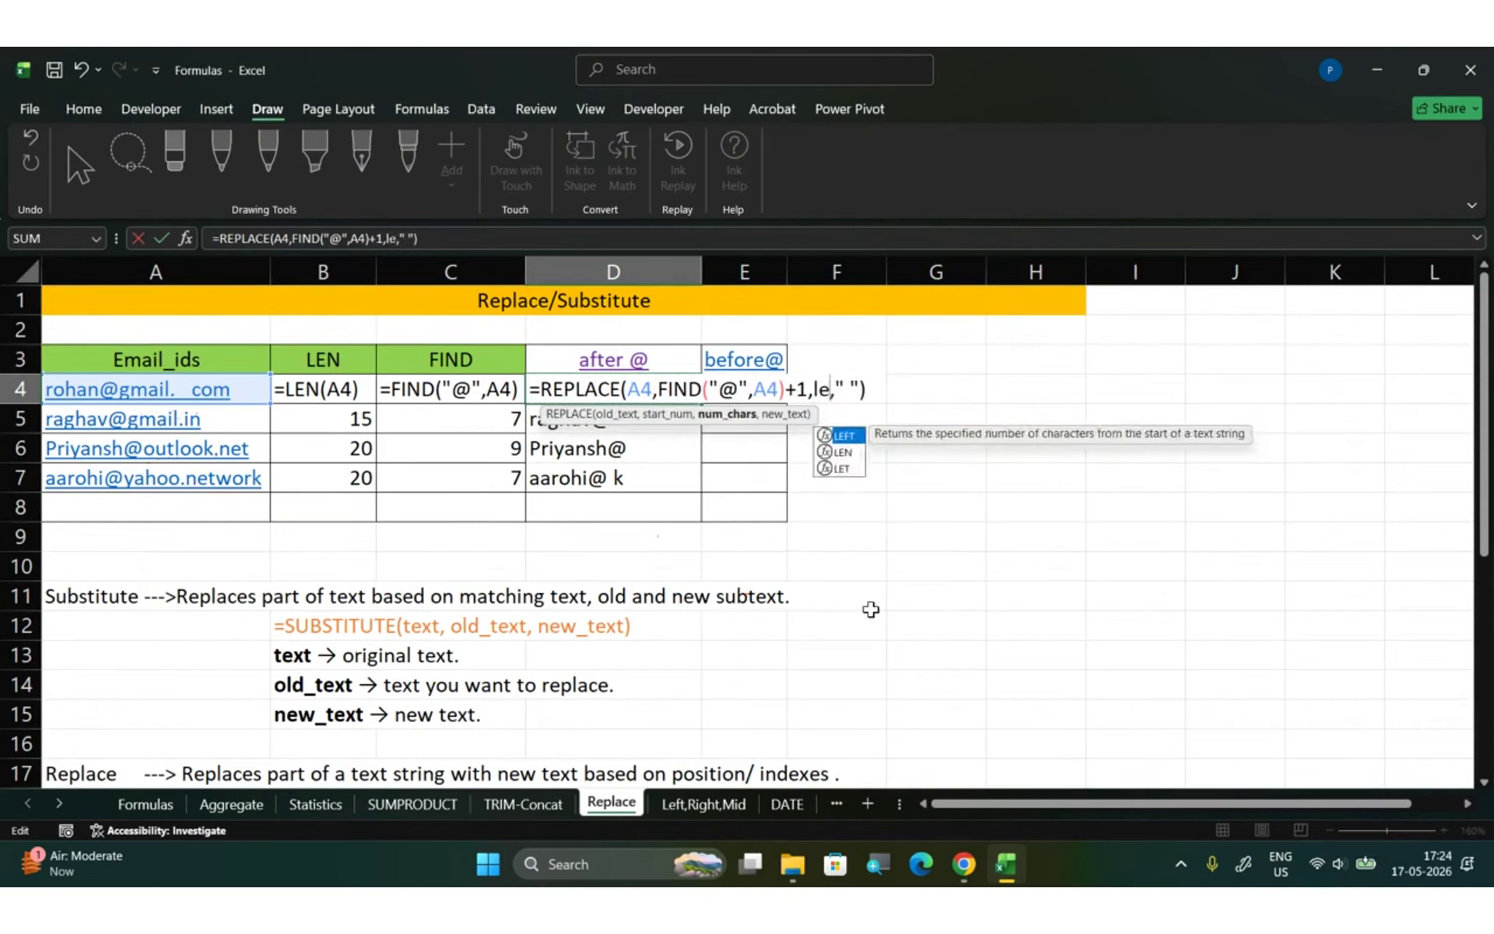
key(Tab)
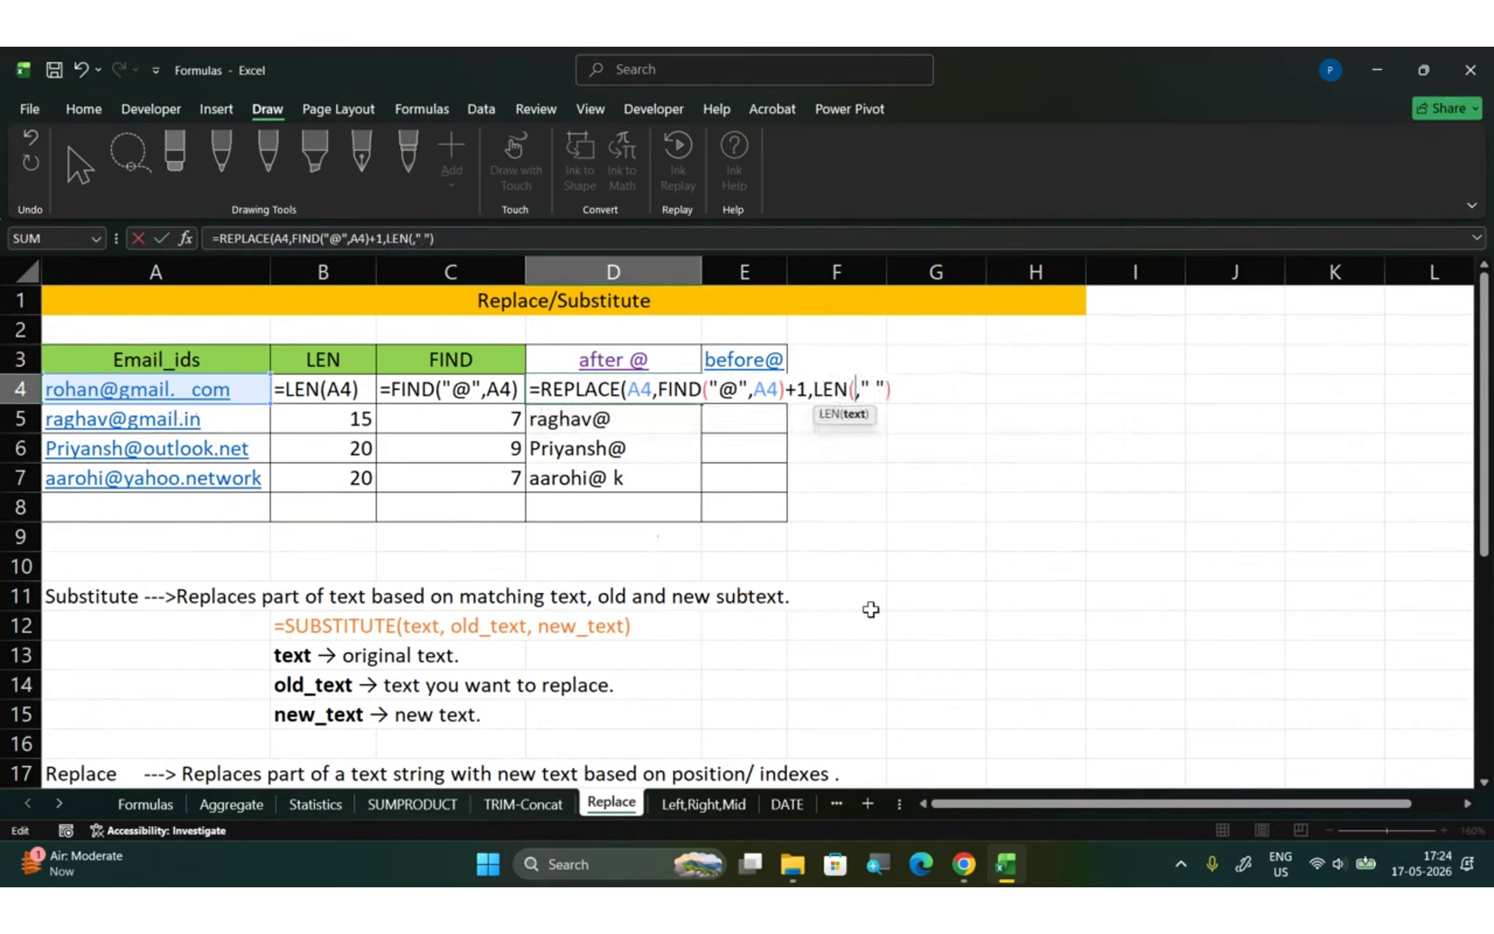
click(243, 388)
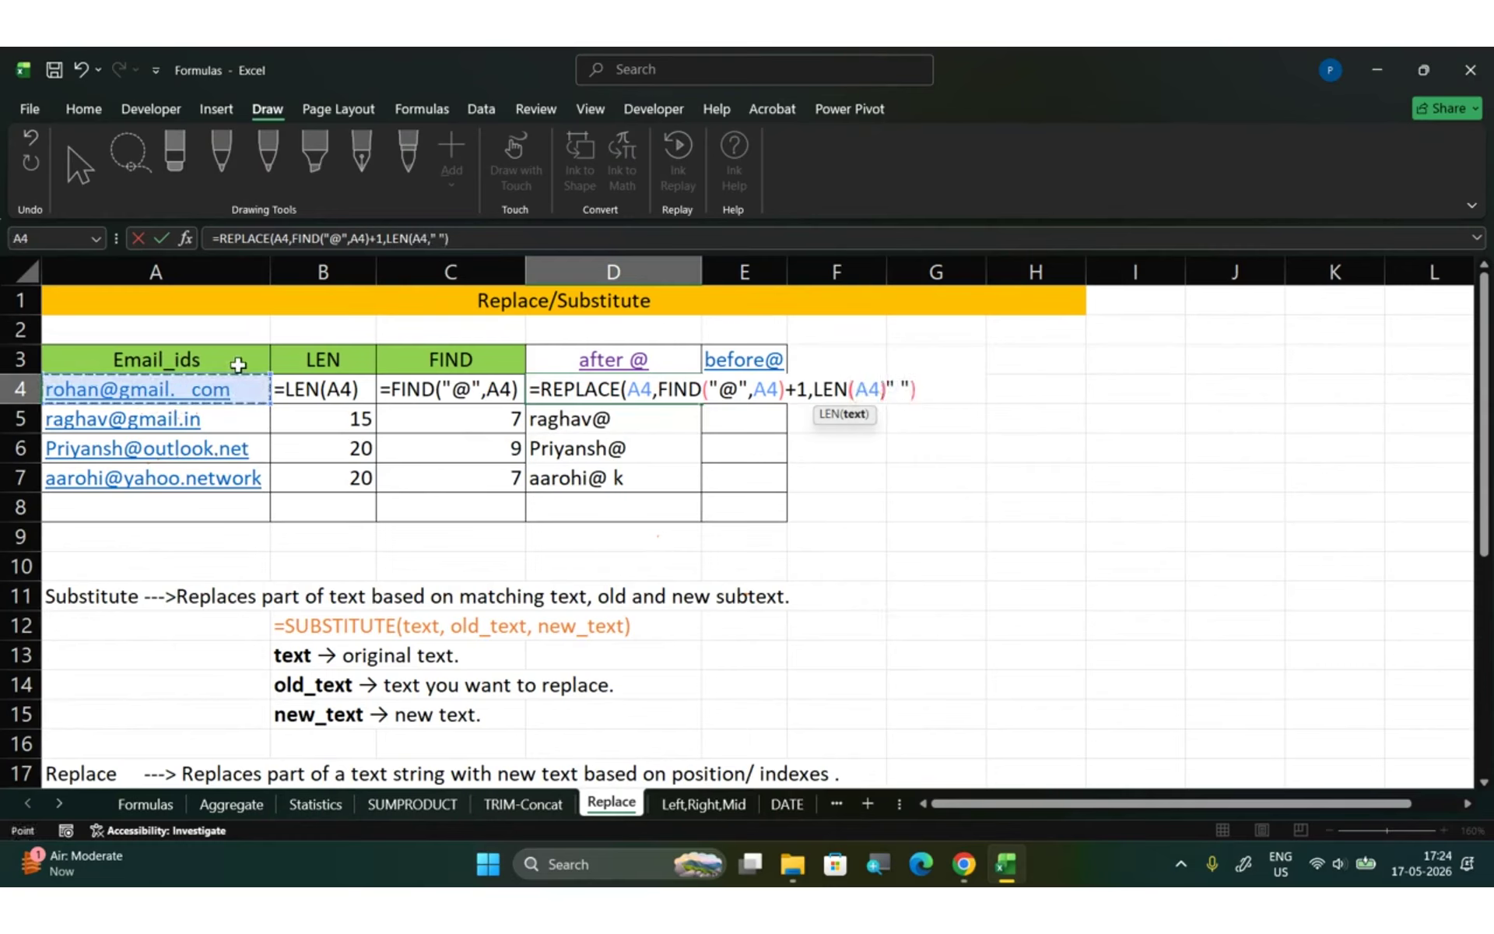
text())
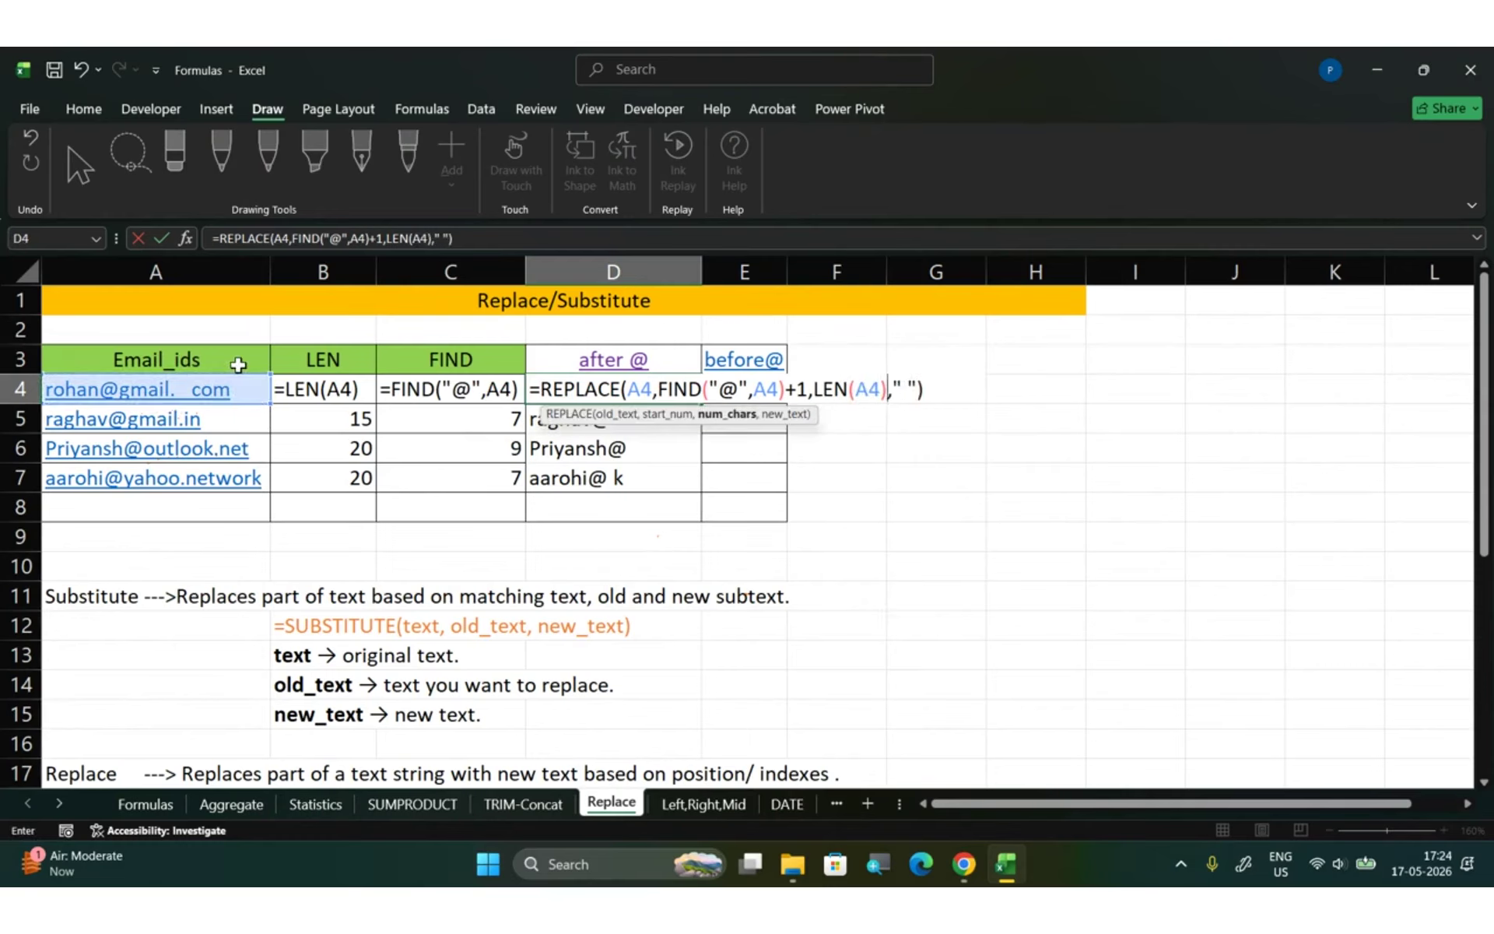
- Subtract FIND("@",A4) from LEN(A4) in D4's REPLACE formula and fill the formula down to D7
text(-)
text(find)
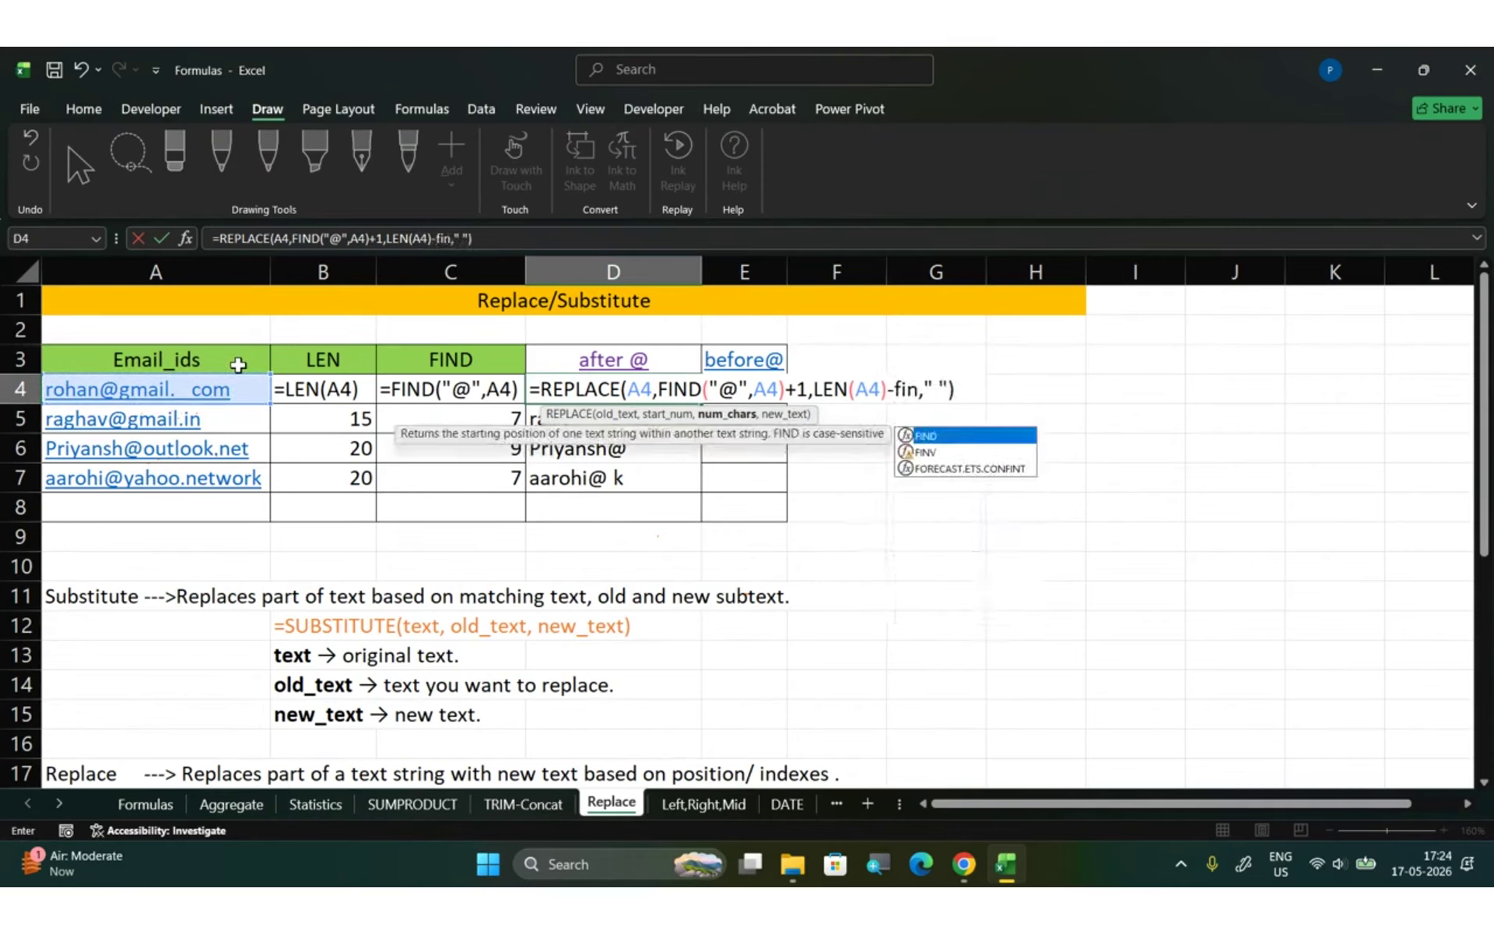
key(Tab)
text("@",)
click(204, 385)
text())
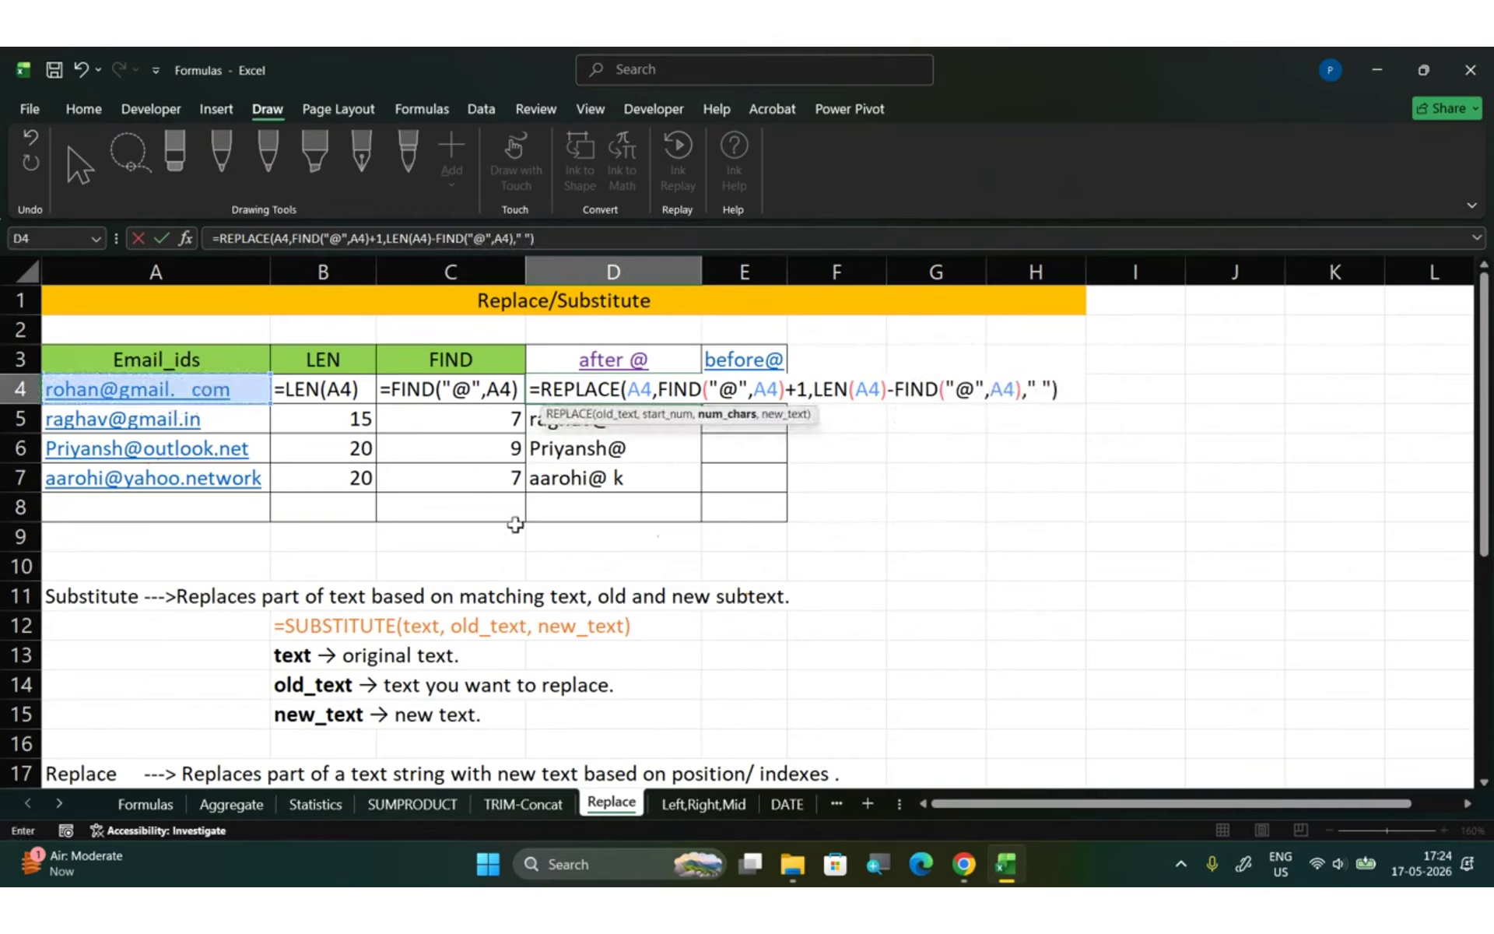
key(Return)
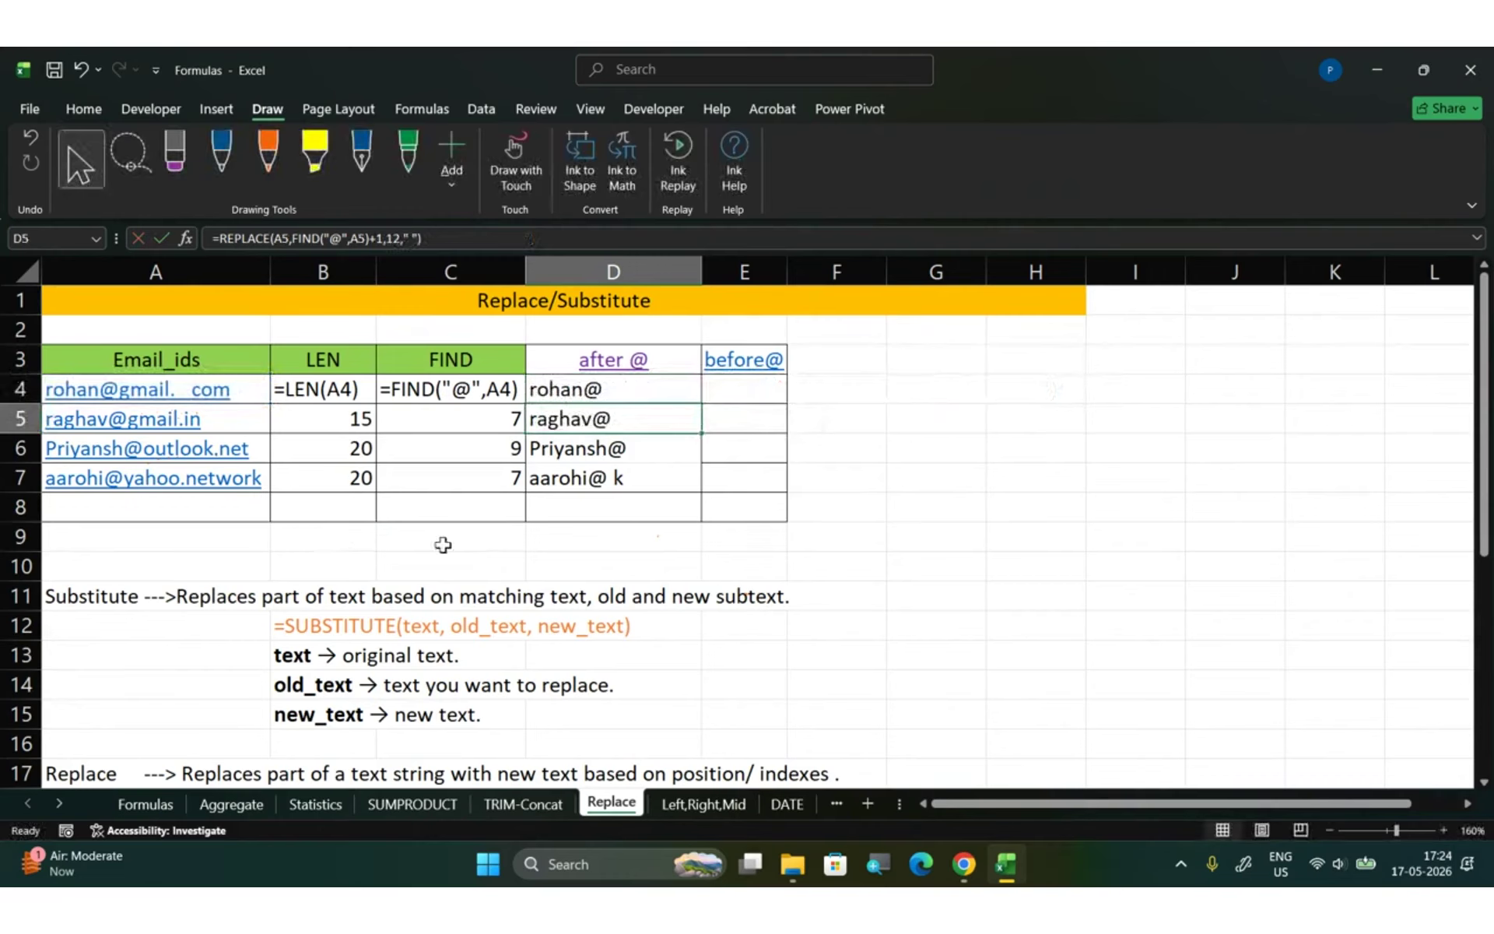
click(666, 391)
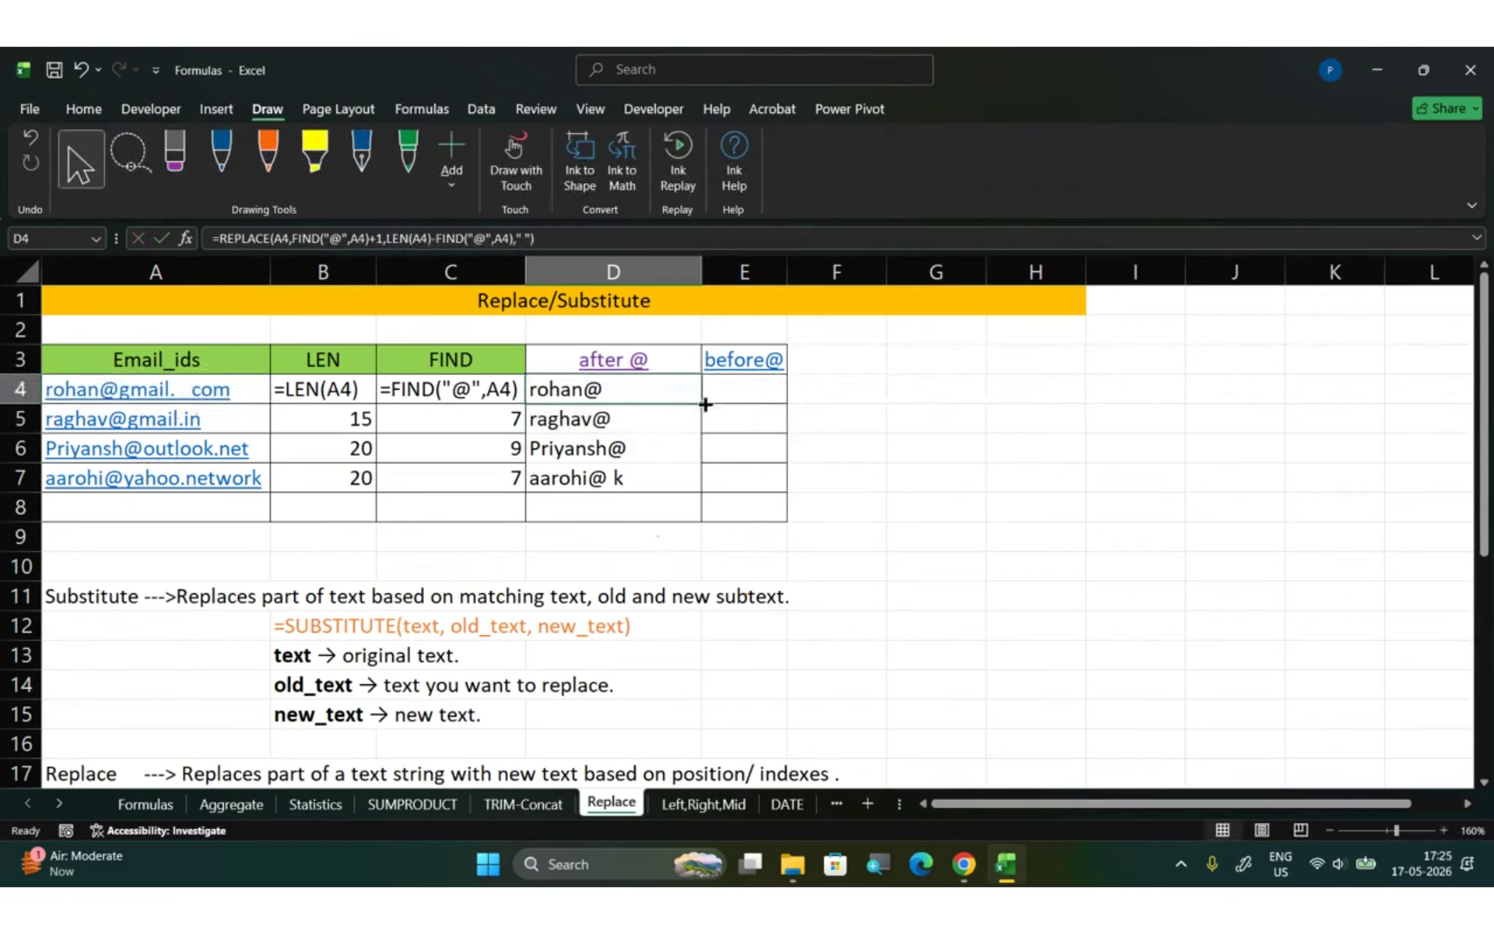
double_click(703, 403)
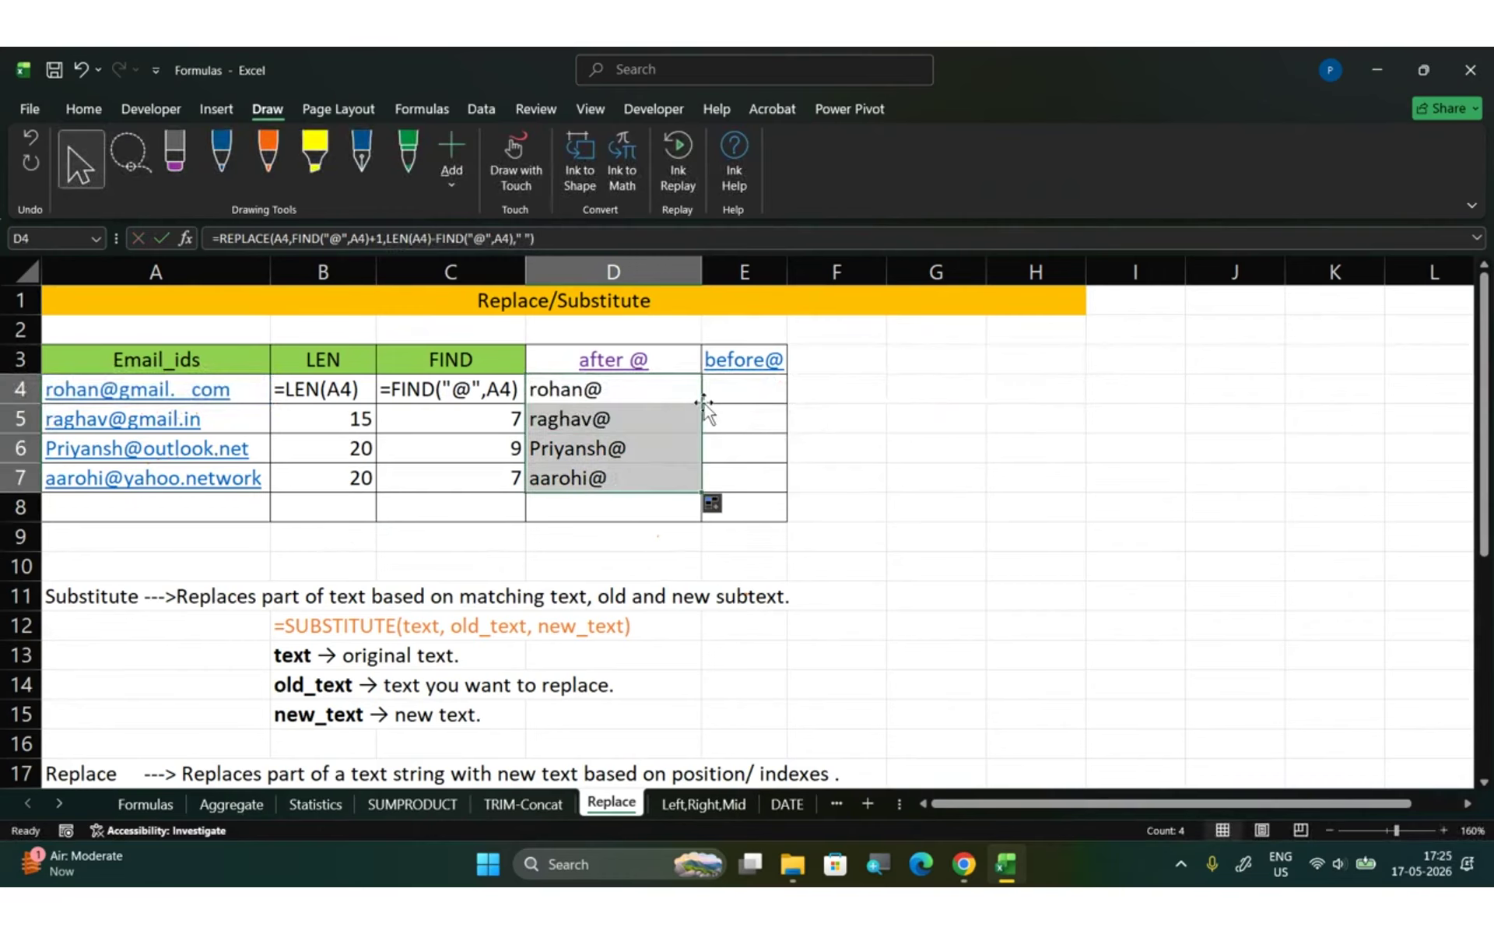
- Open D4's REPLACE formula for review, check the BigBlueButton meeting page in Chrome, and return to the Formulas workbook in Excel
double_click(674, 385)
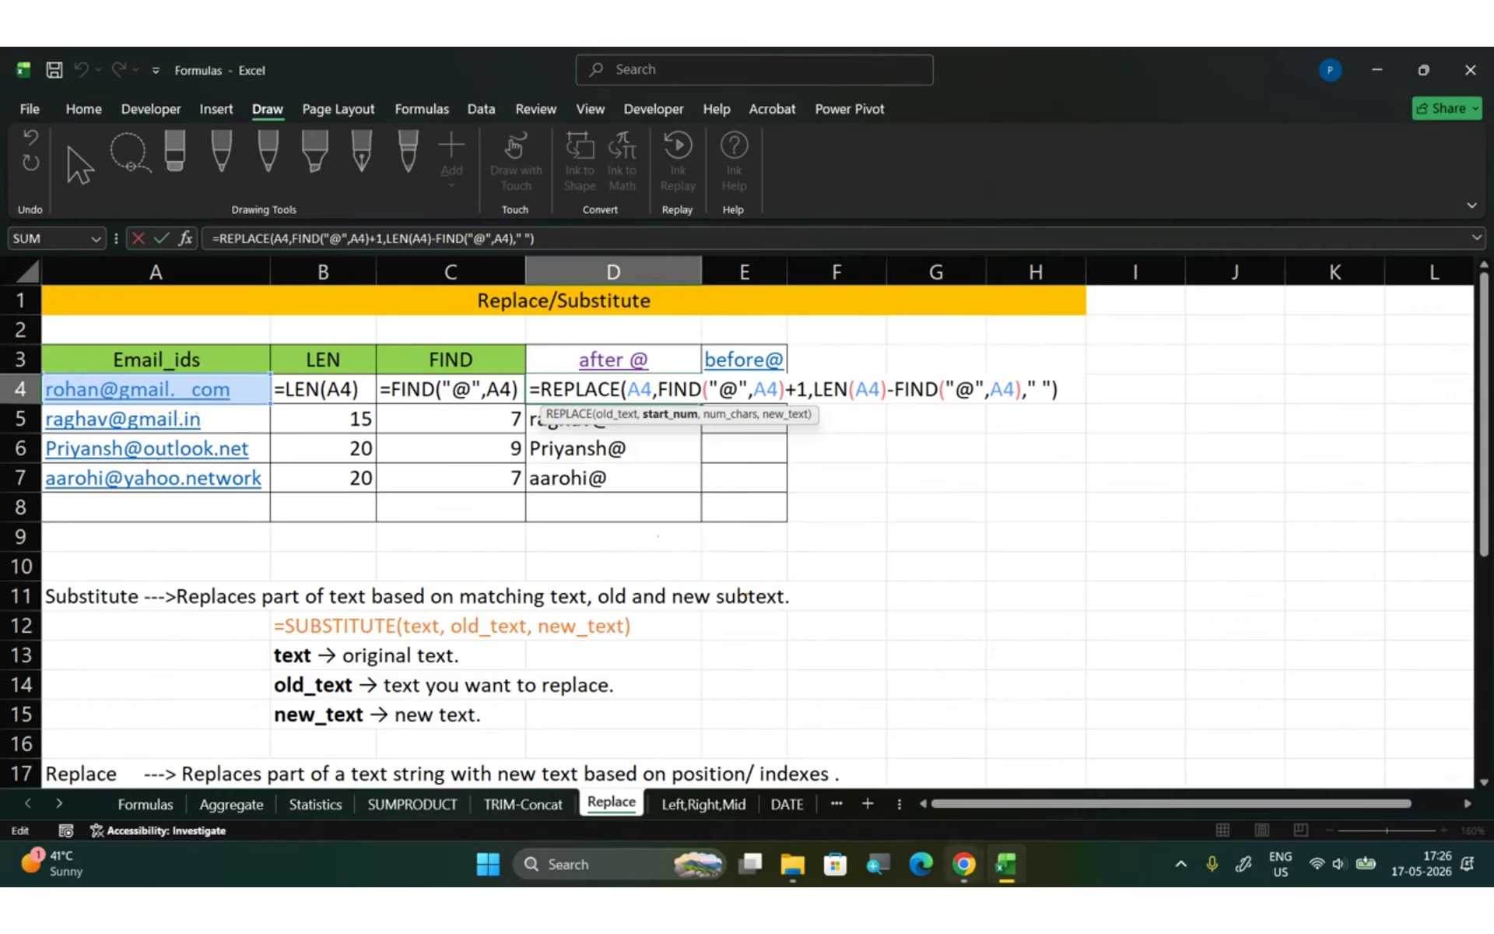
mouse_move(965, 864)
click(928, 783)
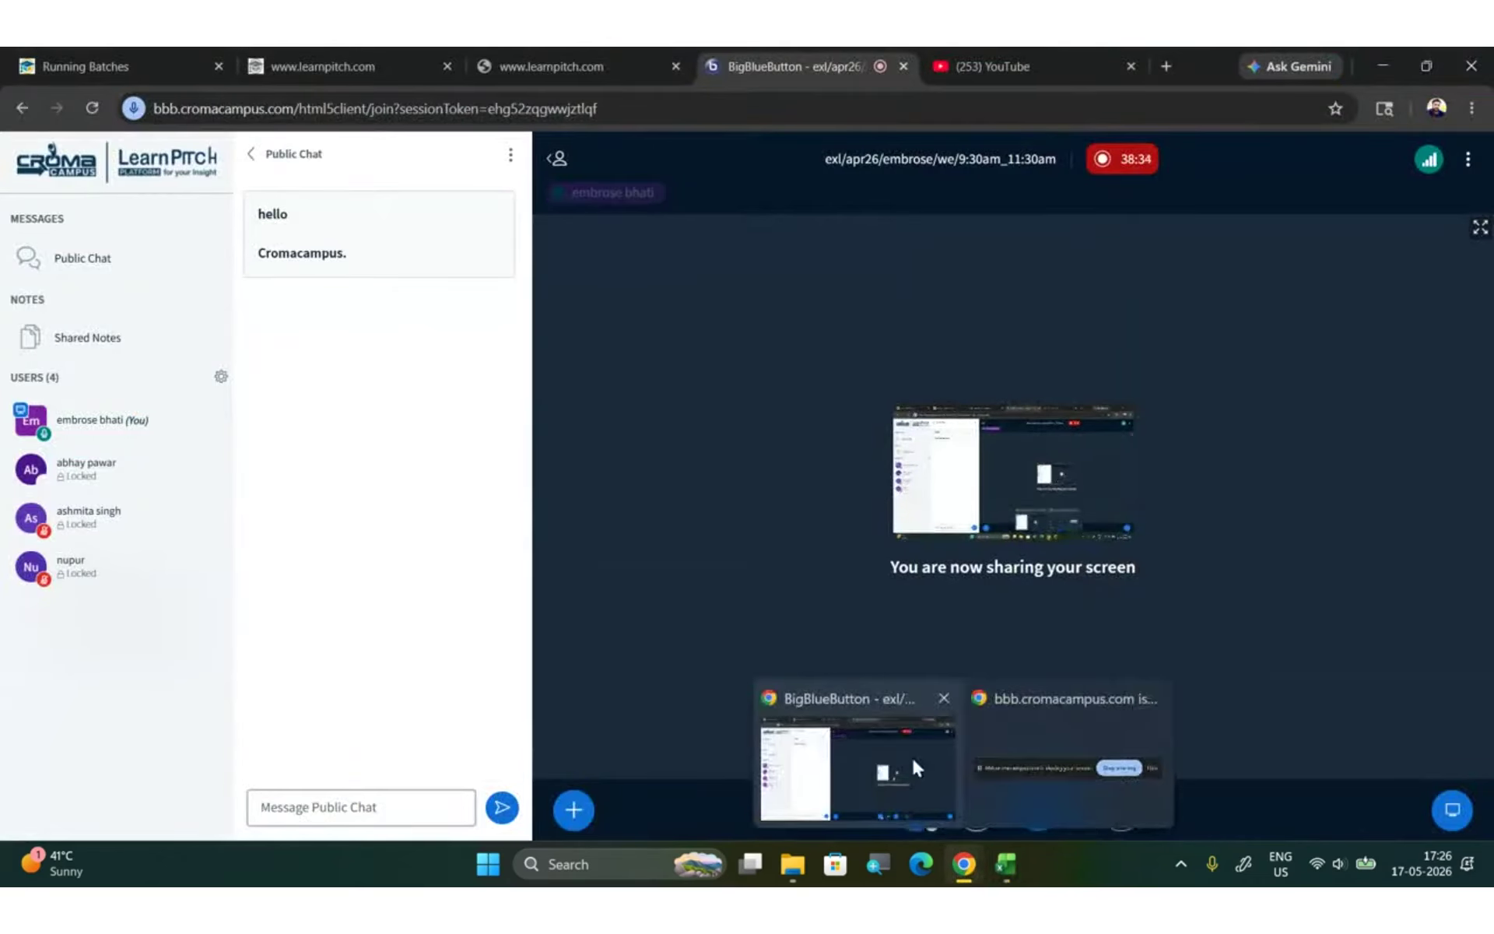
click(1004, 863)
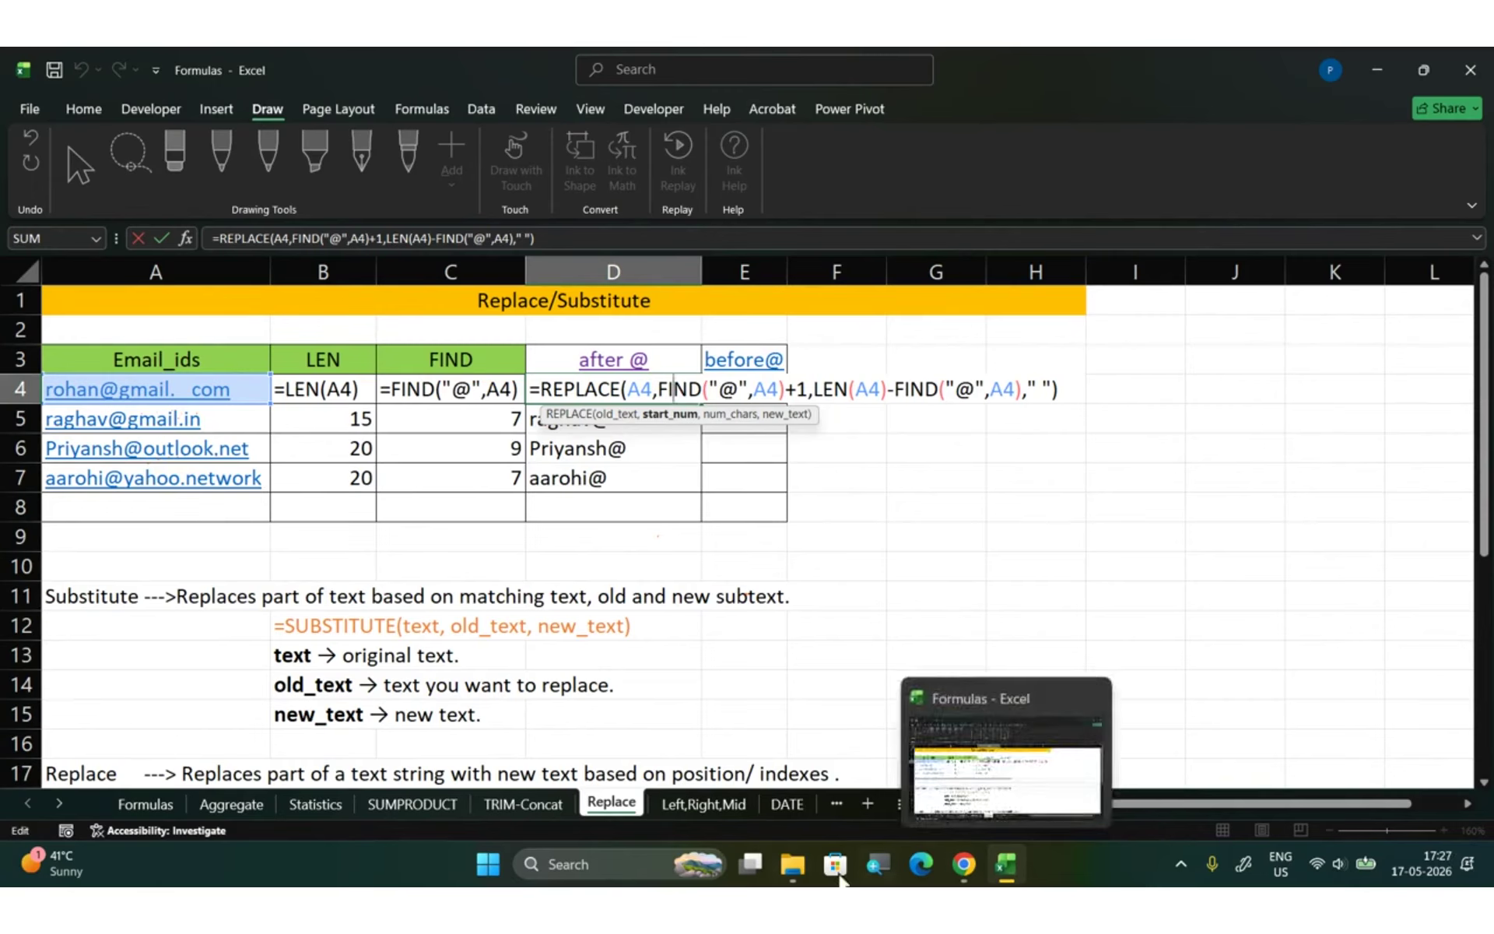
- Open the Employee Demographic workbook from the excel formulas folder, closing the pending edit of D4 so it can load
click(791, 870)
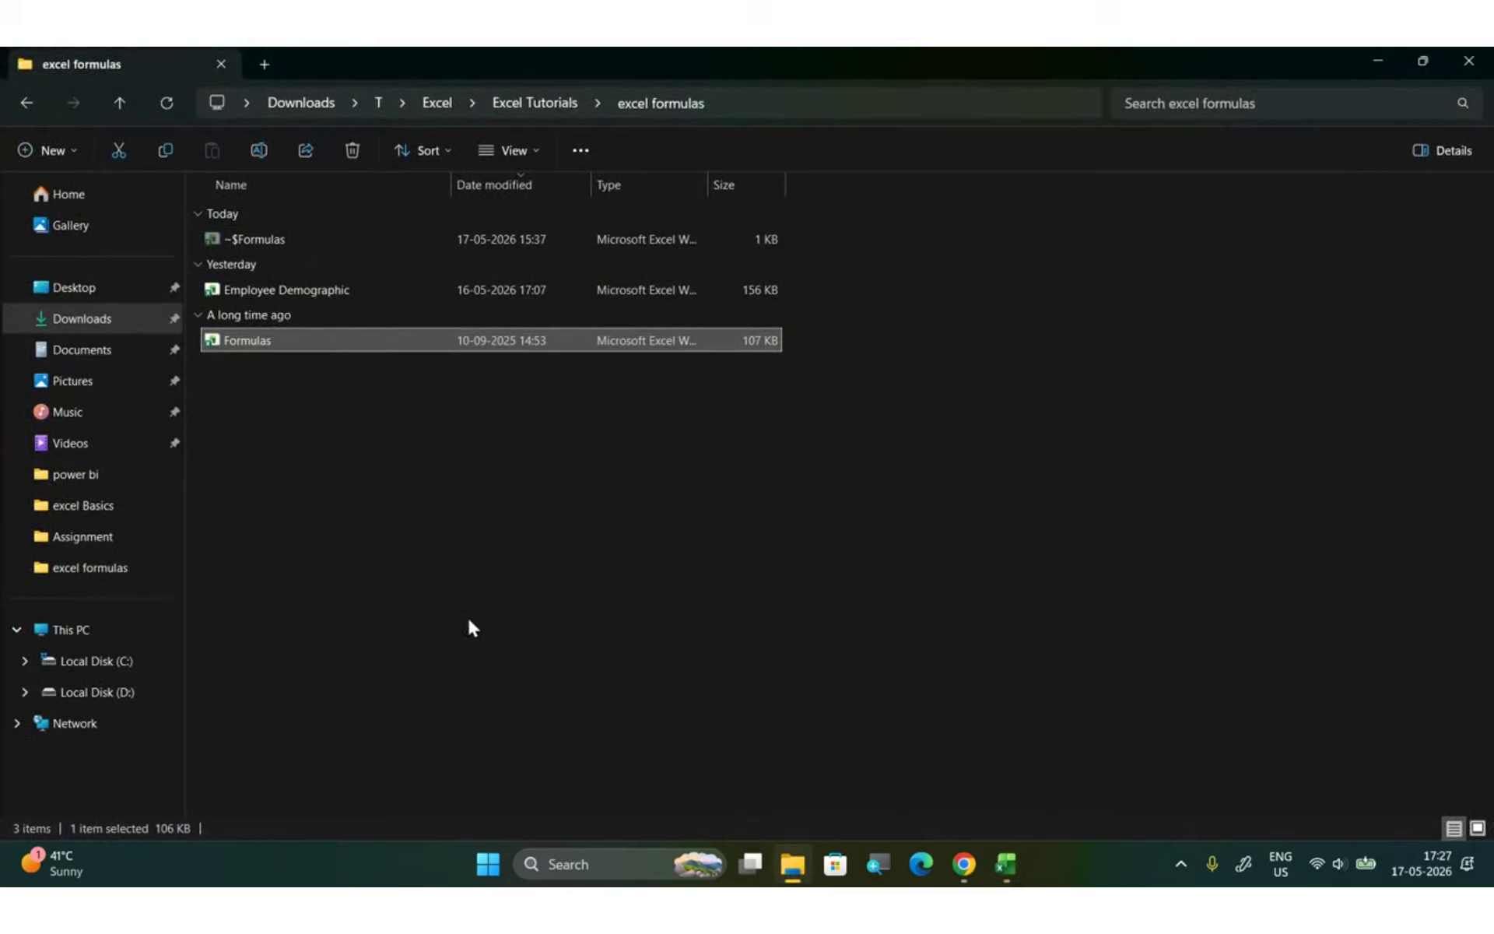
double_click(329, 289)
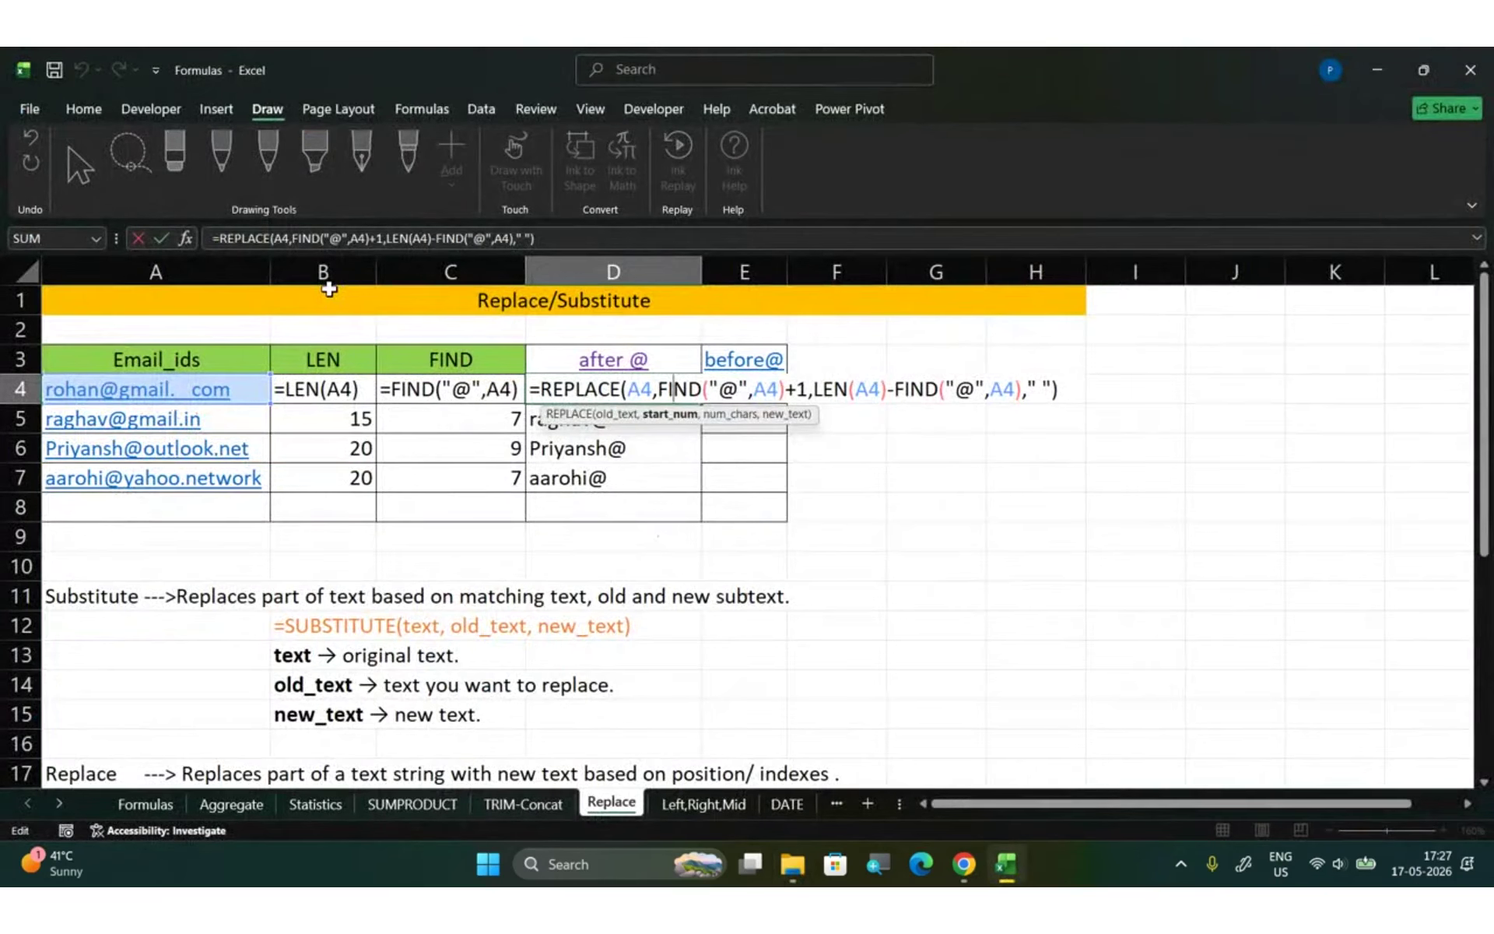
click(1060, 387)
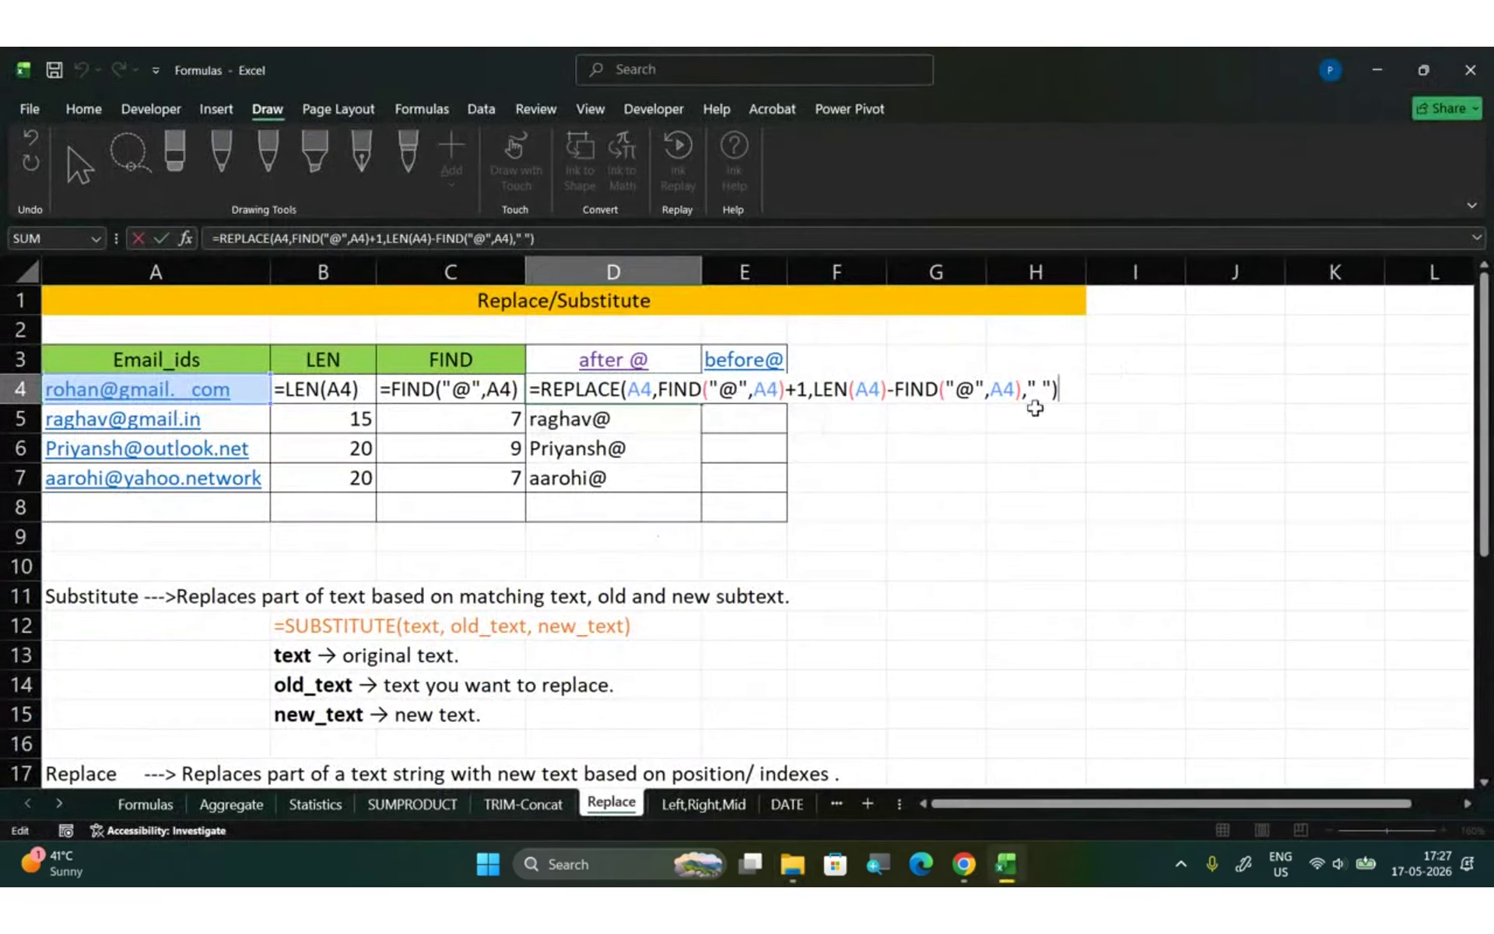
key(Return)
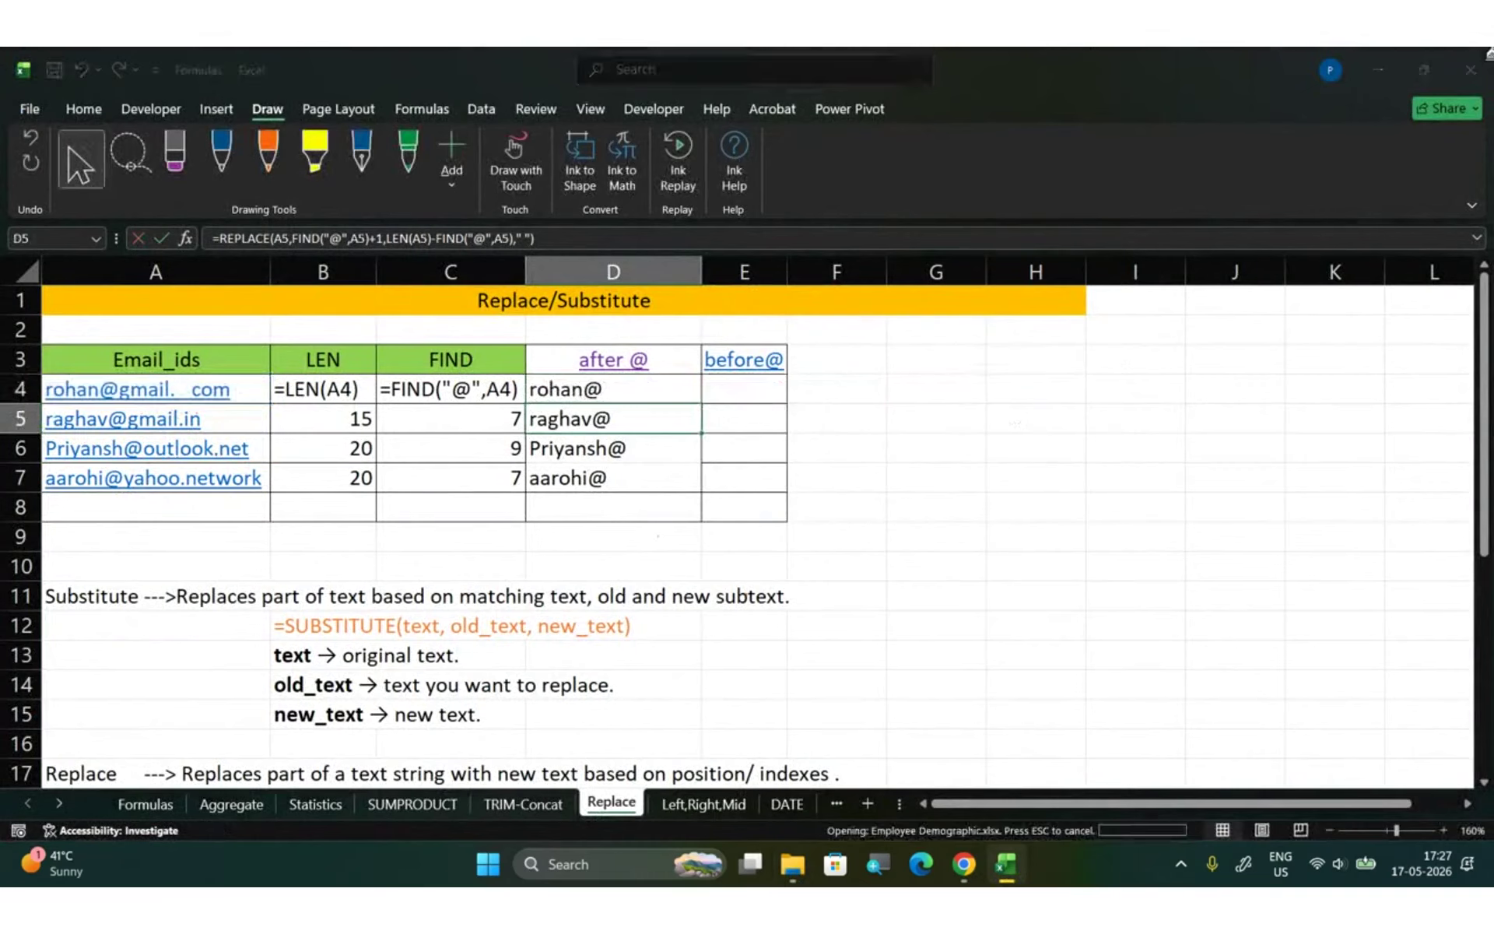
key(alt+Tab)
click(621, 435)
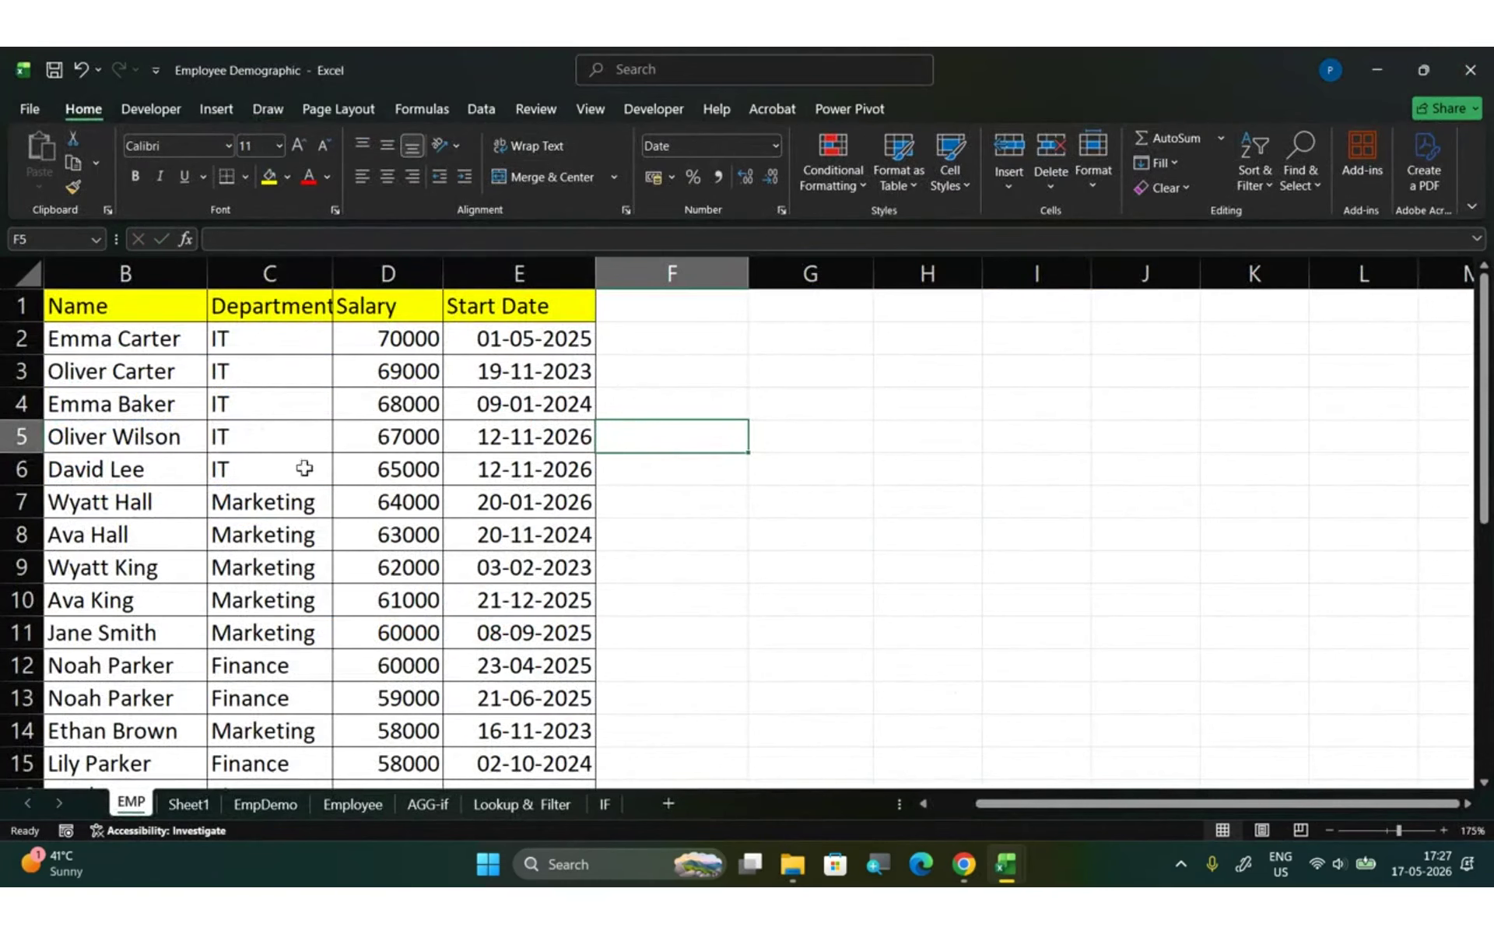
- Look through the employee data on the Sheet1, EmpDemo and Employee sheets
click(187, 804)
click(263, 802)
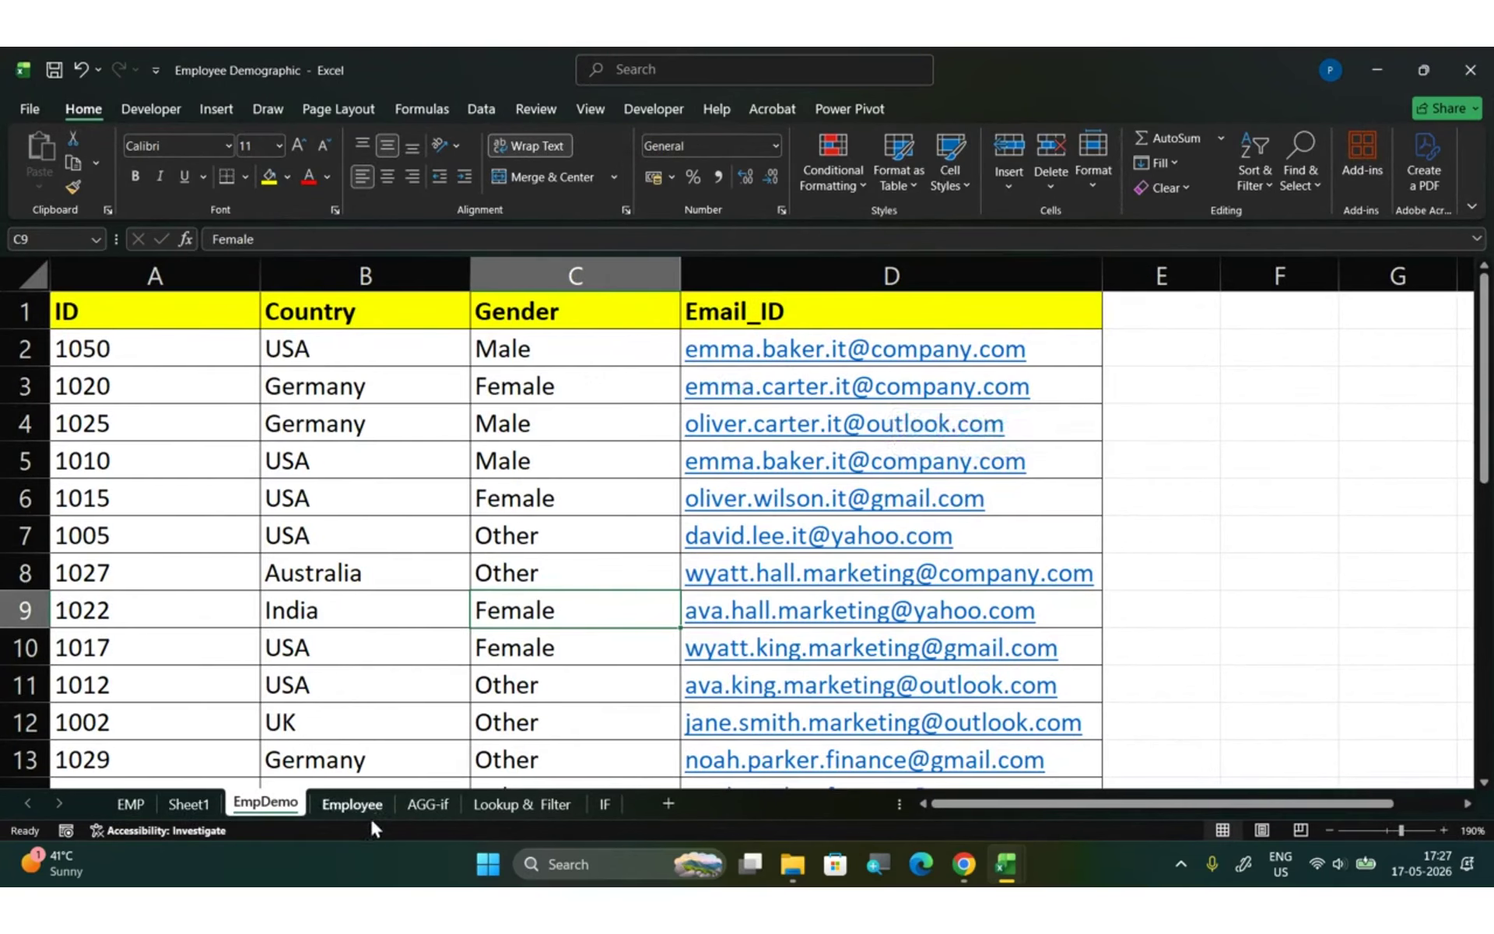
click(351, 804)
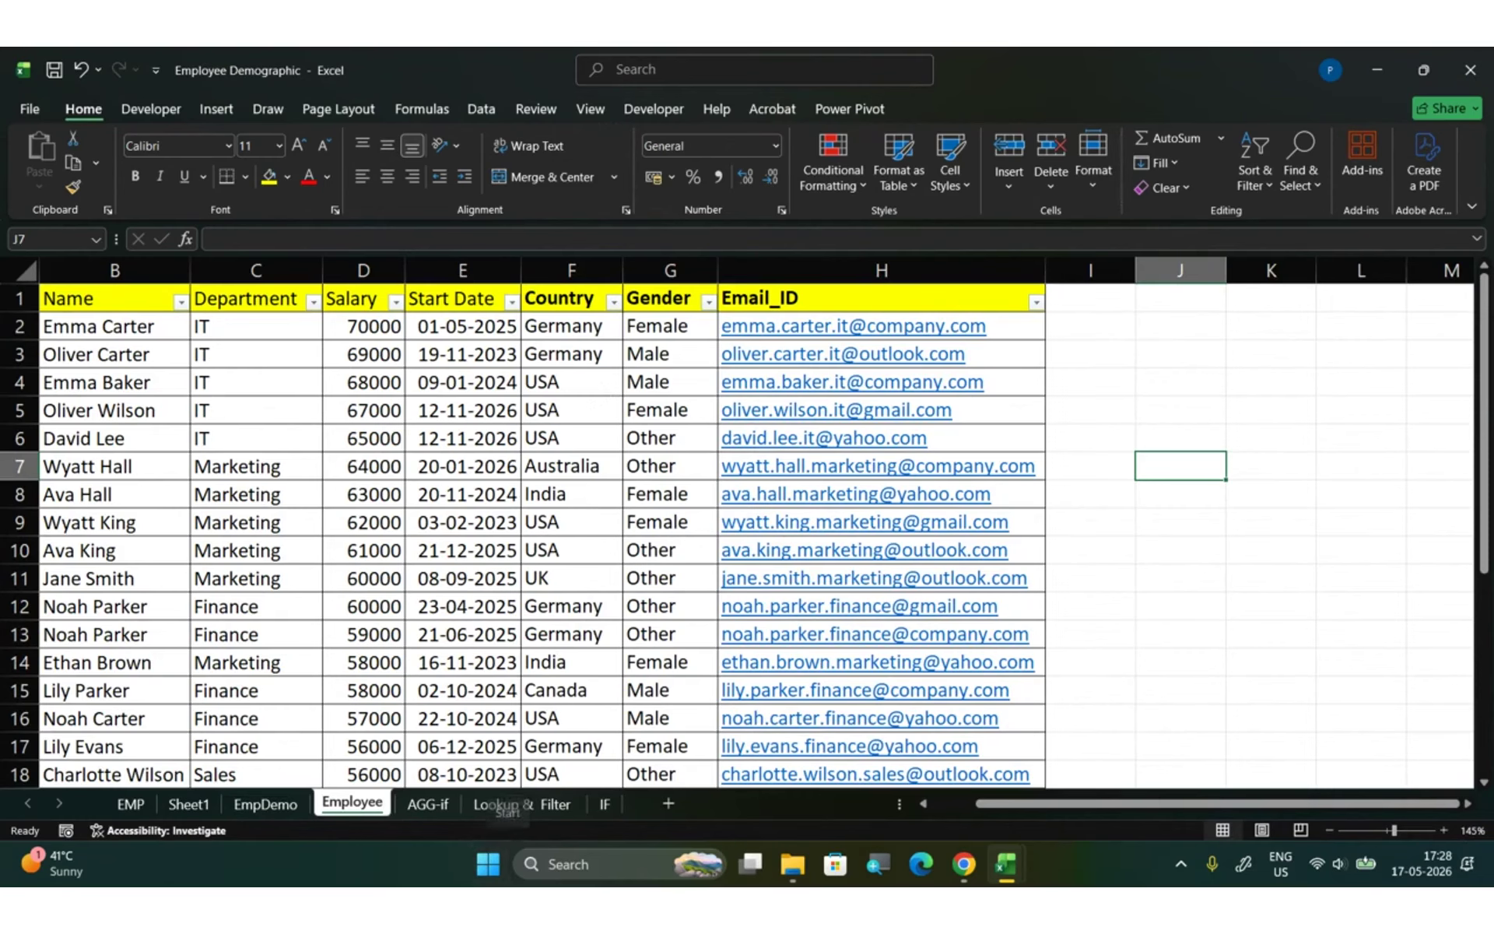
- Examine the practice questions on the AGG-if sheet, including the Basic AGGREGATE and SUMIF / COUNTIF / AVERAGEIF sections
click(424, 804)
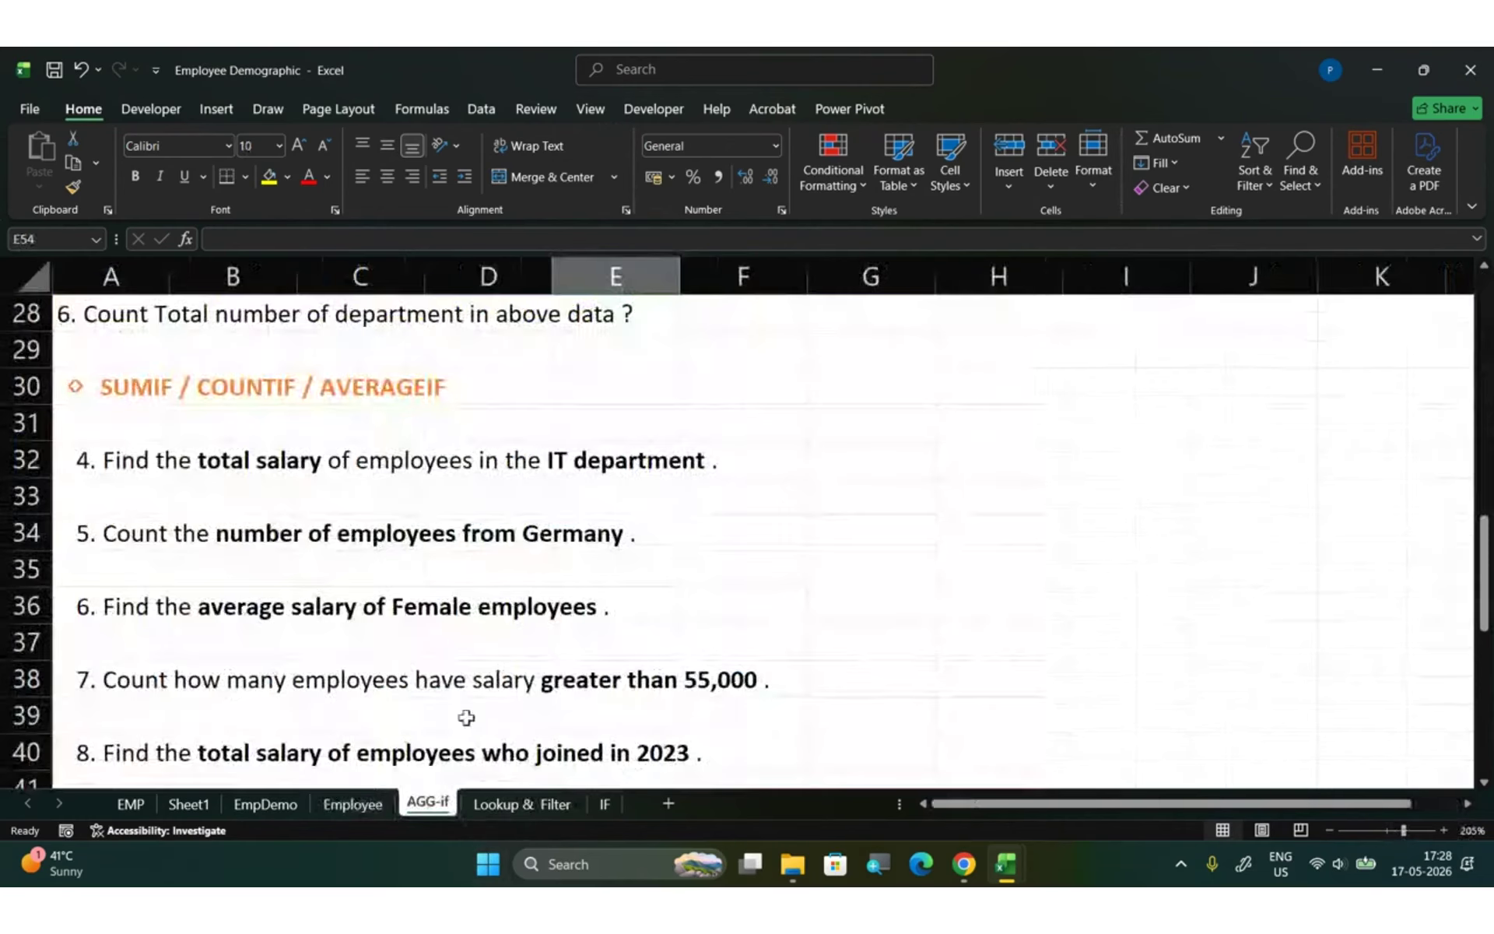
scroll(455, 631, up, 5)
scroll(454, 630, up, 4)
scroll(454, 631, down, 7)
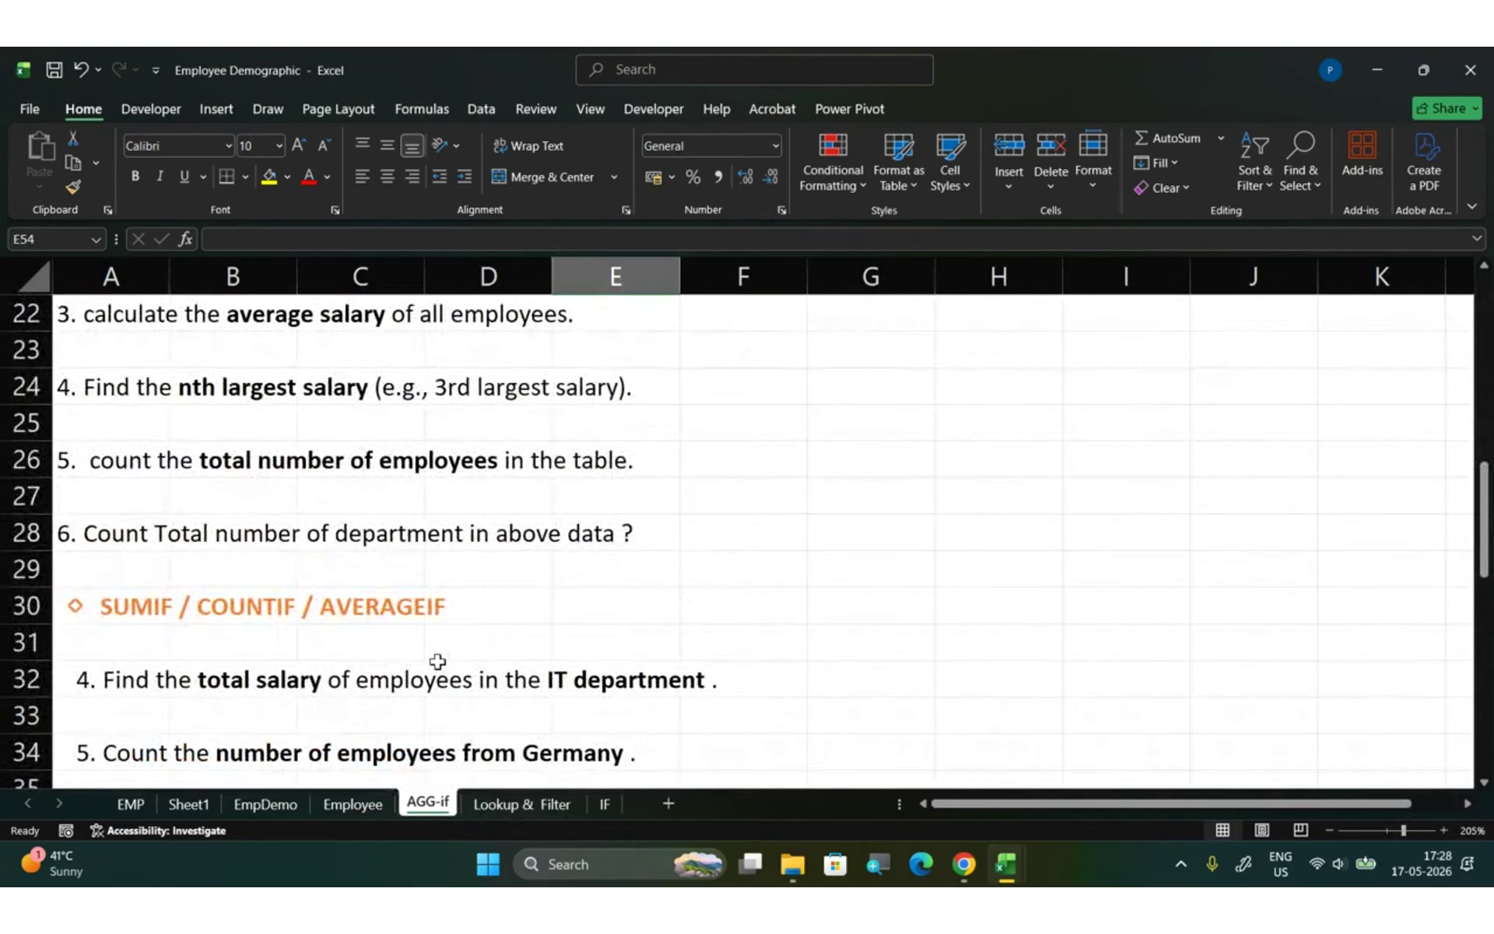
scroll(435, 661, up, 4)
scroll(393, 695, up, 3)
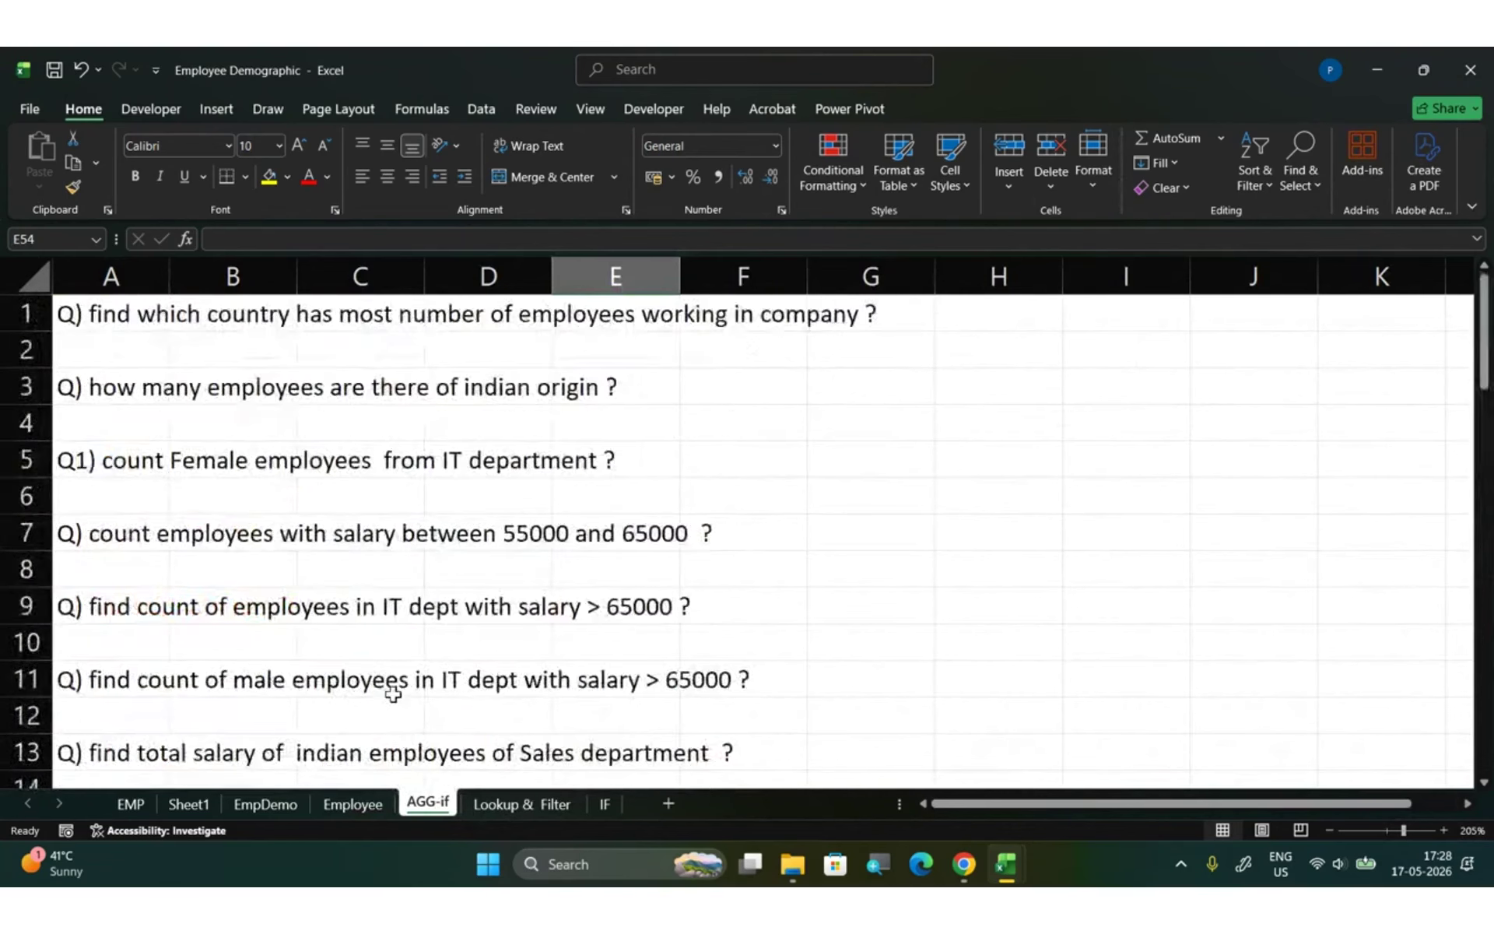
scroll(242, 399, down, 4)
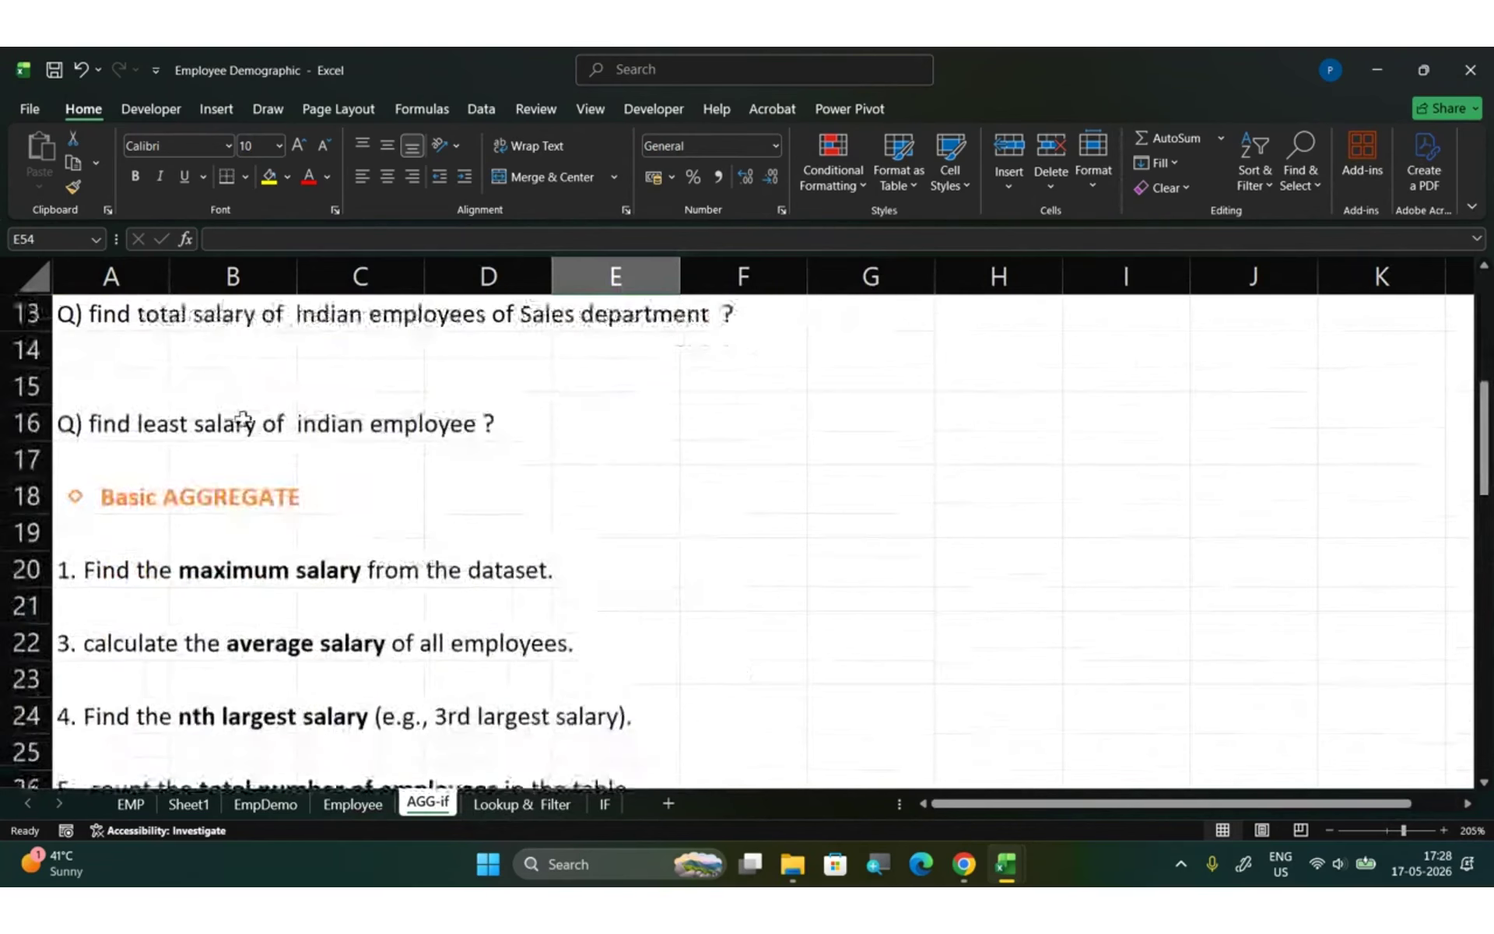
scroll(233, 494, down, 2)
scroll(233, 494, up, 1)
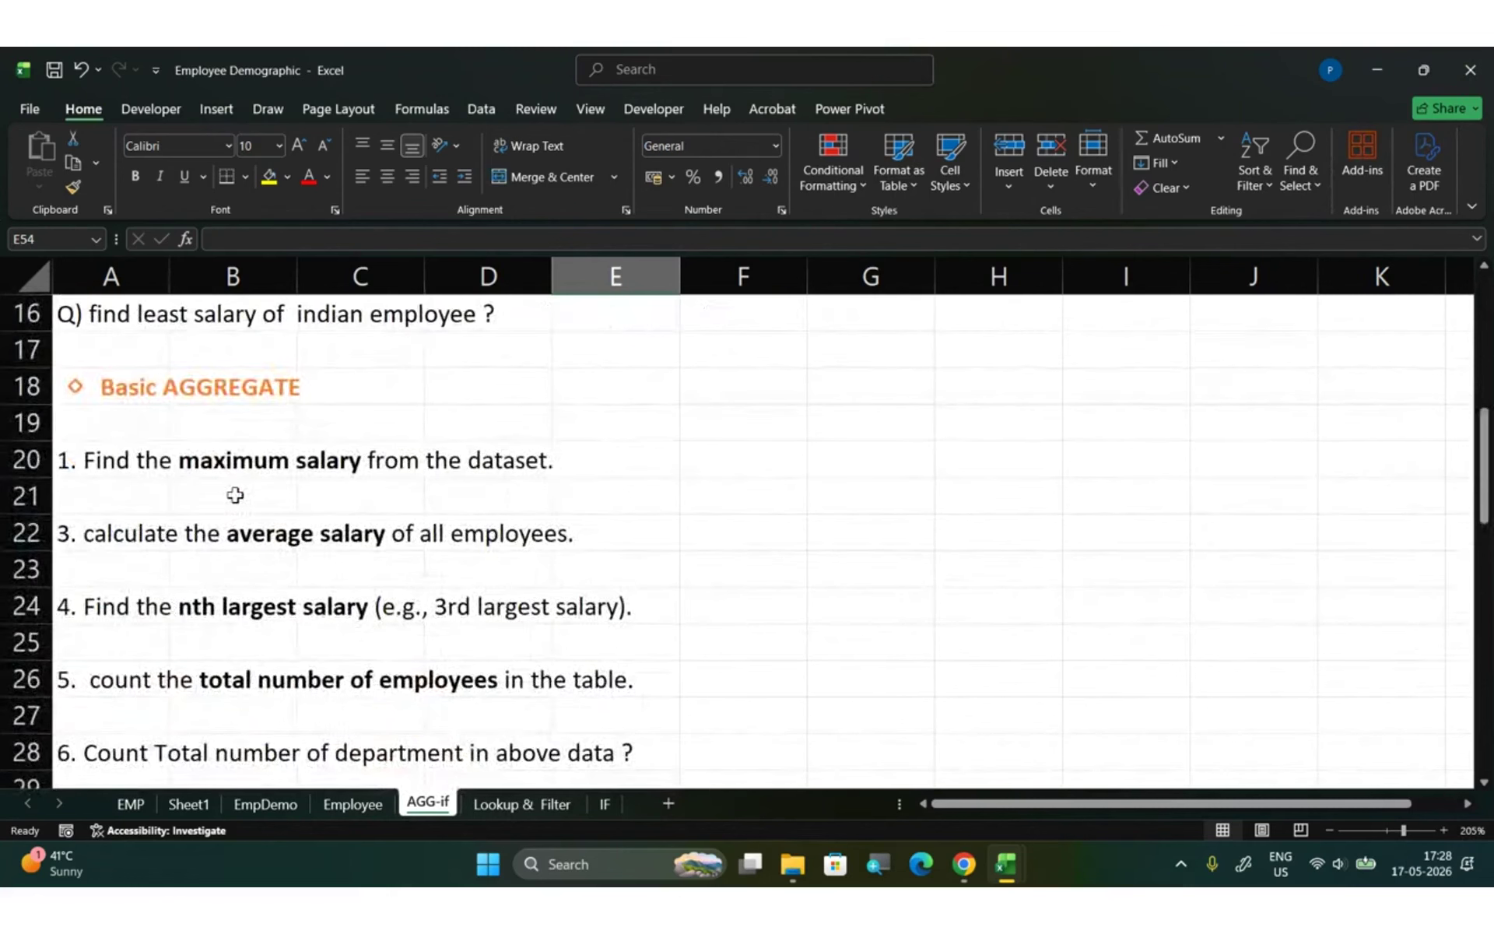
scroll(235, 495, down, 1)
scroll(235, 495, up, 3)
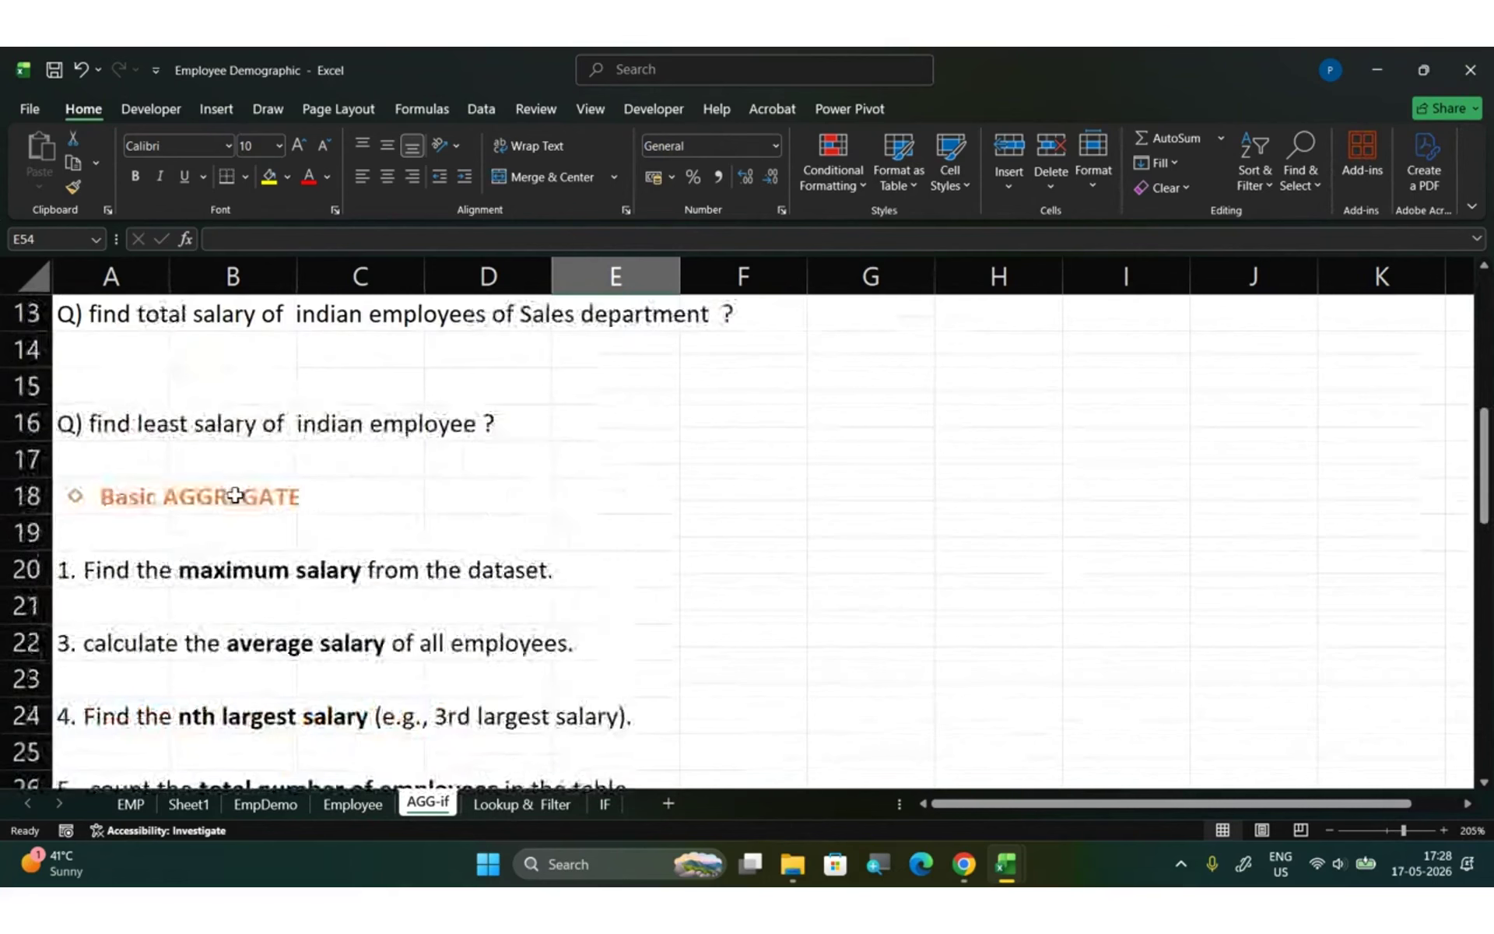
scroll(235, 495, down, 1)
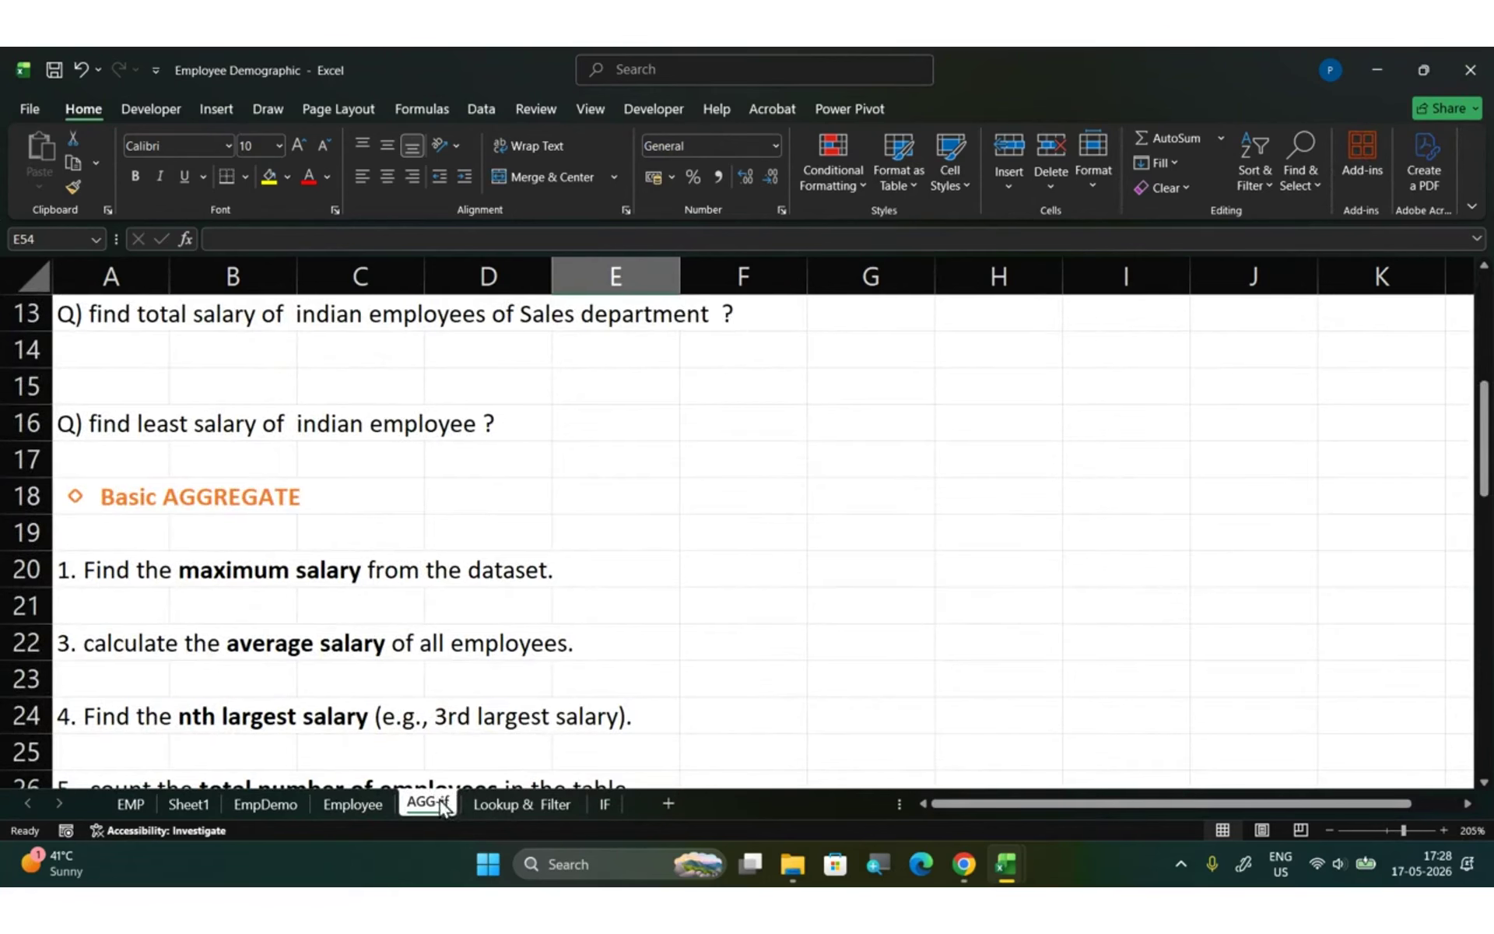
scroll(413, 724, up, 4)
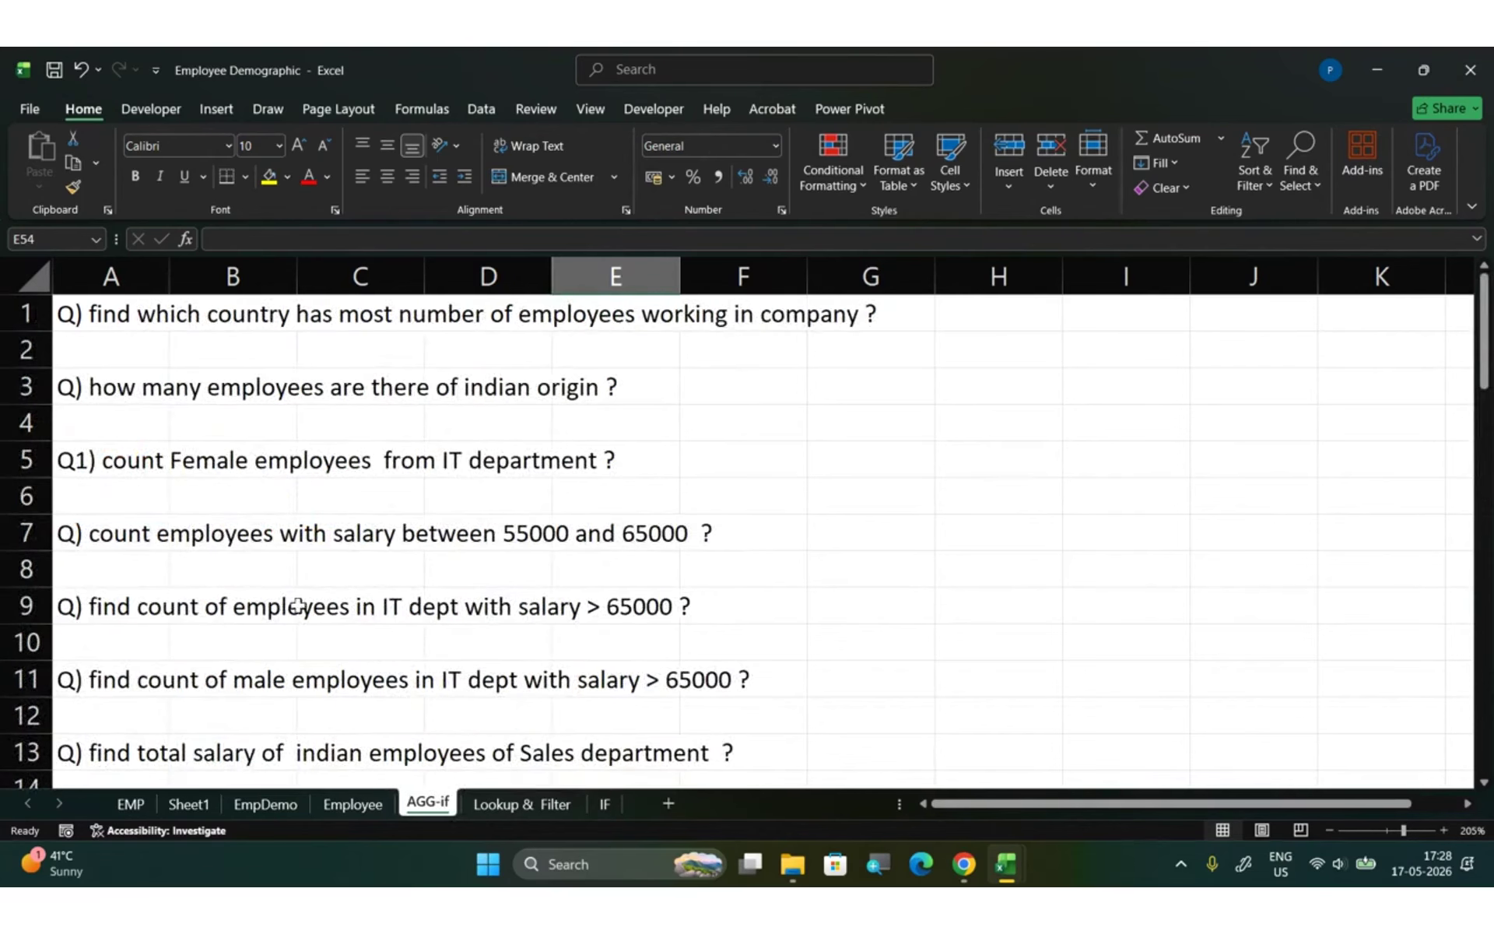
scroll(300, 608, down, 5)
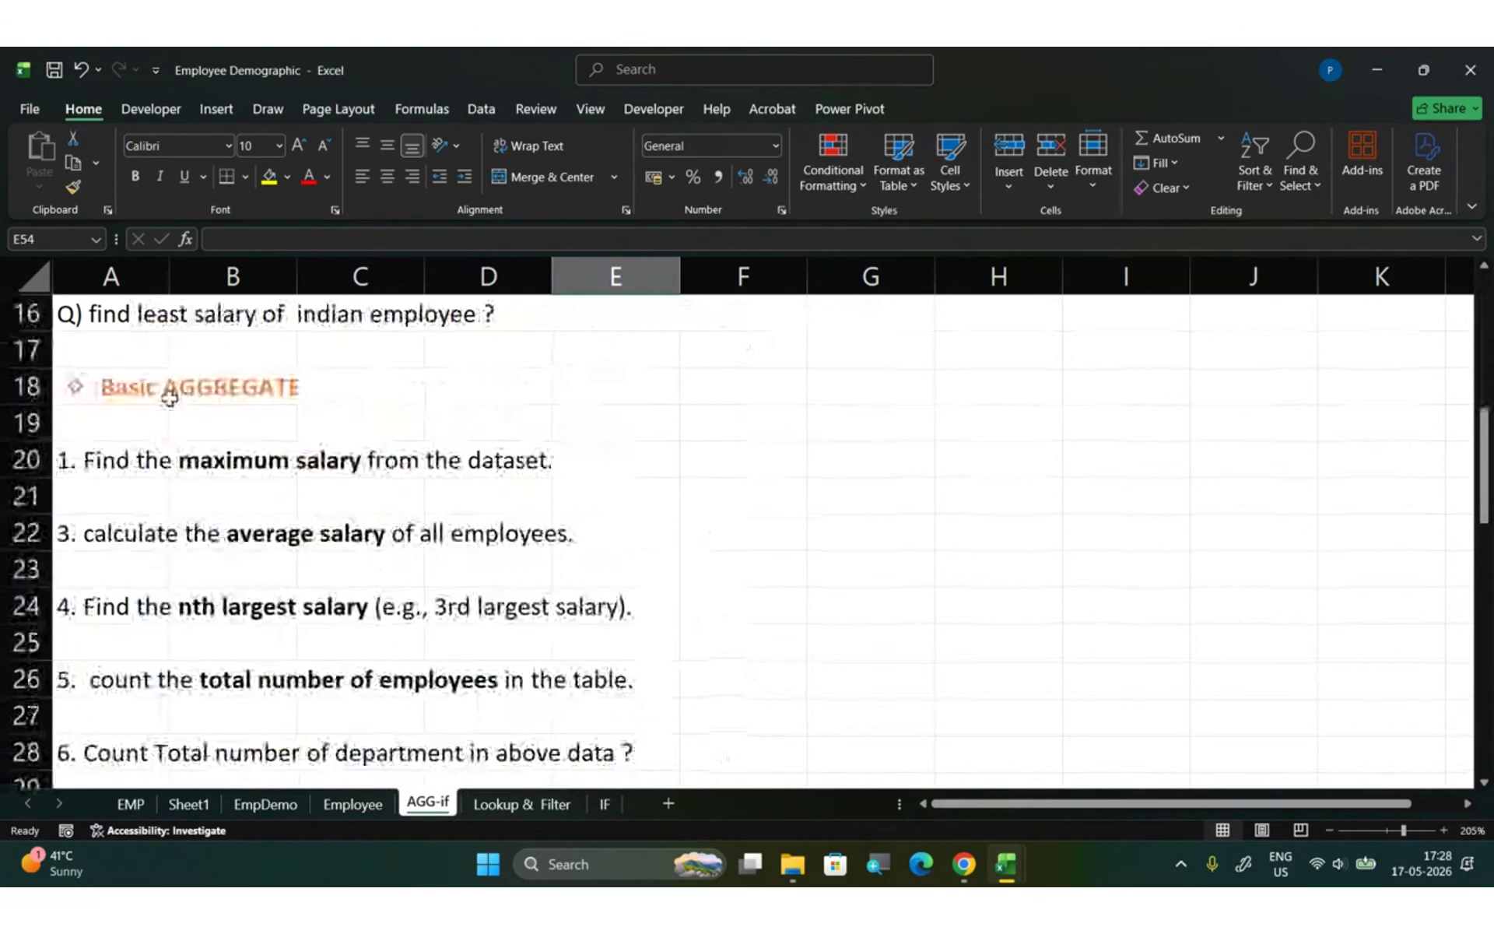
click(144, 393)
scroll(171, 520, down, 1)
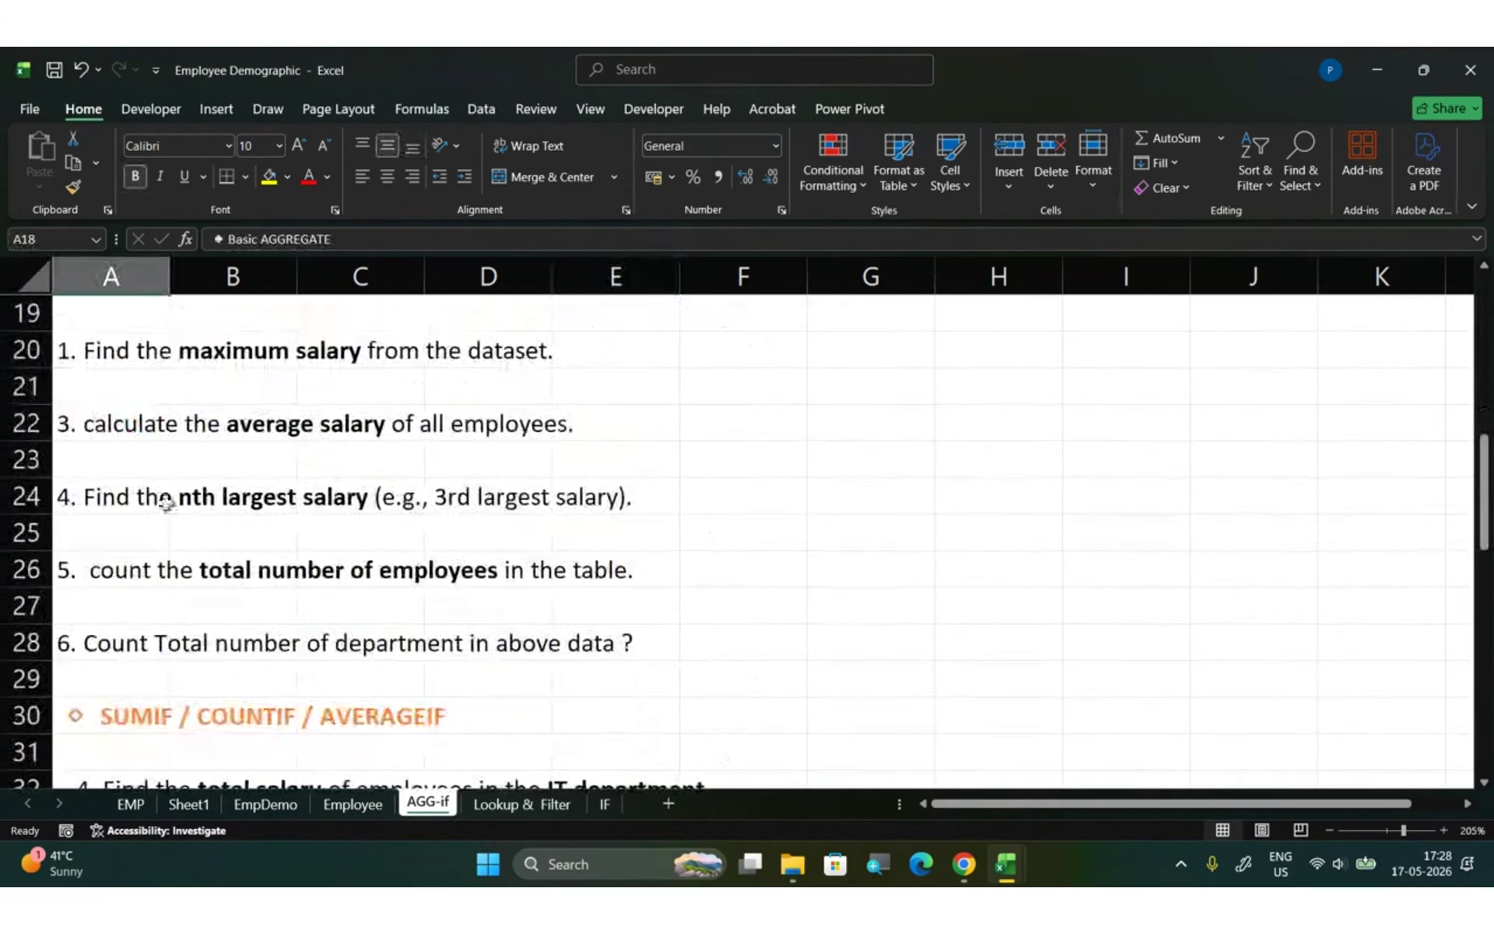
drag(130, 345, 380, 643)
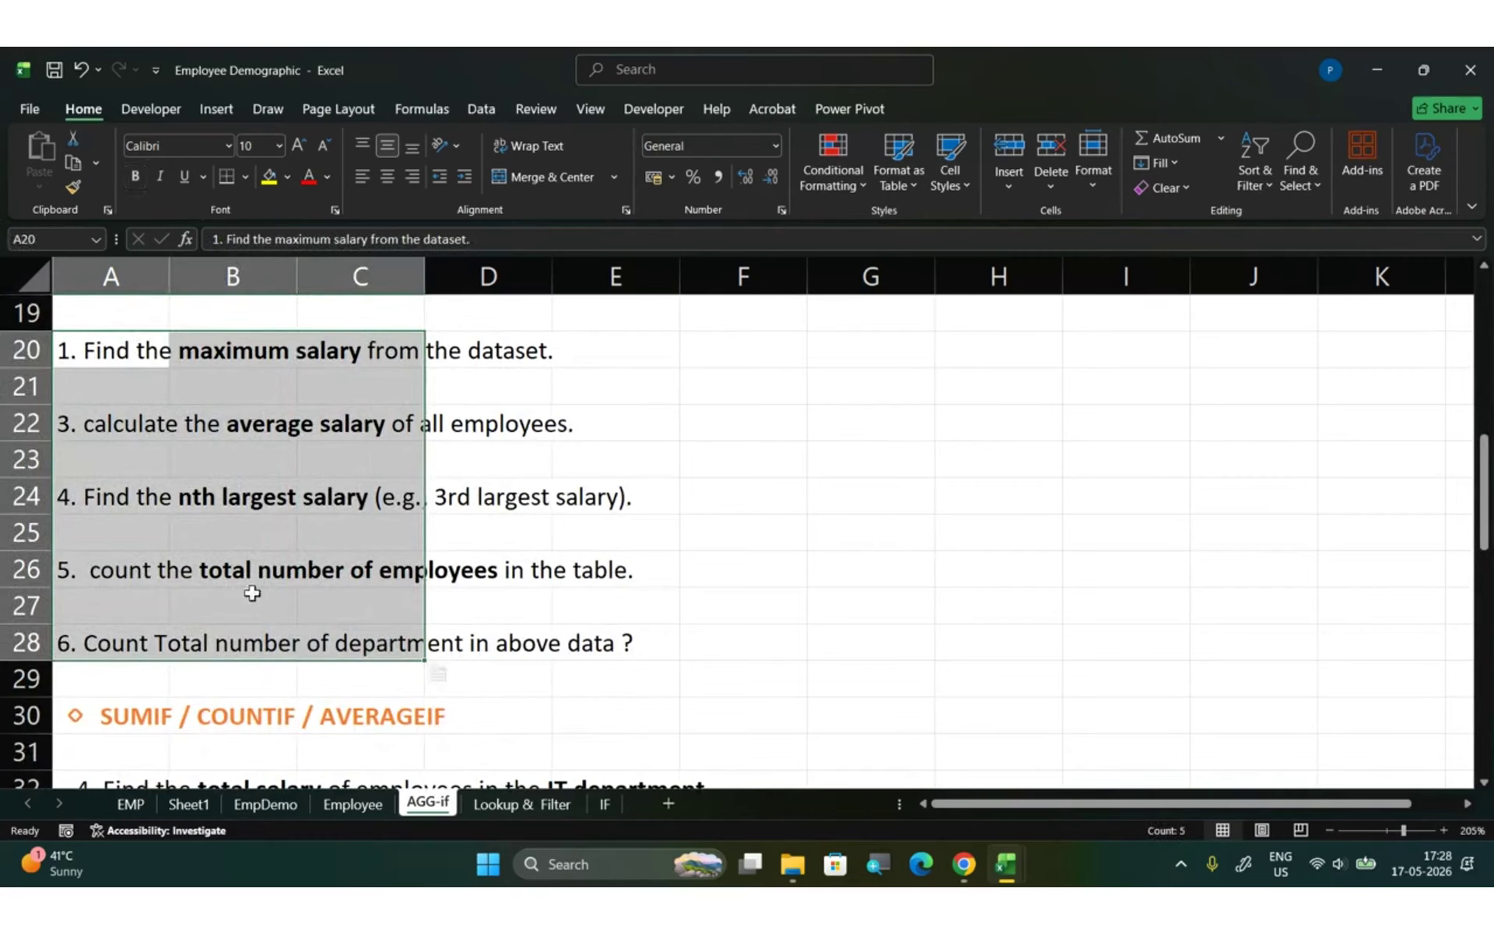
click(244, 669)
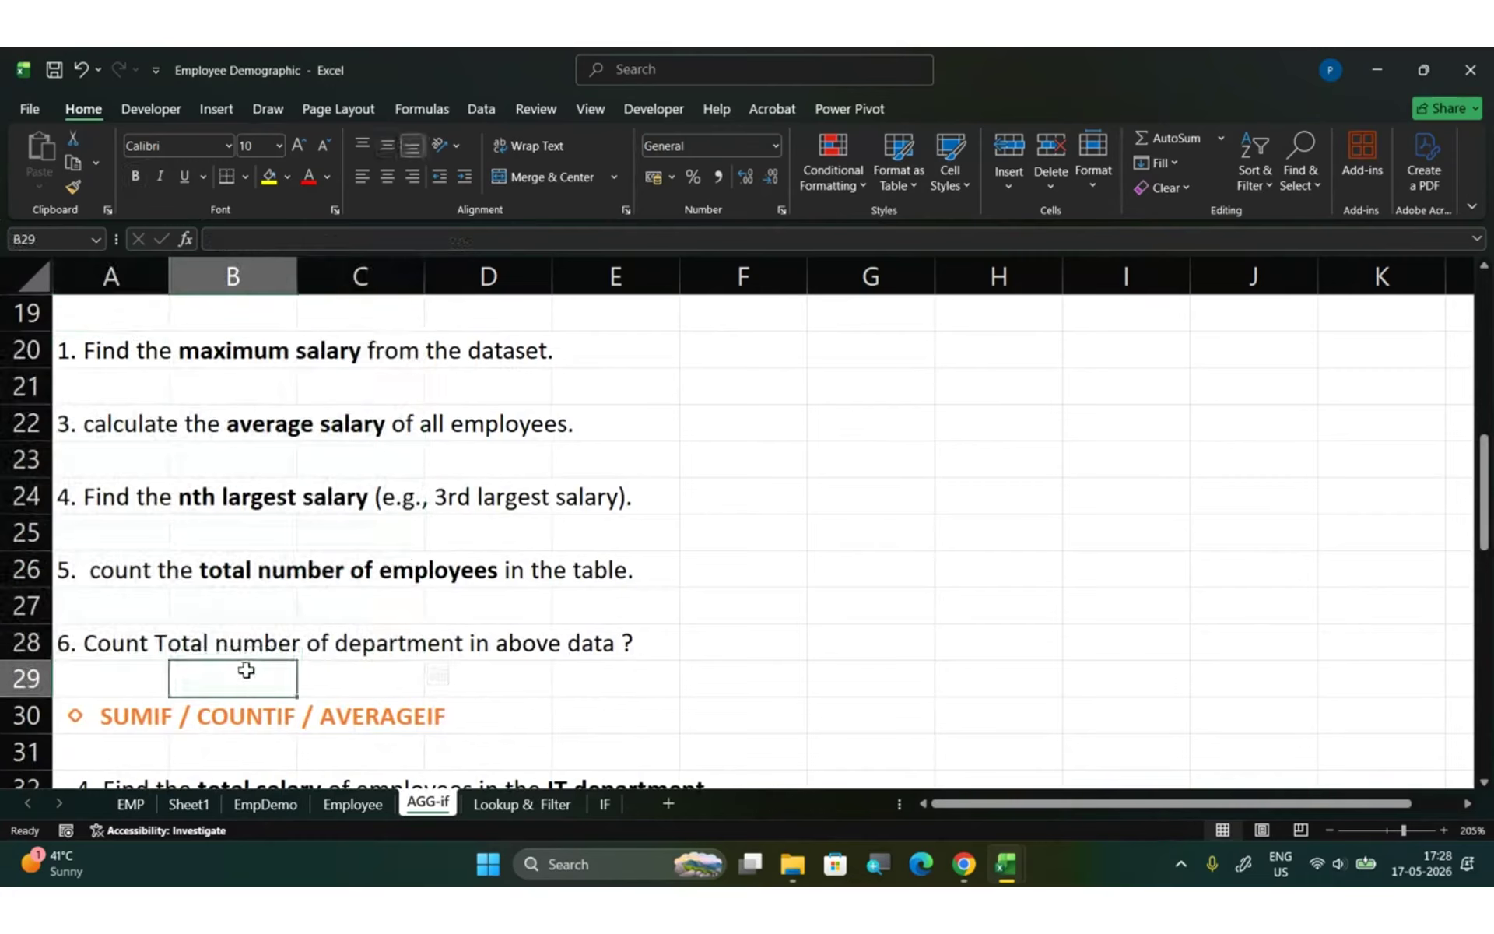
- Look over the practice questions on the Lookup & Filter sheet and the IF sheet
click(483, 806)
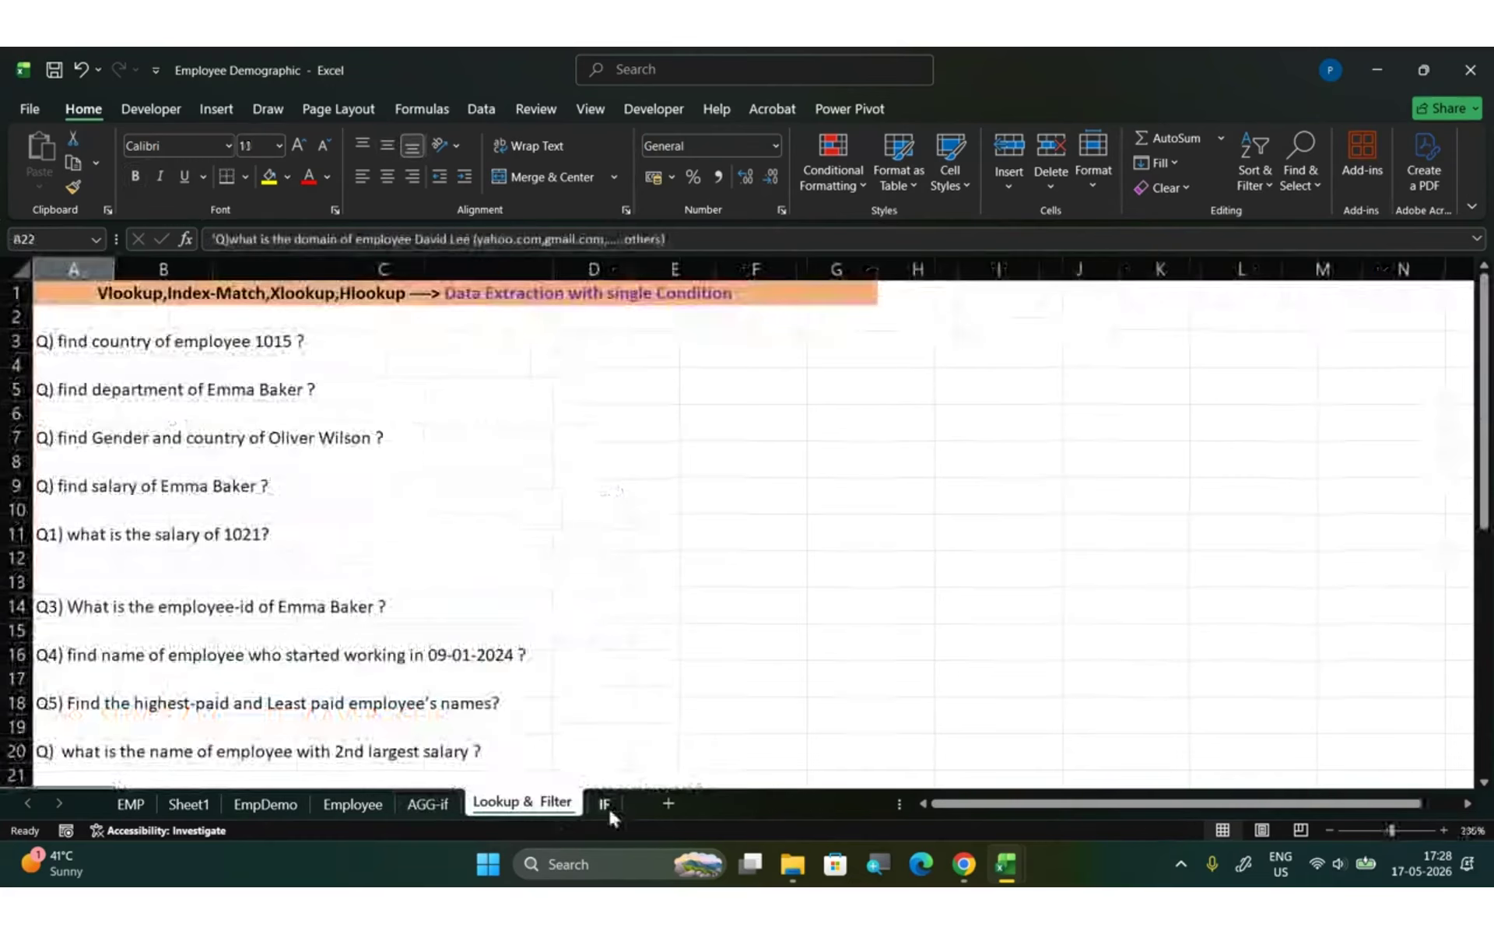
click(607, 806)
scroll(545, 545, down, 7)
scroll(537, 567, up, 7)
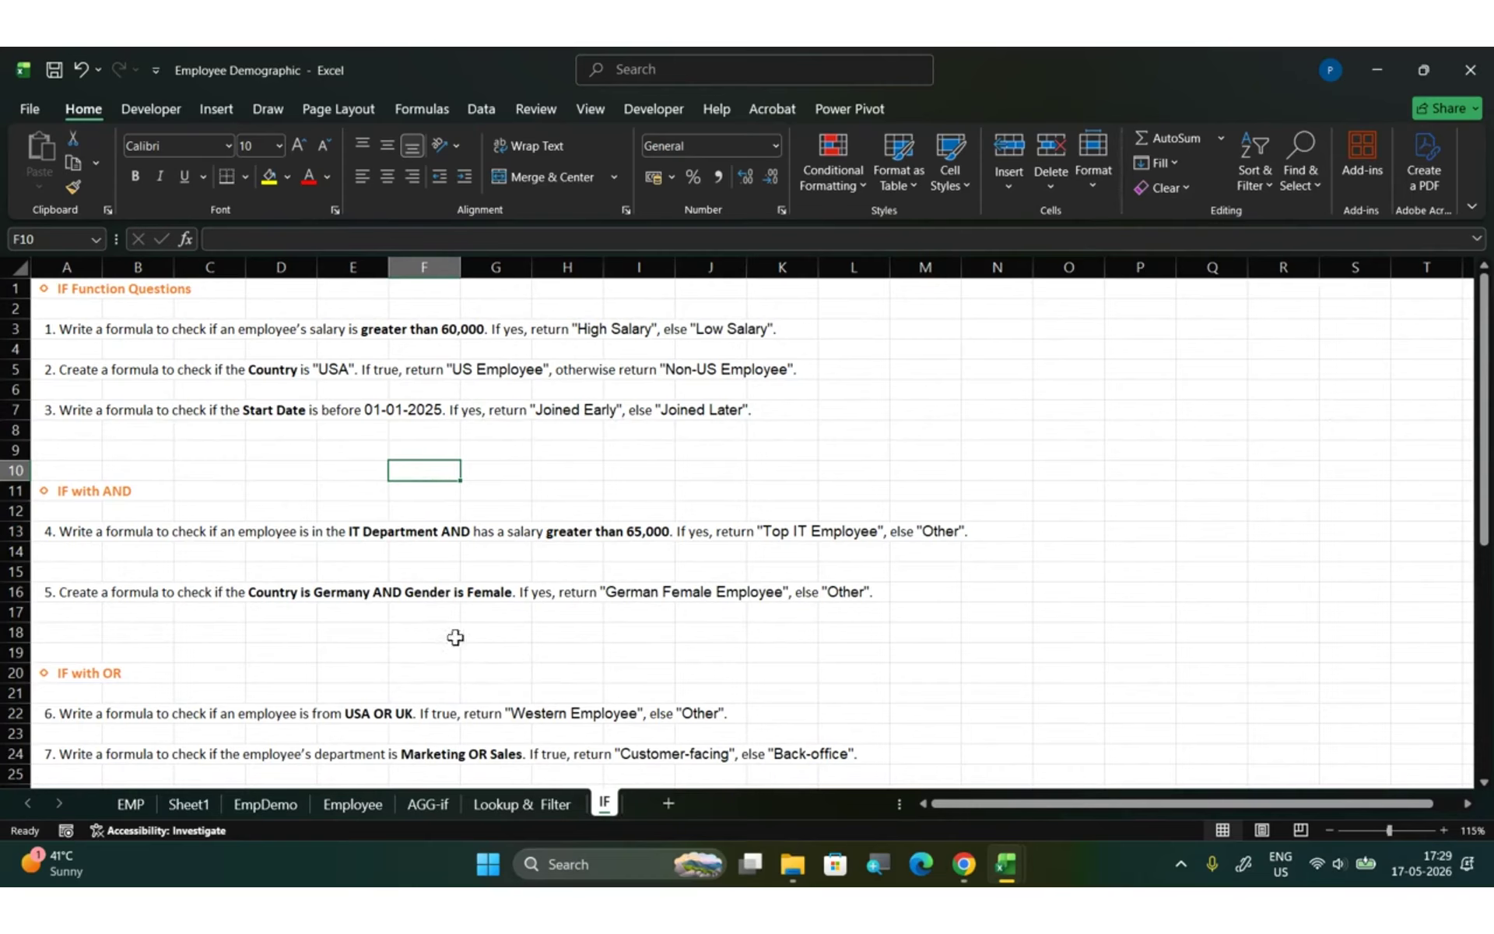
- Close the Employee Demographic workbook, and close the Formulas workbook without saving its changes
click(1471, 70)
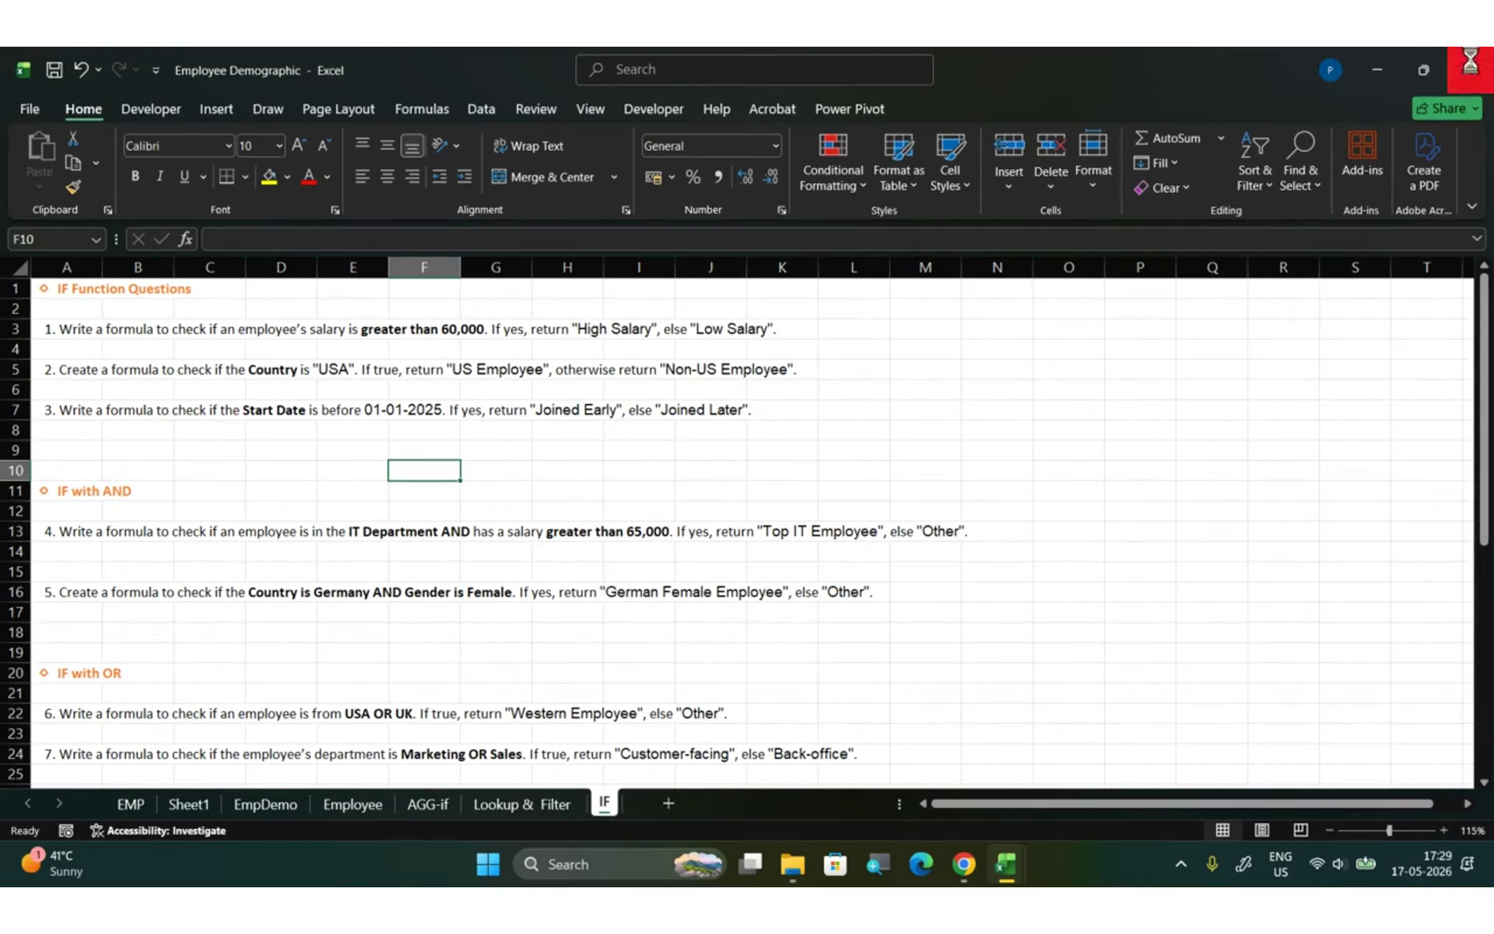
click(994, 468)
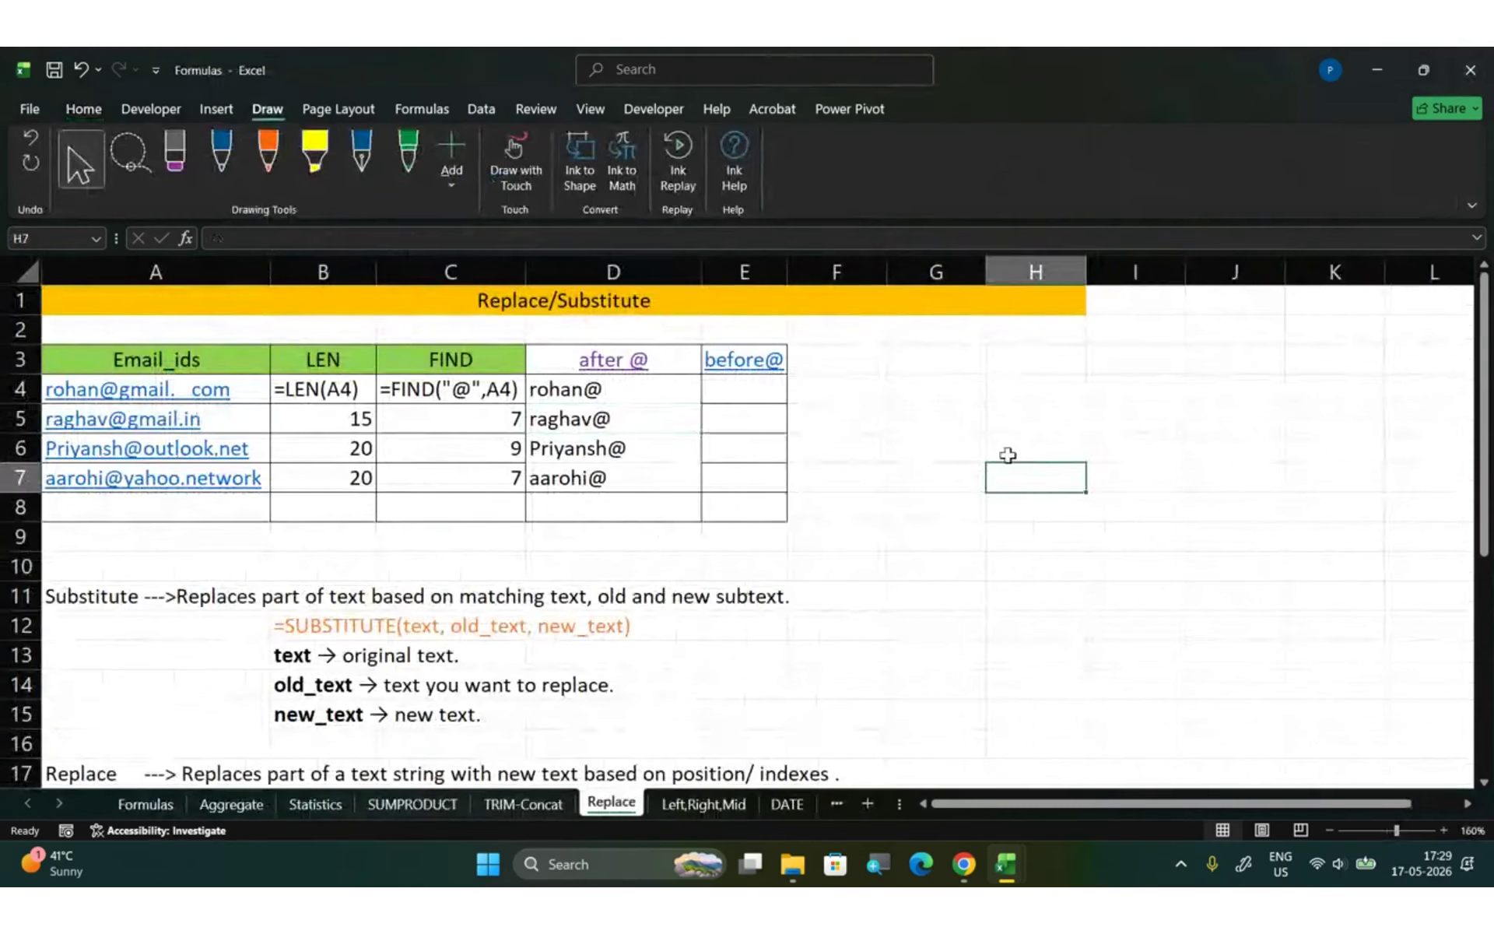
click(1485, 87)
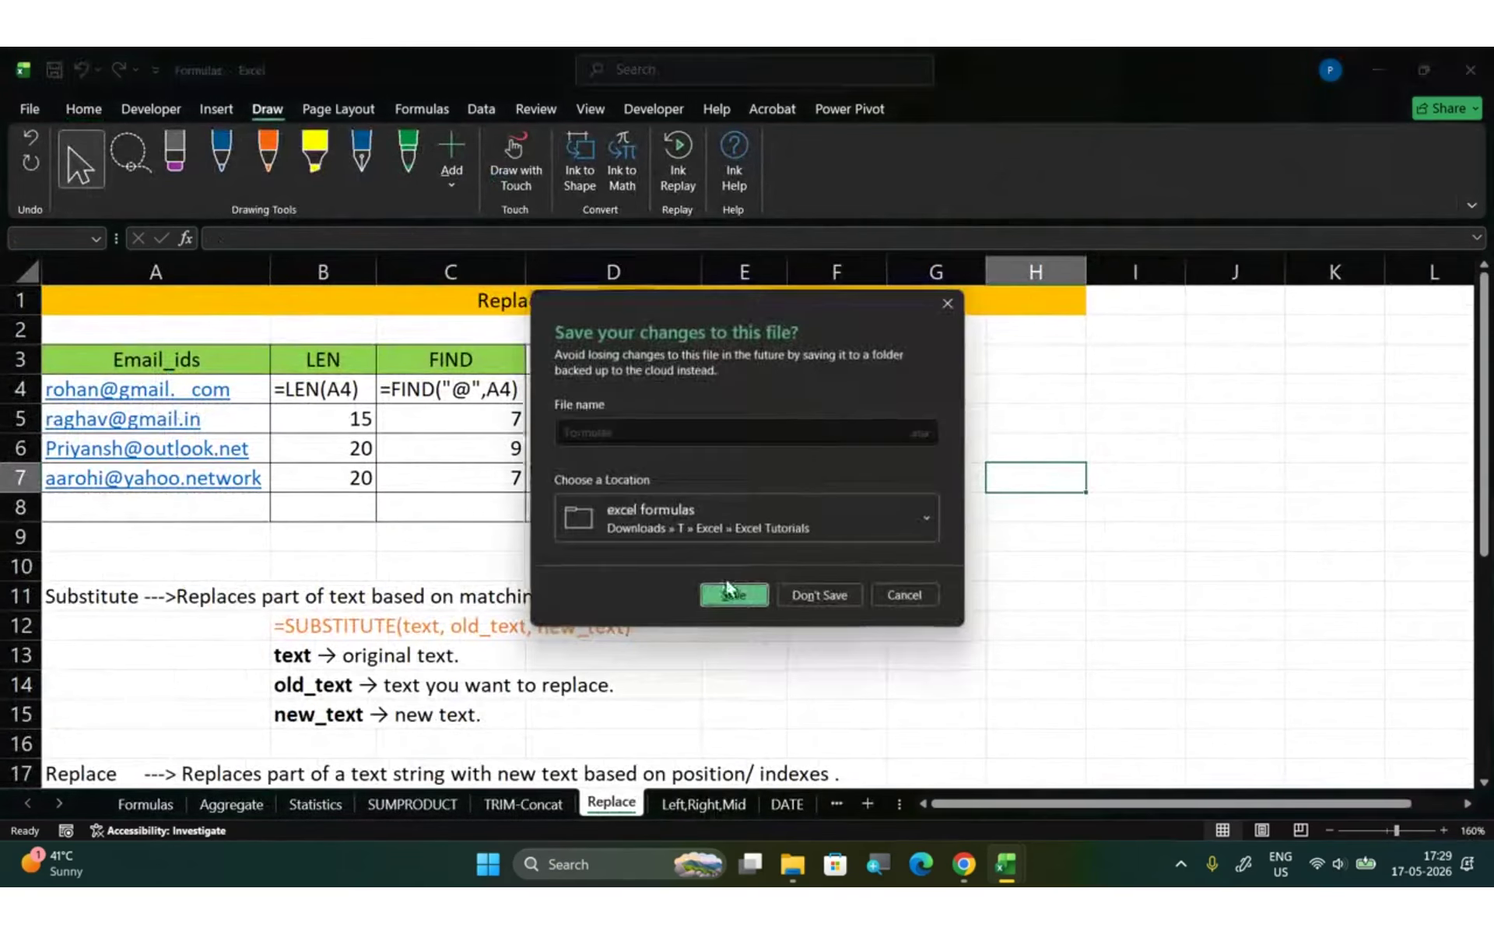
click(799, 596)
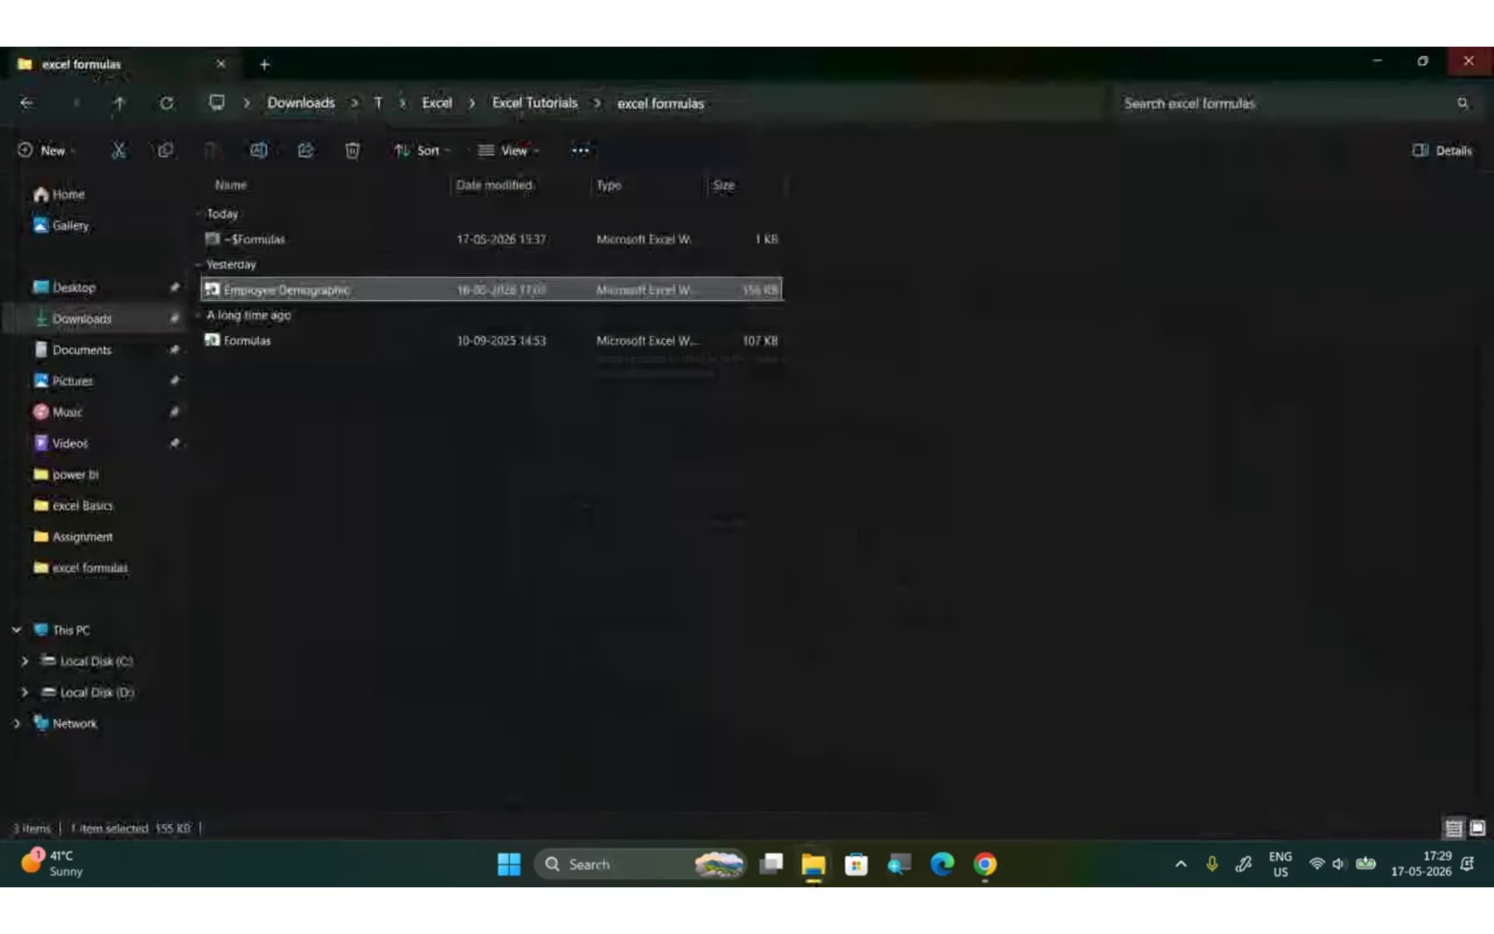
- Switch to the BigBlueButton meeting page in Chrome and open the meeting options
key(alt+Tab)
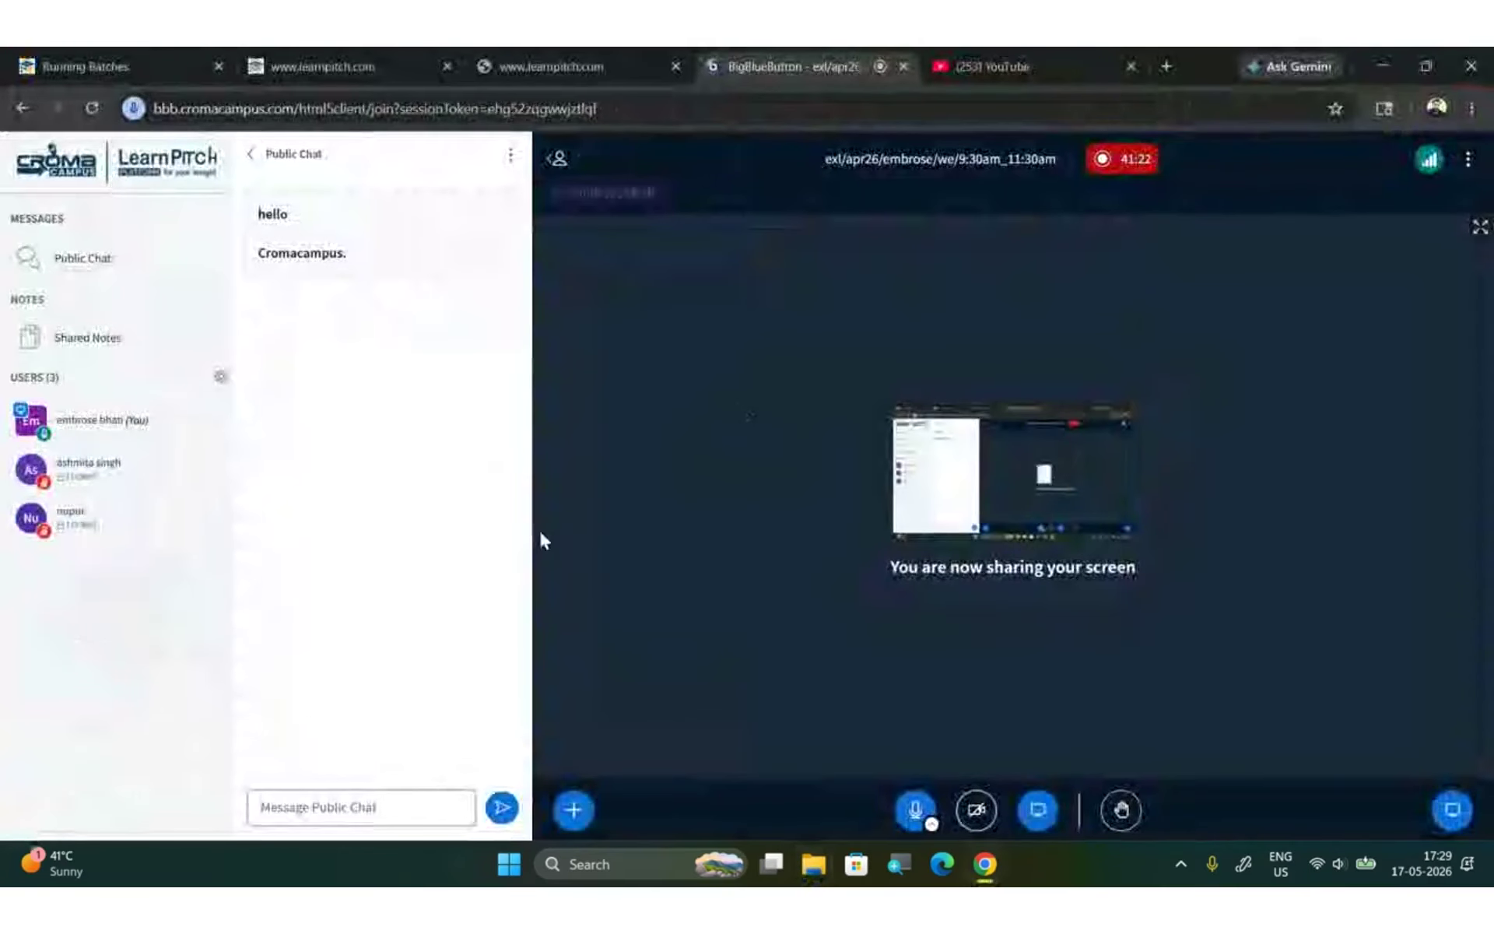
click(1468, 161)
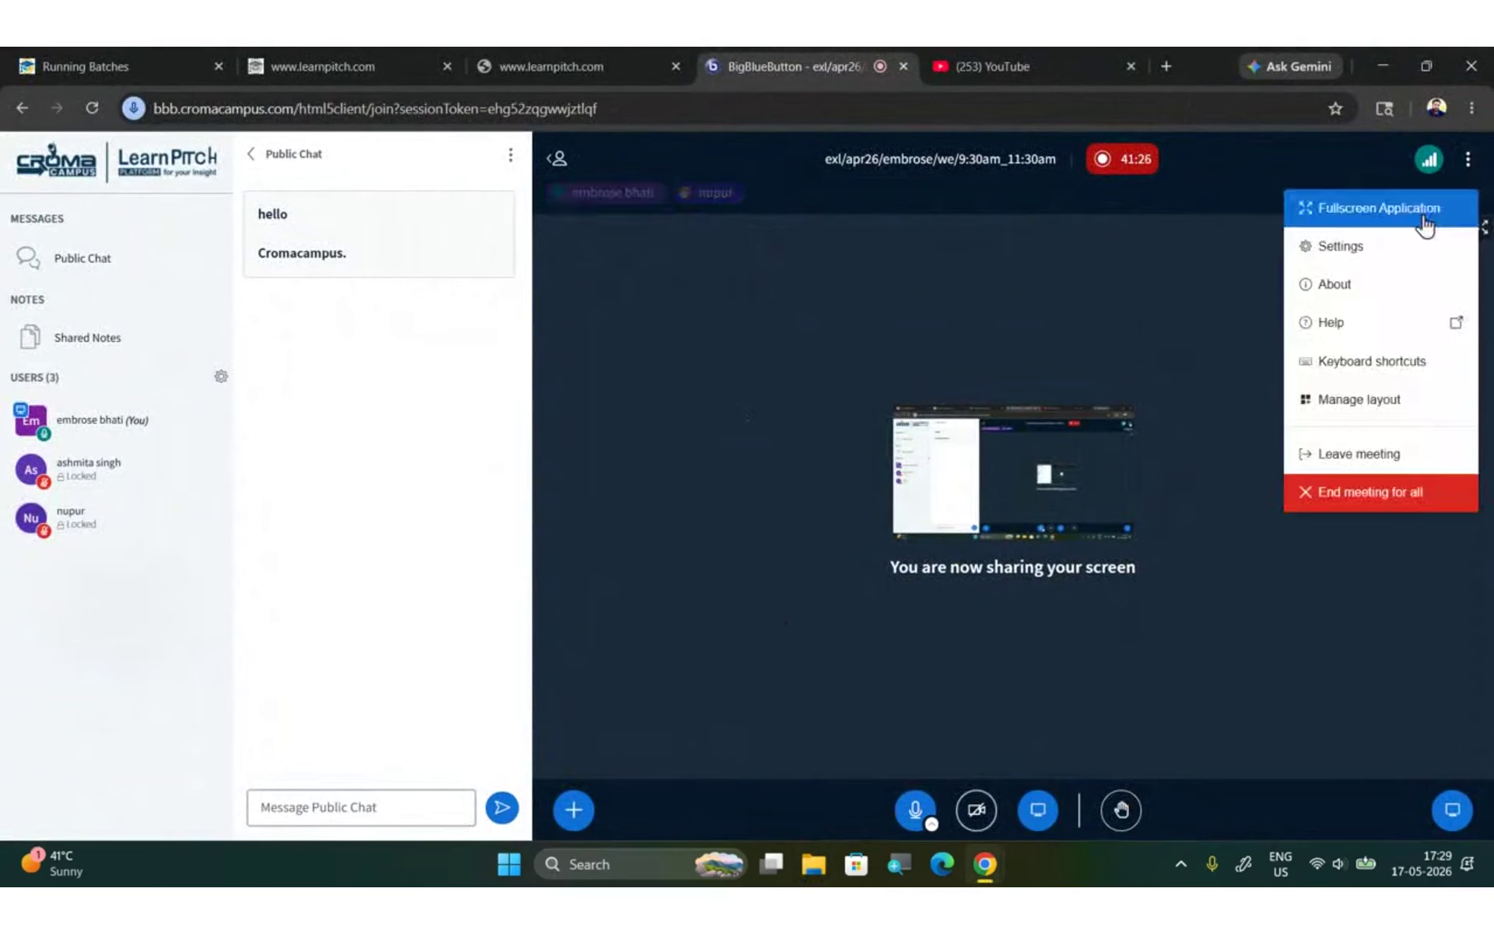